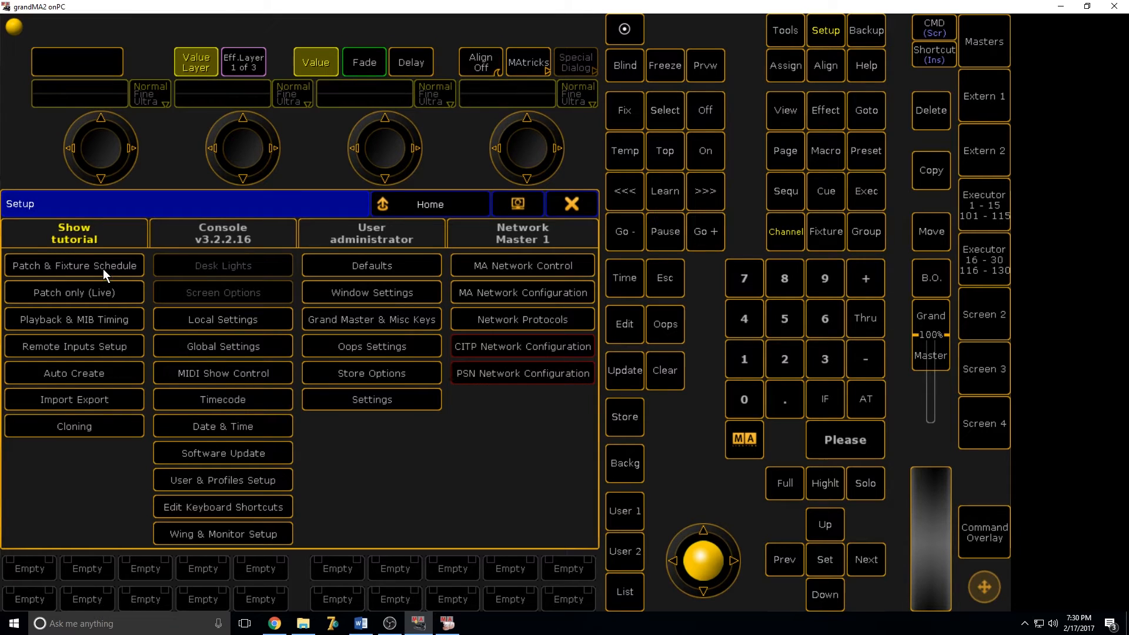
Open the patch and fixture schedule and create a new layer named Spots
left_click(86, 267)
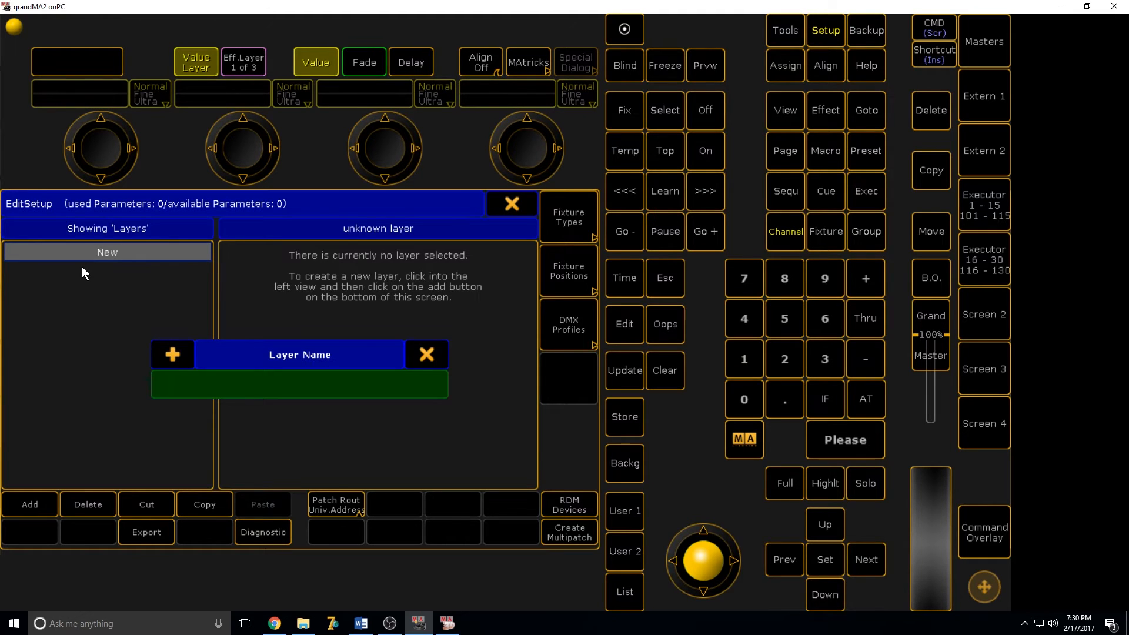
type("Spots")
key("Return")
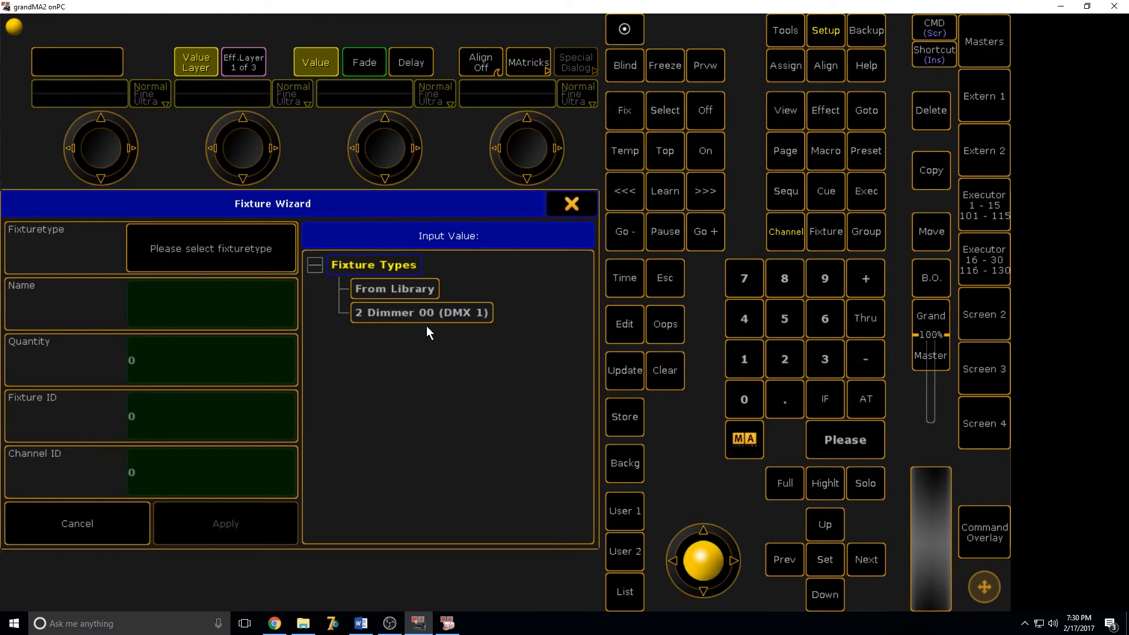
Open the fixture library and filter it by manufacturer "robe" and fixture "pointe"
left_click(404, 285)
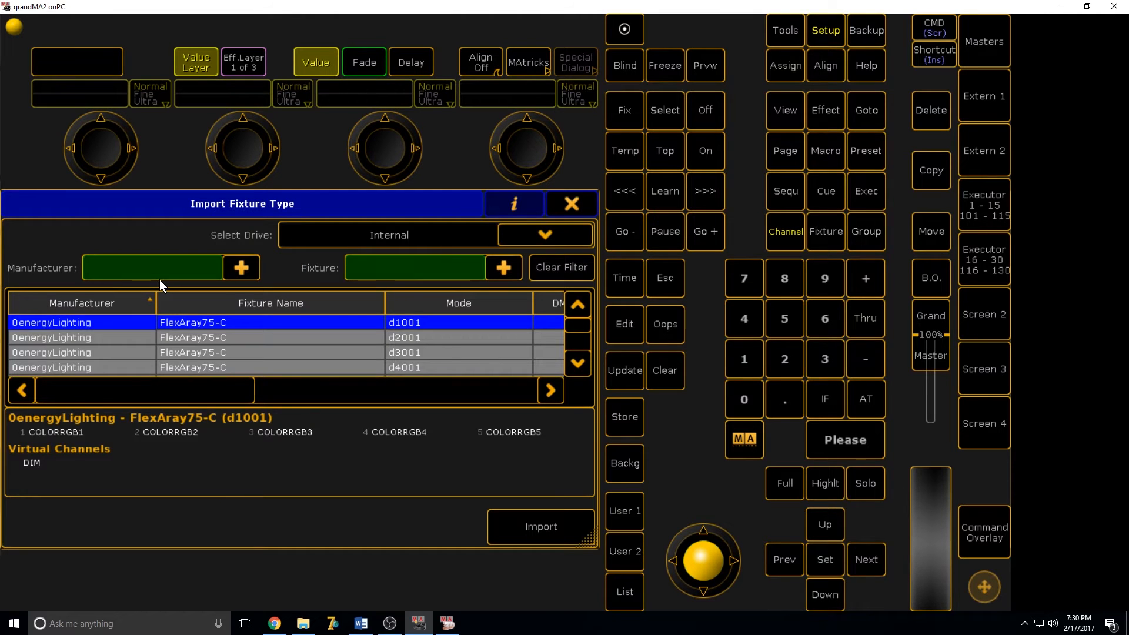
type("robe")
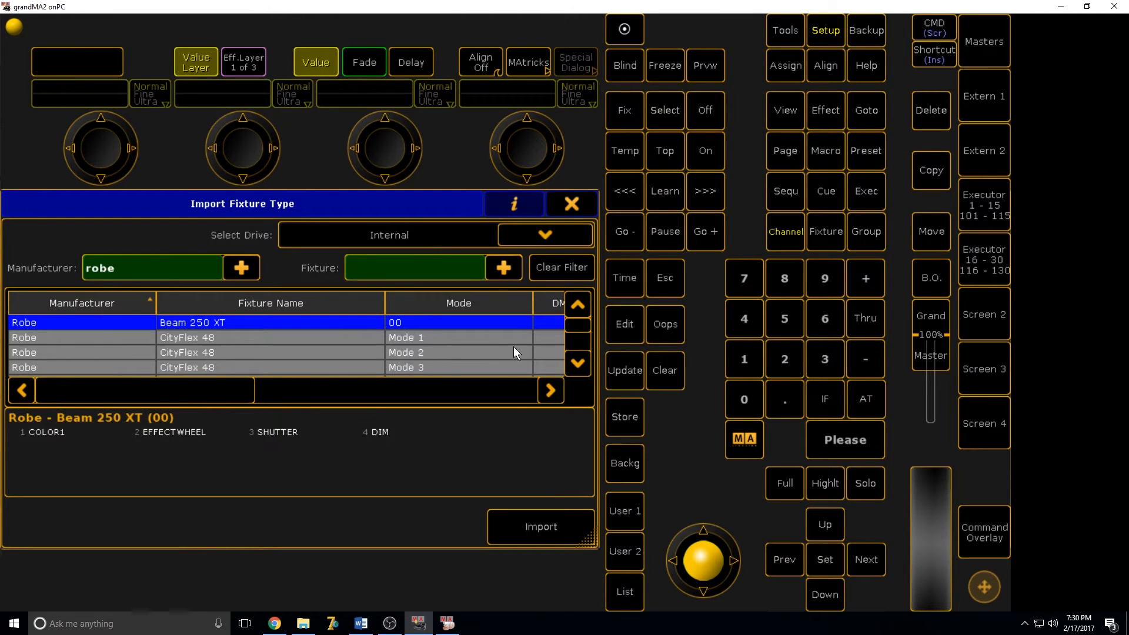
left_click(436, 266)
type("pointe")
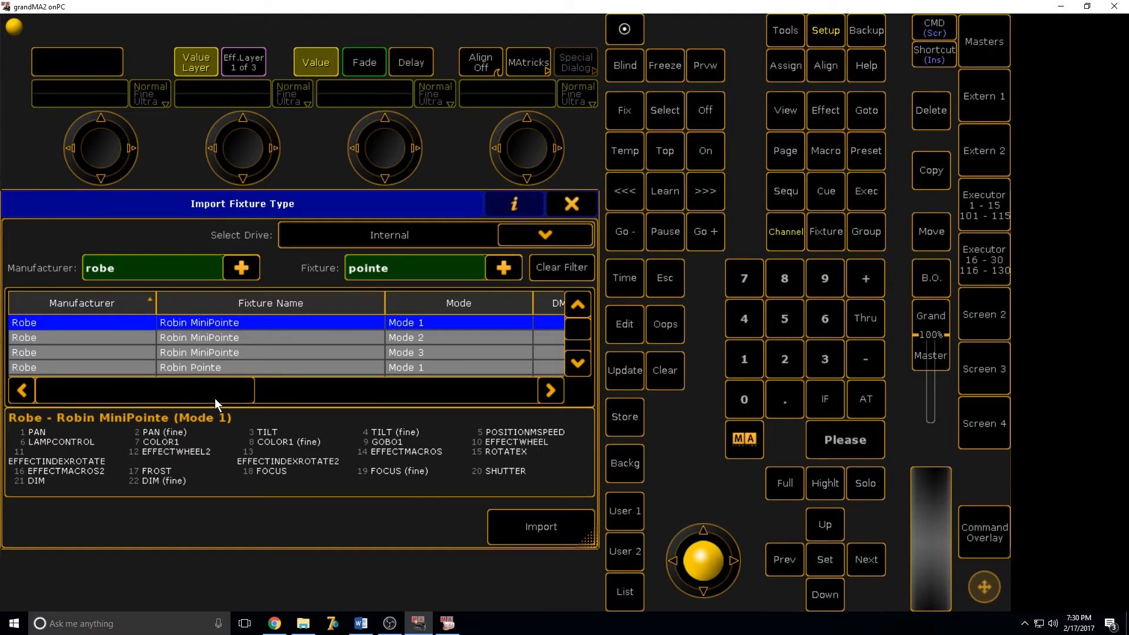
Compare the channel lists of the Robin Pointe modes and import the fixture type in Mode 3
scroll(573, 337, "down", 1)
left_click_drag(573, 339, 572, 349)
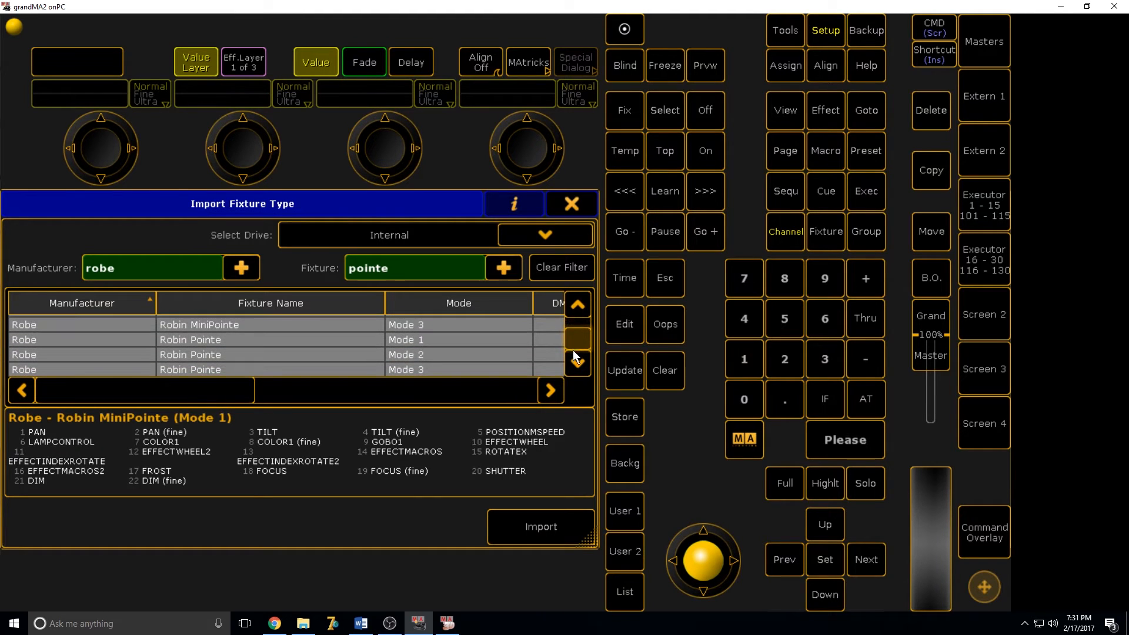
left_click(226, 340)
left_click_drag(583, 450, 587, 473)
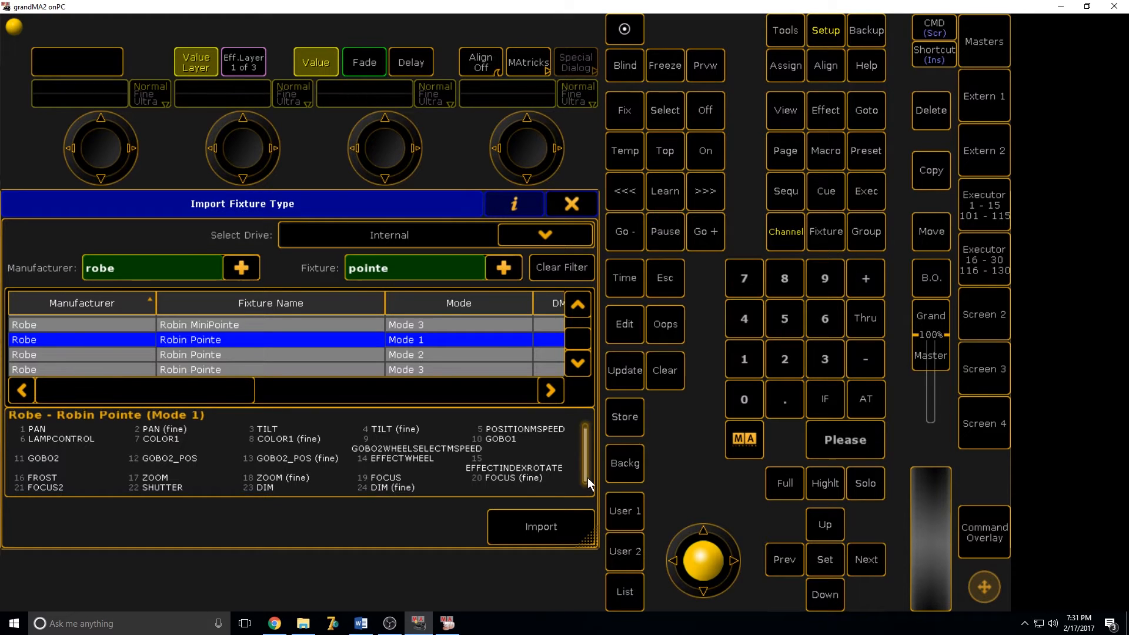
left_click(171, 353)
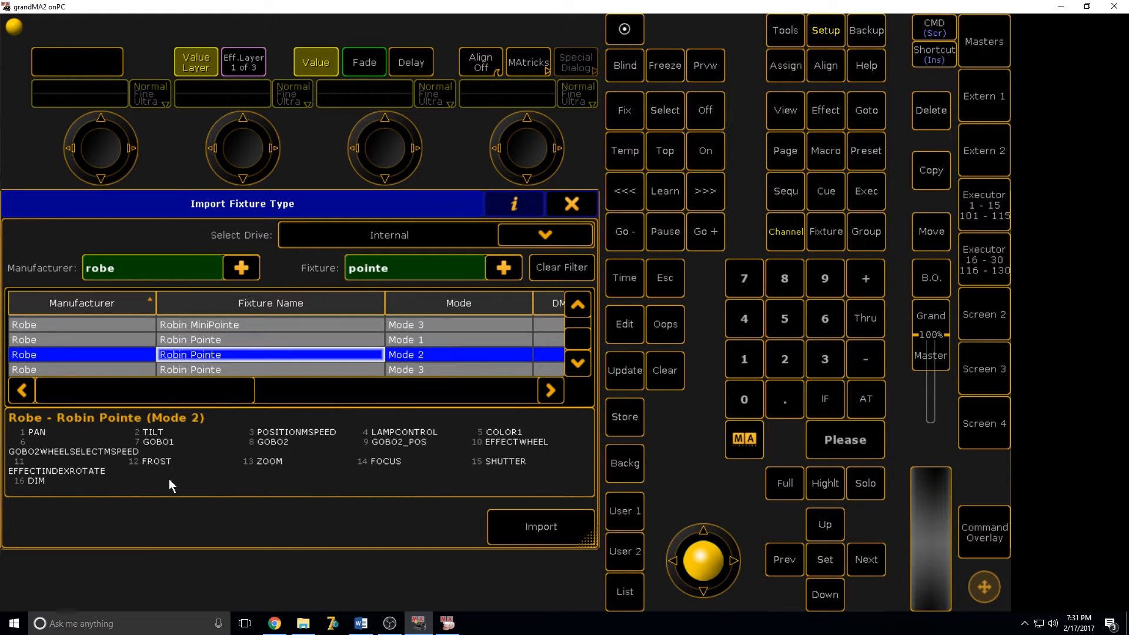
left_click(263, 370)
left_click_drag(587, 447, 594, 502)
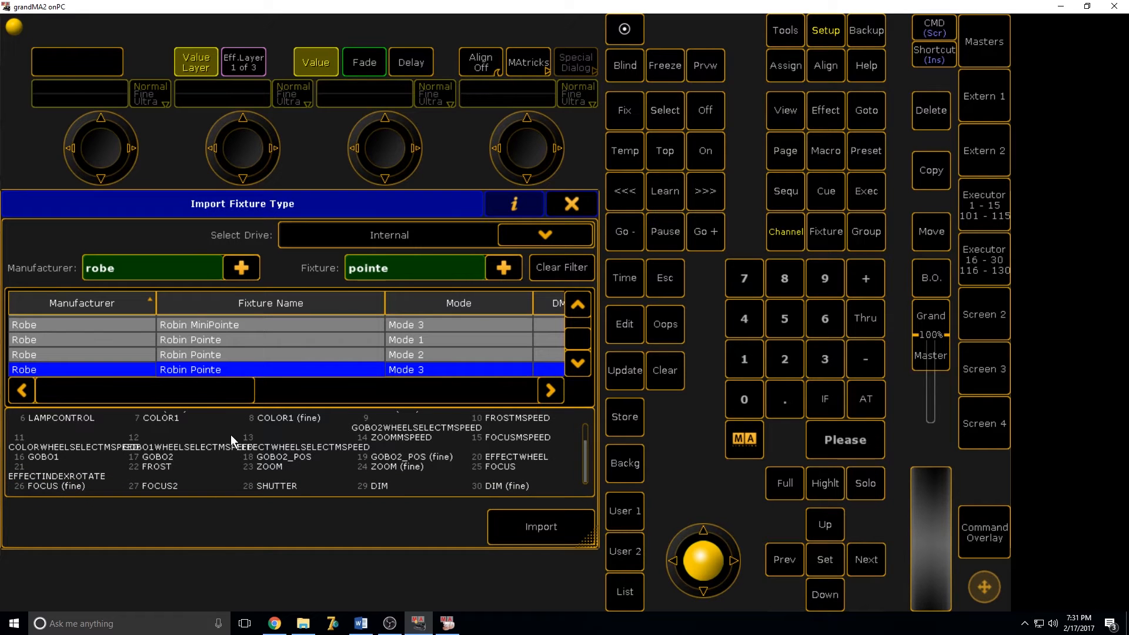
left_click(208, 369)
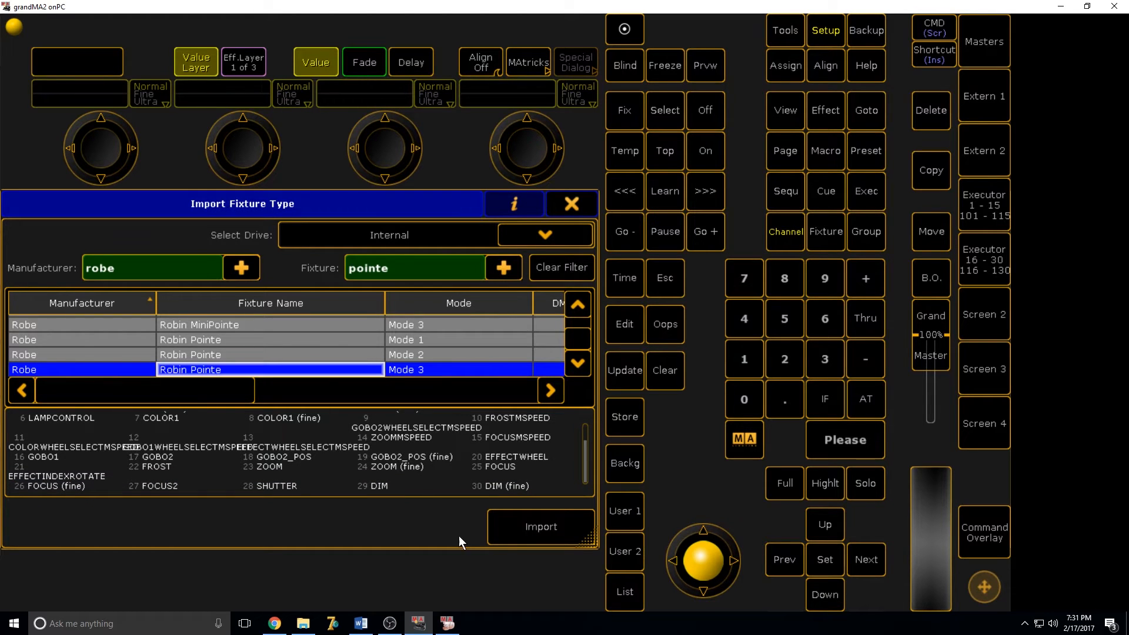
left_click(513, 528)
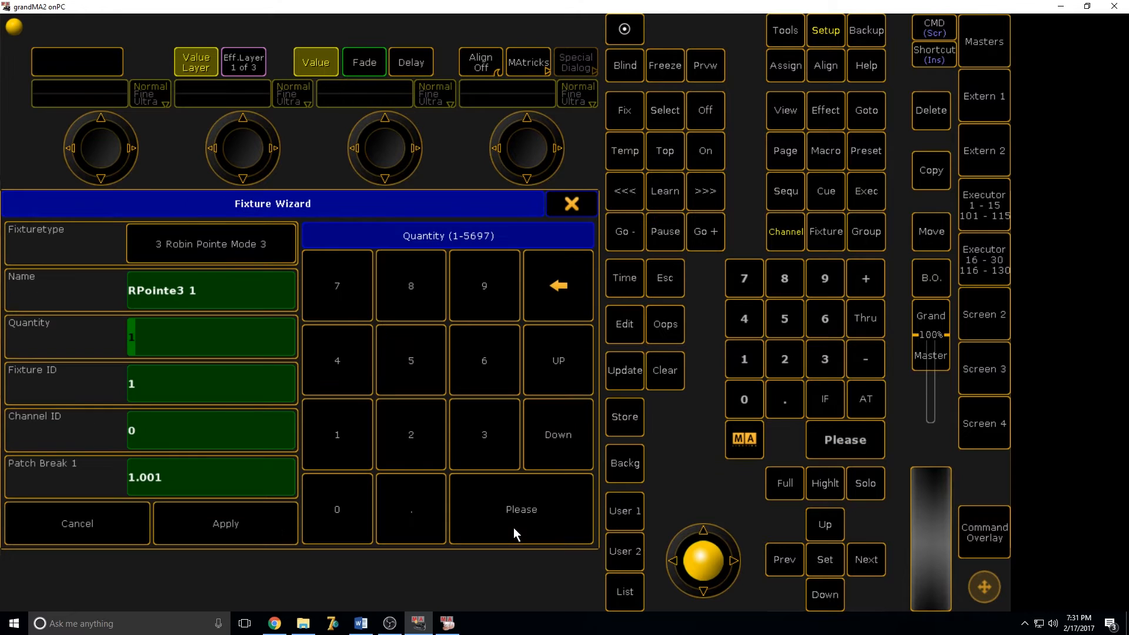
Set the quantity of Robin Pointe fixtures to 8
left_click(357, 451)
left_click(344, 491)
key("BackSpace")
key("BackSpace")
type("8")
Keep Fixture ID 1, set the Channel ID to 1, and add the fixtures to the Spots layer
left_click(225, 431)
left_click(203, 396)
left_click(202, 419)
left_click(200, 389)
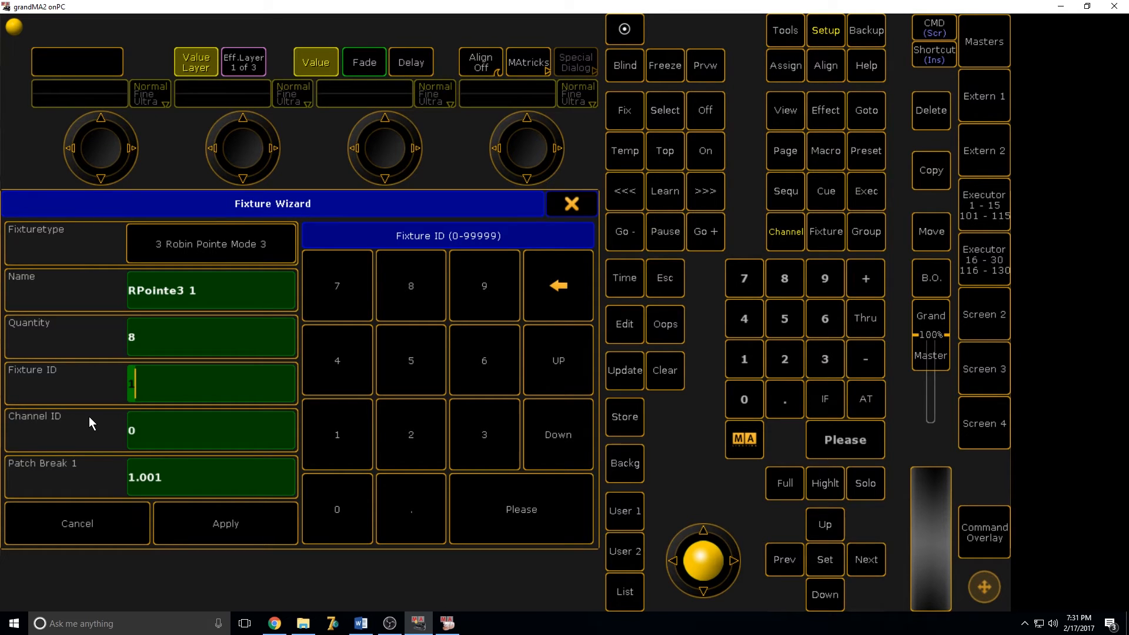
left_click(139, 416)
type("1")
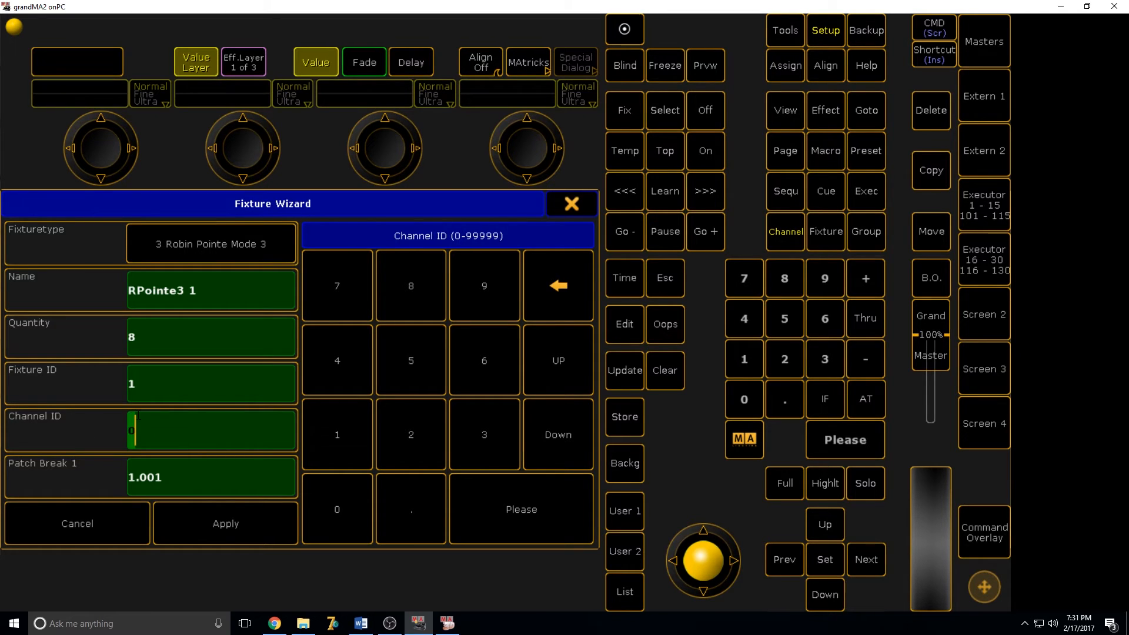
left_click(217, 525)
Check the Spots layer's fixture columns, save the patch changes and leave the setup
left_click_drag(274, 473, 351, 477)
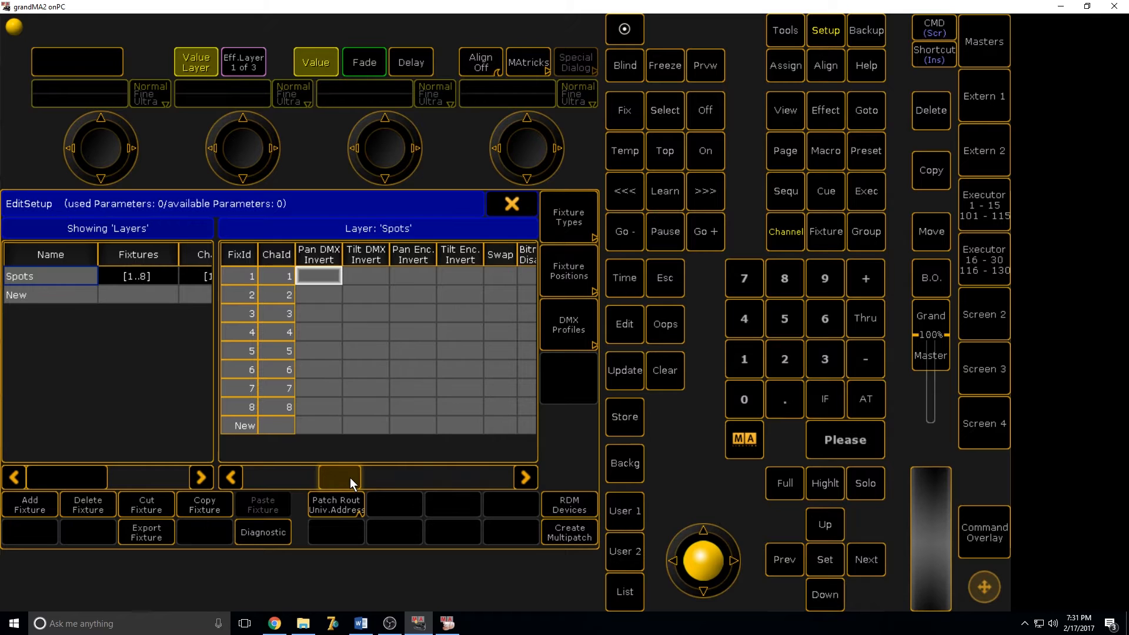
left_click(318, 282)
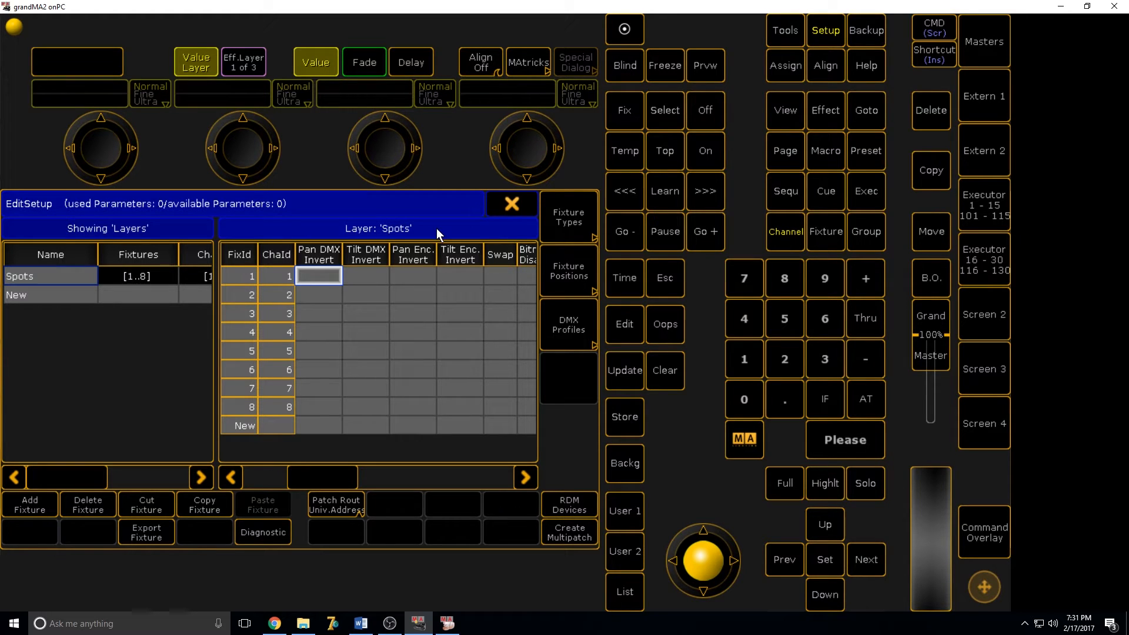
left_click_drag(308, 476, 274, 471)
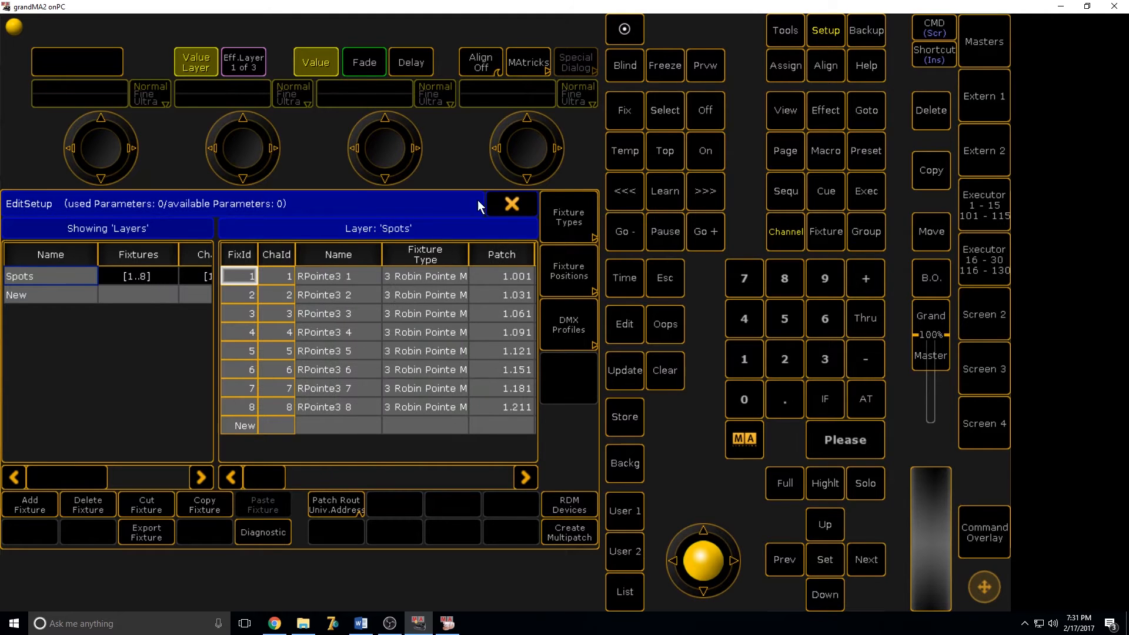
left_click(511, 203)
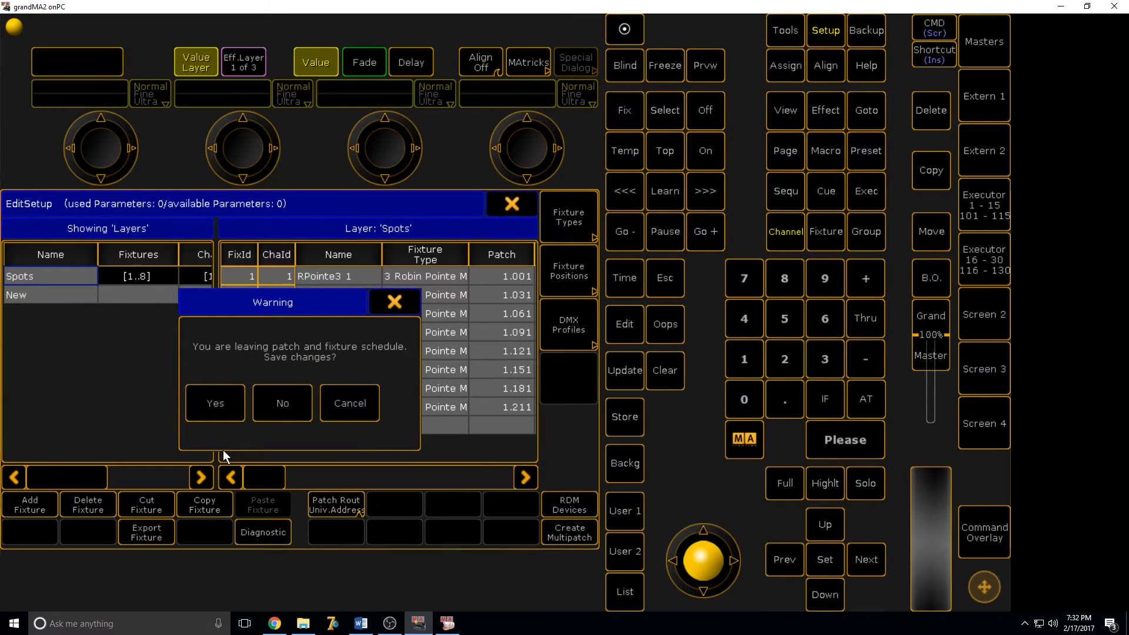
left_click(211, 408)
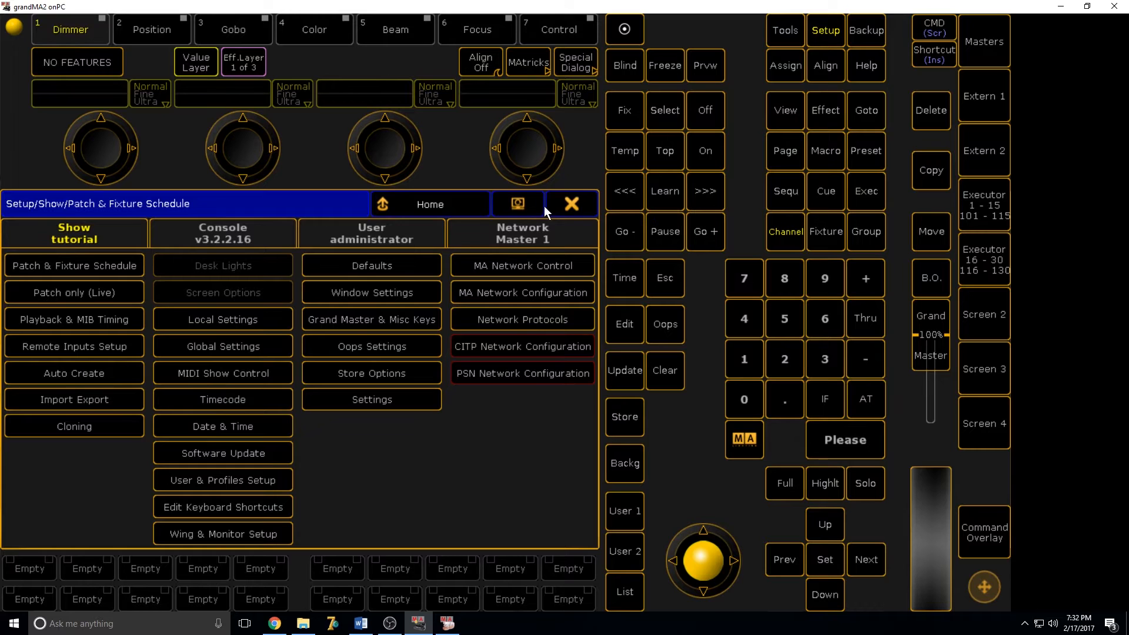
left_click(570, 204)
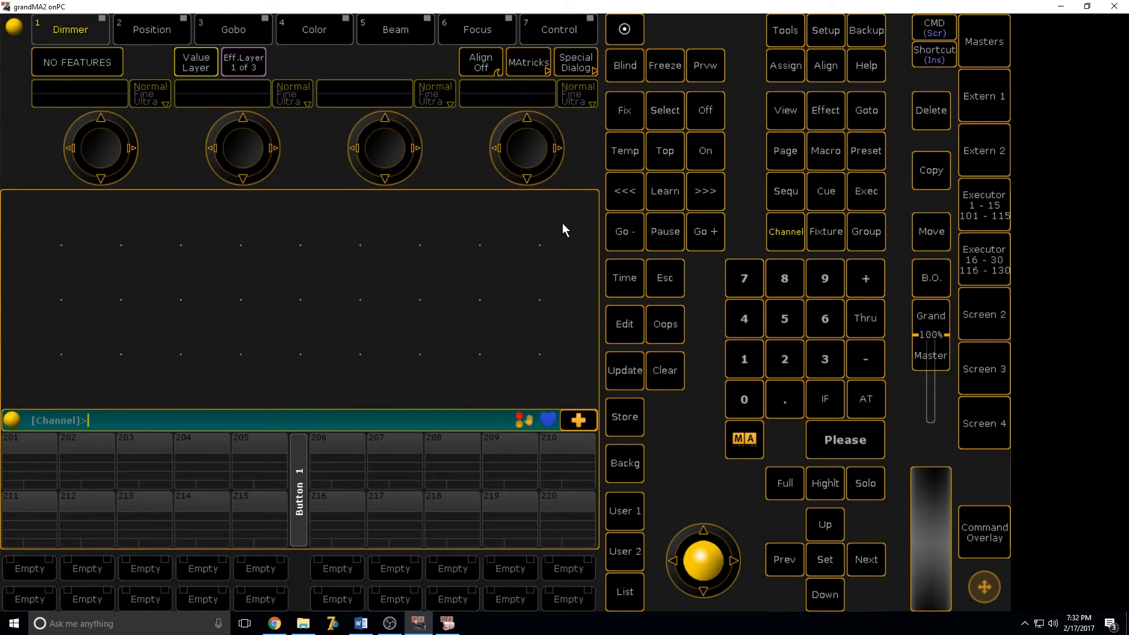
Switch to MA 3D and examine the empty stage plane up close and from farther away
left_click(447, 623)
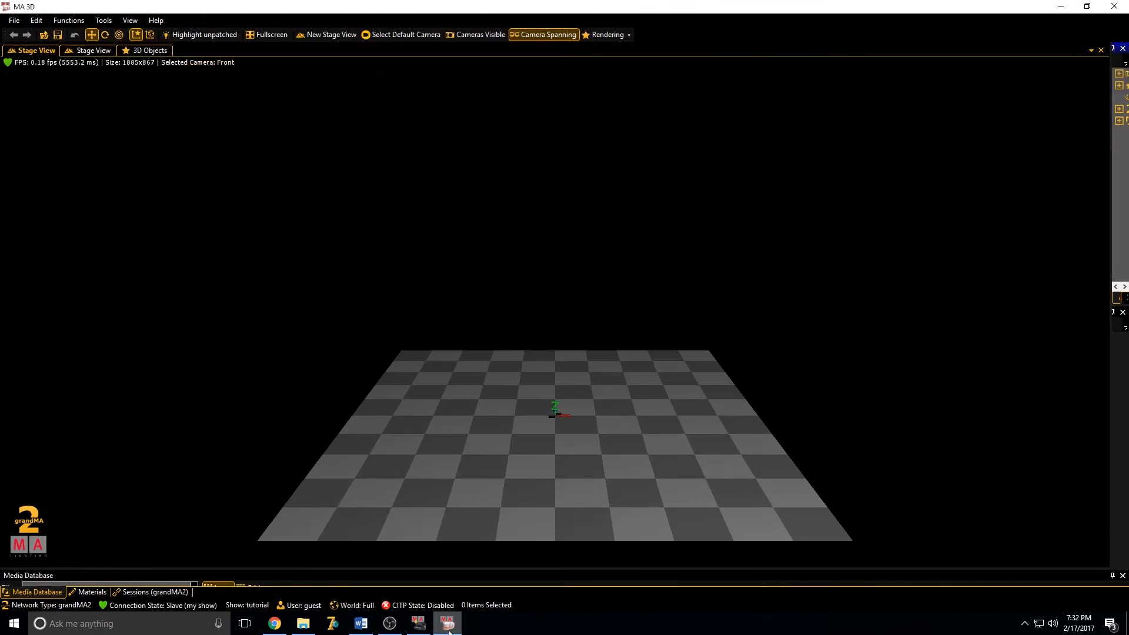
right_click(572, 458)
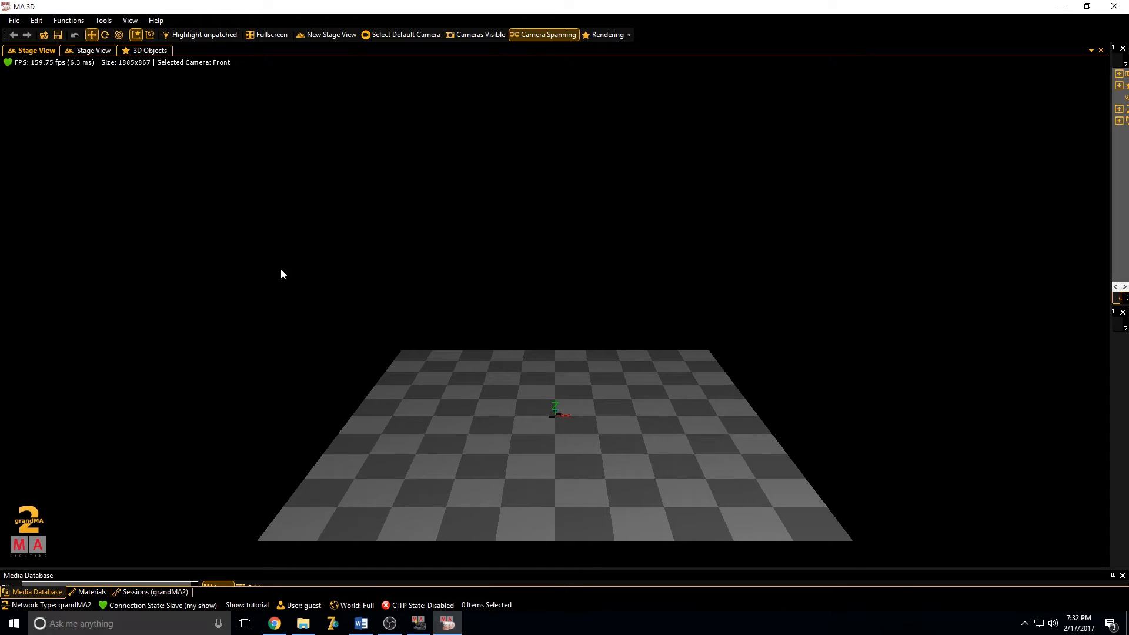
scroll(474, 387, "up", 2)
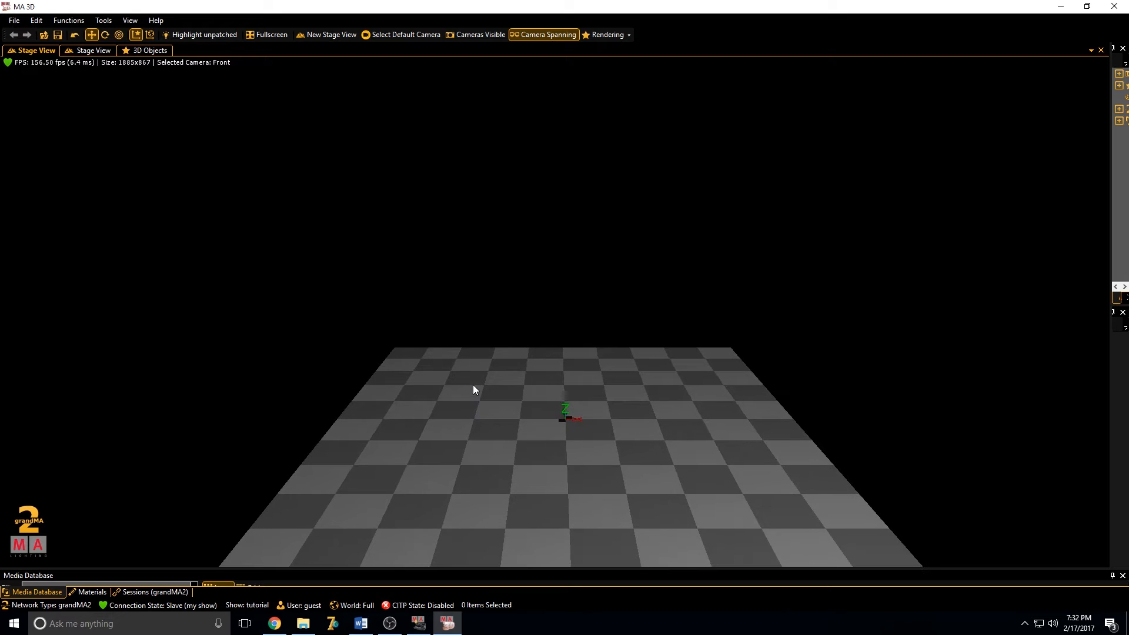
scroll(696, 445, "up", 2)
scroll(485, 391, "up", 3)
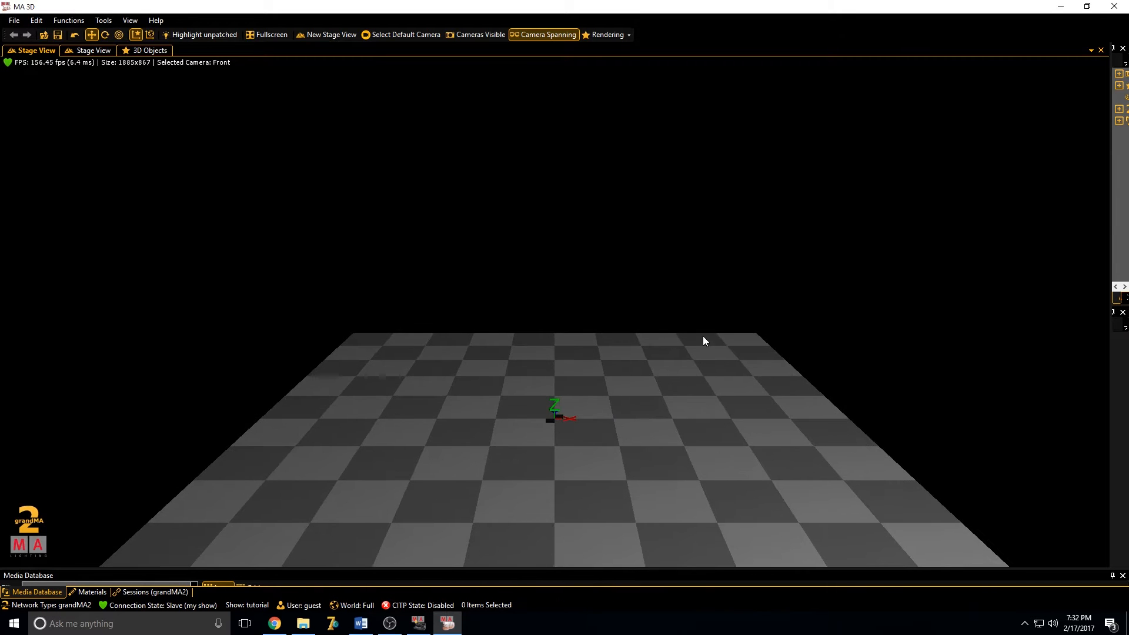
scroll(661, 326, "up", 3)
scroll(490, 446, "down", 3)
scroll(565, 357, "down", 2)
scroll(732, 376, "down", 2)
scroll(528, 553, "up", 2)
scroll(529, 548, "down", 3)
scroll(528, 541, "up", 1)
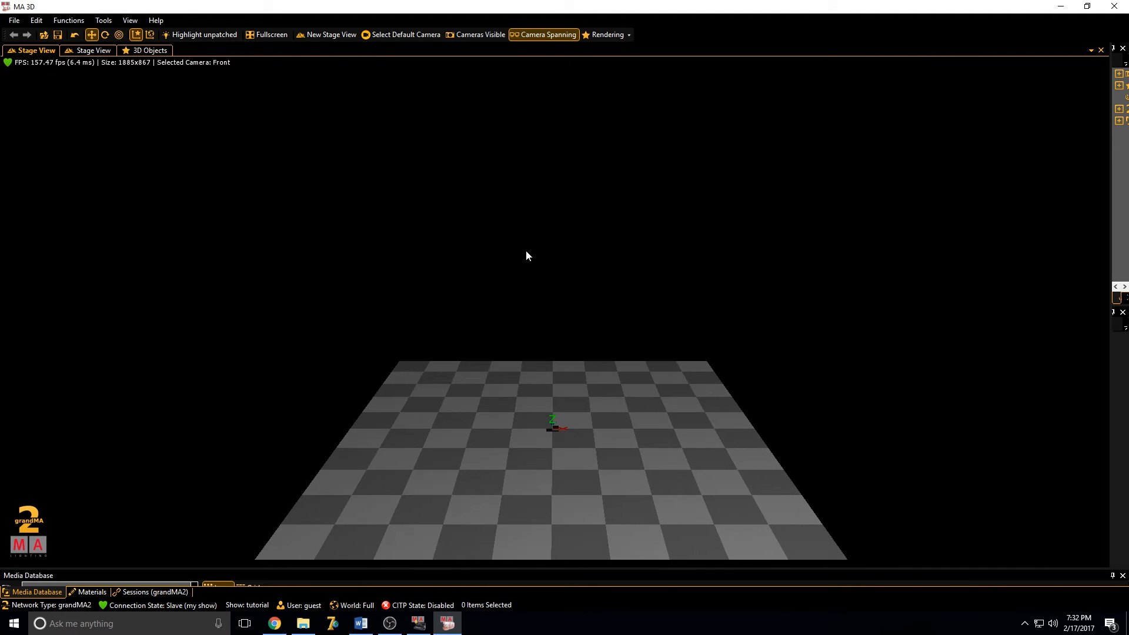
Examine the stage plane from various camera angles and distances using the camera movement modes
left_click_drag(526, 250, 522, 247)
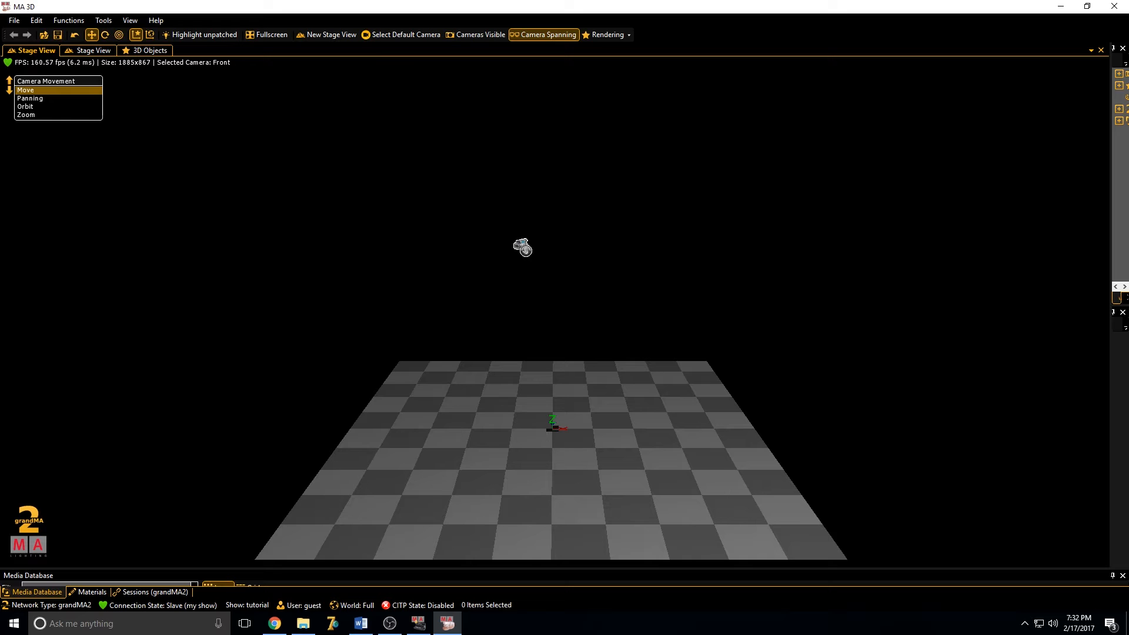
right_click(46, 90)
left_click_drag(46, 90, 557, 272)
scroll(552, 191, "down", 1)
scroll(557, 270, "down", 1)
scroll(555, 271, "down", 1)
scroll(506, 468, "down", 4)
left_click_drag(533, 465, 430, 483)
scroll(421, 374, "up", 3)
left_click_drag(421, 374, 10, 294)
scroll(421, 374, "down", 1)
left_click_drag(1106, 489, 751, 304)
scroll(746, 329, "up", 1)
scroll(751, 305, "down", 1)
scroll(752, 304, "up", 1)
scroll(751, 304, "down", 2)
scroll(751, 305, "down", 1)
scroll(899, 523, "up", 8)
scroll(898, 523, "up", 8)
scroll(899, 526, "up", 1)
left_click_drag(716, 533, 717, 534)
scroll(717, 533, "up", 1)
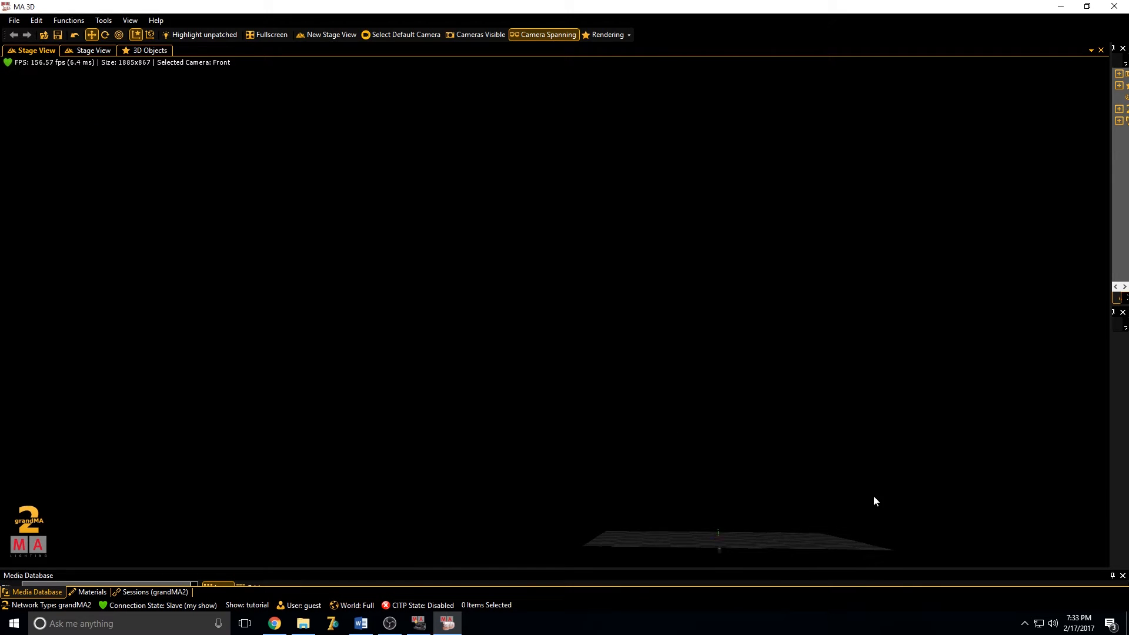
left_click_drag(778, 511, 776, 504)
left_click_drag(630, 534, 630, 535)
left_click_drag(647, 464, 578, 443)
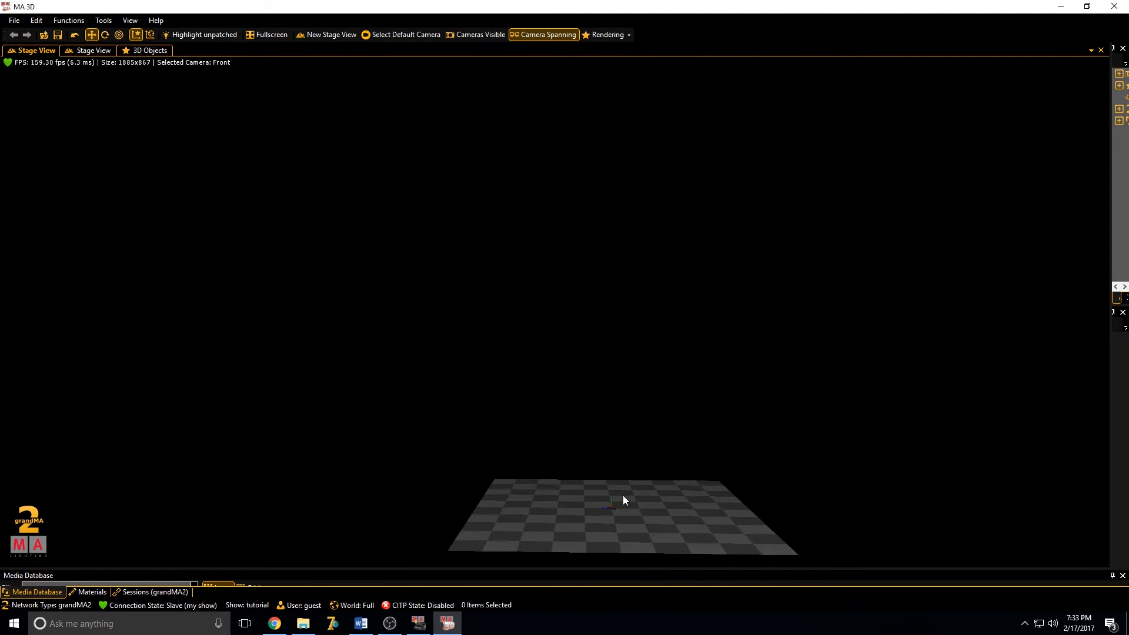
scroll(622, 495, "up", 3)
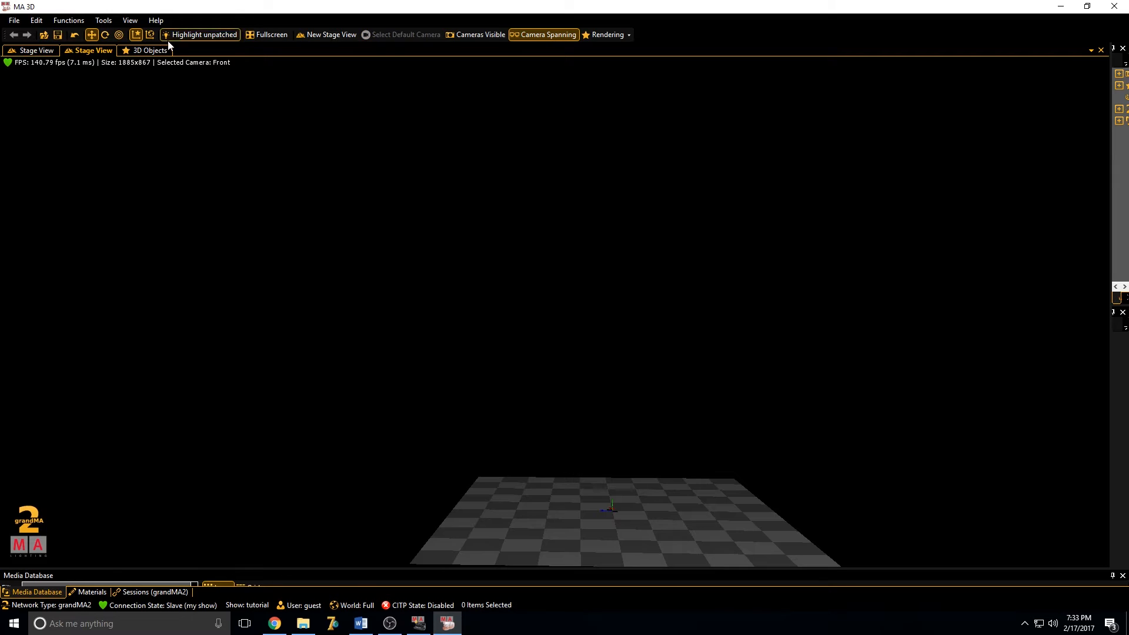
Select fixture RPointe3 1 from the 3D objects and raise it to about 3.26 m above the stage
left_click(152, 52)
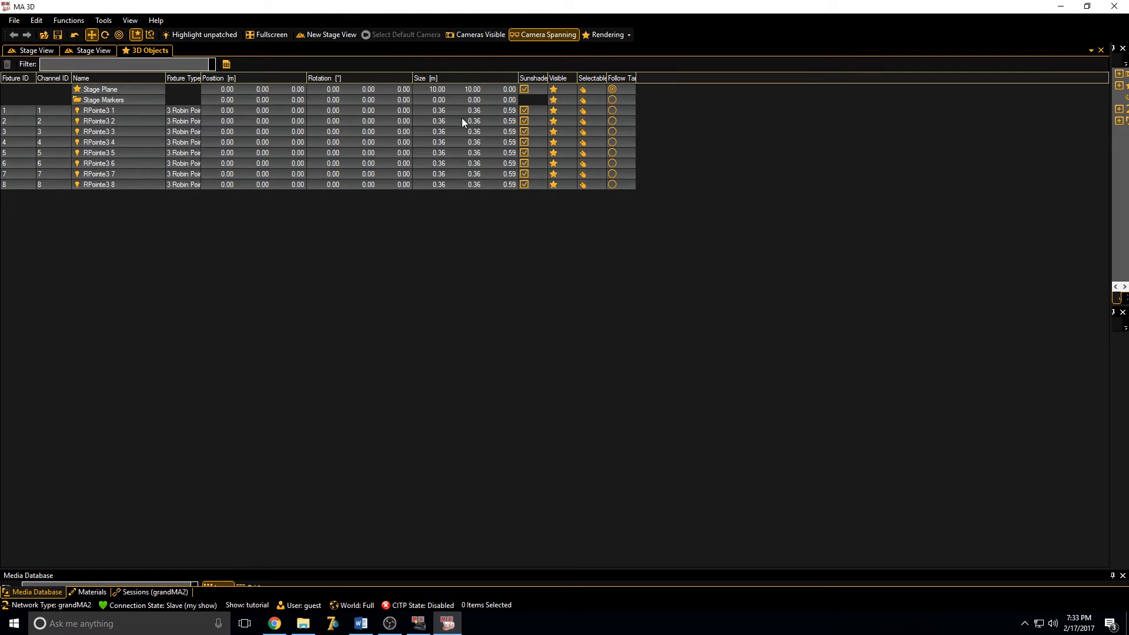
left_click(100, 110)
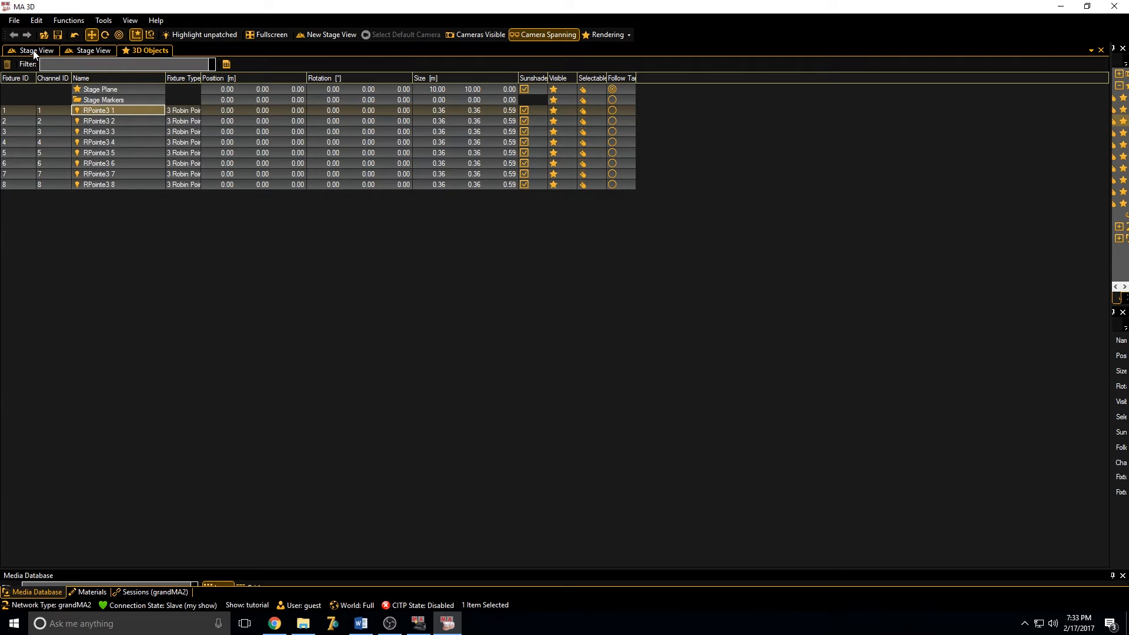
left_click(33, 50)
left_click_drag(611, 474, 619, 368)
Examine the raised fixture's placement over the stage plane from different angles and distances
left_click_drag(371, 317, 343, 368)
scroll(343, 368, "down", 2)
scroll(443, 383, "down", 2)
scroll(624, 420, "down", 1)
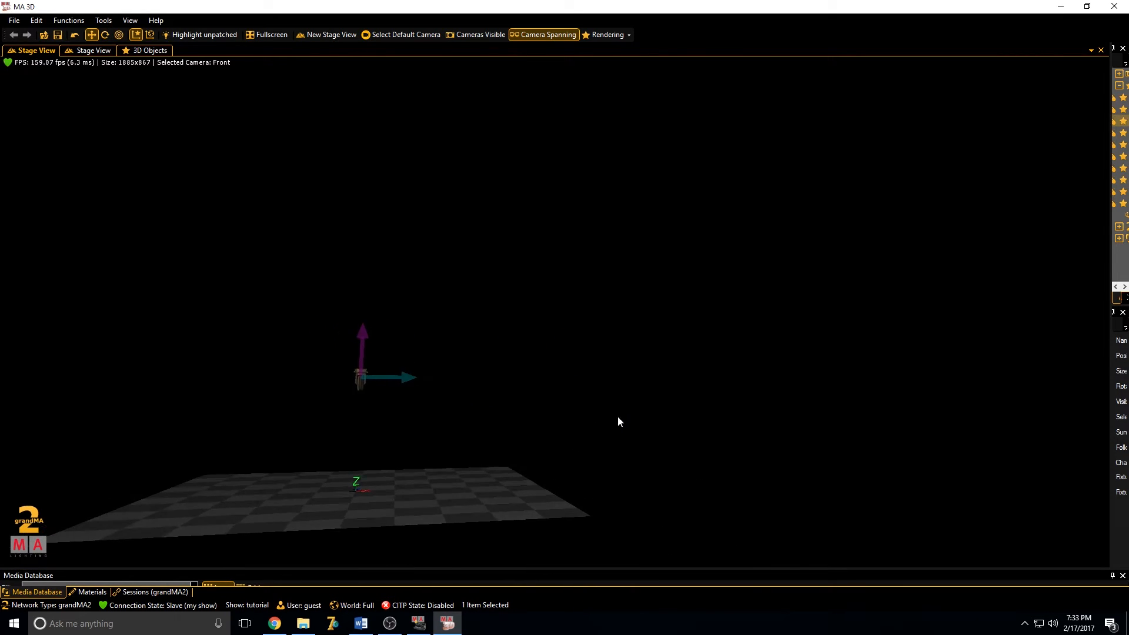
scroll(624, 421, "down", 1)
scroll(234, 418, "up", 2)
left_click_drag(211, 418, 340, 401)
scroll(212, 418, "up", 1)
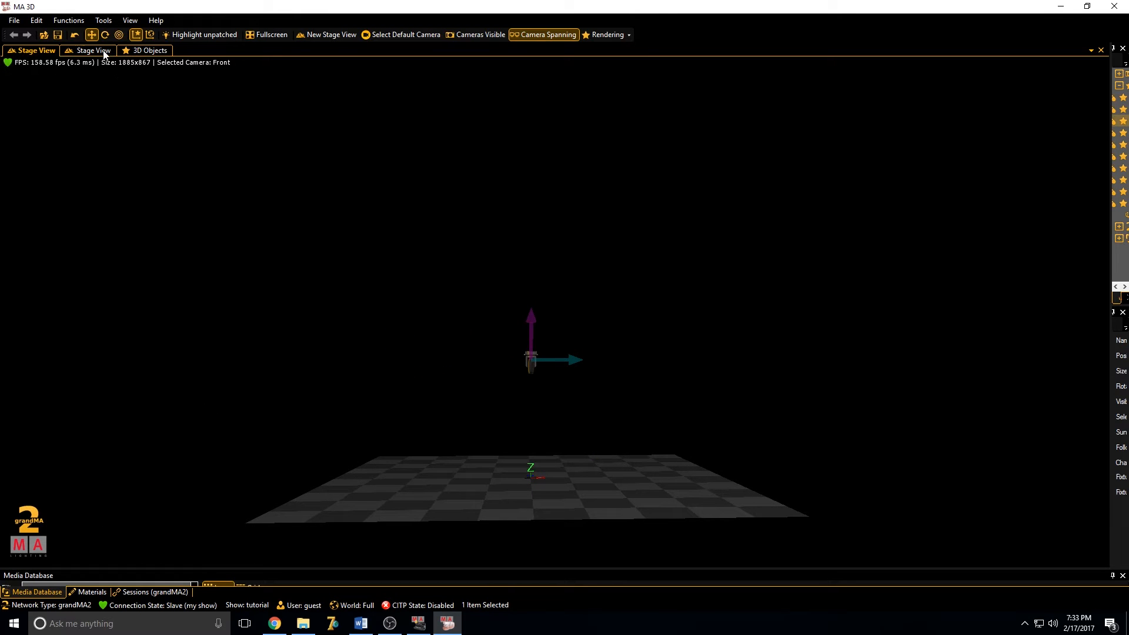
Set the X rotation of fixture RPointe3 1 to 180 degrees in the 3D objects list
left_click(154, 52)
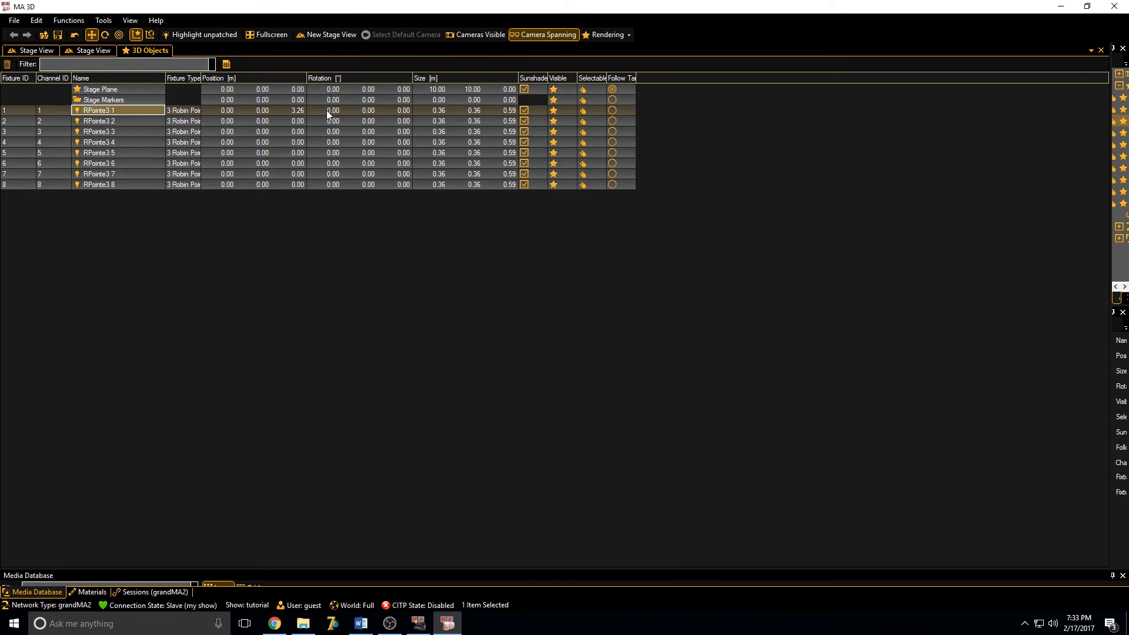
double_click(327, 110)
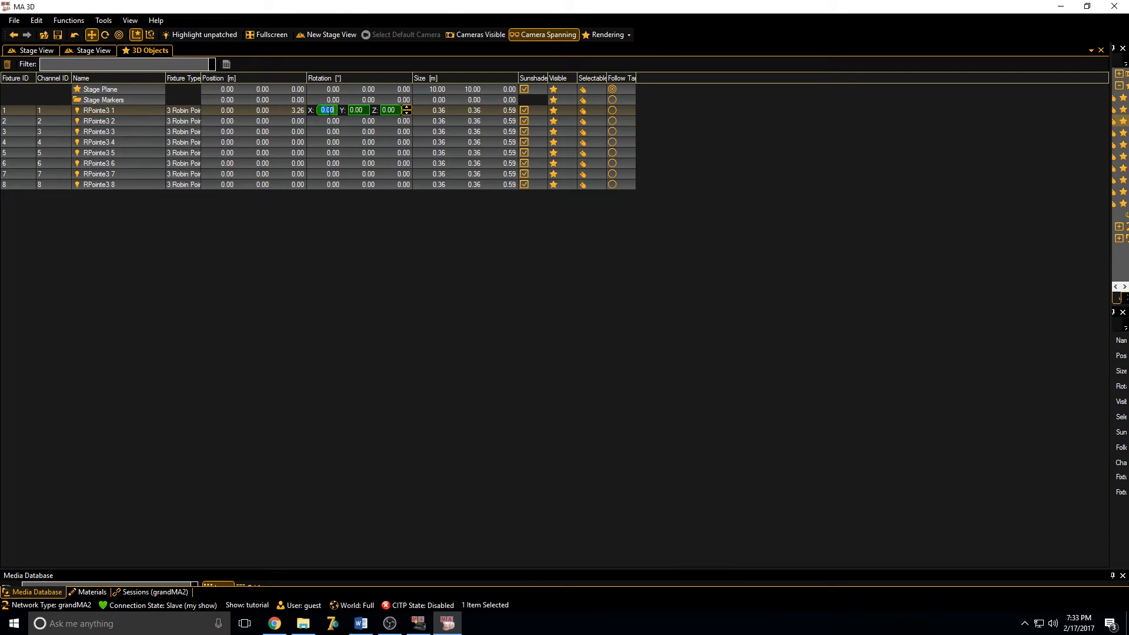
type("180")
key("Return")
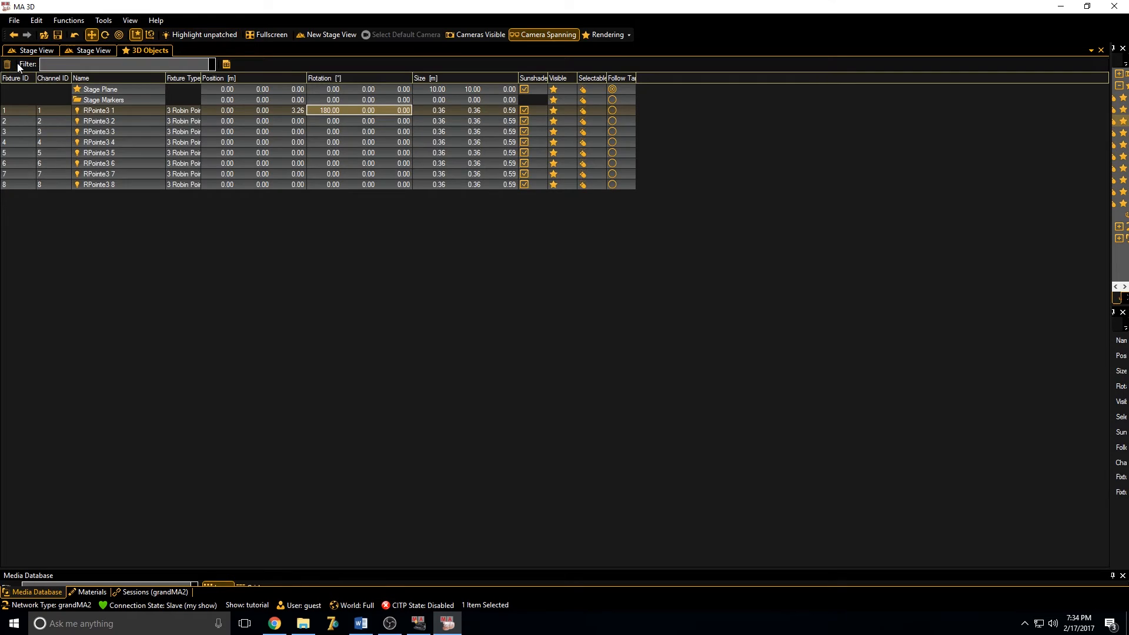
Move fixture RPointe3 1 down to the stage floor near its left edge, at about X -4.48, Y -1.41, Z 0.01 m
left_click(42, 49)
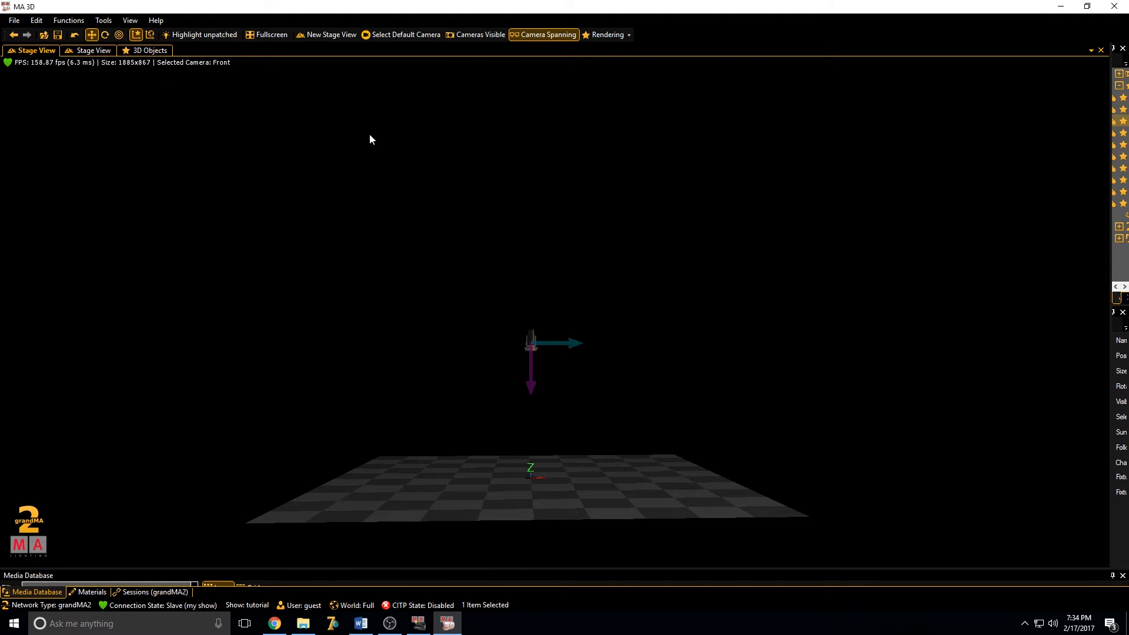
left_click_drag(496, 375, 450, 419)
left_click(521, 433)
left_click(524, 408)
left_click_drag(483, 460, 497, 410)
left_click_drag(593, 392, 595, 395)
scroll(528, 484, "down", 5)
left_click_drag(538, 469, 357, 550)
left_click(258, 281)
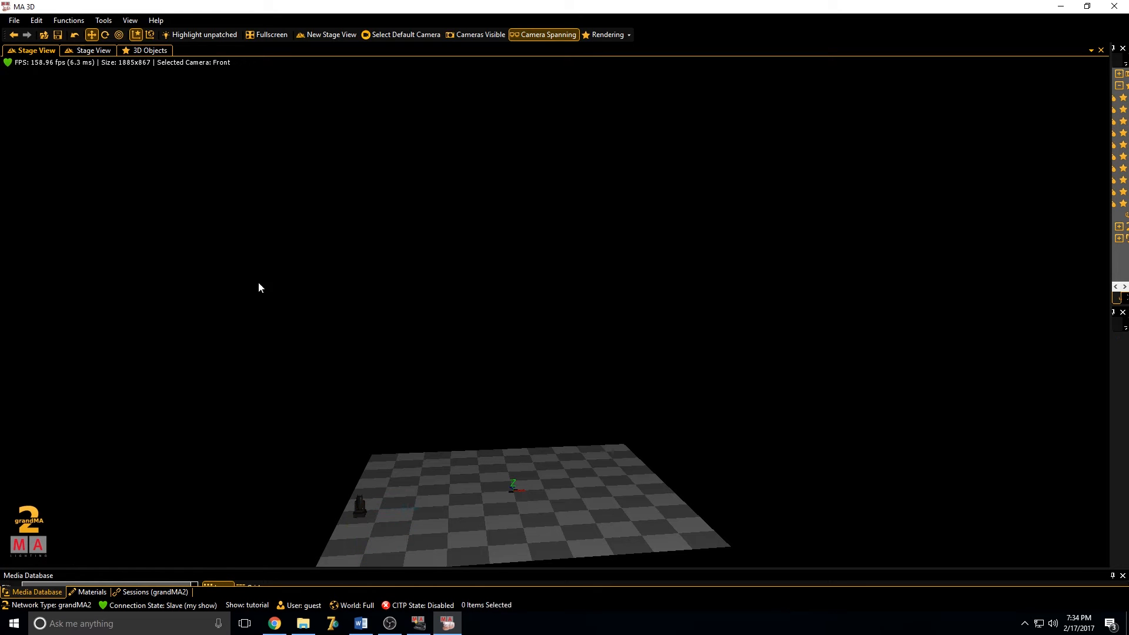
Set the position of fixture RPointe3 2 to X -4.48, Y -2.41, Z 0.01 m in the 3D objects list
left_click(126, 52)
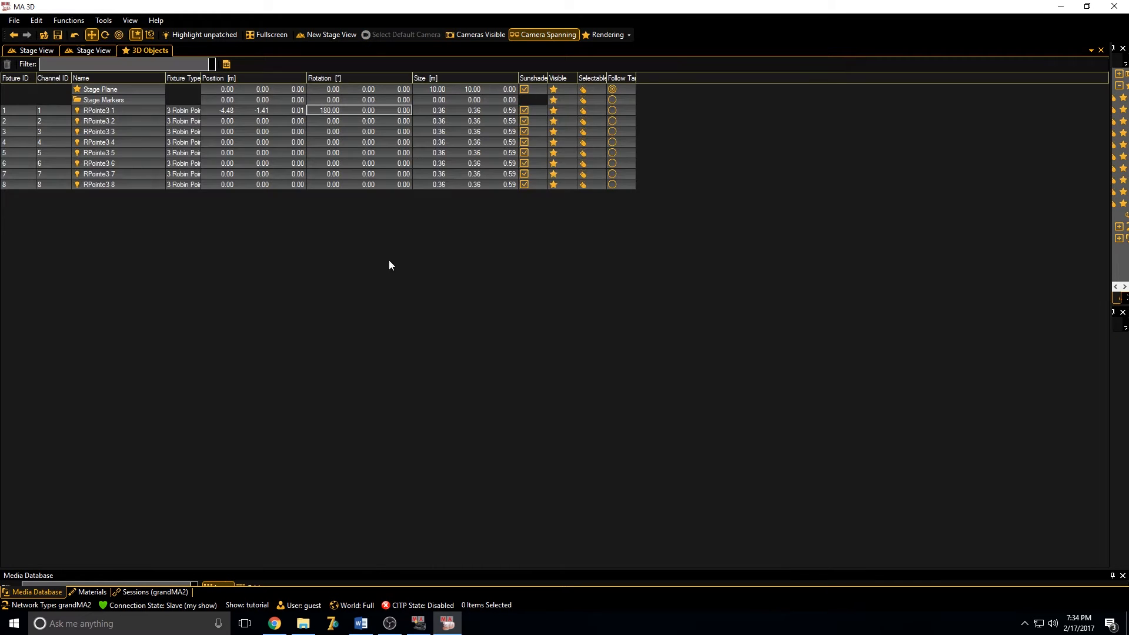
double_click(221, 111)
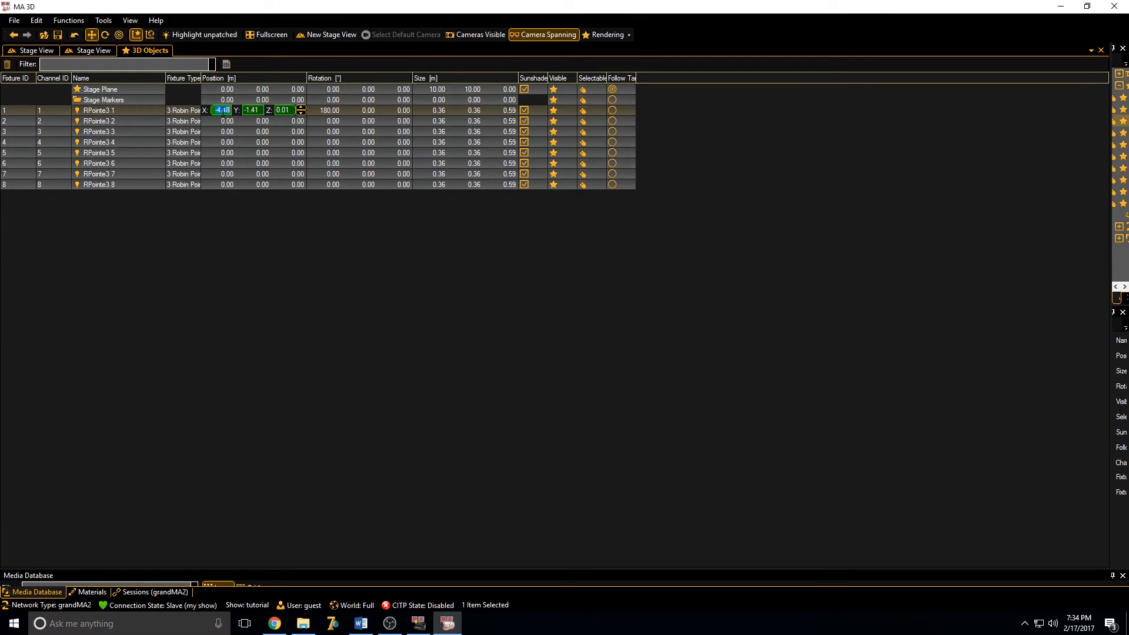
double_click(227, 123)
type("-4")
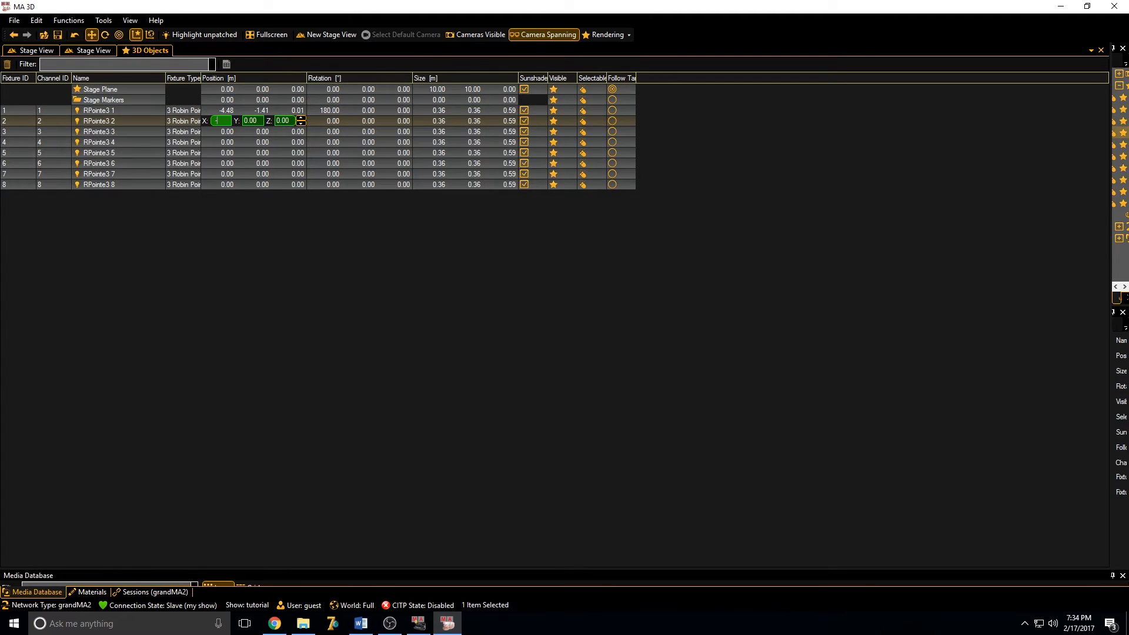
type(".48")
key("Tab")
type("-2.41")
key("Tab")
key("BackSpace")
type("0.01")
key("Return")
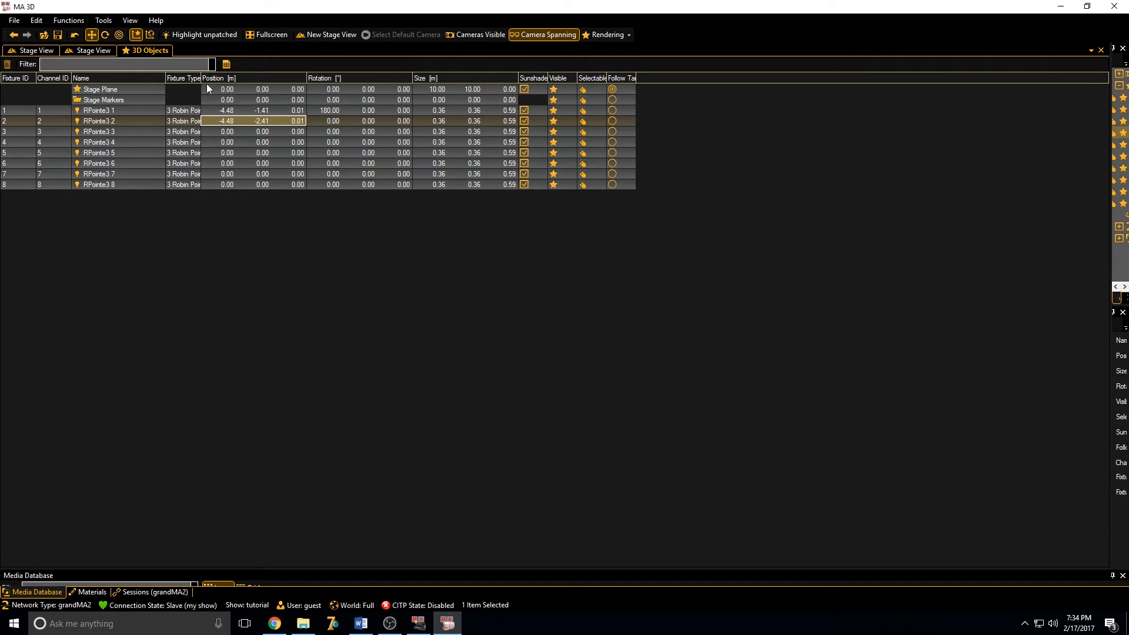
Check fixture RPointe3 2 on the stage and set its X position to -3.48 m
left_click(49, 52)
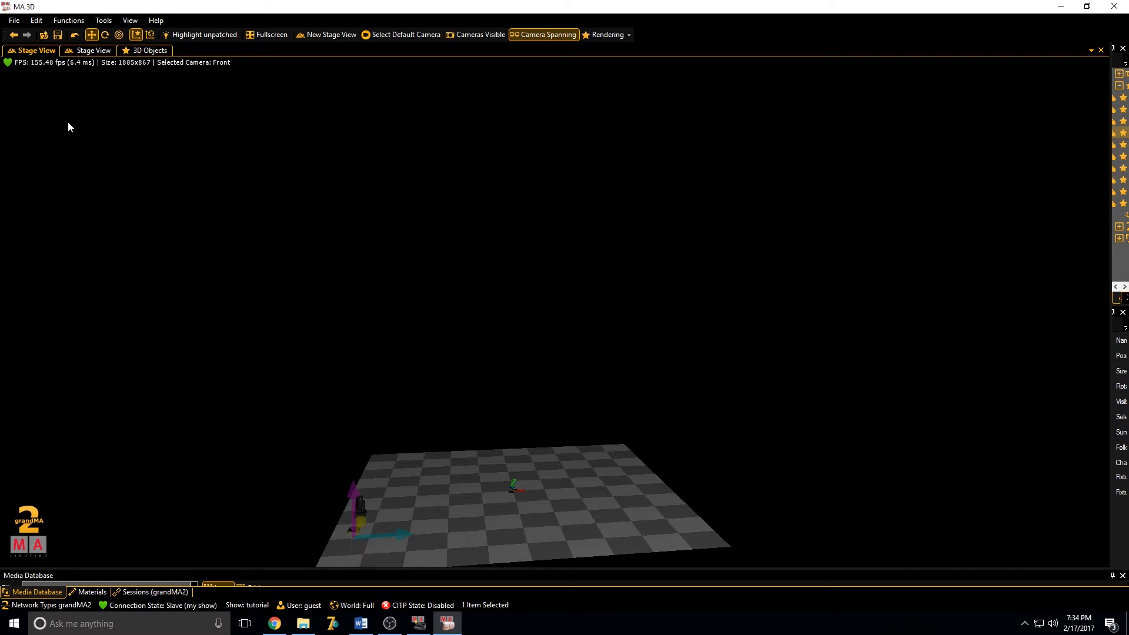
left_click(135, 51)
double_click(261, 122)
left_click(262, 121)
type("-1.41")
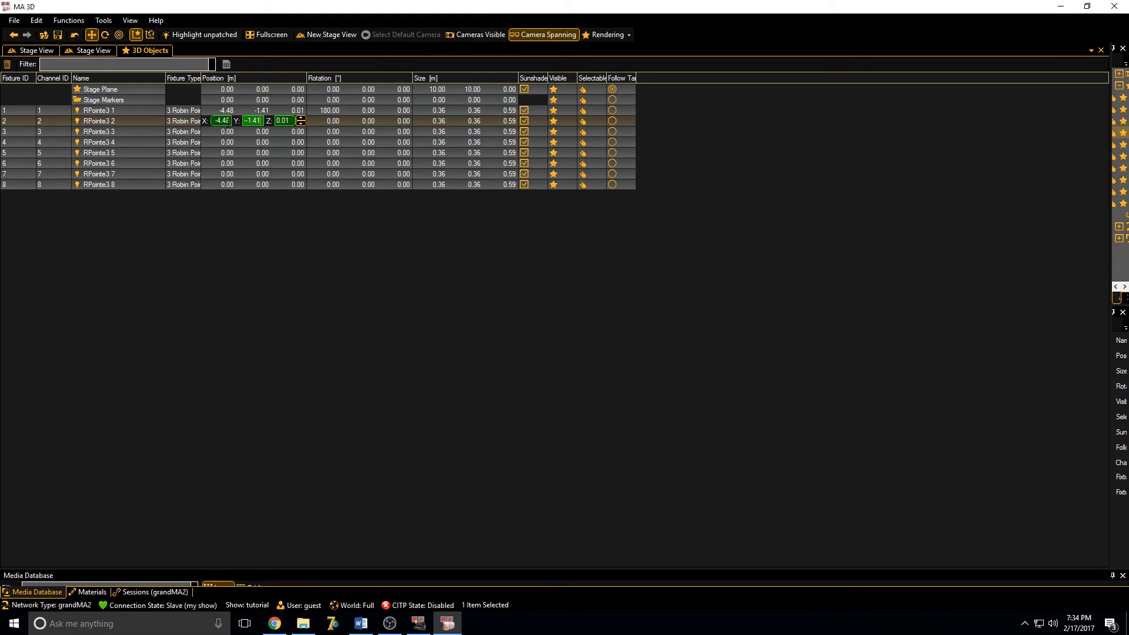
left_click_drag(226, 122, 90, 87)
type("-")
type("3.4")
key("Return")
left_click(57, 52)
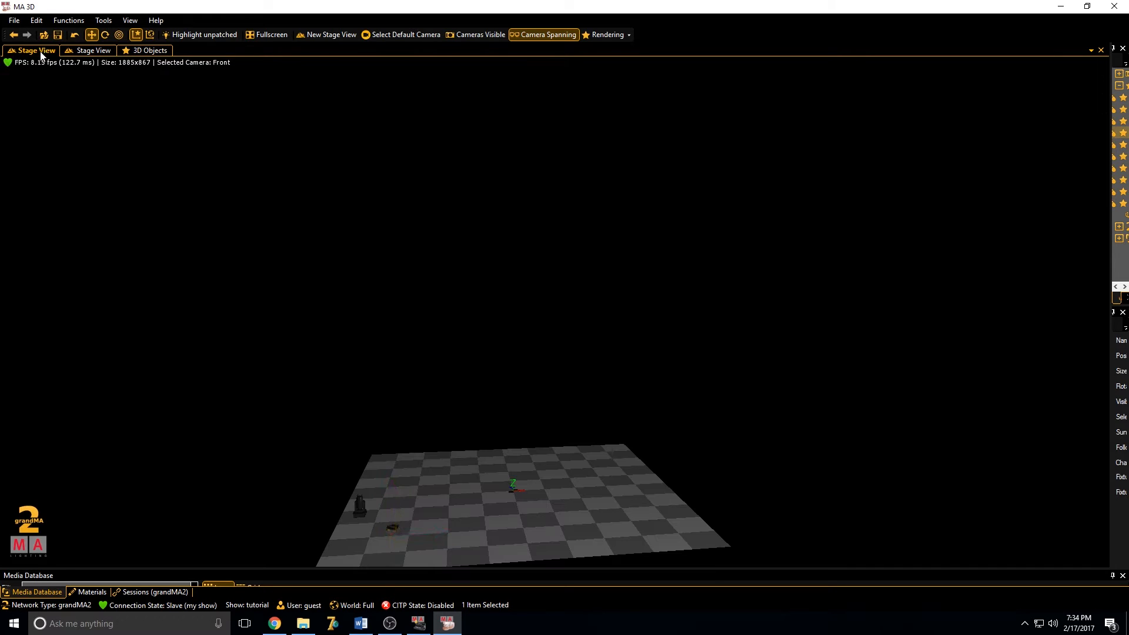
Set the X rotation of fixture RPointe3 2 to 180 degrees
left_click(146, 50)
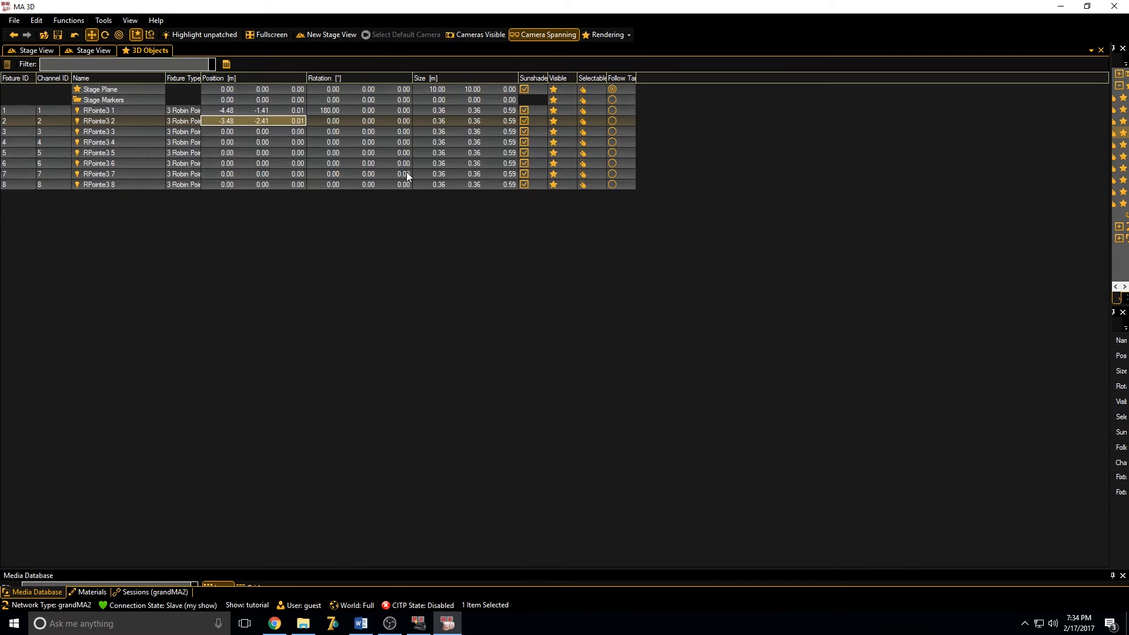
double_click(335, 119)
type("180")
key("Return")
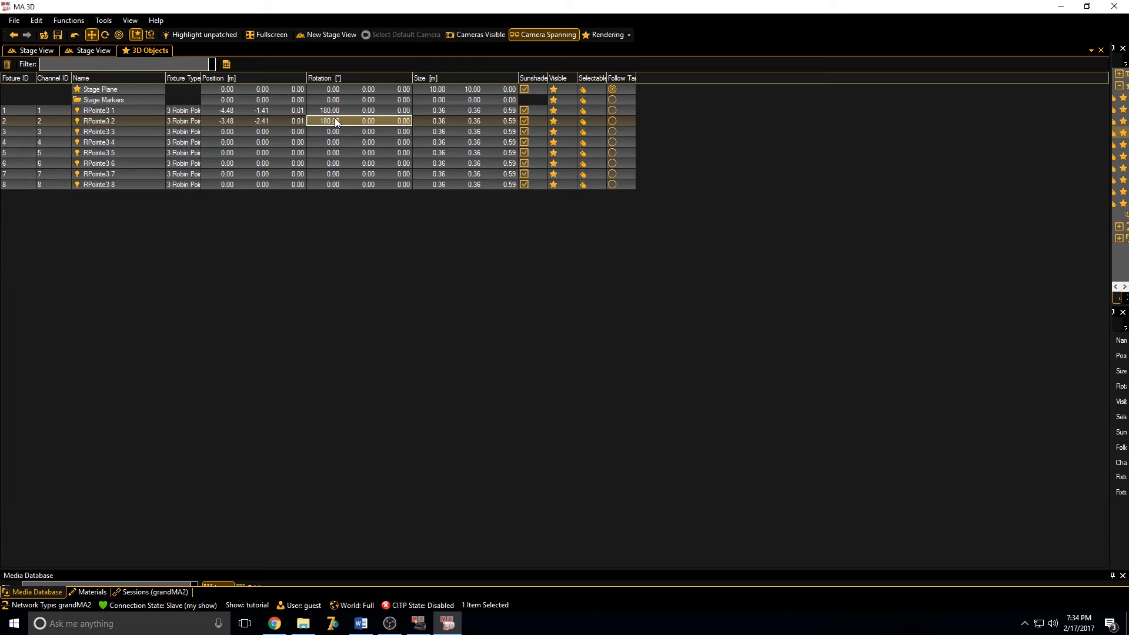
Position fixture RPointe3 3 at X -2.48, Y -1.41 m and set the Y position of RPointe3 2 to -1.41 m
double_click(226, 131)
type("-2.48")
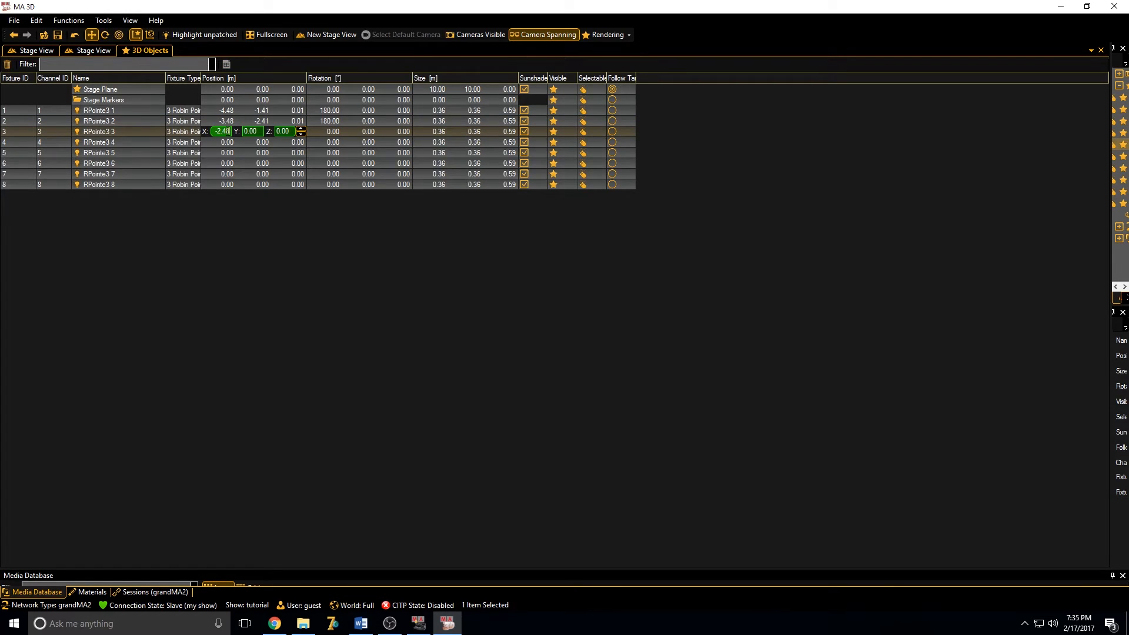
key("Tab")
double_click(263, 120)
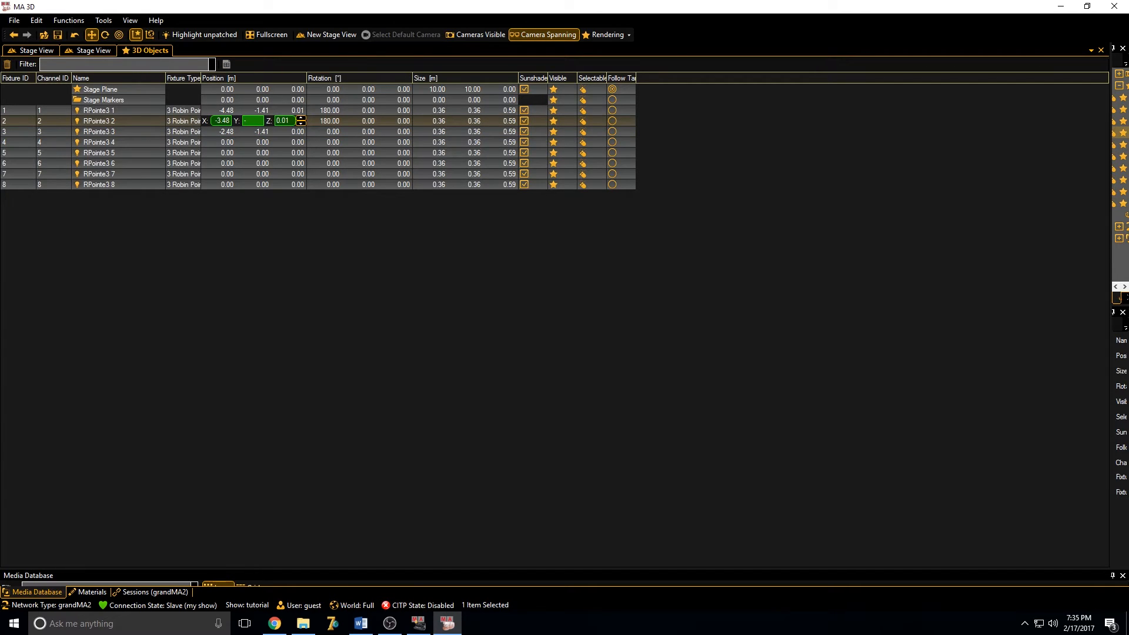
type("-1.41")
key("Return")
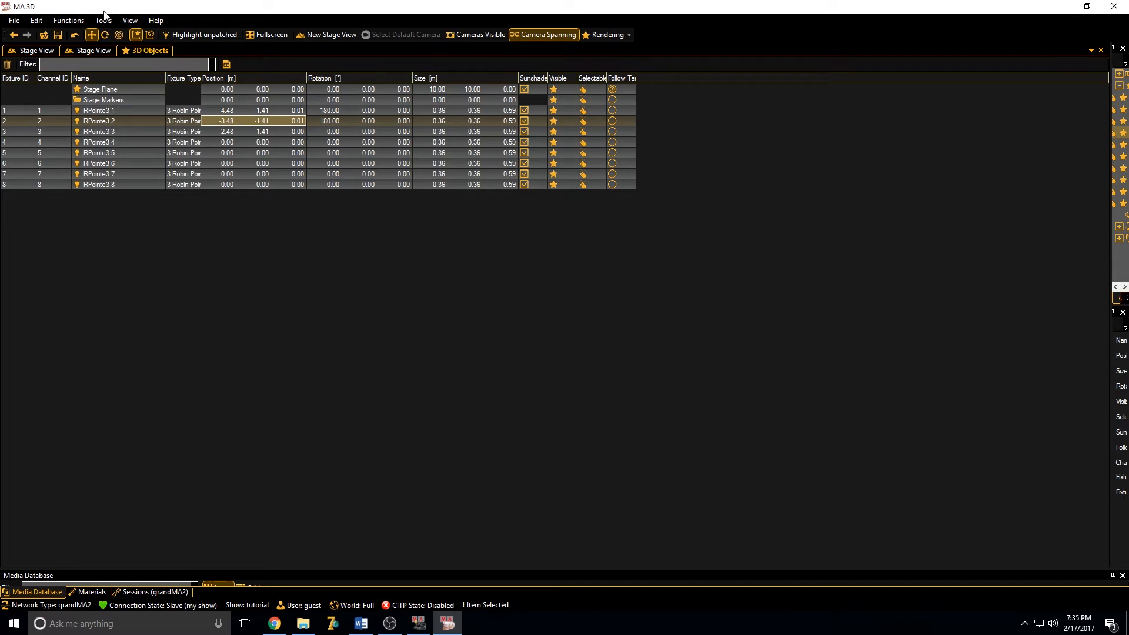
left_click(58, 50)
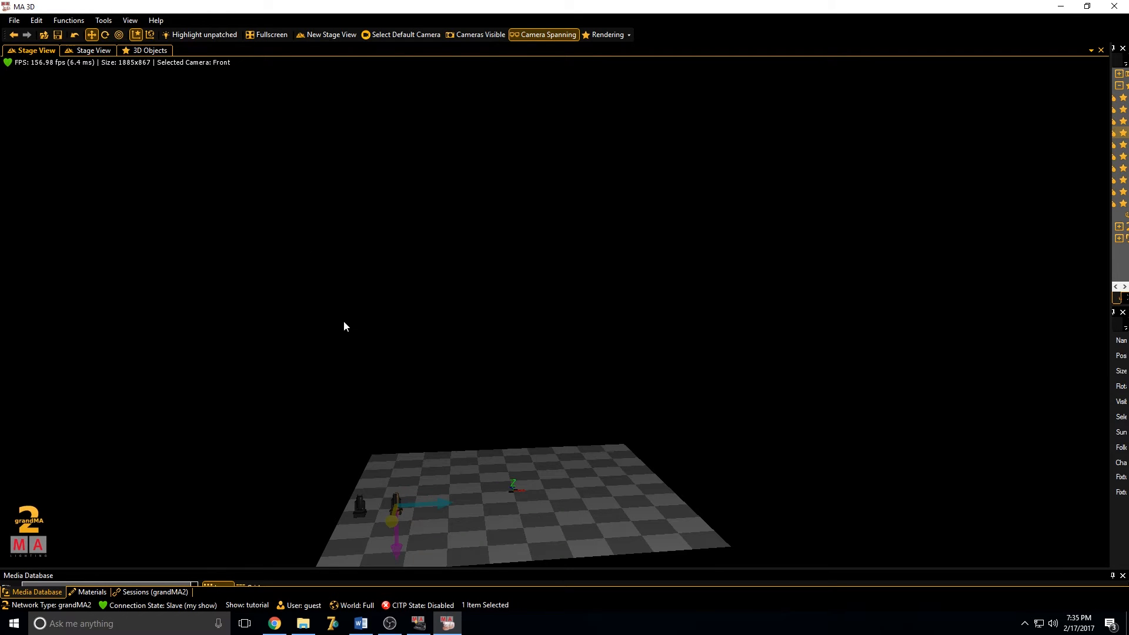
Set the X rotation of fixture RPointe3 3 to 180 degrees
left_click(144, 51)
double_click(337, 133)
type("180")
key("Return")
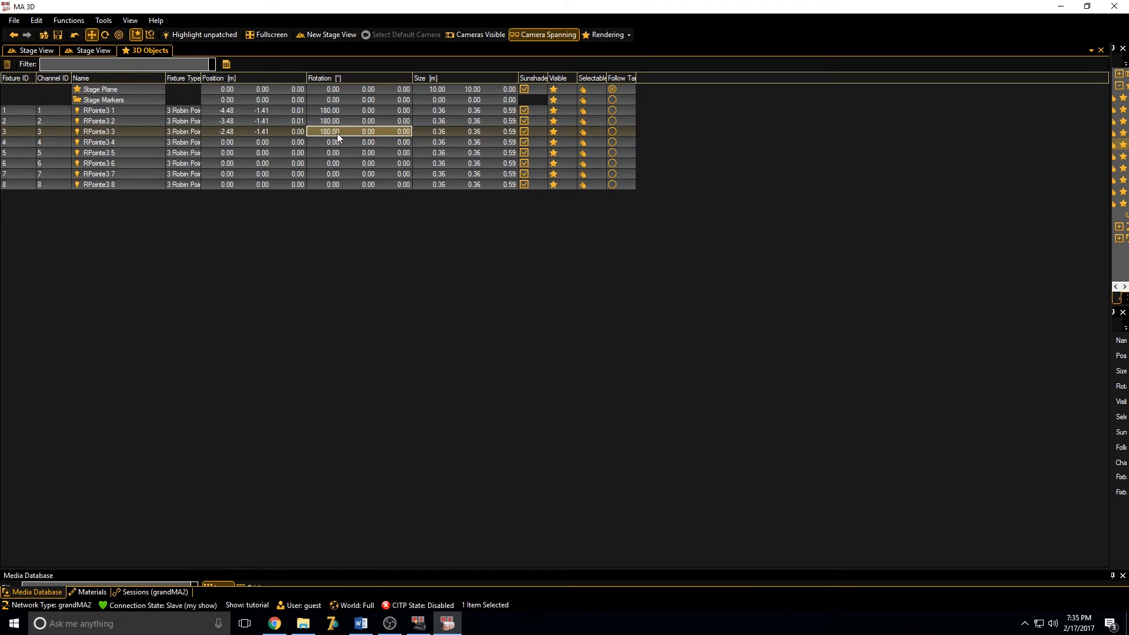
Position fixture RPointe3 4 at X -1.48, Y -1.41, Z 0.01 m and set the Z position of RPointe3 3 to 0.01 m
double_click(230, 142)
left_click(229, 142)
type("-")
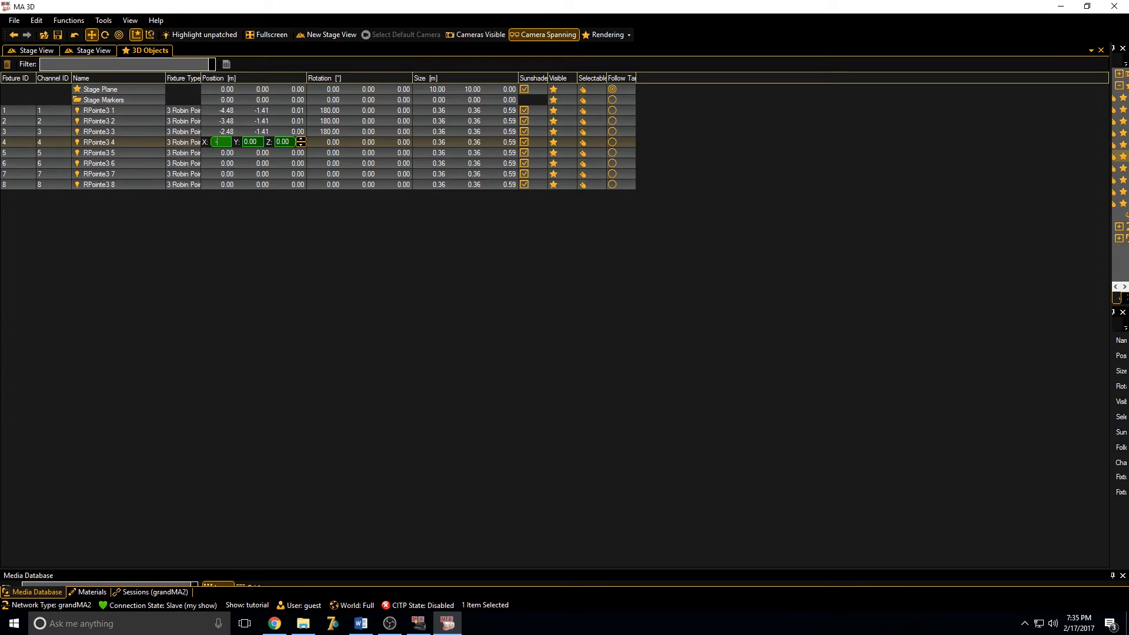
type("1.48")
key("Tab")
type("-1.4")
left_click(284, 142)
type("0.01")
left_click(284, 131)
type("0.01")
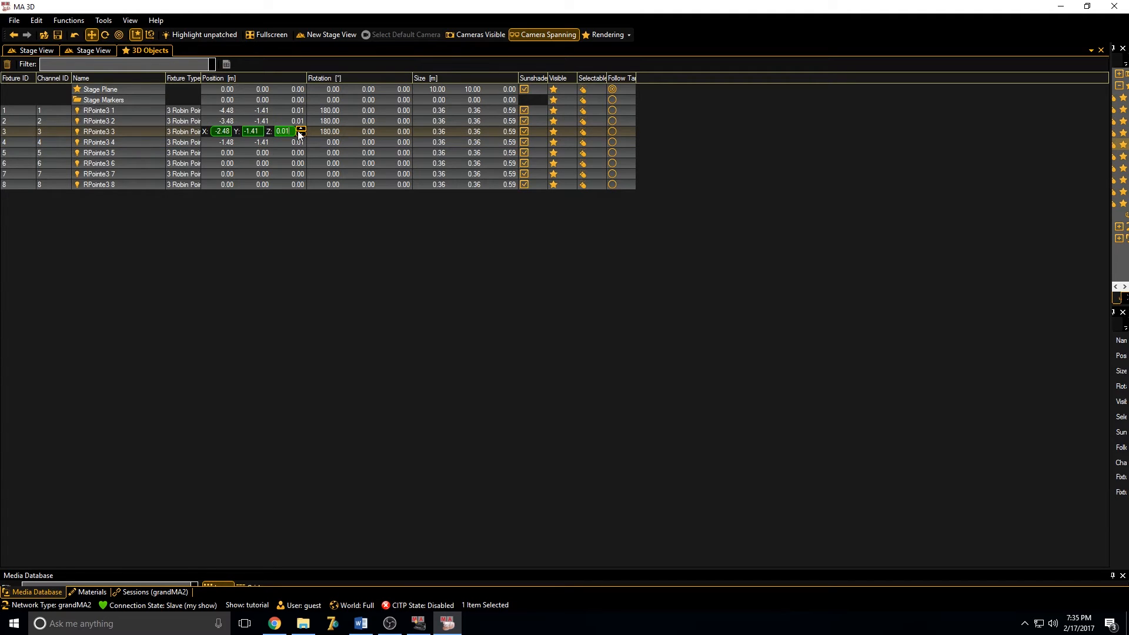
key("Return")
Set the X rotation of fixture RPointe3 4 to 180 degrees
left_click(334, 141)
left_click(335, 142)
type("18")
key("Return")
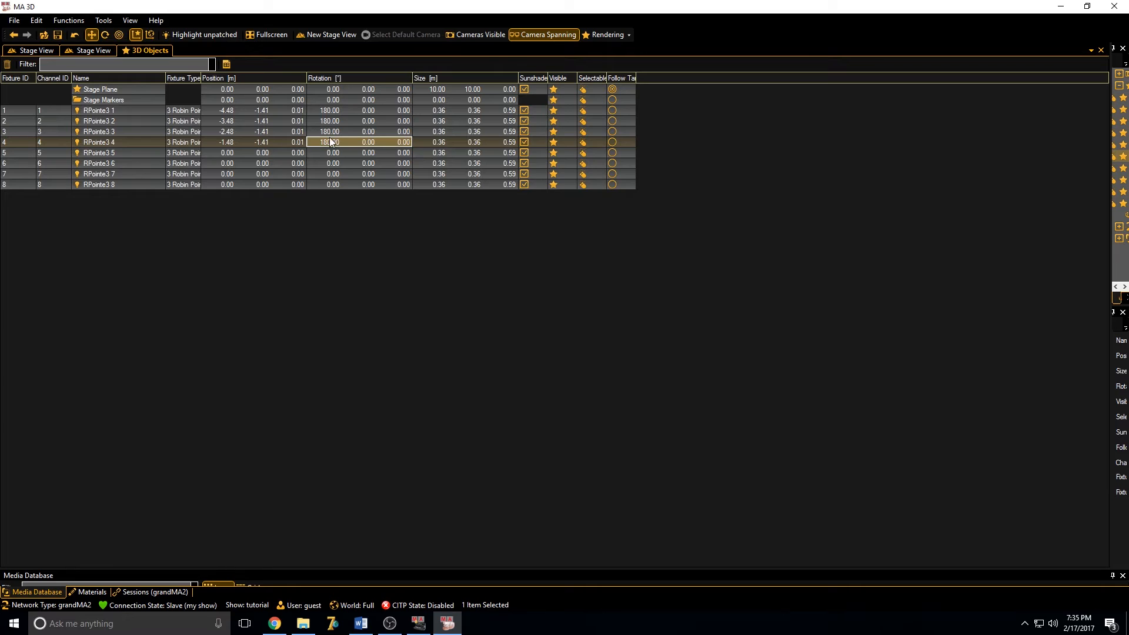
Position fixture RPointe3 5 at X 0.48, Y -1.41, Z 0.01 m with an X rotation of 180 degrees
left_click(230, 153)
type("0")
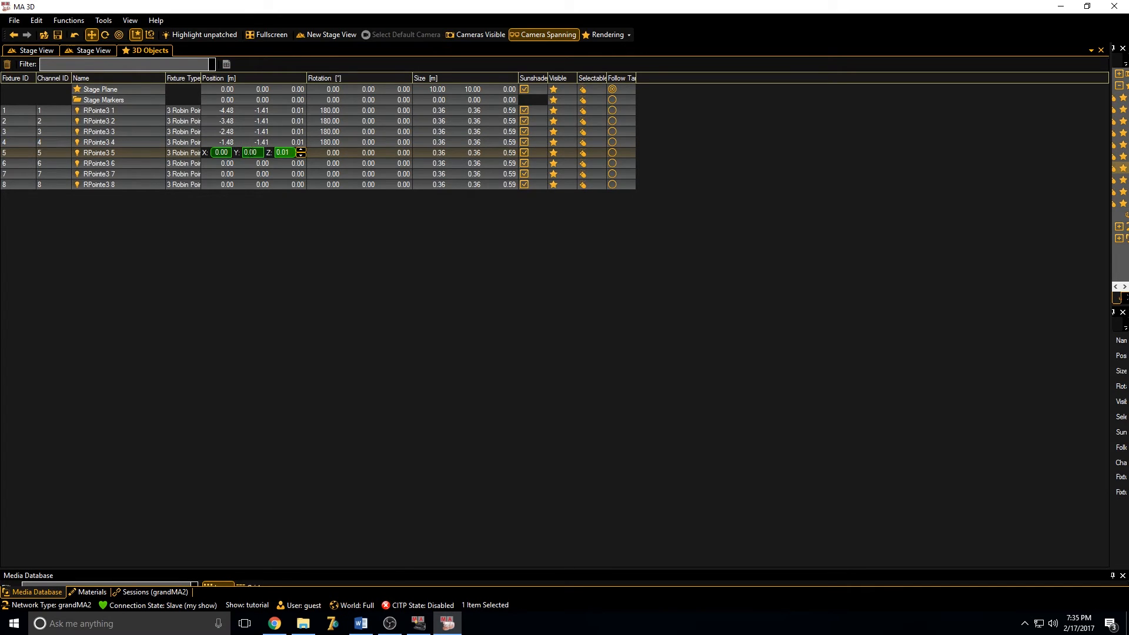
left_click_drag(260, 153, 238, 145)
left_click_drag(232, 151, 215, 152)
left_click(334, 153)
type("180")
key("Return")
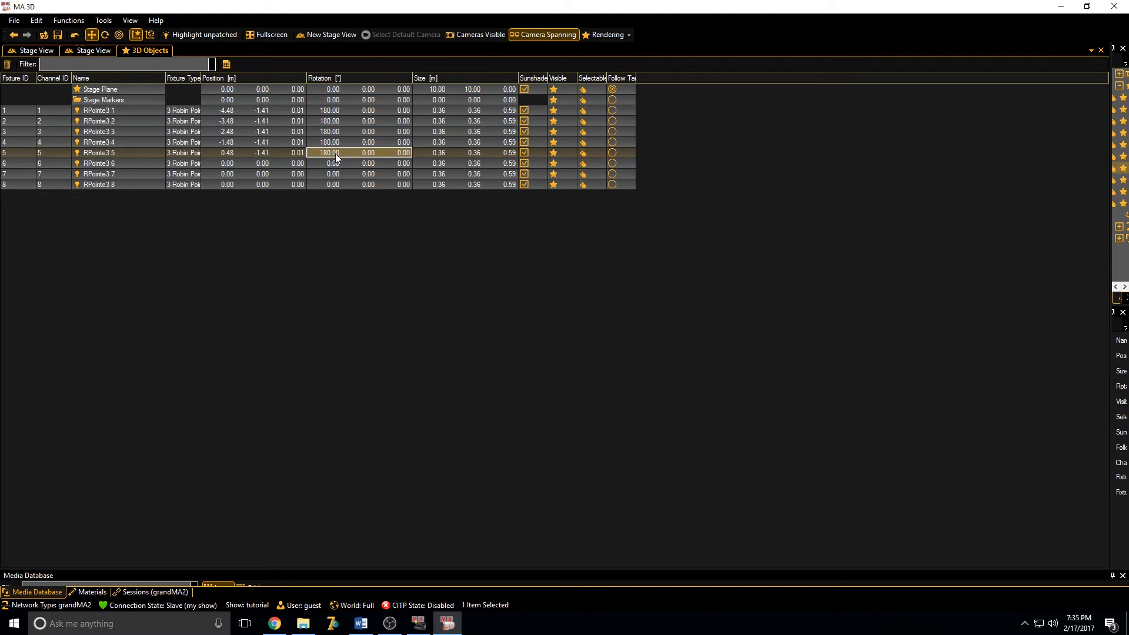
Position fixture RPointe3 6 at X 1.48, Y -1.41, Z 0.01 m with an X rotation of 180 degrees
left_click(232, 165)
type("1.48")
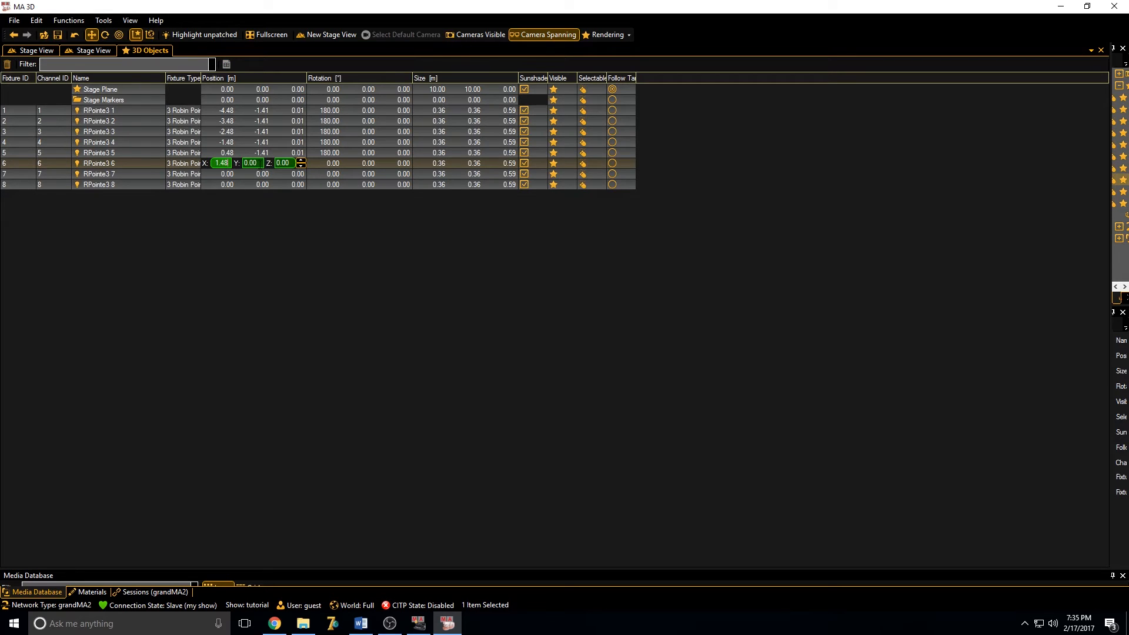
key("Tab")
type("-1.")
key("Tab")
type("0.01")
key("Tab")
type("180")
key("Return")
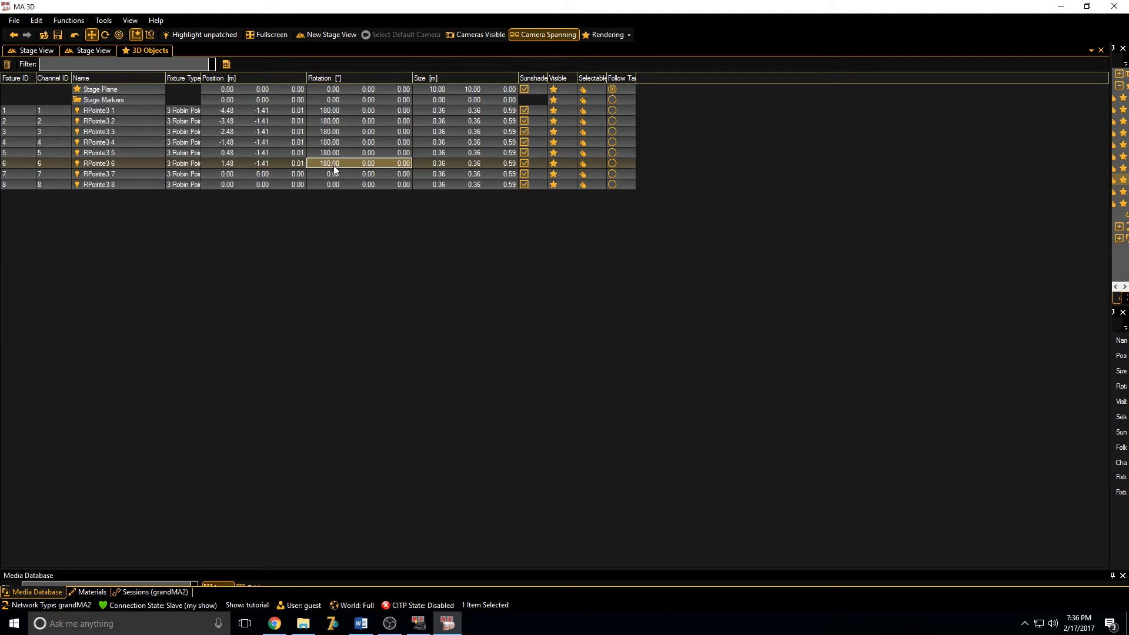
Set the position of fixture RPointe3 7 to X 2.48, Y -1.41, Z 0.01 m
double_click(226, 174)
type("0.")
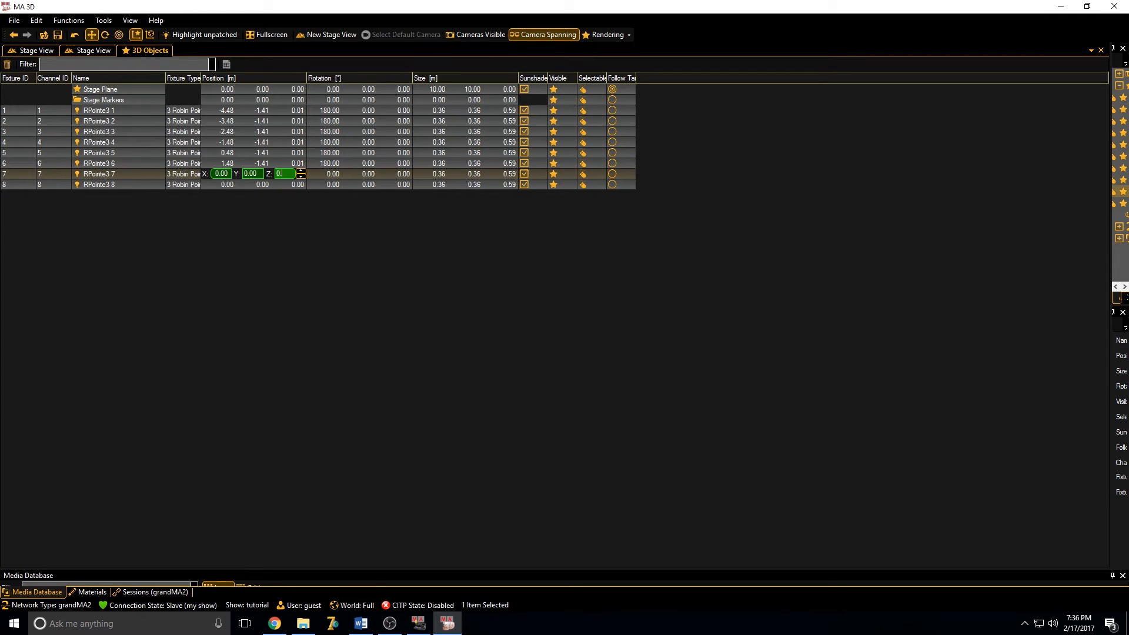
left_click_drag(259, 175, 238, 171)
type("-1.41")
left_click(229, 173)
type("2.48")
Set the position of fixture RPointe3 8 to X 3.48, Y -1.41, Z 0.01 m
left_click(225, 184)
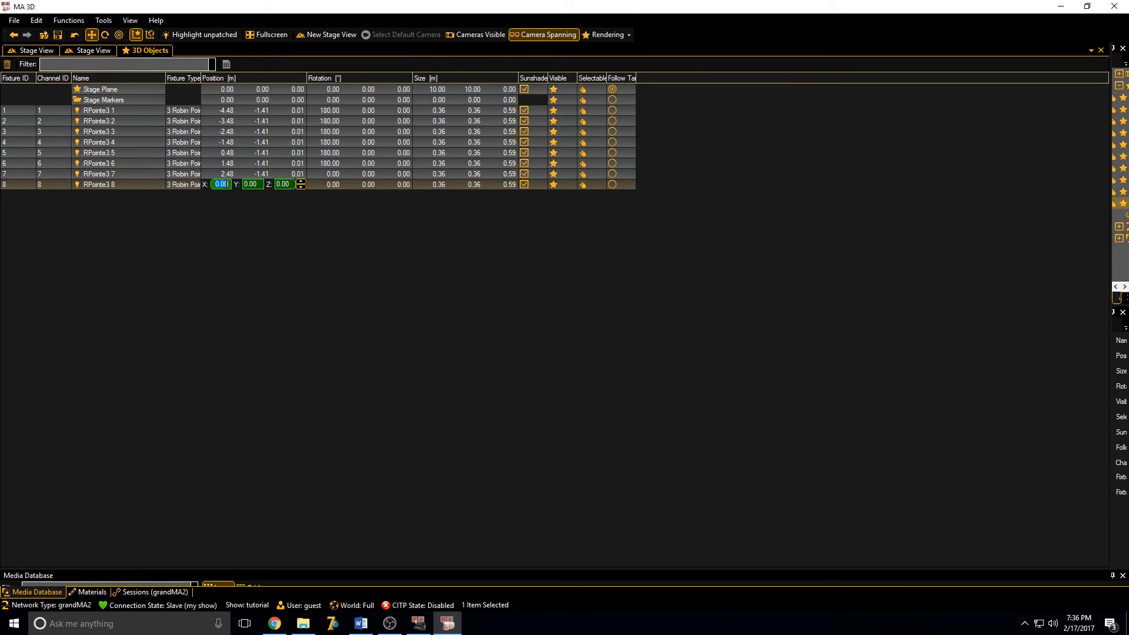
type("3.48")
key("Tab")
type("-1.")
key("Tab")
key("Return")
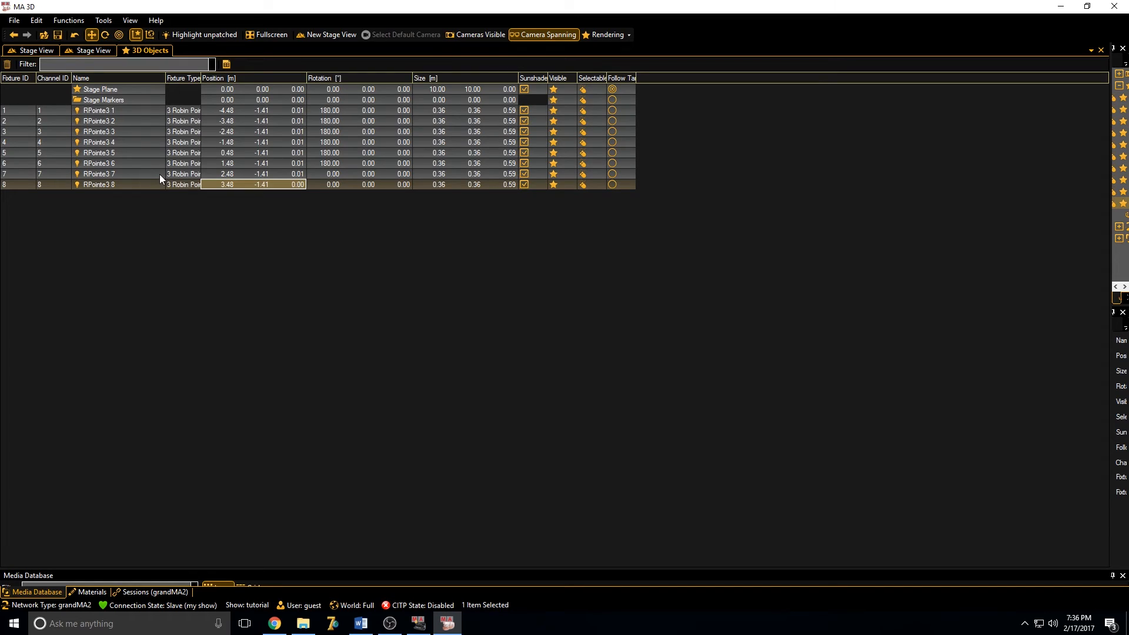
double_click(298, 186)
type("0.0")
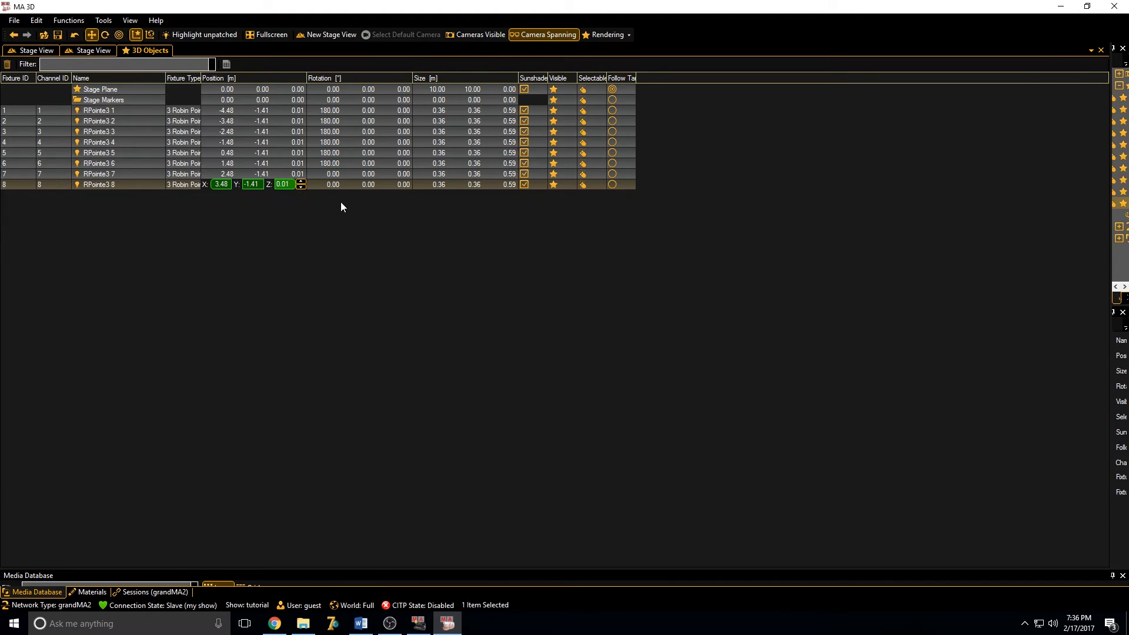
type("1")
Set the X rotation of fixtures RPointe3 7 and RPointe3 8 to 180 degrees
double_click(332, 174)
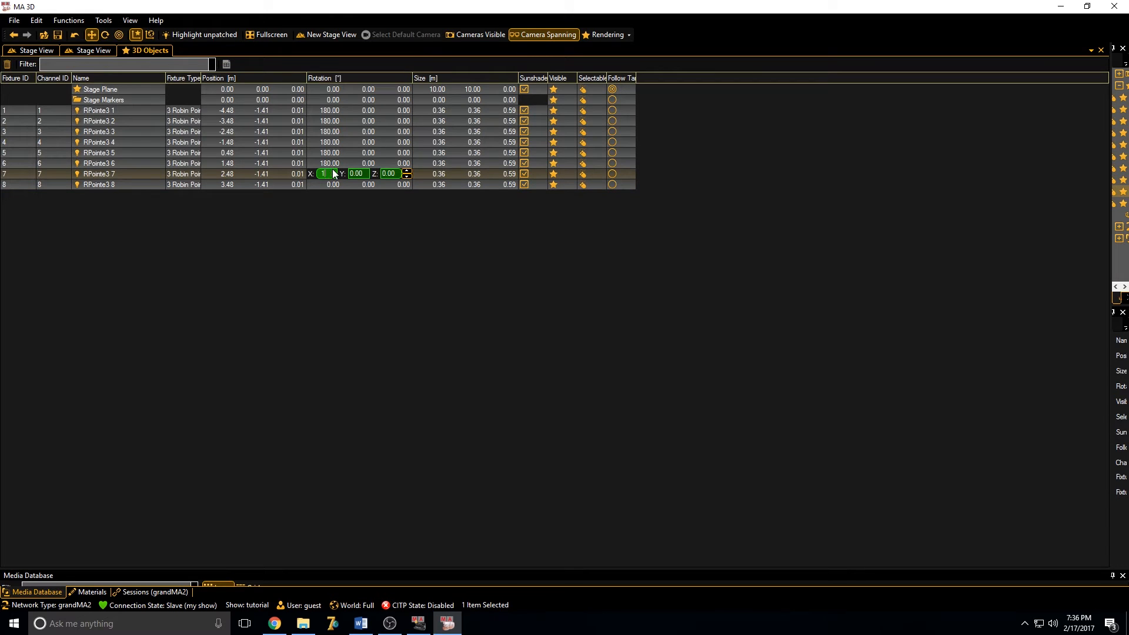
key("Return")
double_click(328, 184)
type("180")
key("Return")
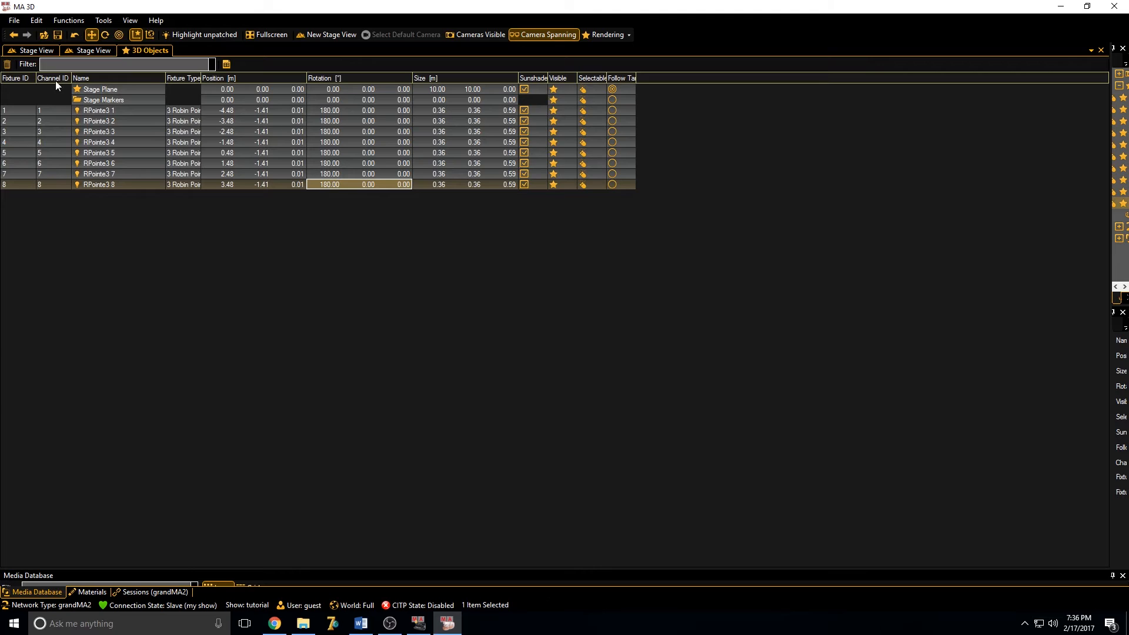
Examine the row of eight fixtures on the stage plane from different camera angles
left_click(47, 51)
left_click_drag(606, 465, 571, 432)
left_click(652, 462)
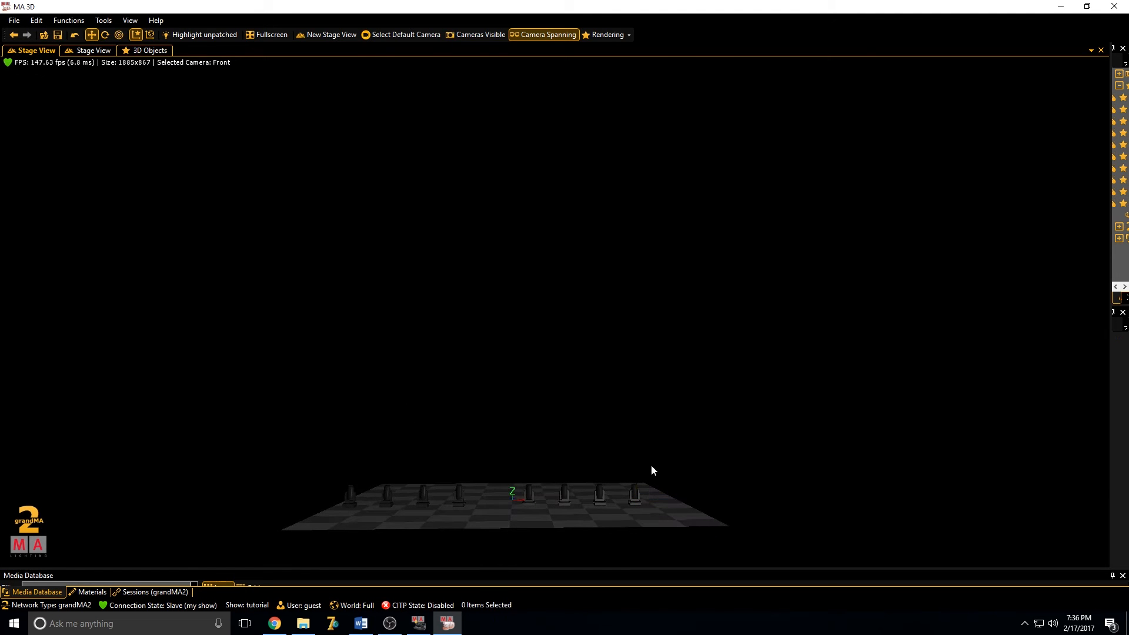
left_click_drag(463, 511, 468, 525)
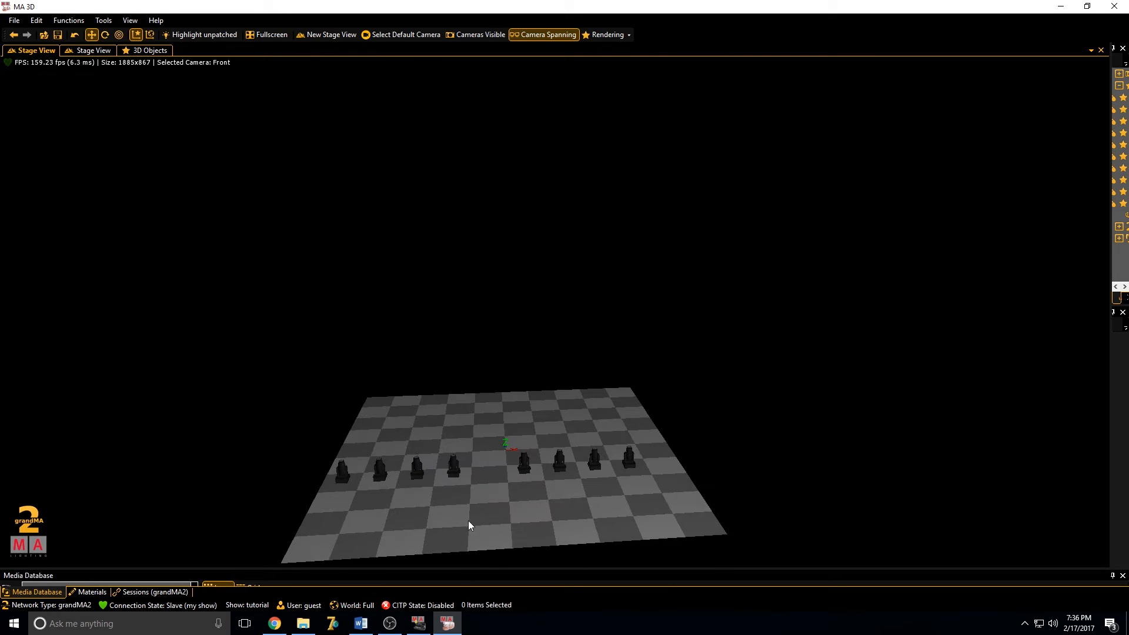
Switch to grandMA2 onPC and create a Group pool window in the empty screen area
left_click(418, 623)
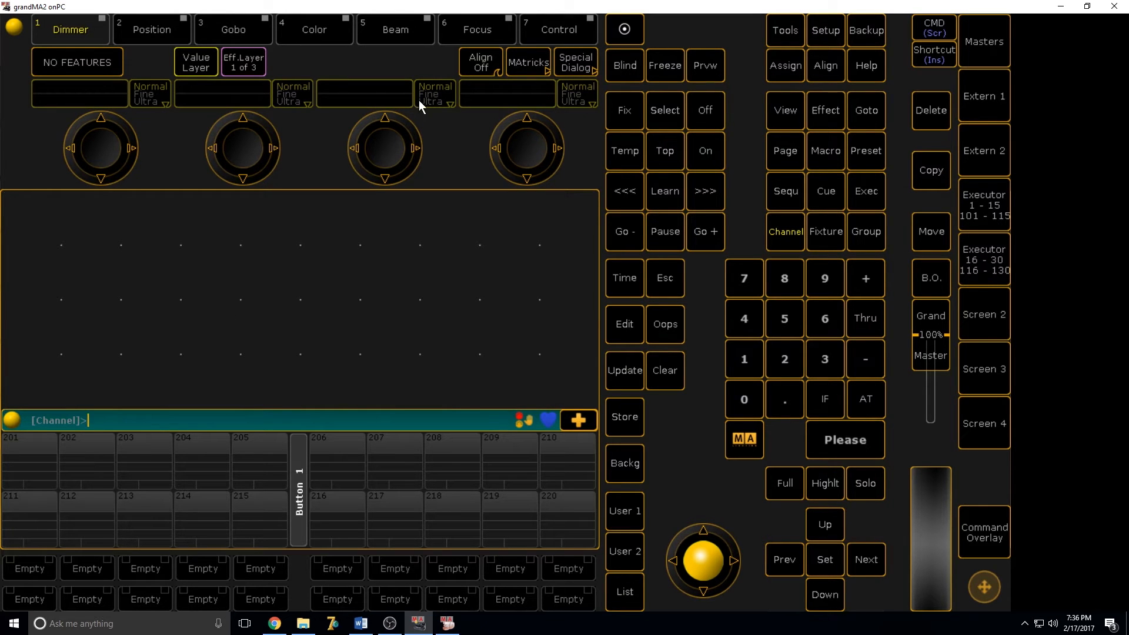
left_click(5, 200)
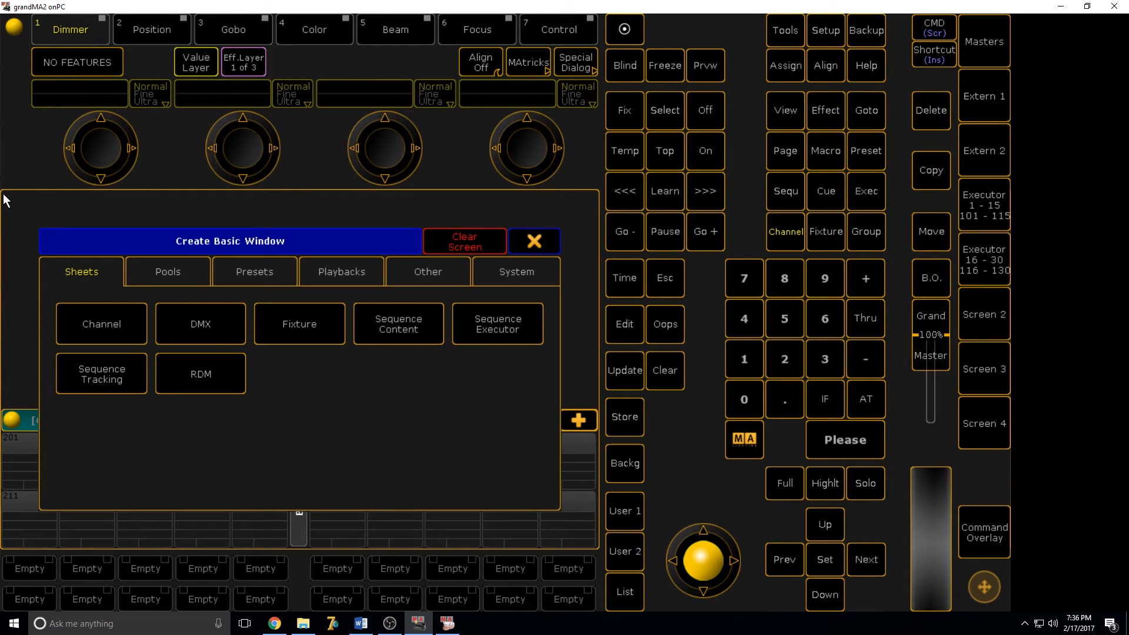
left_click(190, 274)
left_click(487, 326)
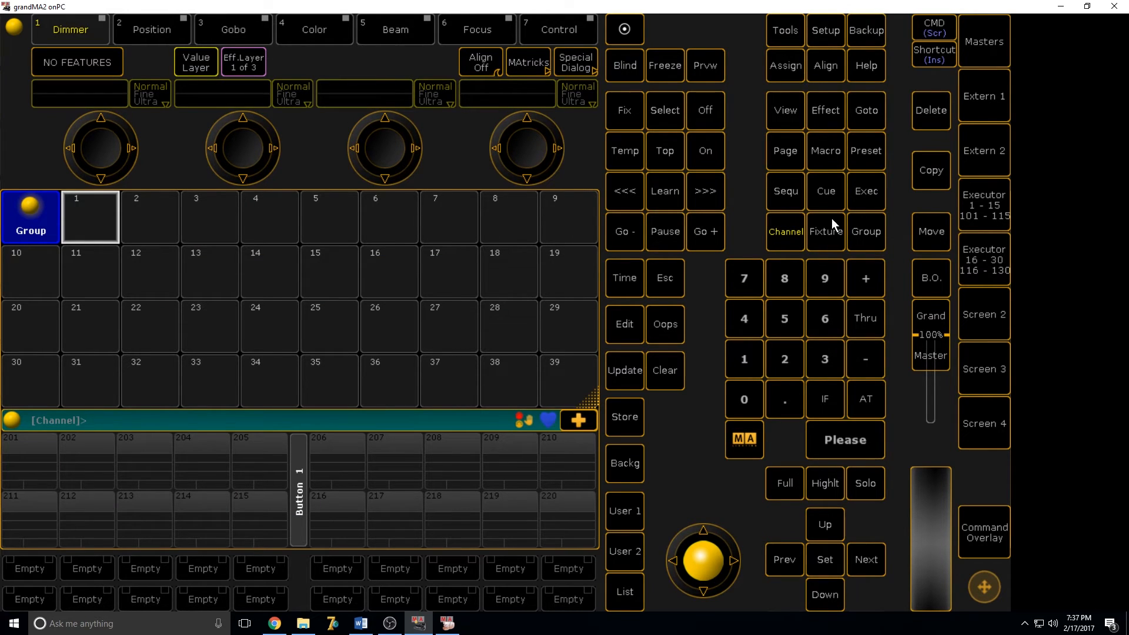
Check the fixture IDs in the patch schedule and store fixtures 1 thru 8 as group 1 in the Group pool
left_click(820, 35)
left_click(57, 270)
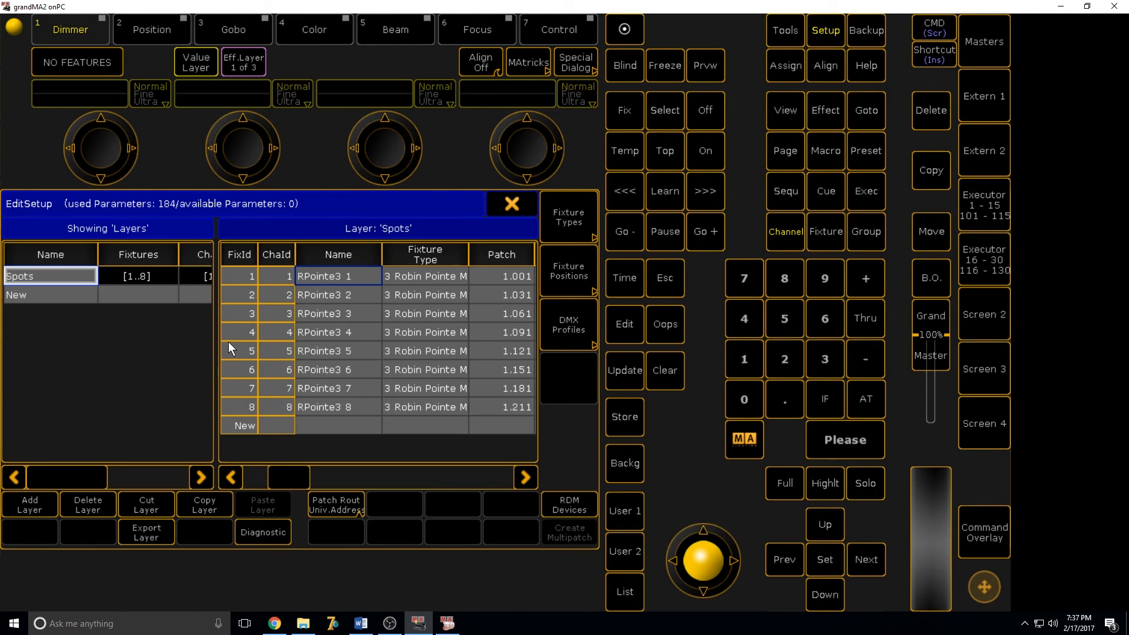
left_click(510, 204)
left_click(523, 206)
left_click(827, 231)
left_click(864, 316)
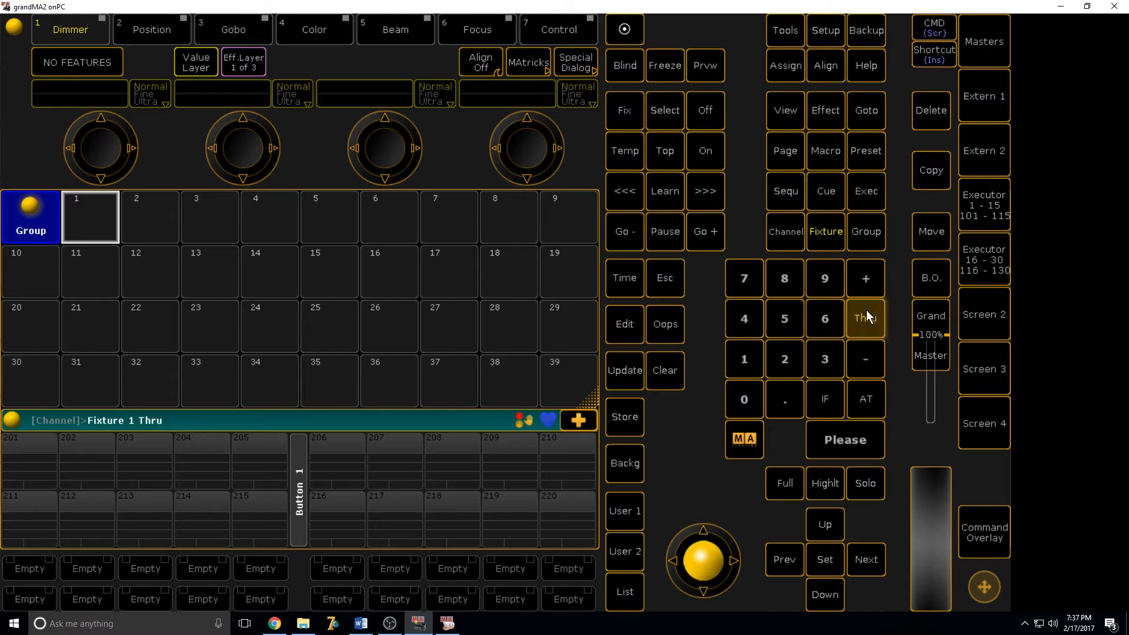
left_click(778, 281)
left_click(625, 417)
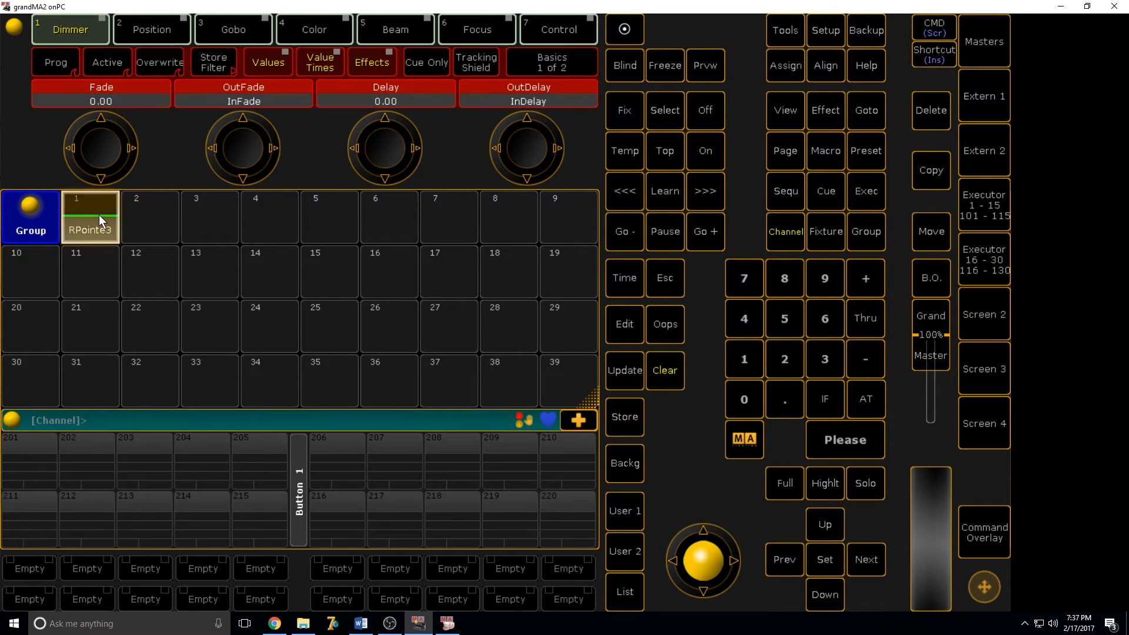
left_click(98, 214)
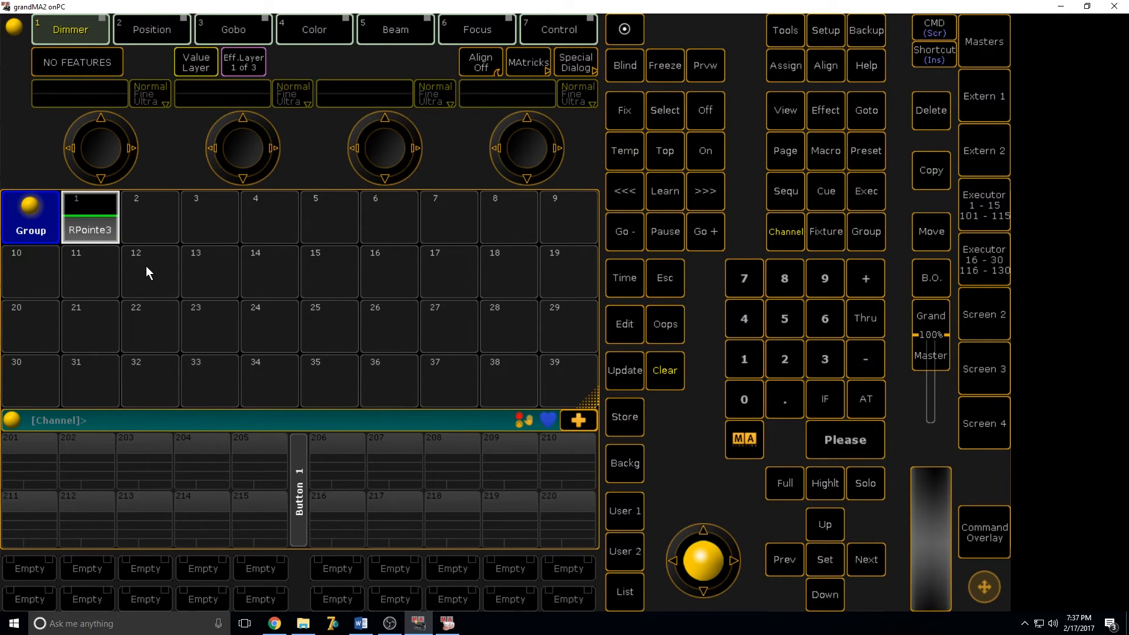
left_click(134, 234)
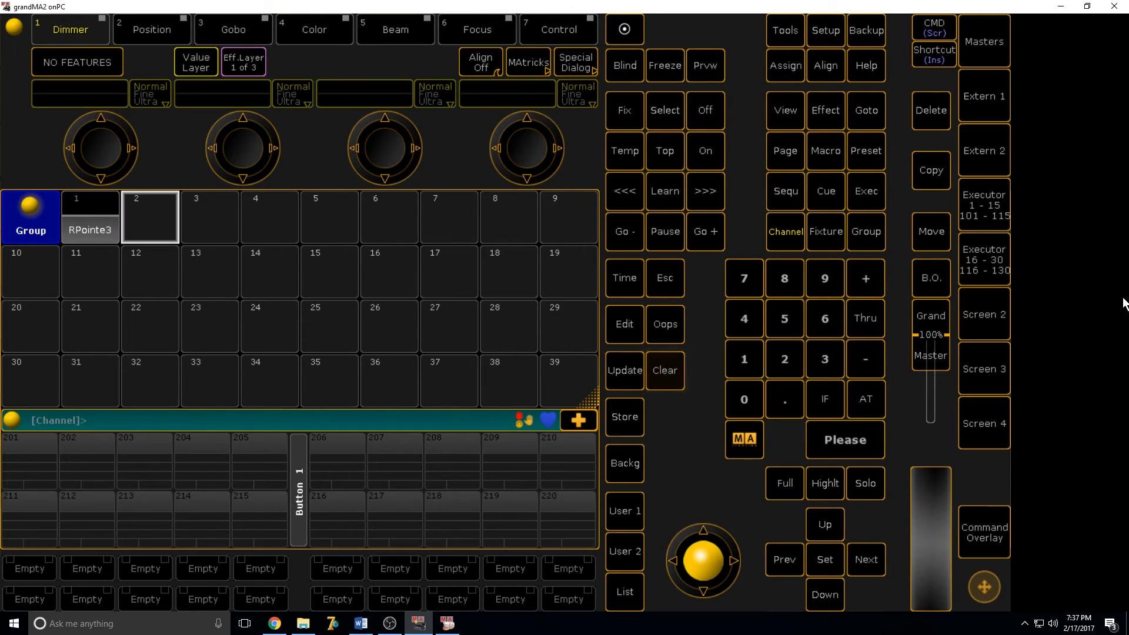
Create a Stage window in the empty area of Screen 2
left_click(963, 319)
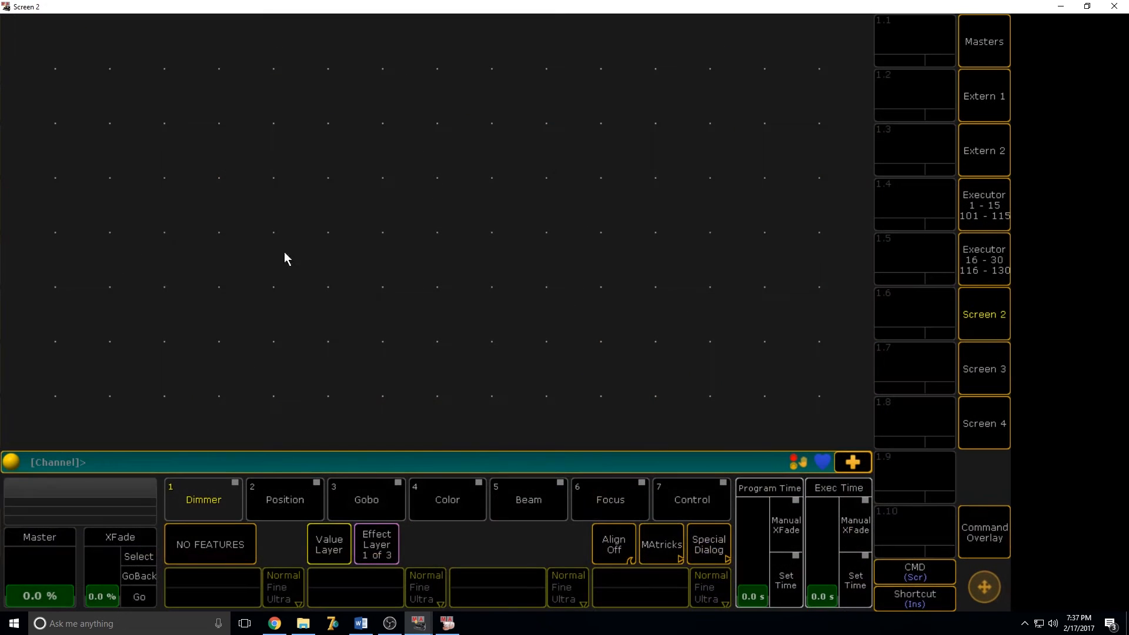
left_click(3, 22)
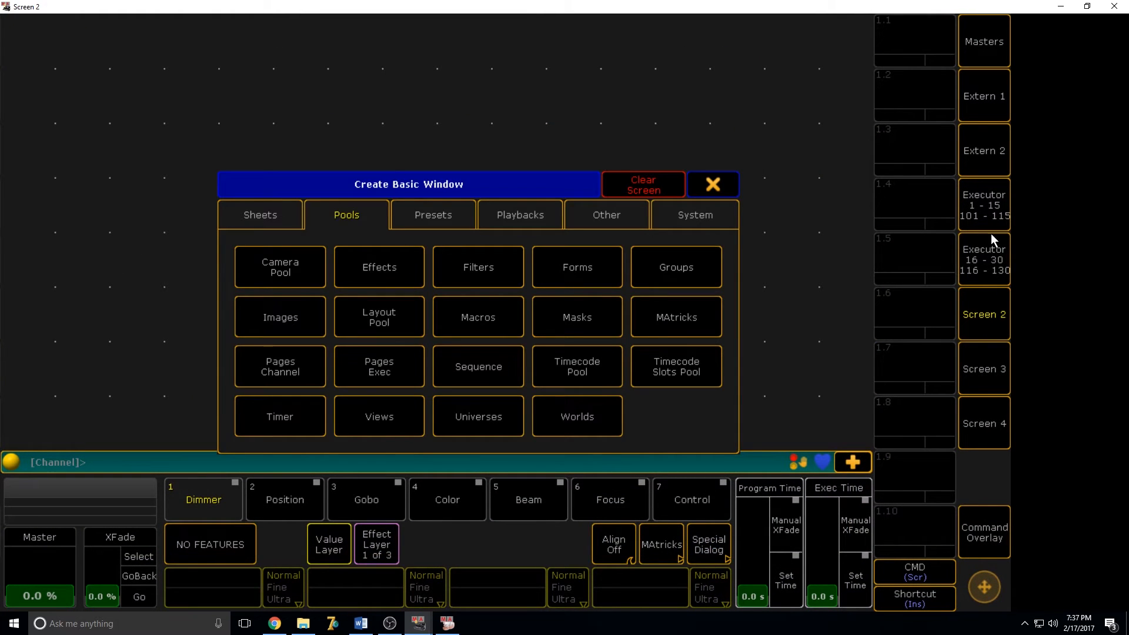
left_click(720, 187)
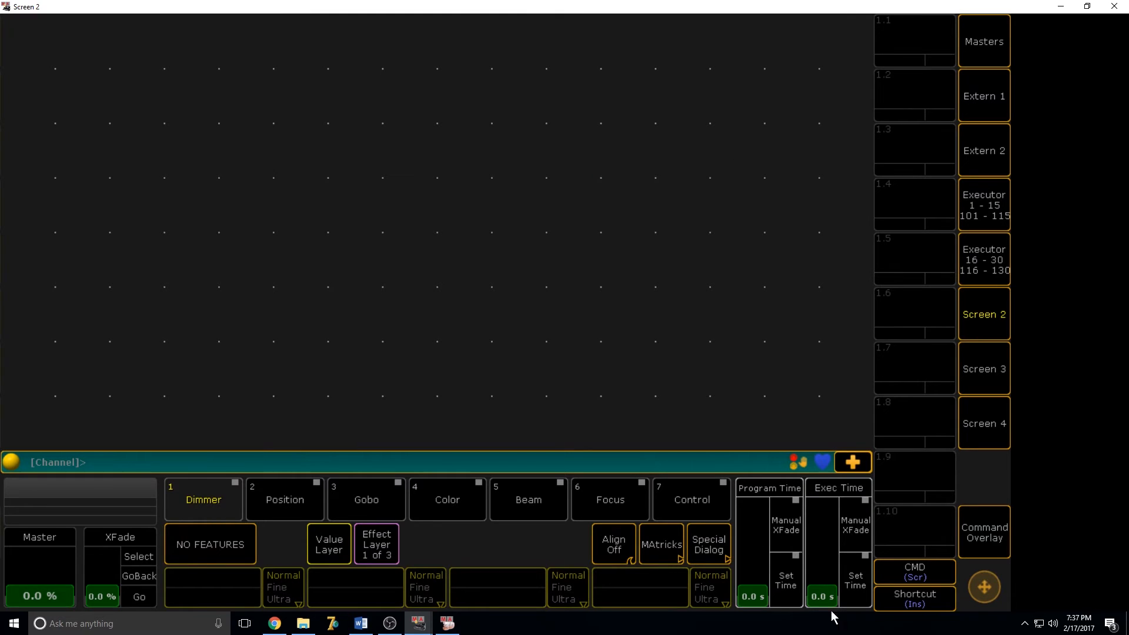
left_click(3, 24)
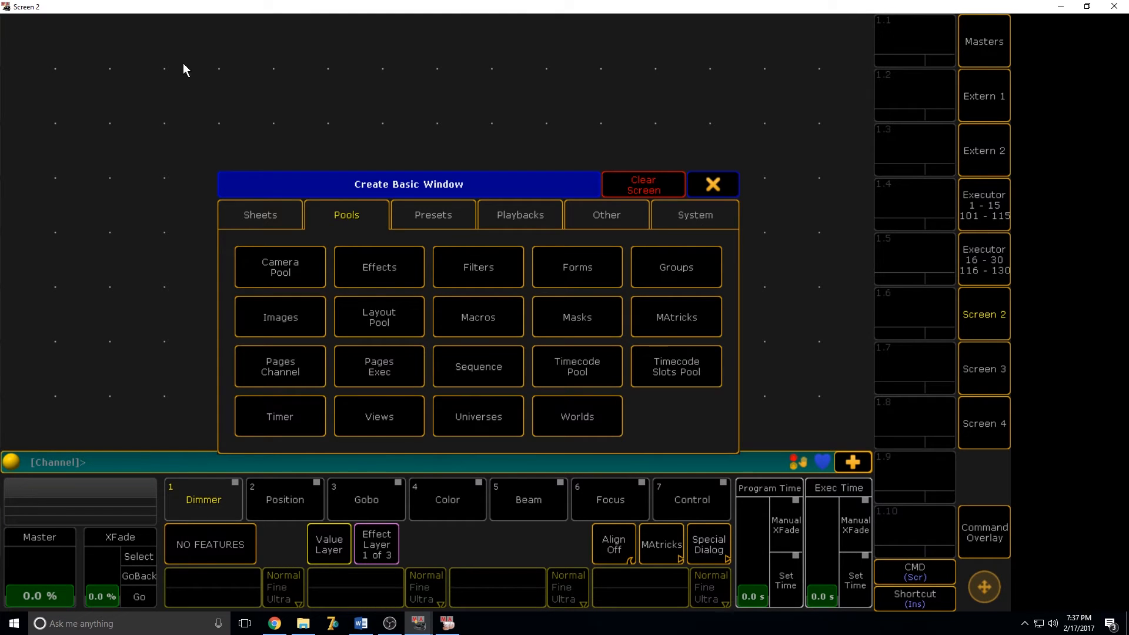
left_click(625, 220)
left_click(583, 359)
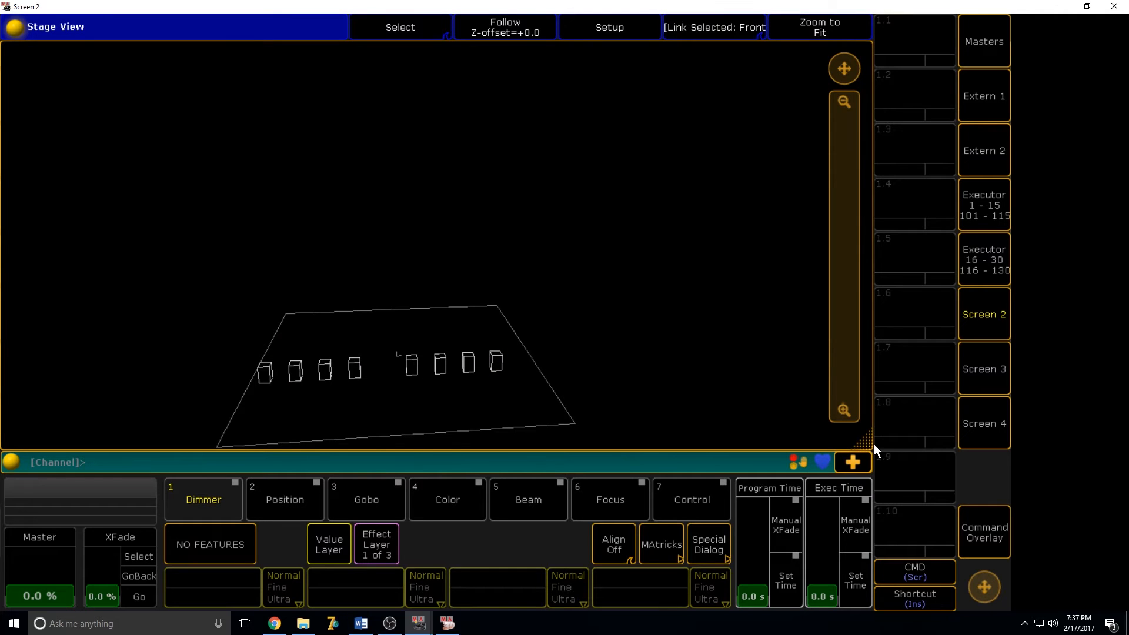
Store a reduced Stage View layout on view button 1.10 as "Stage", and enlarge the window back to fill the screen
left_click_drag(864, 443, 594, 341)
left_click_drag(205, 25, 204, 25)
left_click(973, 534)
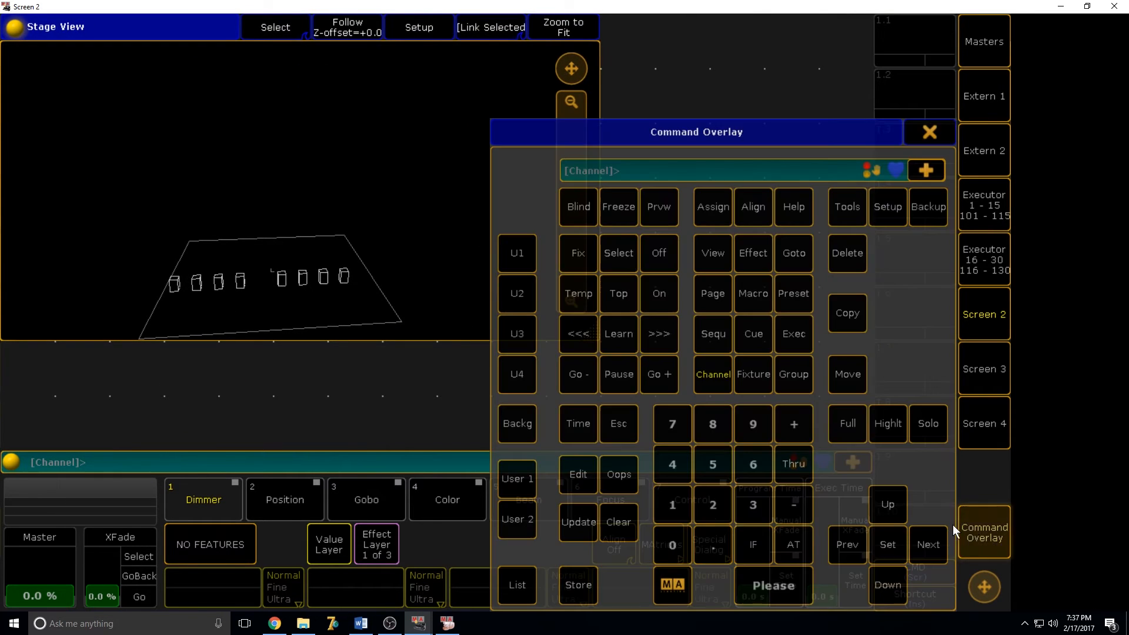
left_click(580, 584)
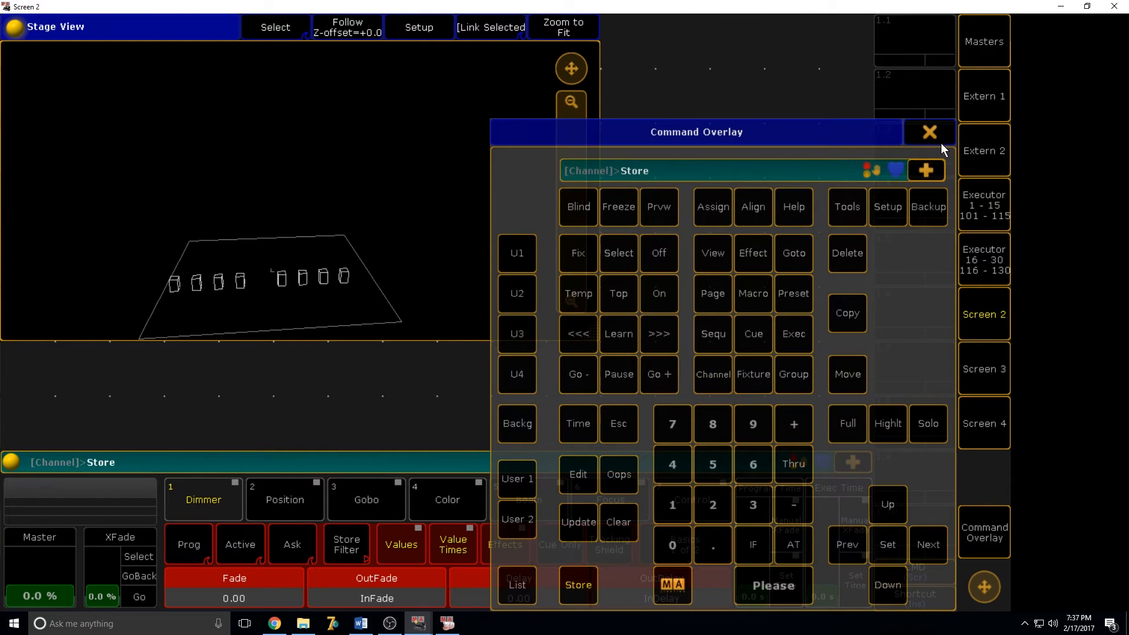
left_click(929, 132)
left_click(911, 527)
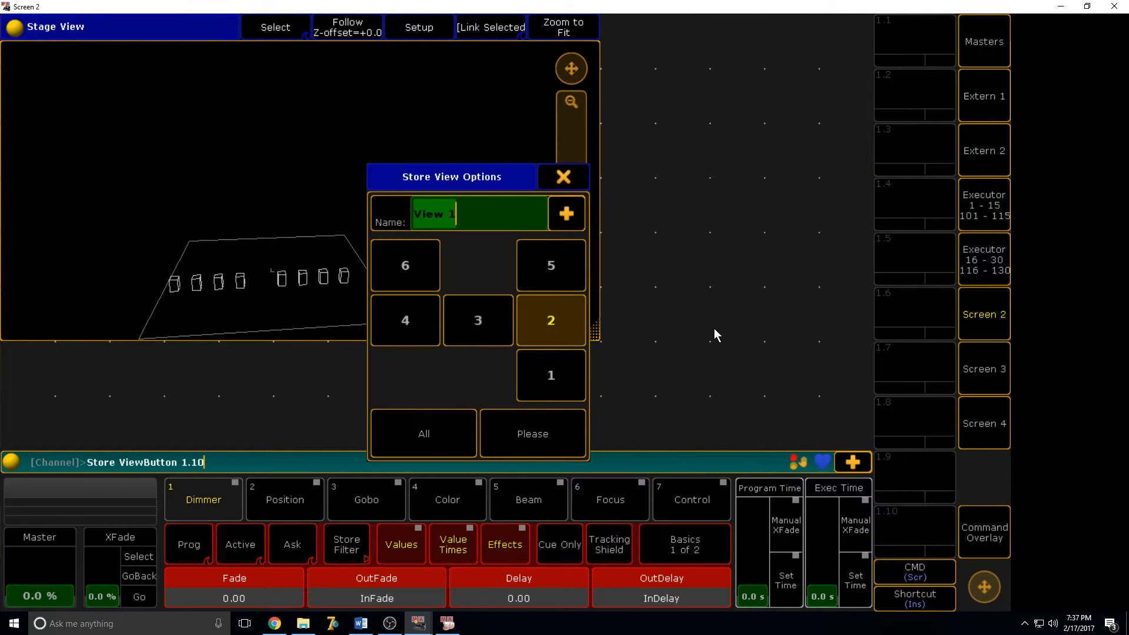
type("Stage")
key("Return")
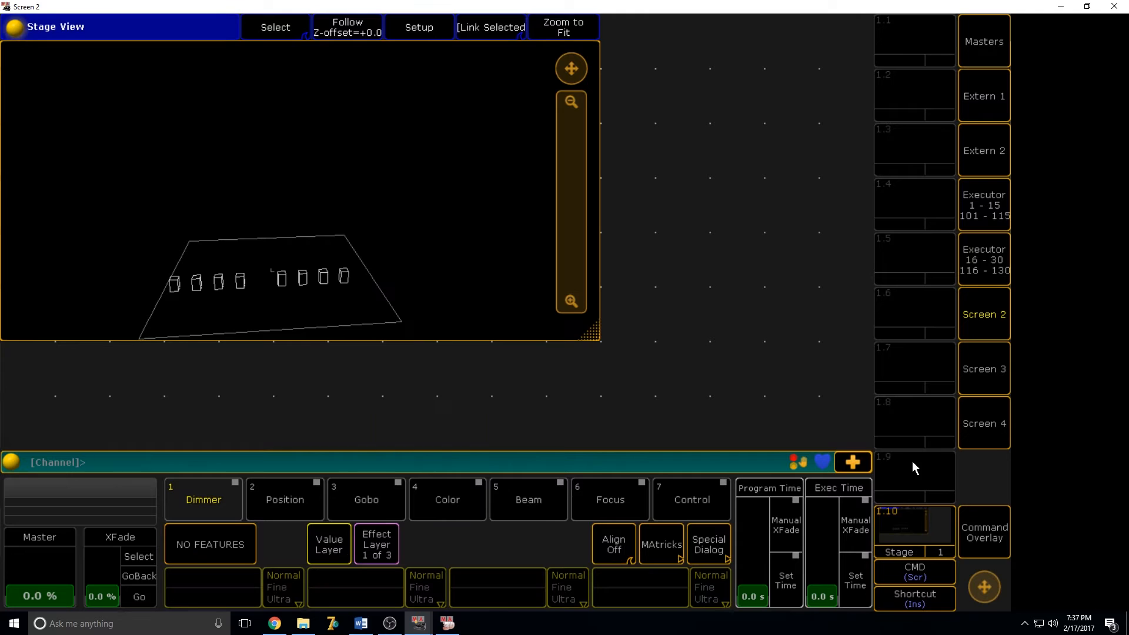
left_click_drag(593, 337, 866, 442)
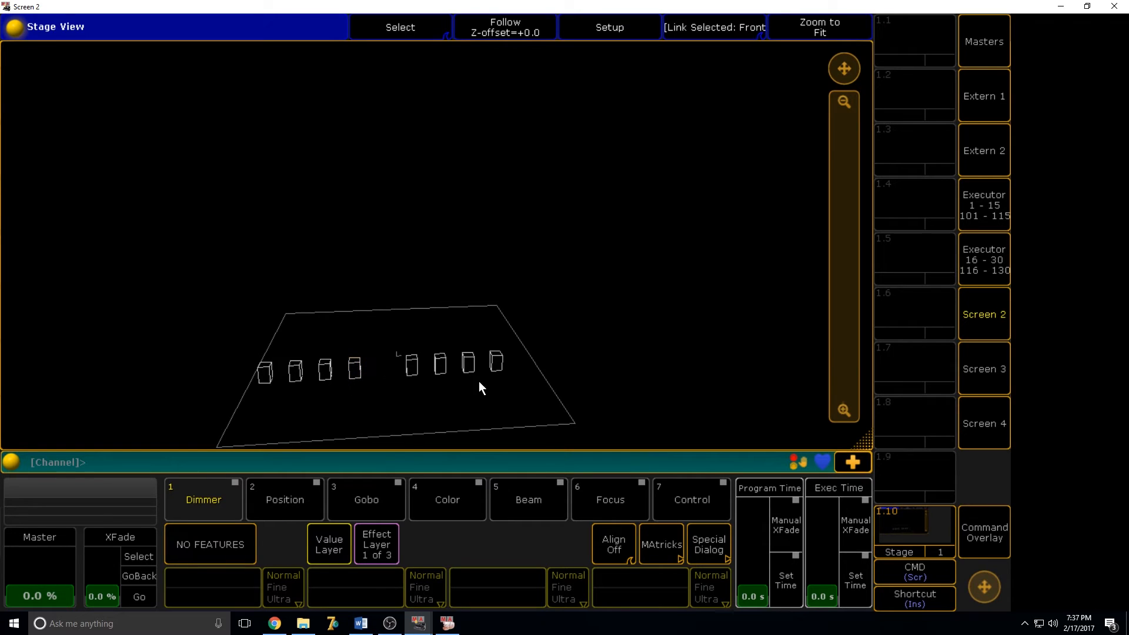
Try selecting the eight fixtures one by one in the Stage View, and clear the selection
left_click(263, 370)
left_click(327, 375)
left_click(357, 371)
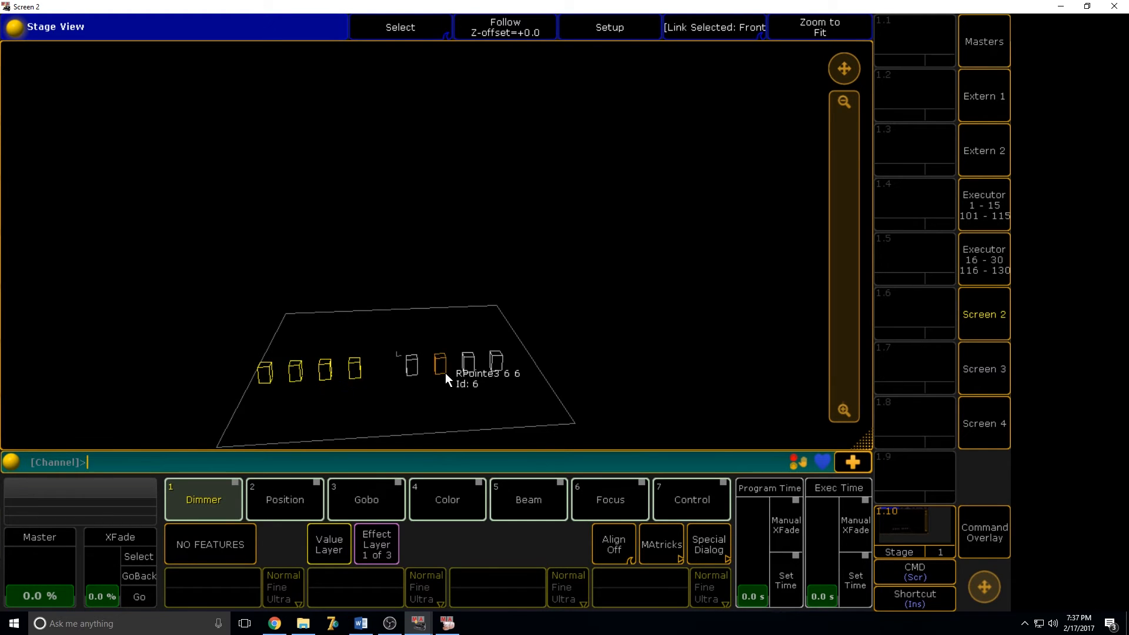
left_click(417, 365)
left_click(470, 369)
left_click(438, 367)
left_click(492, 365)
left_click(986, 519)
left_click(623, 514)
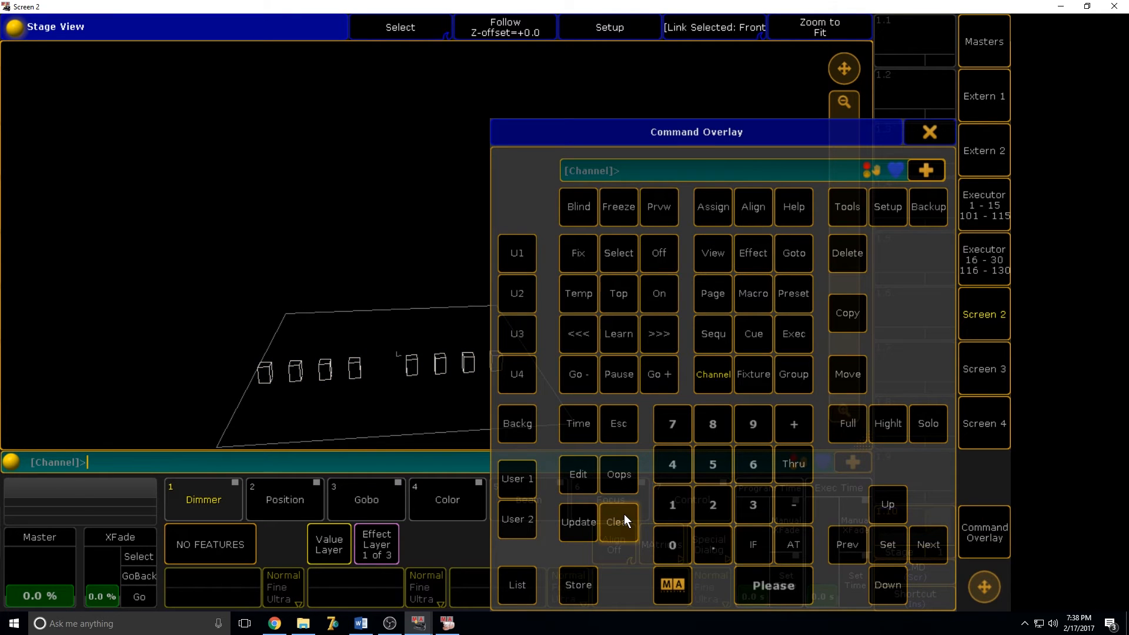
left_click(930, 131)
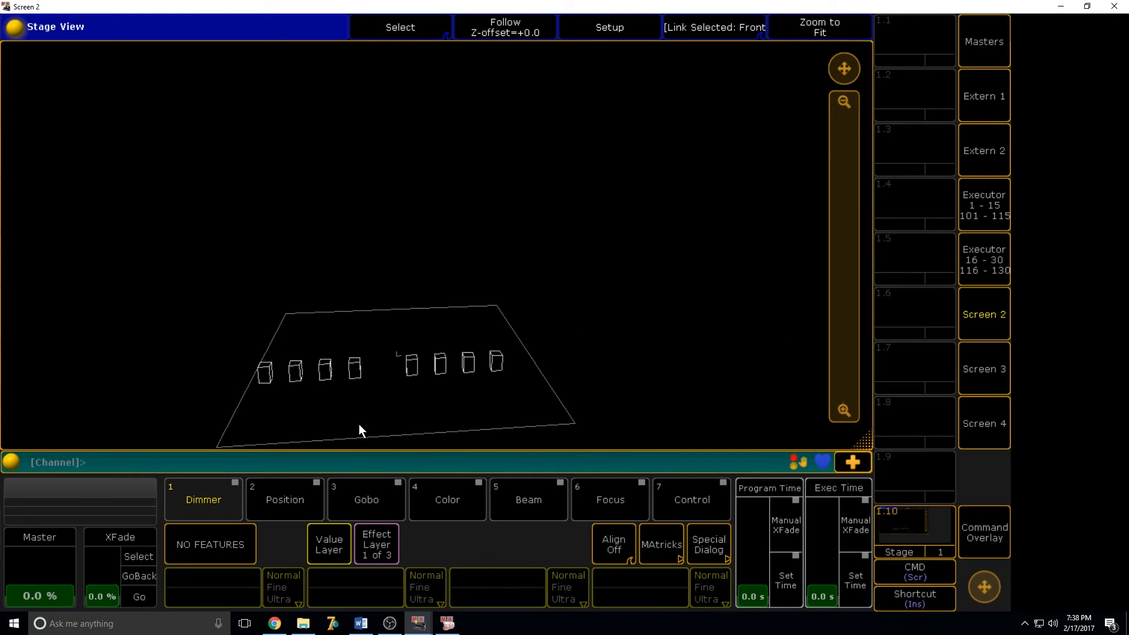
Select all eight fixtures in the Stage View, store them as group 2 in the Group pool, and clear the programmer selection
left_click(981, 313)
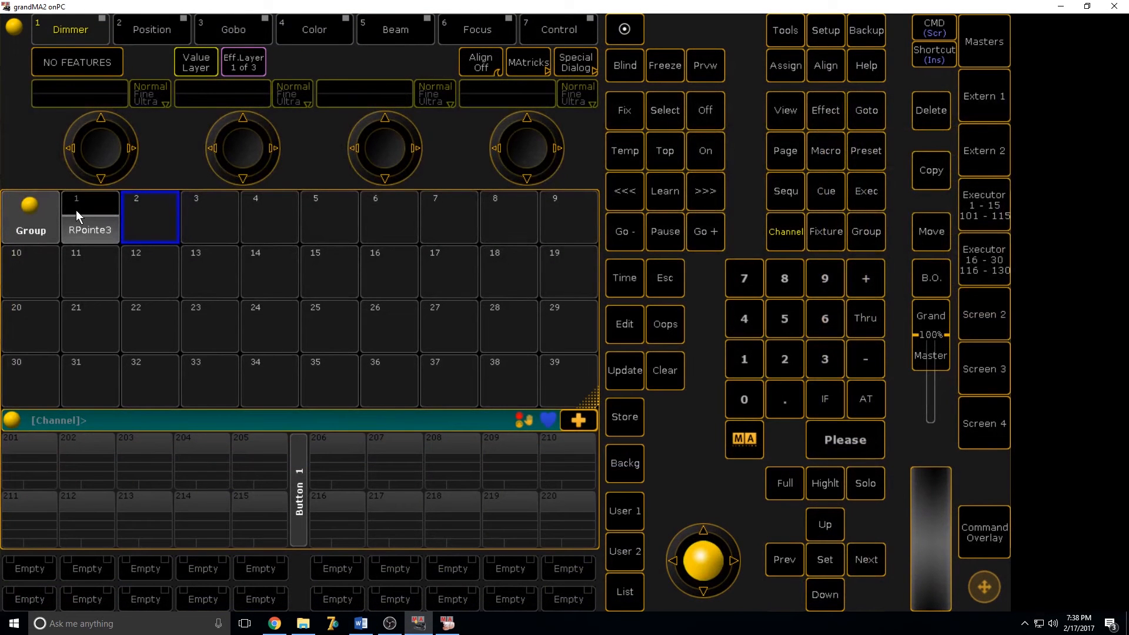
left_click(995, 324)
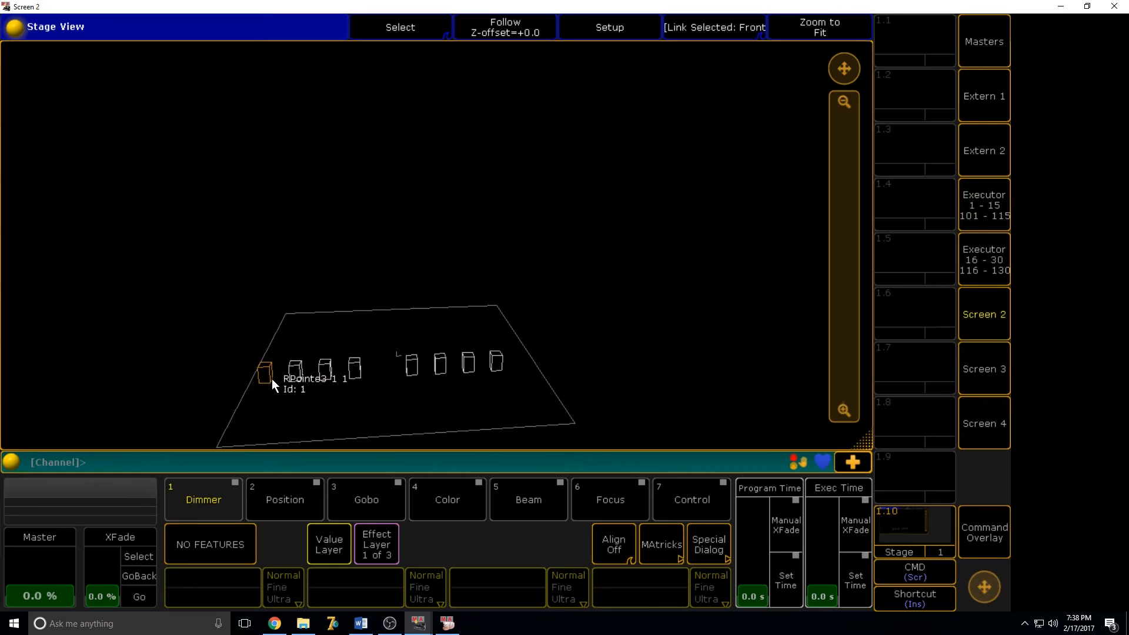
left_click(265, 369)
left_click(301, 372)
left_click(356, 373)
left_click(408, 372)
left_click(444, 364)
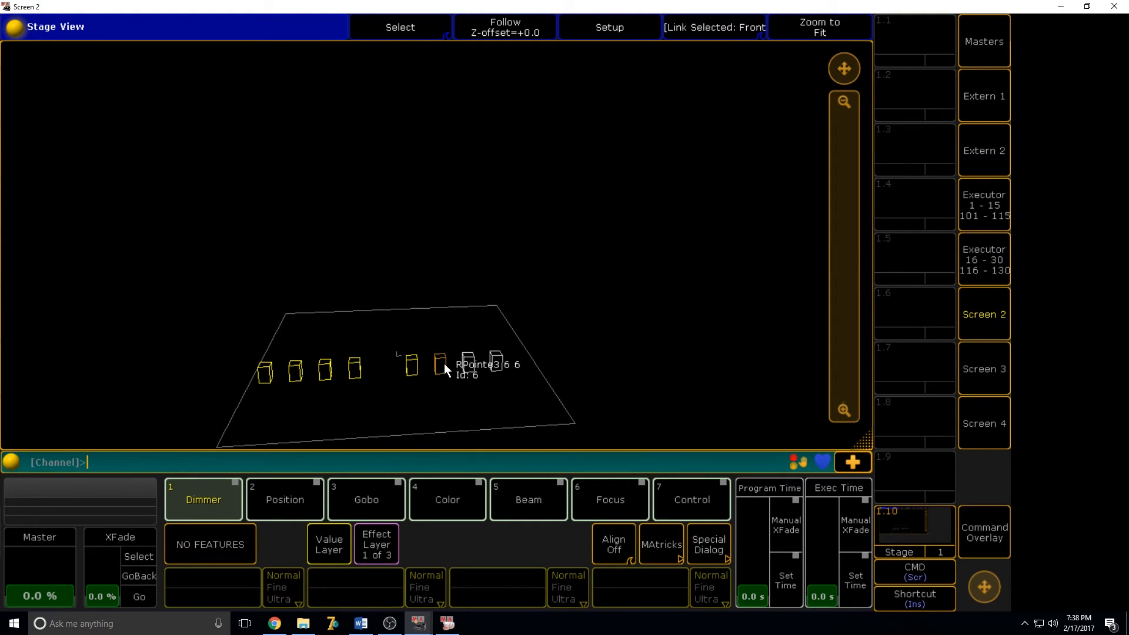
left_click(468, 366)
left_click(495, 363)
left_click(964, 308)
left_click(608, 424)
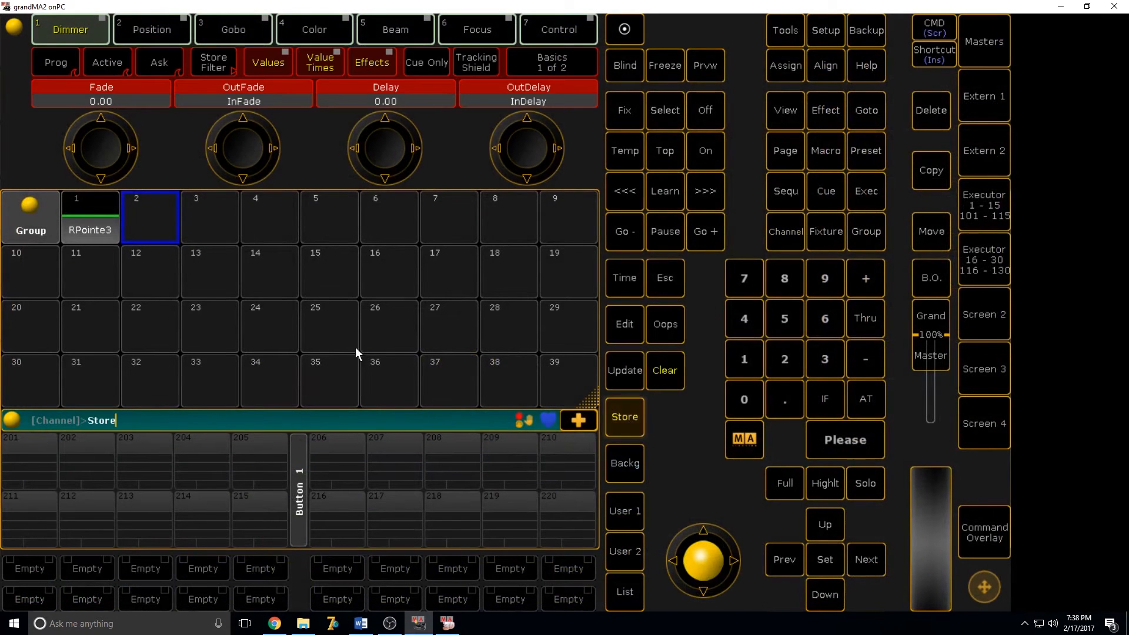
left_click(158, 225)
left_click(662, 374)
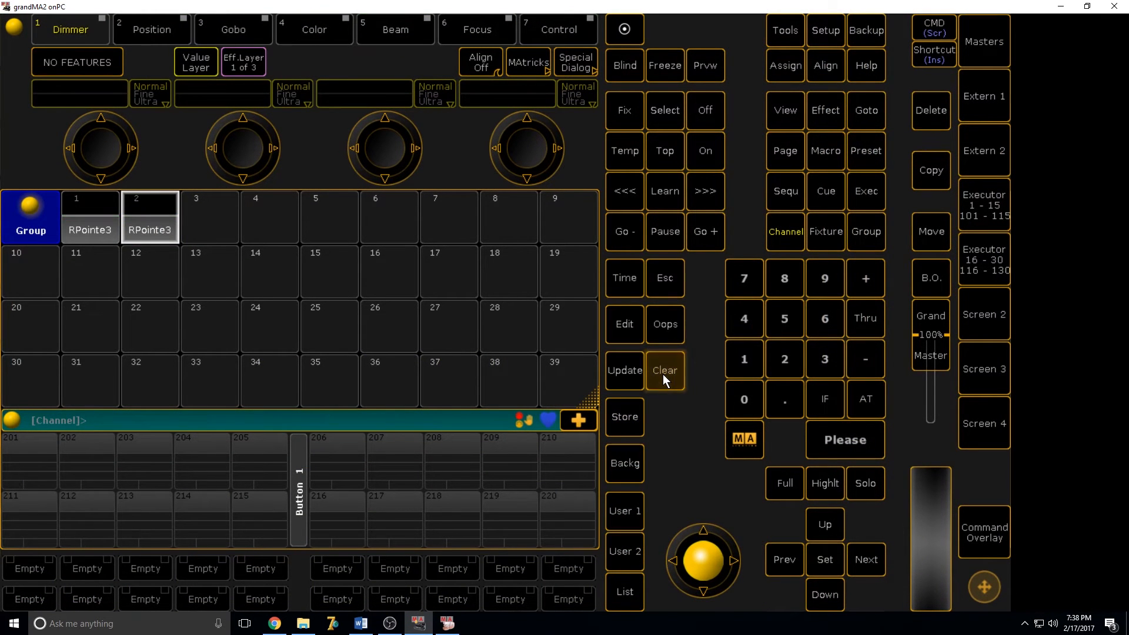
Auto-create a group of all RPointe3 fixtures starting at group 3, and return to the Group pool
left_click(835, 36)
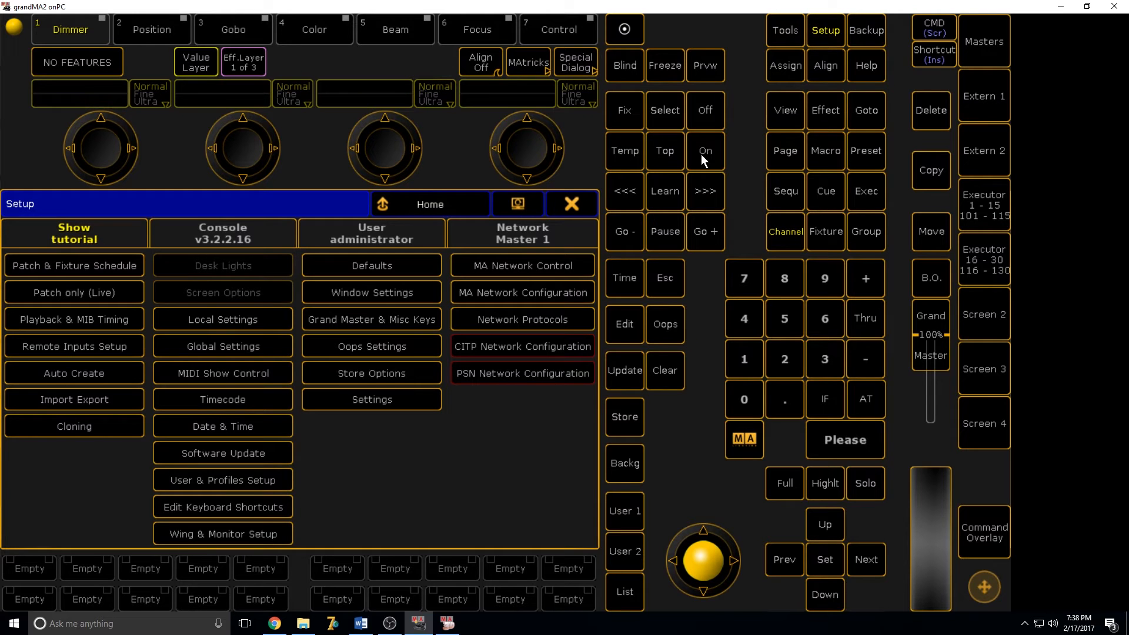
left_click(572, 204)
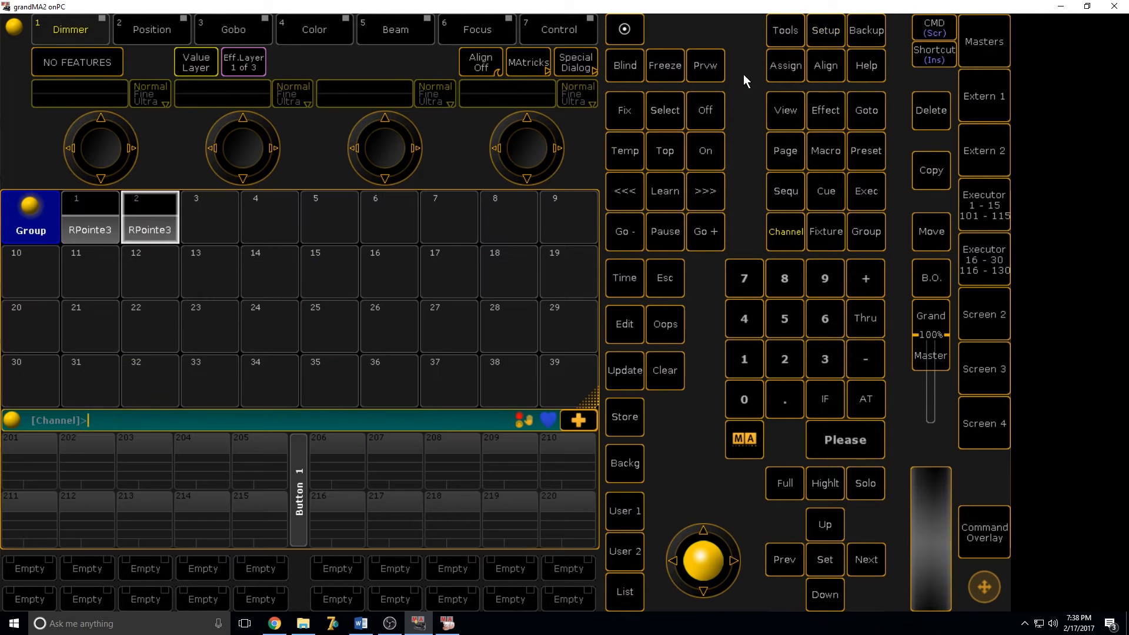
left_click(820, 41)
left_click(87, 373)
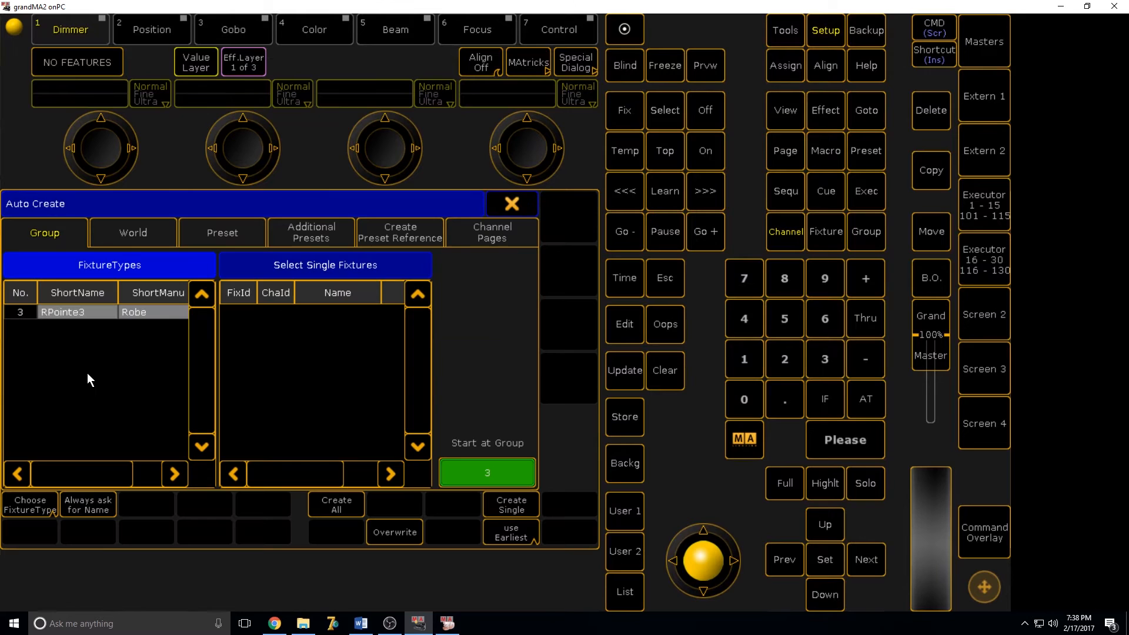
left_click(73, 312)
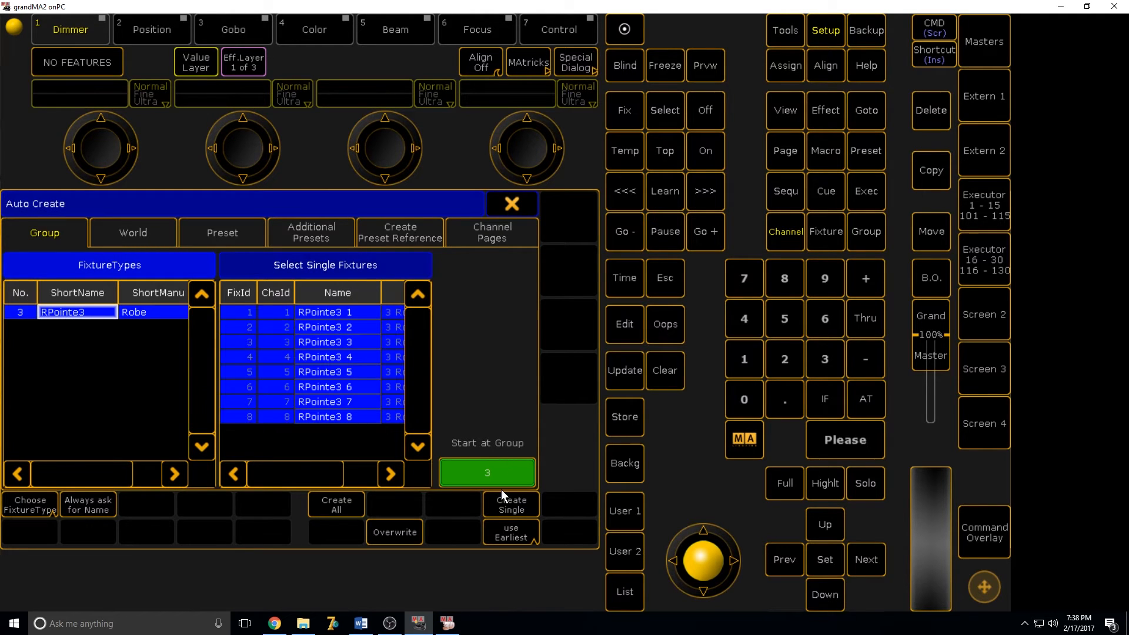
left_click(331, 503)
left_click(224, 396)
left_click(511, 204)
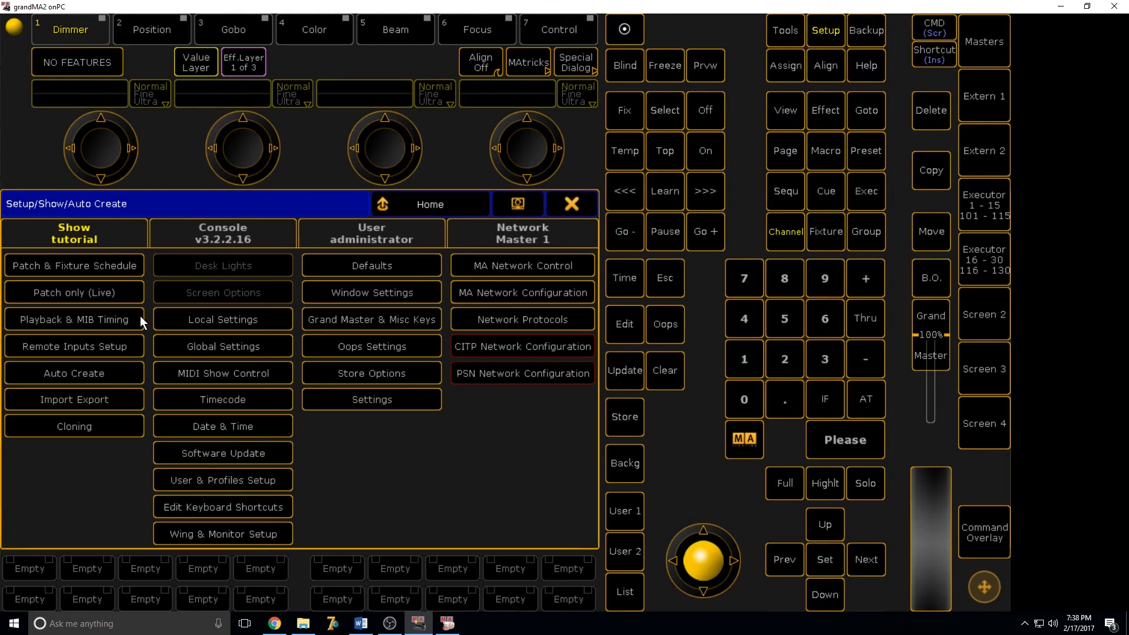
left_click(569, 202)
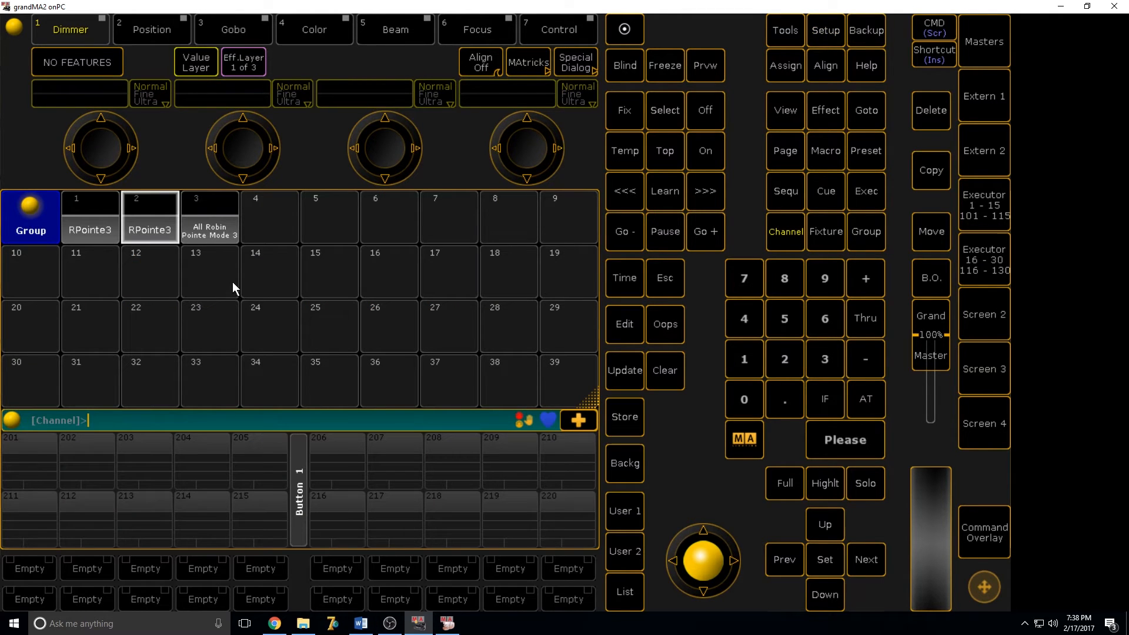
left_click(224, 220)
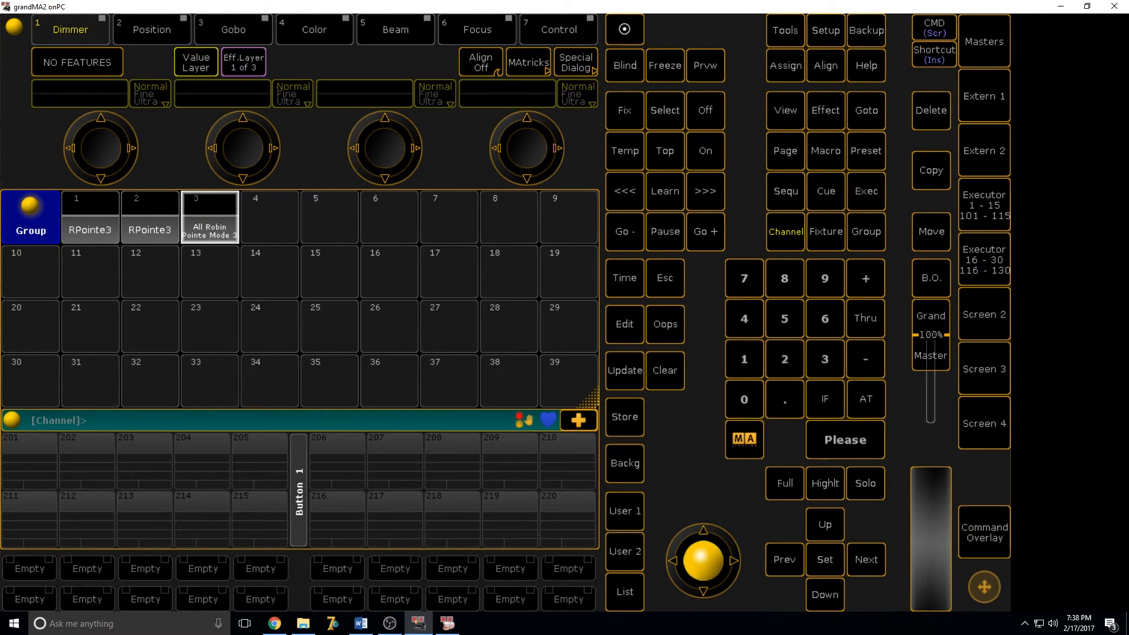
key("alt+Tab")
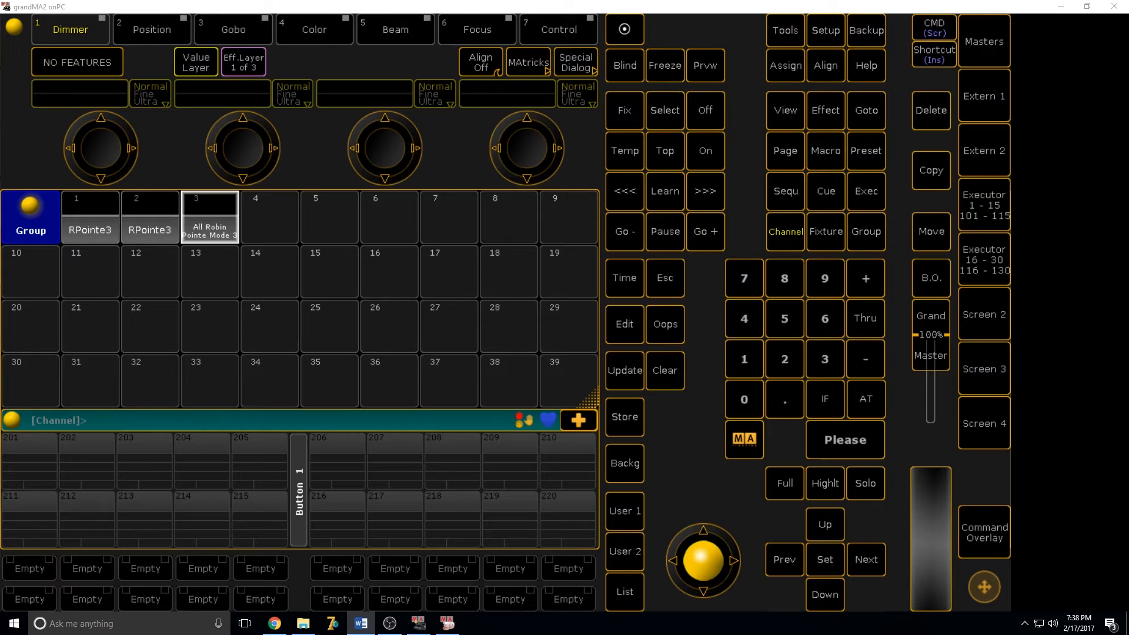
left_click(435, 338)
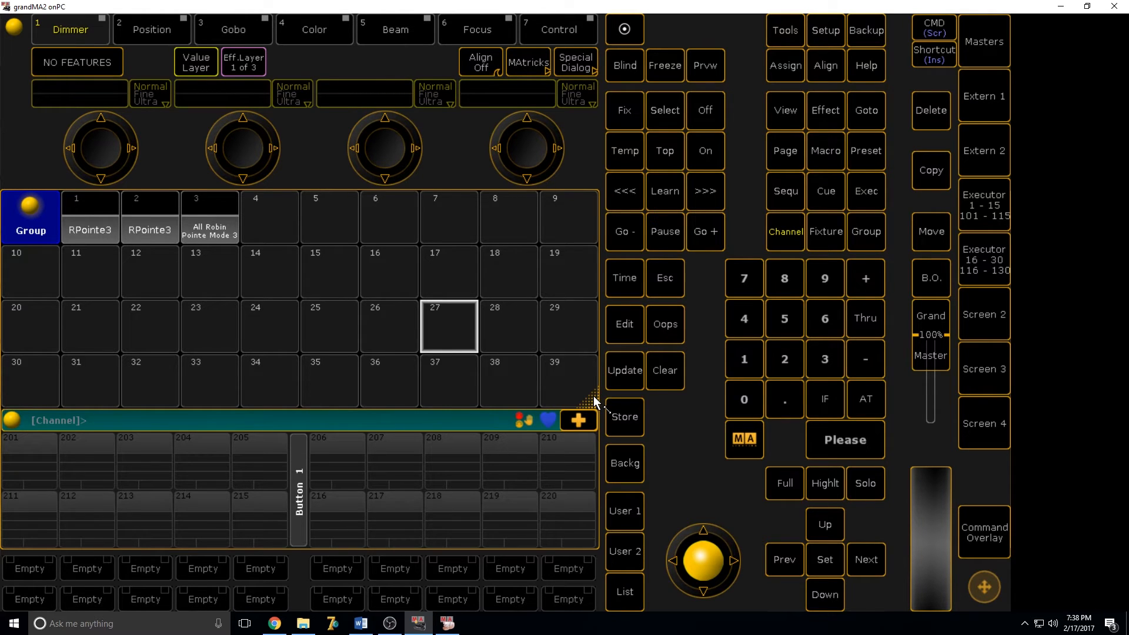
Clear the Stage View window from Screen 2 and create an Effects pool window filling the screen
left_click(996, 323)
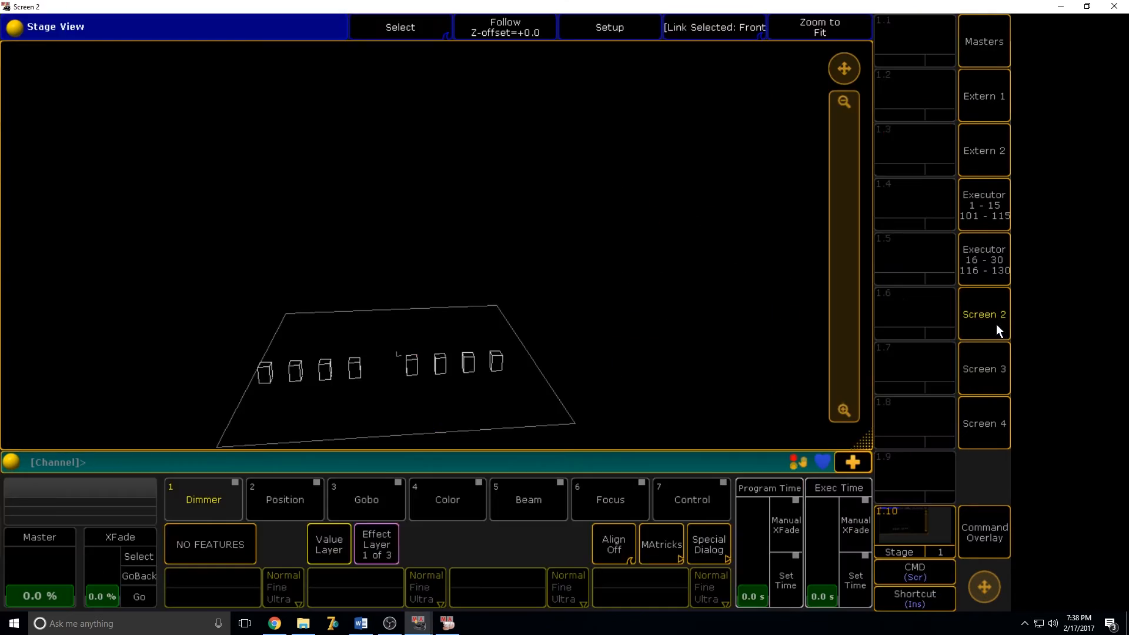
left_click_drag(865, 433, 789, 364)
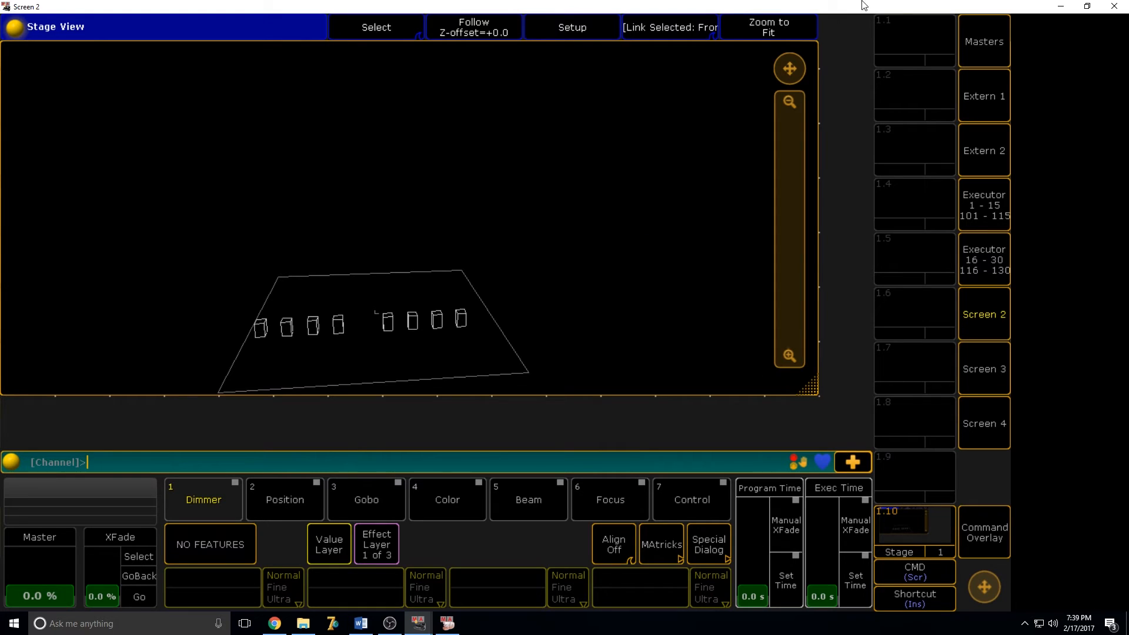
left_click(604, 419)
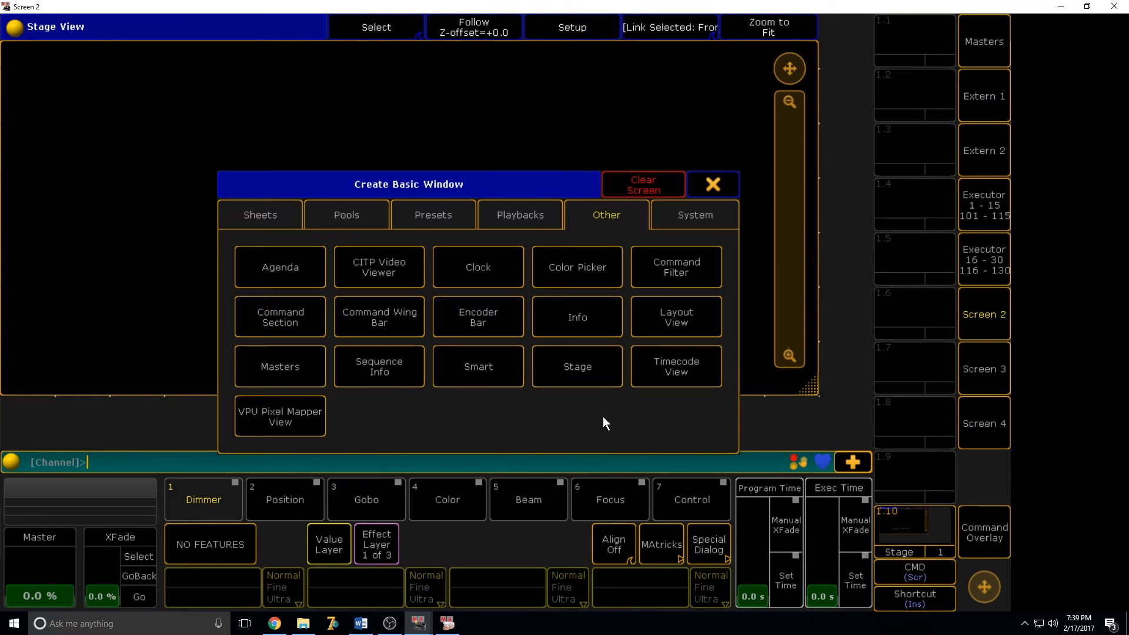
left_click(630, 182)
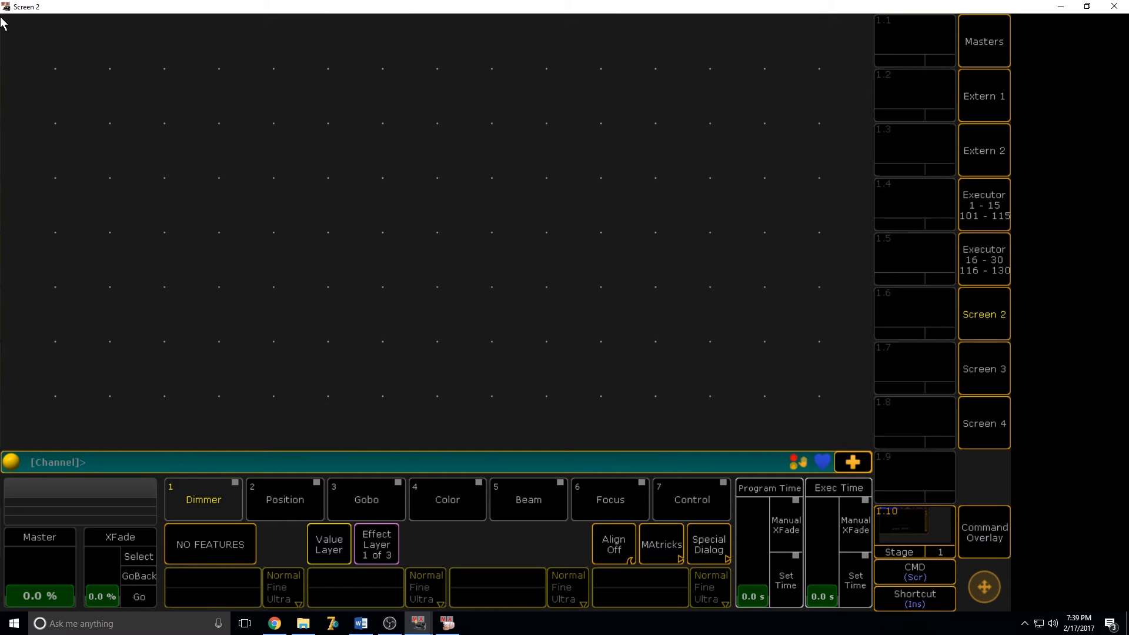
left_click(314, 220)
left_click(315, 219)
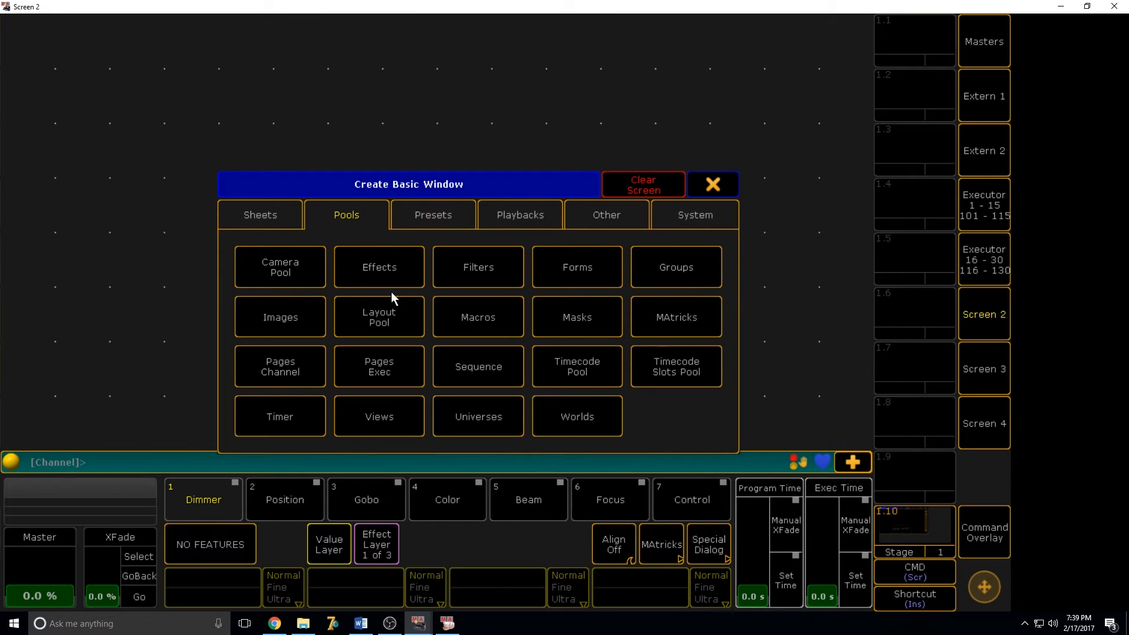
left_click(391, 268)
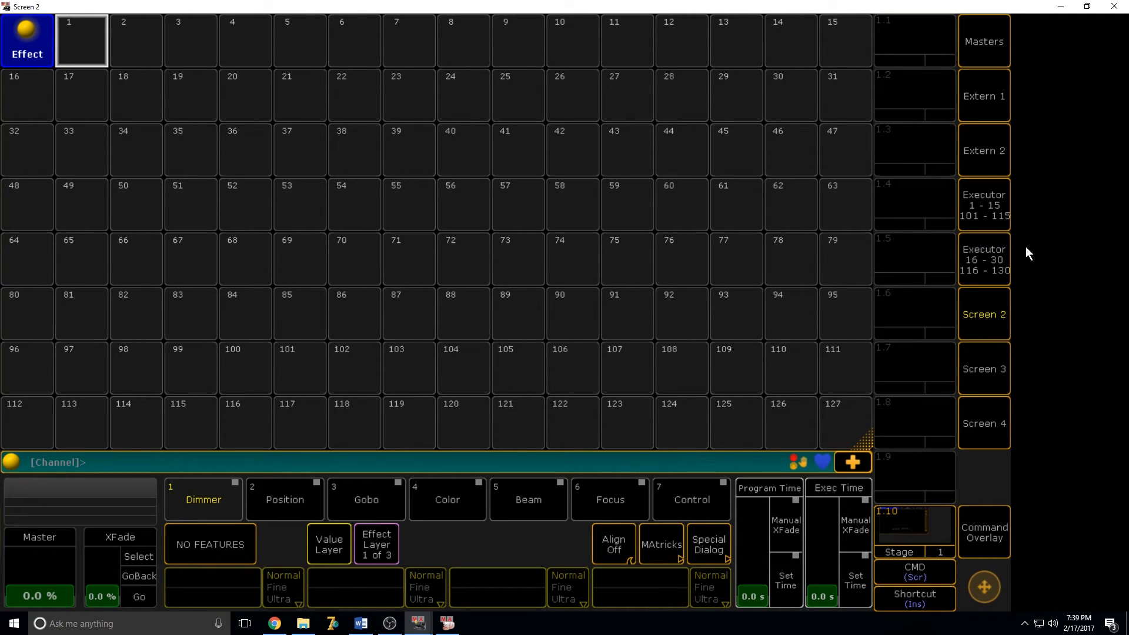
Store the Screen 2 effect pool layout on view button 1.1 as "FX" and close the command overlay
left_click(985, 541)
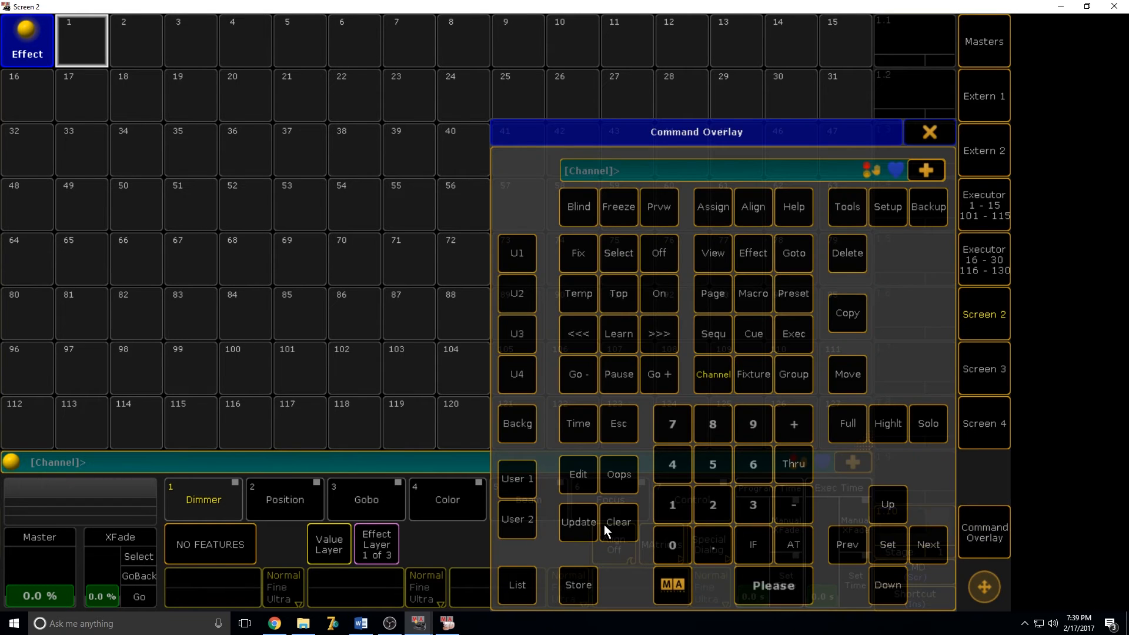
left_click(578, 585)
left_click(926, 40)
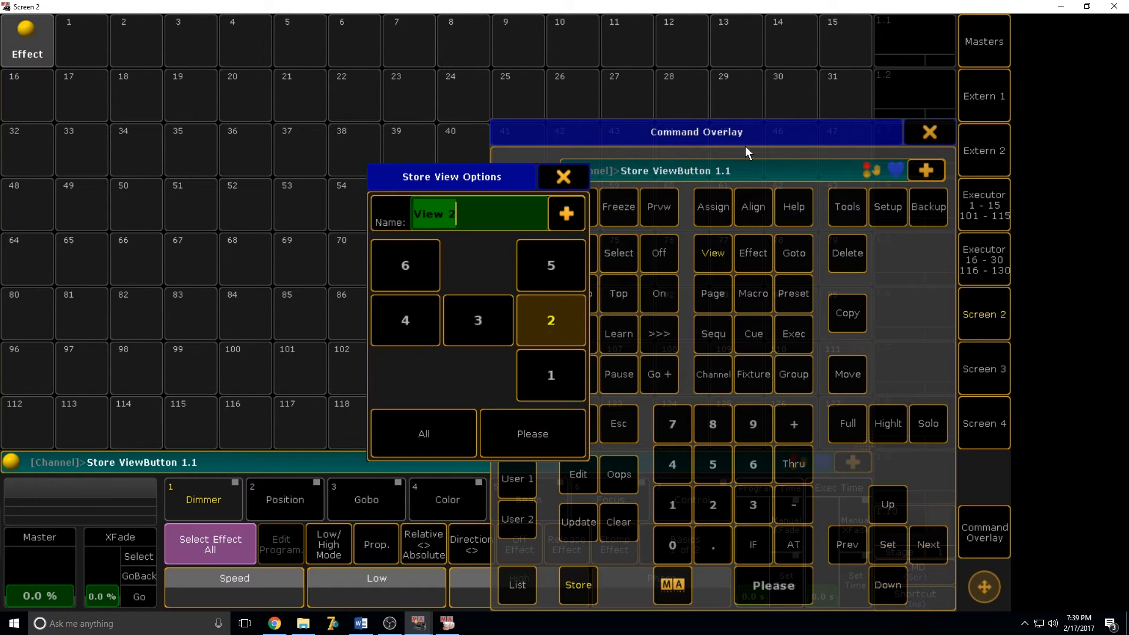
type("se")
key("BackSpace")
key("BackSpace")
type("E")
key("BackSpace")
type("FX")
key("Return")
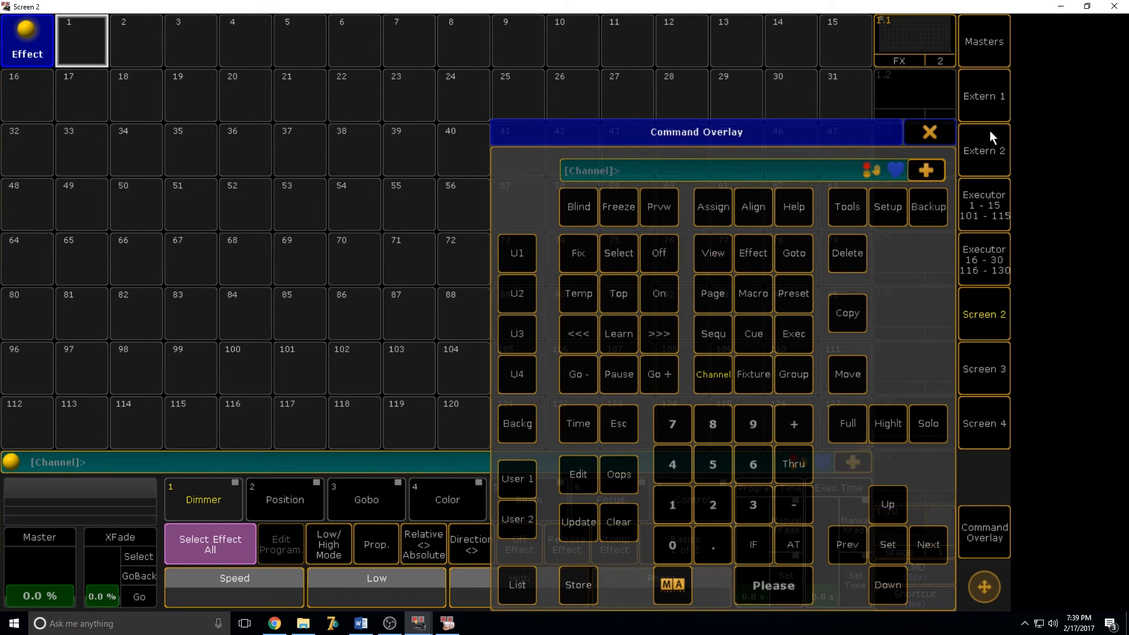
left_click(930, 134)
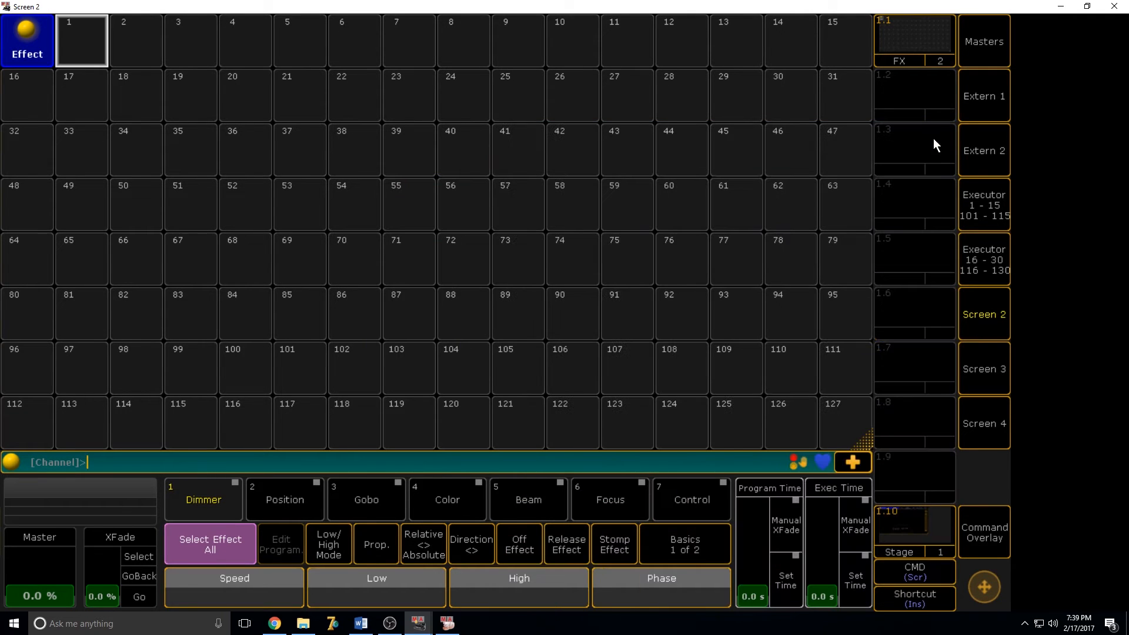
Import all effects from predefined.xml, from Dimmer Sin through BMP Rainbow Hue, starting at effect 1, and close the setup
left_click(976, 309)
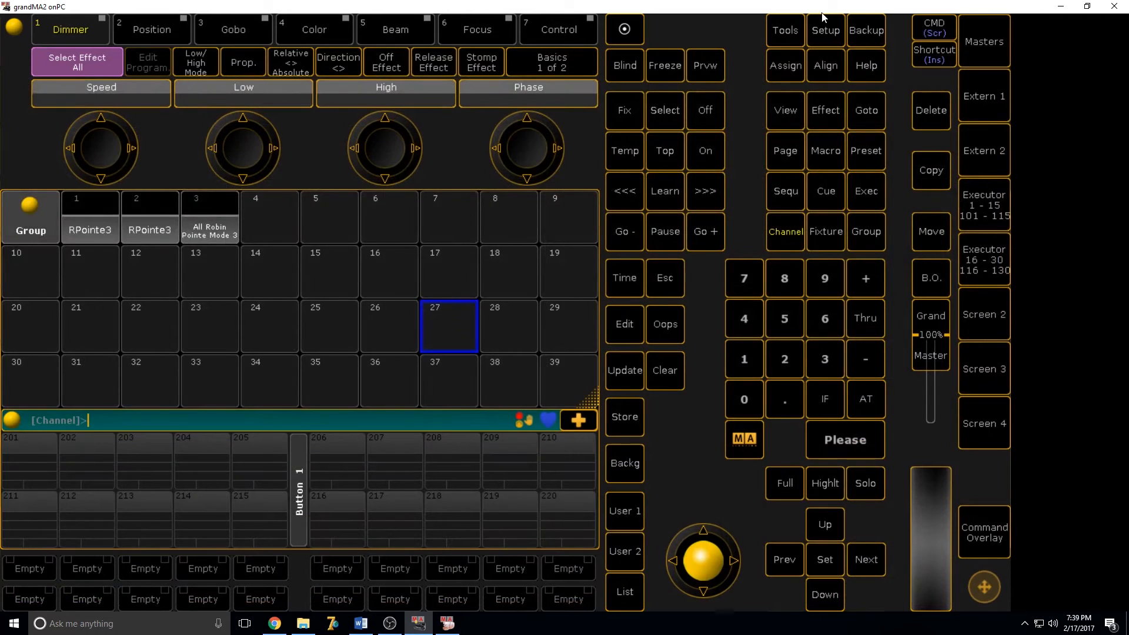
left_click(825, 32)
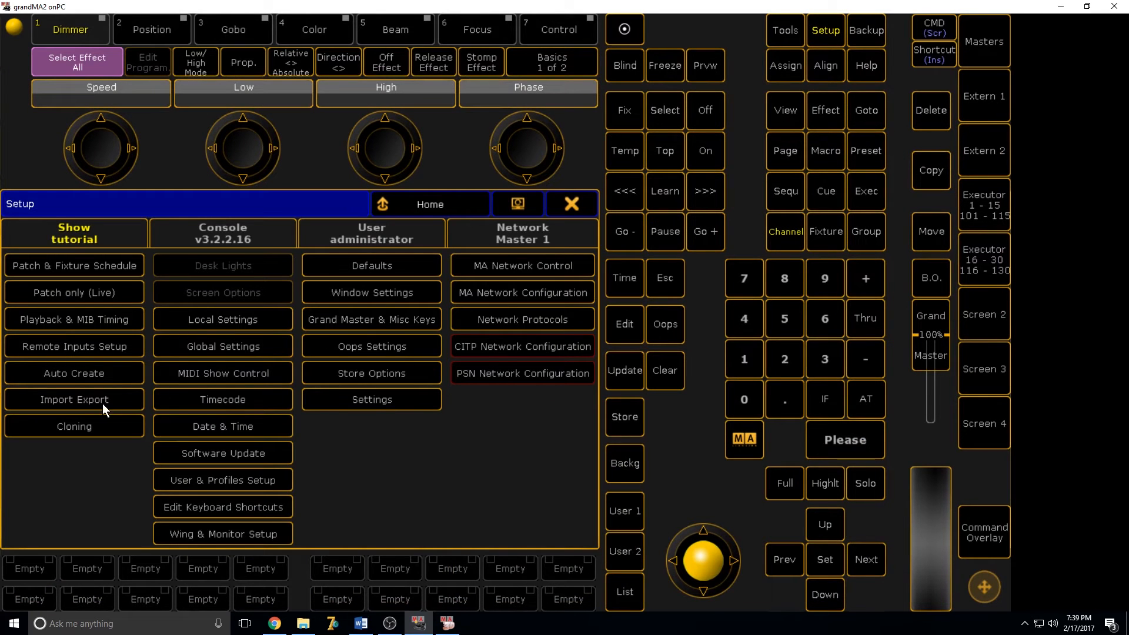
left_click(44, 398)
left_click(189, 264)
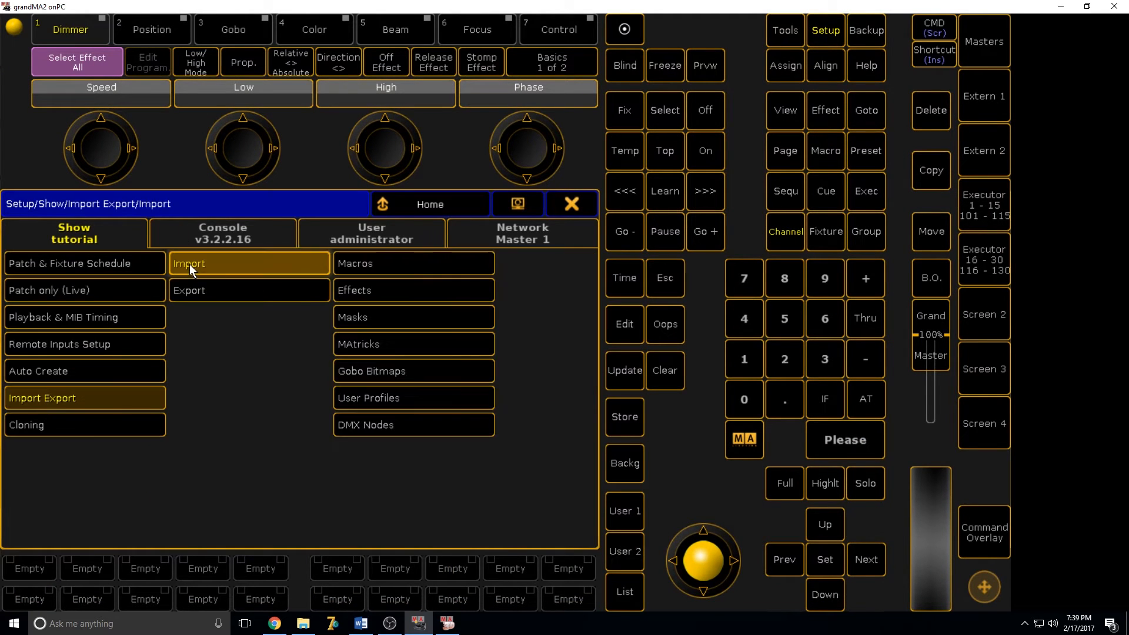
left_click(362, 291)
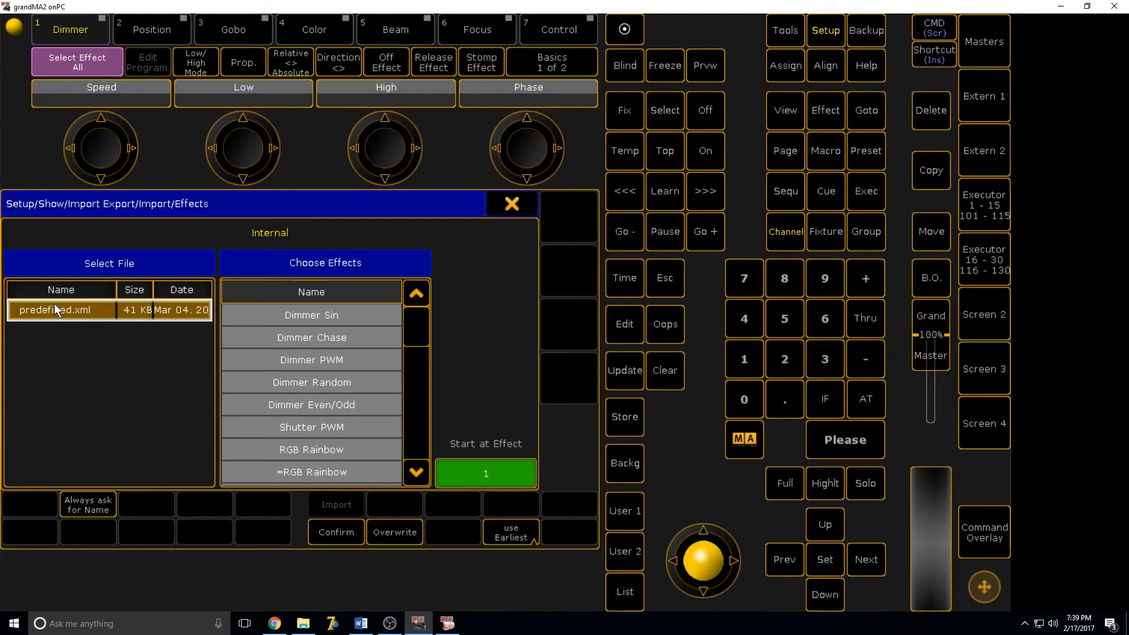
left_click(347, 314)
left_click_drag(415, 337, 404, 503)
left_click(351, 474, "shift")
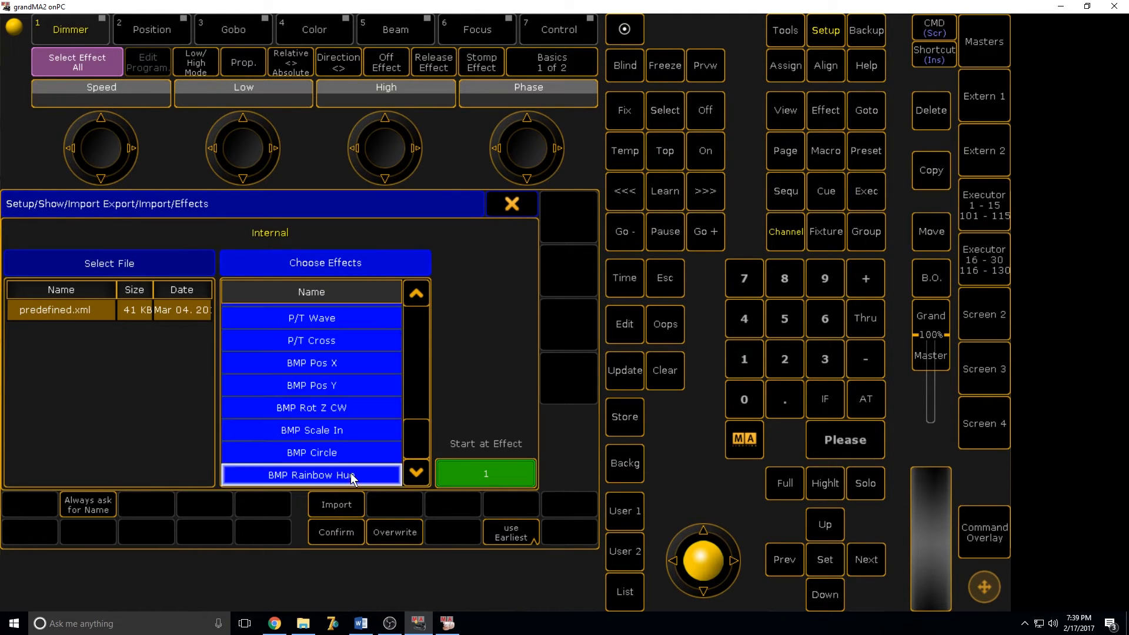
left_click(335, 505)
left_click(519, 210)
left_click(574, 204)
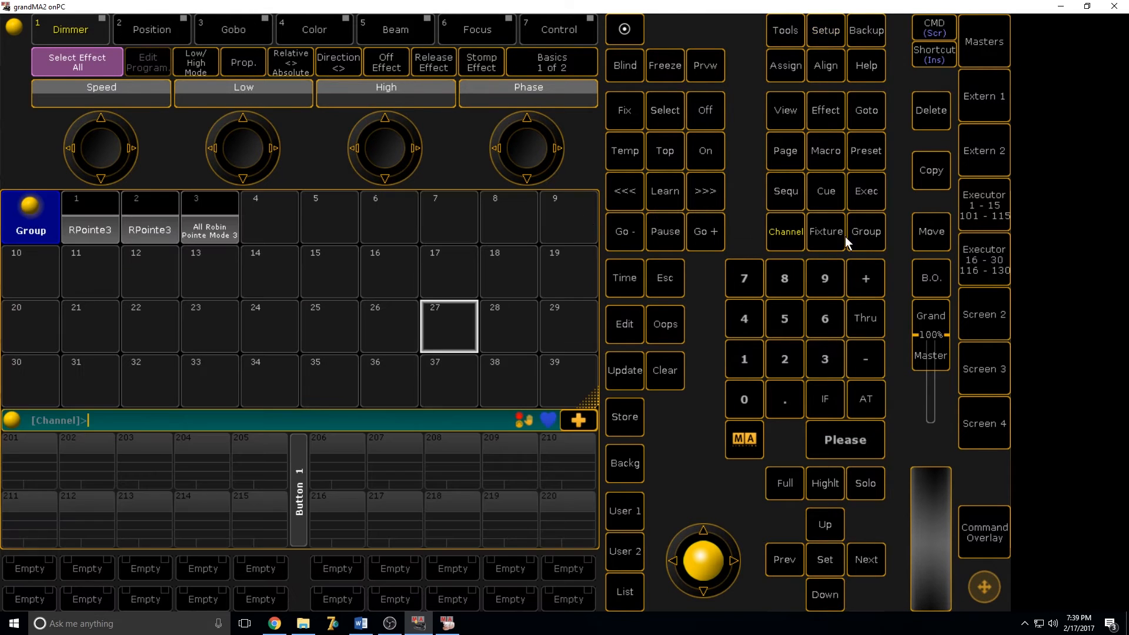
Apply the Dimmer Sin effect to group 1 from the Effect pool and view the beams in MA 3D
left_click(978, 312)
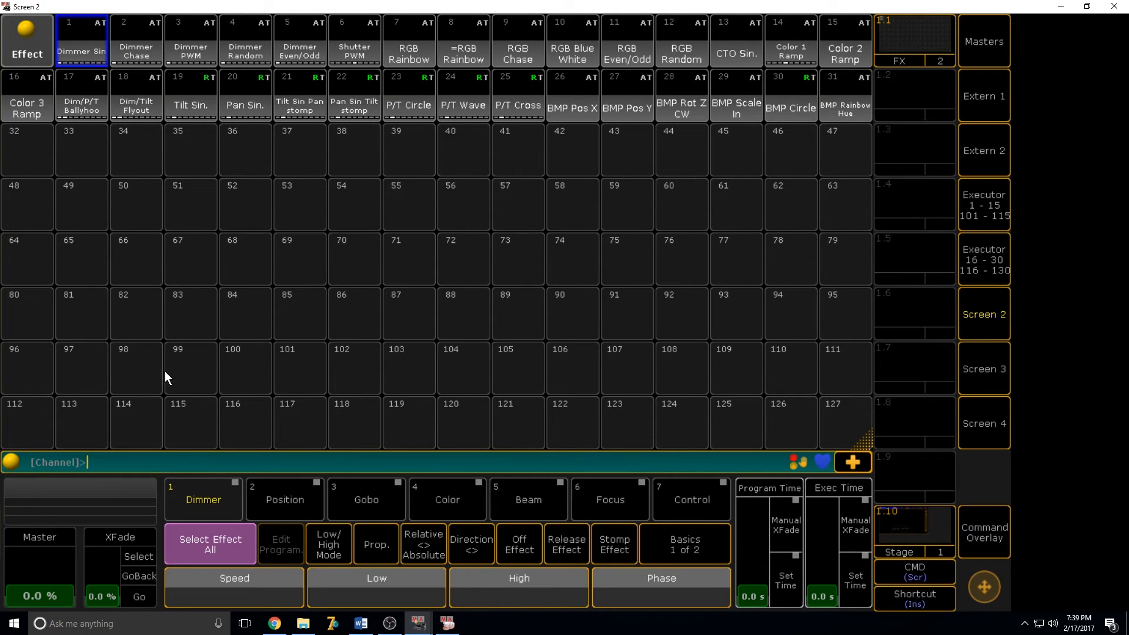
left_click(999, 310)
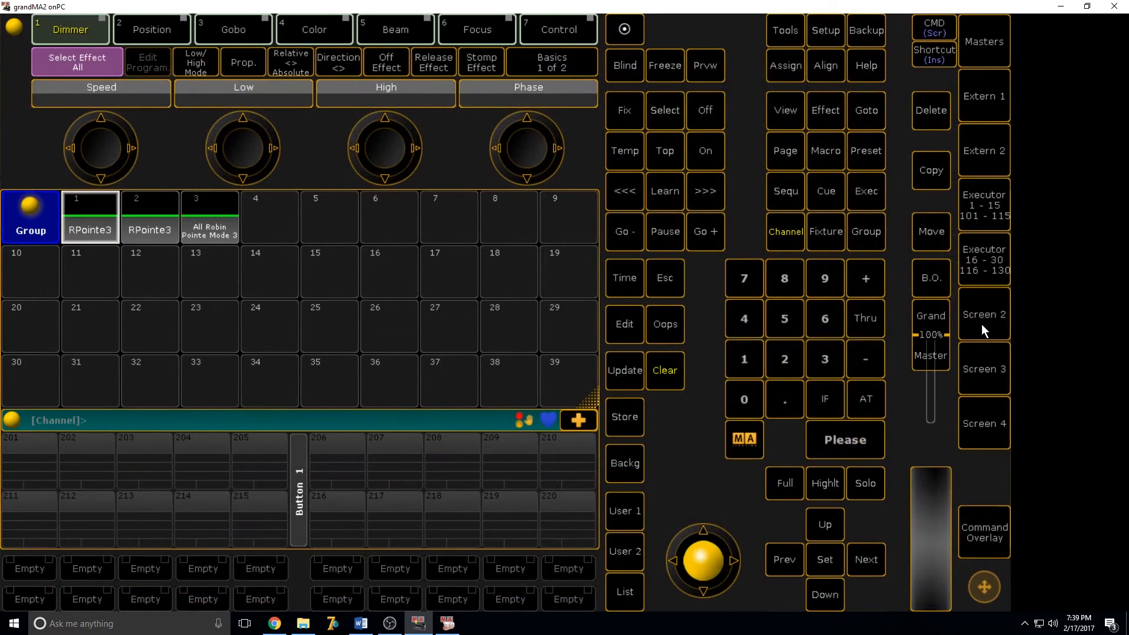
left_click(984, 332)
left_click(70, 50)
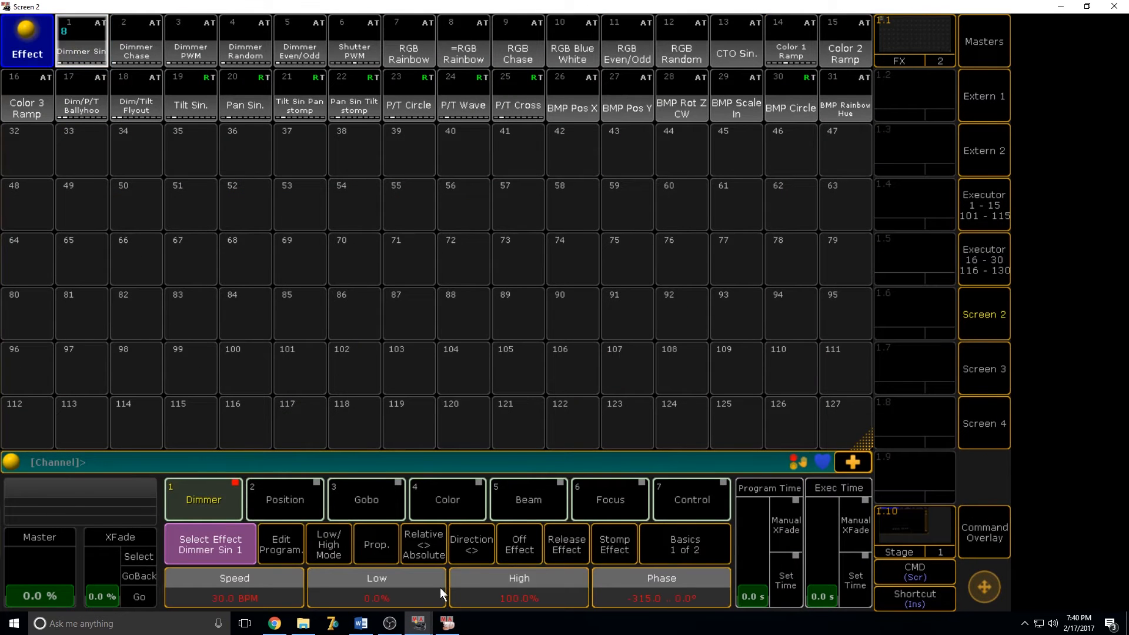
left_click(447, 623)
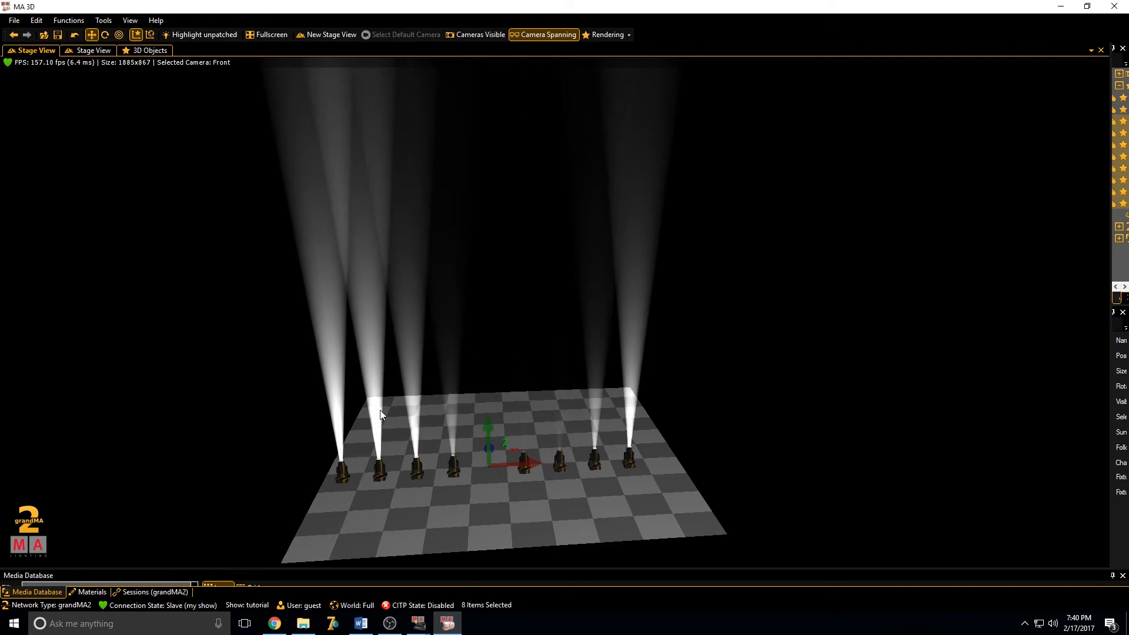
mouse_move(423, 629)
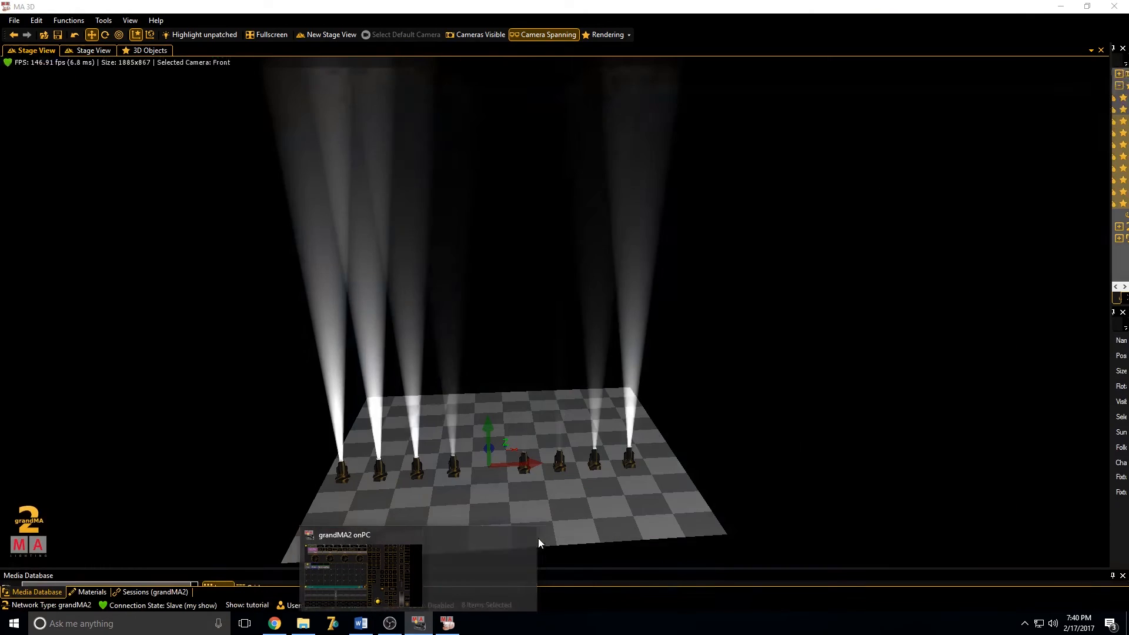
left_click(424, 574)
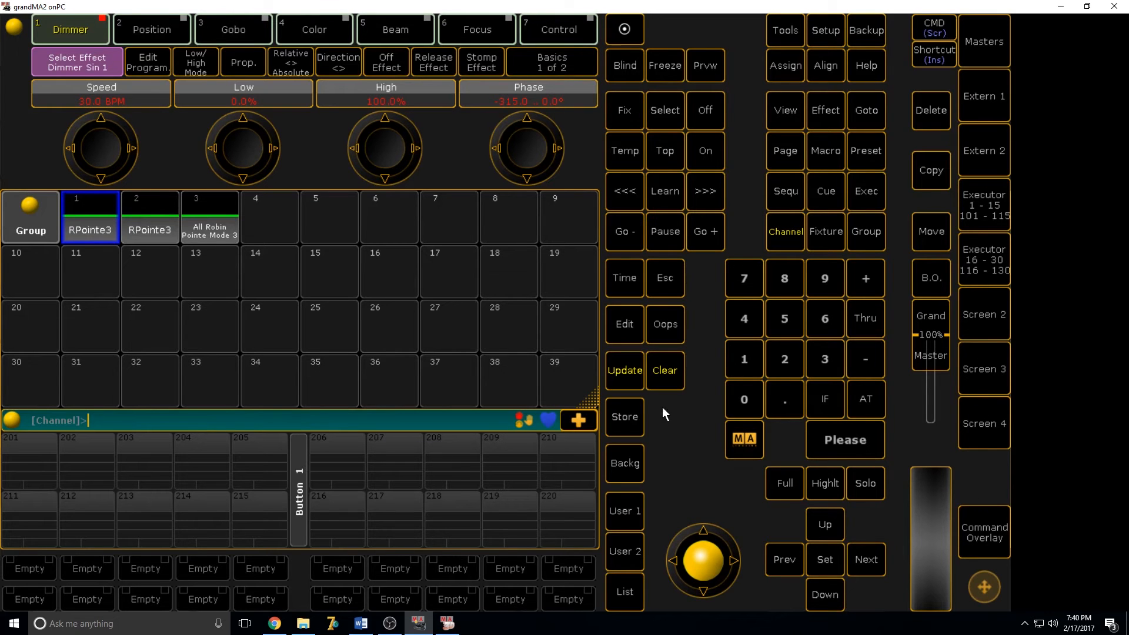
Examine the Dimmer, Position, Gobo, Color, Beam and Focus attributes of the selected fixtures, and return to the Effect pool
left_click(978, 318)
left_click(968, 294)
left_click(68, 34)
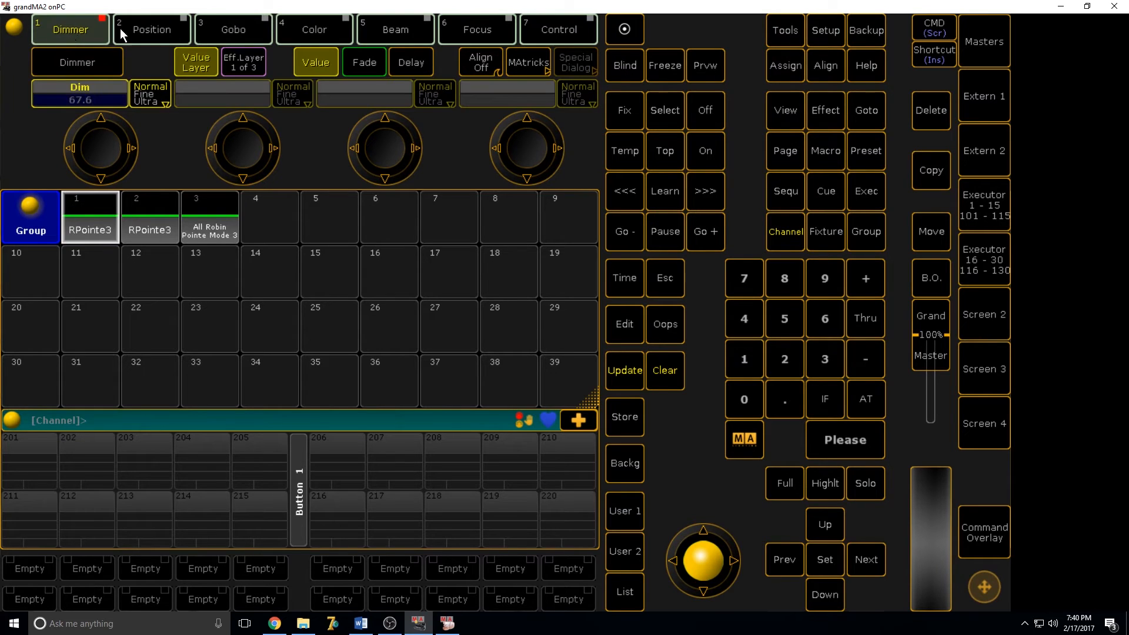
left_click(154, 29)
left_click(231, 29)
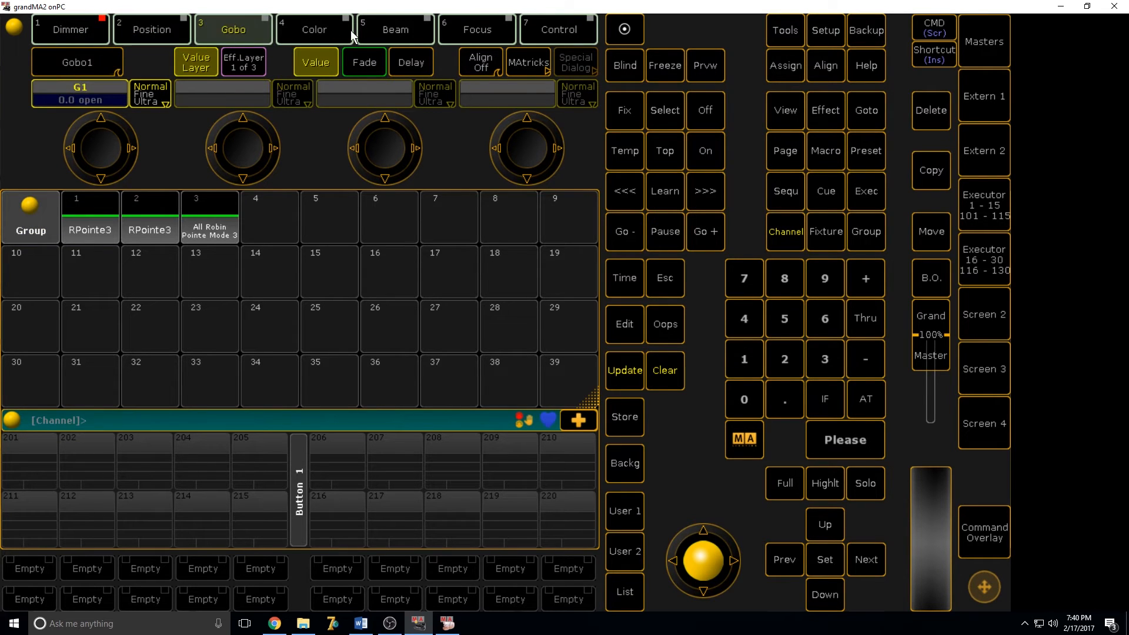
left_click(337, 36)
left_click(395, 32)
left_click(503, 33)
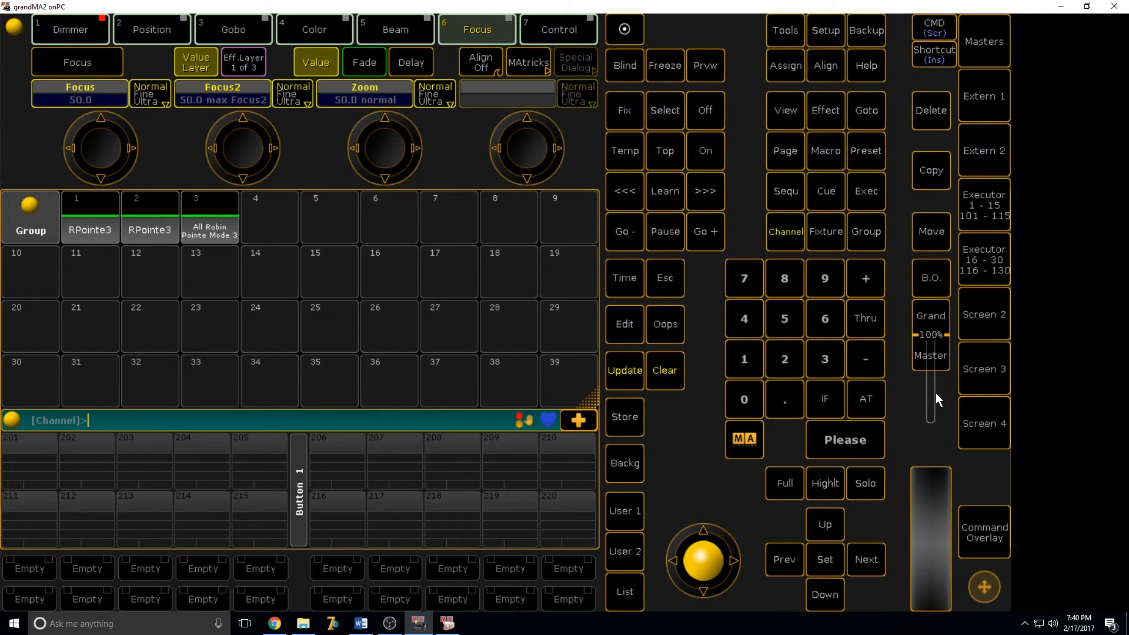
left_click(81, 25)
left_click(984, 316)
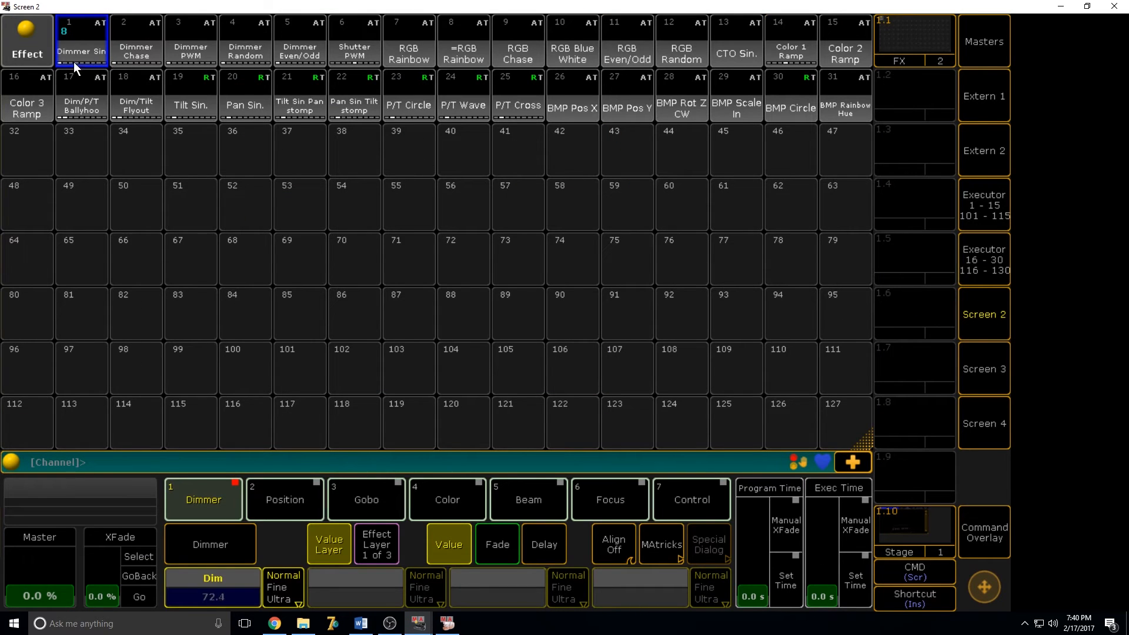
Apply the Shutter PWM effect to the selected fixtures and check the beams in MA 3D
left_click(358, 39)
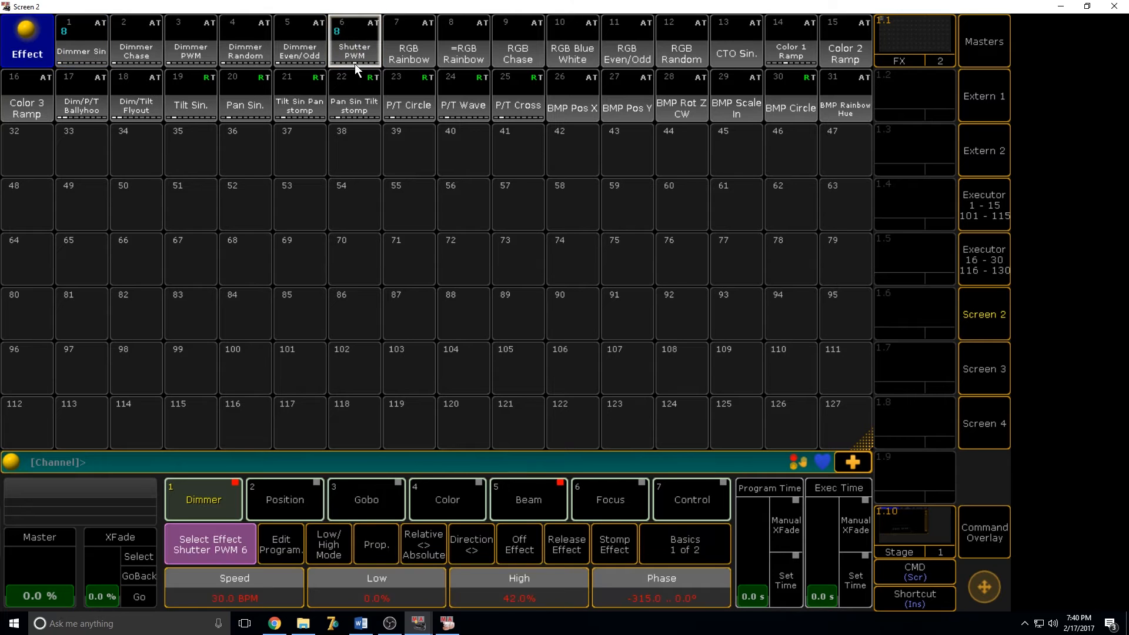
mouse_move(461, 630)
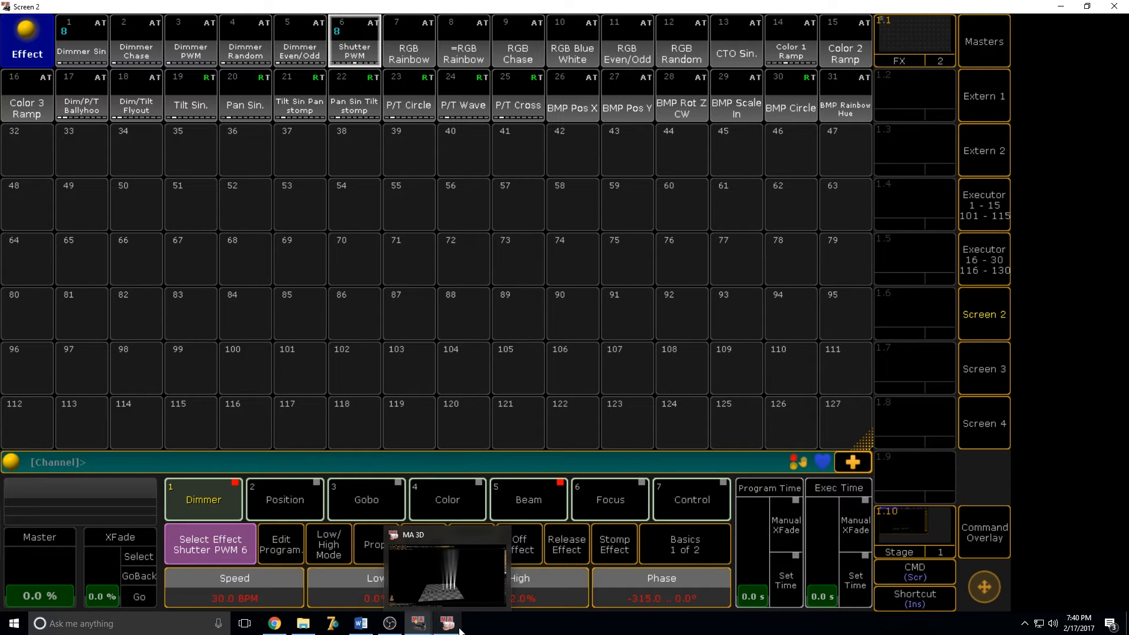
left_click(462, 581)
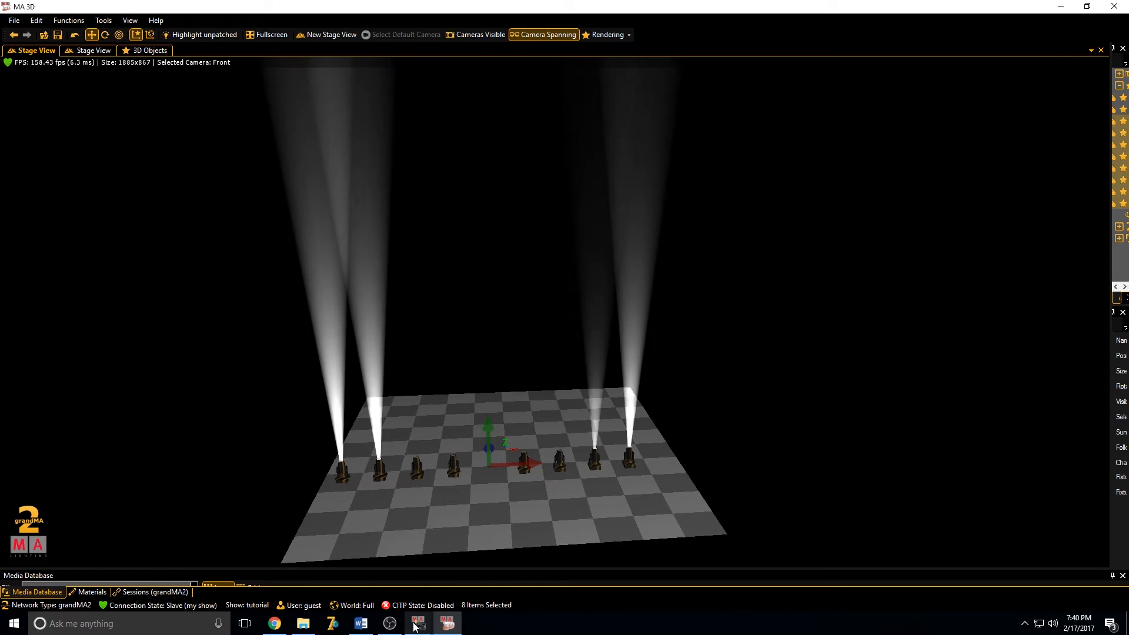
mouse_move(419, 623)
left_click(503, 546)
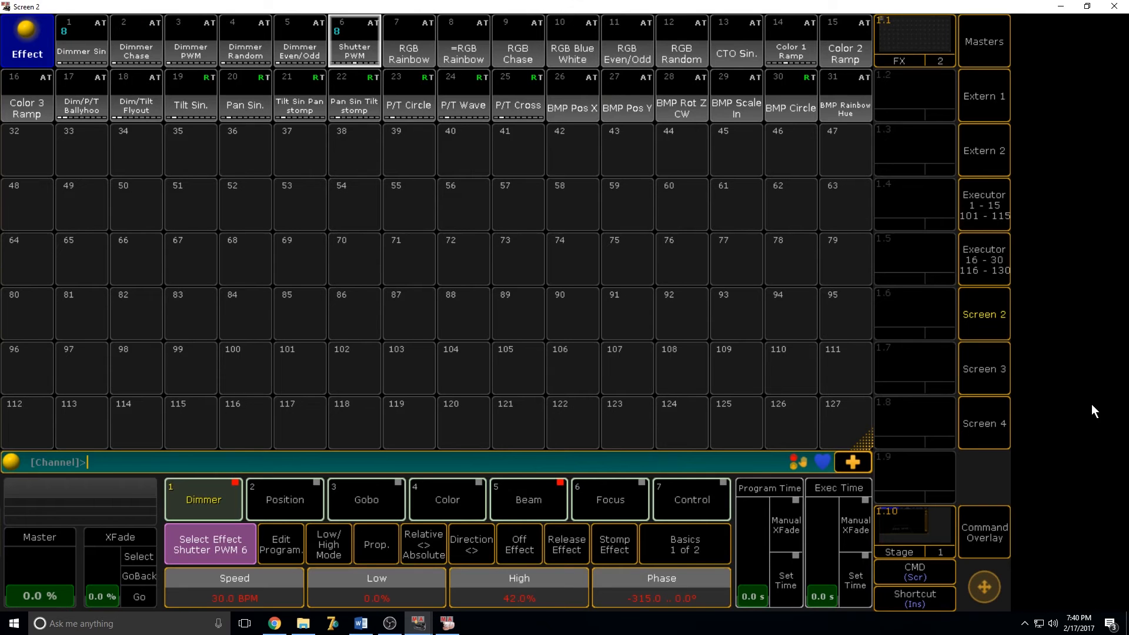
Clear the fixture selection and the applied effects from the programmer, and close the command overlay
left_click(999, 538)
left_click(617, 529)
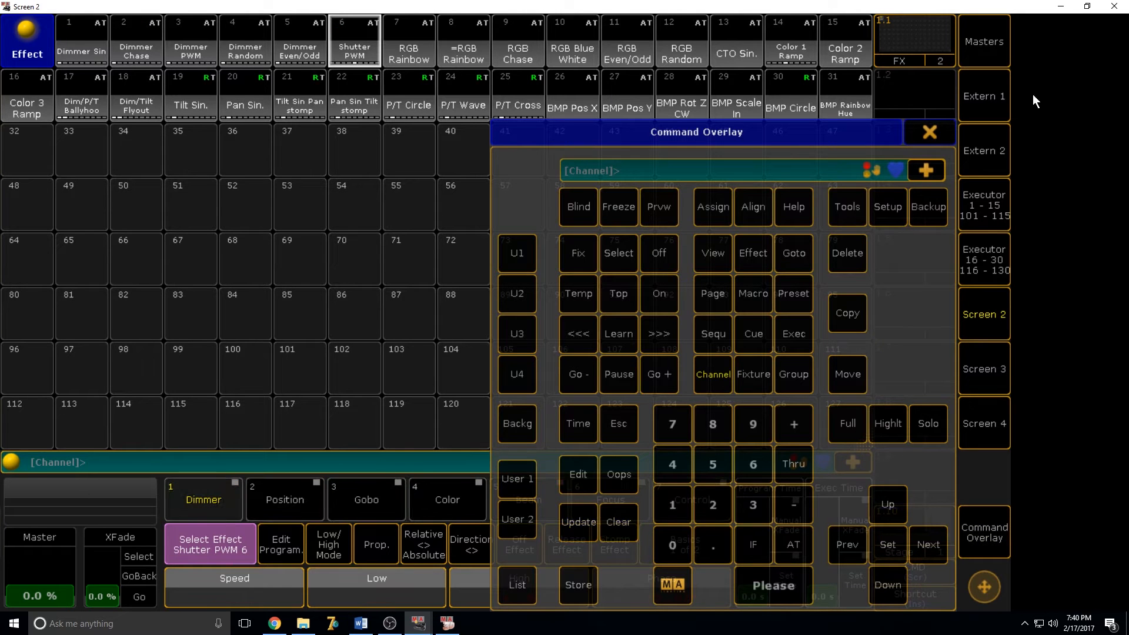
left_click(928, 132)
Select group 1 and apply the Dimmer Sin and P/T Circle effects to it from the Effect pool
left_click(78, 46)
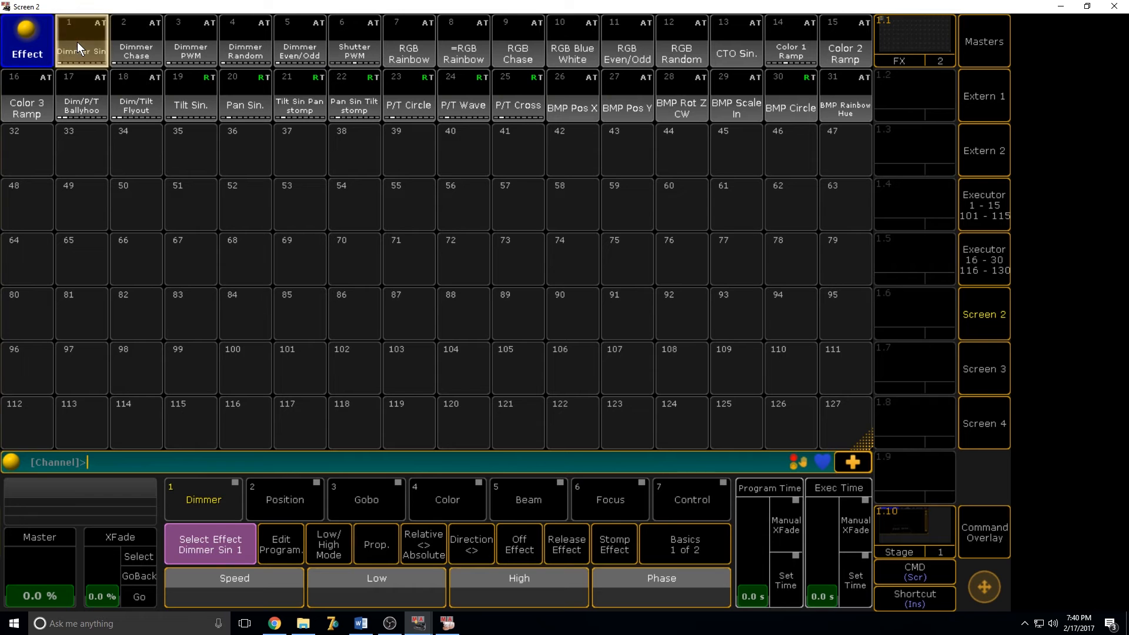
left_click(1002, 313)
left_click(72, 229)
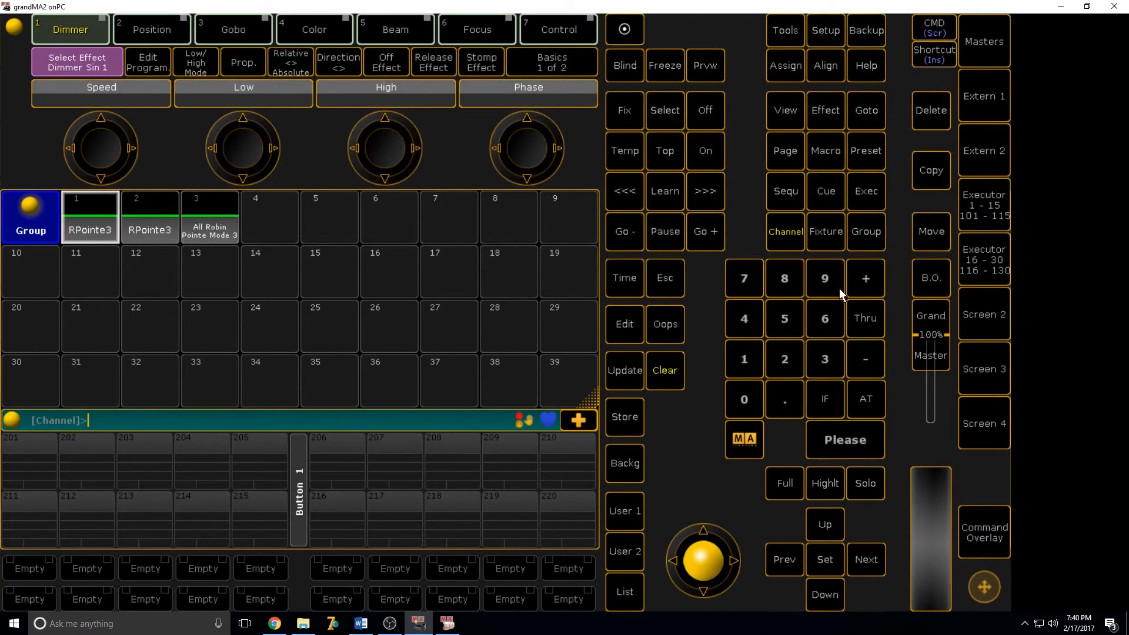
left_click(984, 314)
left_click(84, 42)
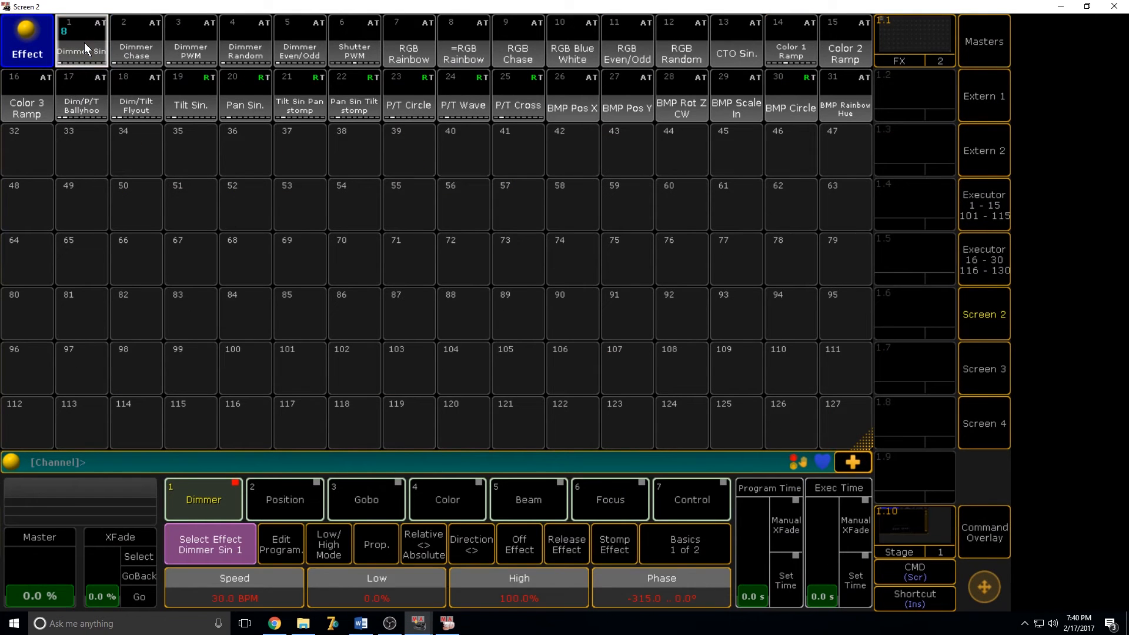
left_click(406, 93)
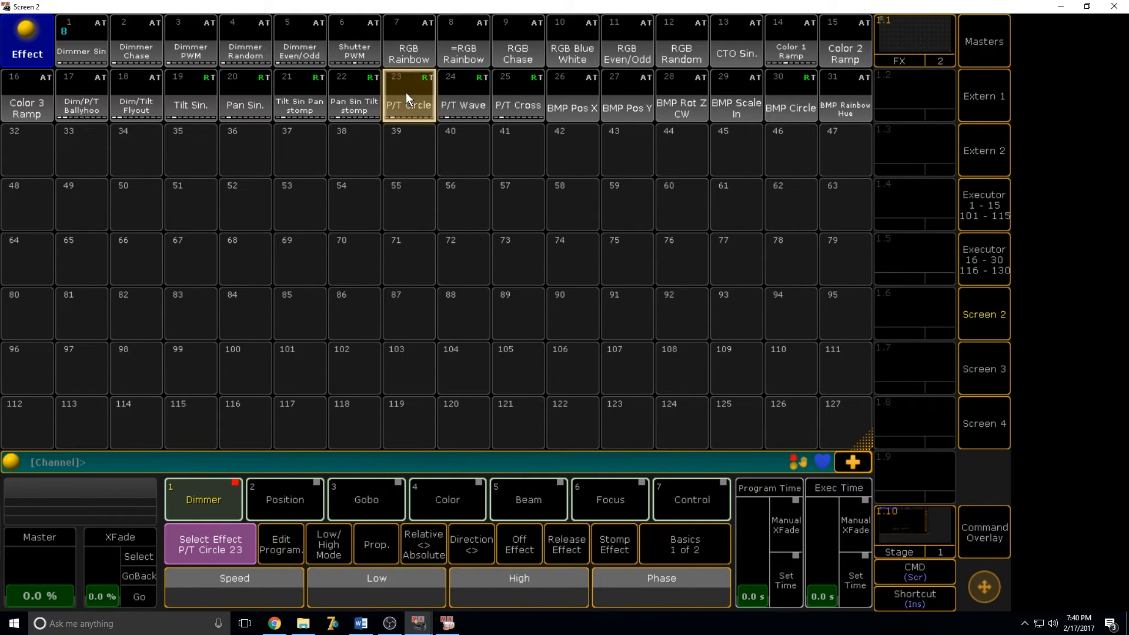
Apply the P/T Circle effect to the selected fixtures from the Effect pool
left_click(478, 113)
left_click(412, 92)
left_click(460, 97)
left_click(402, 100)
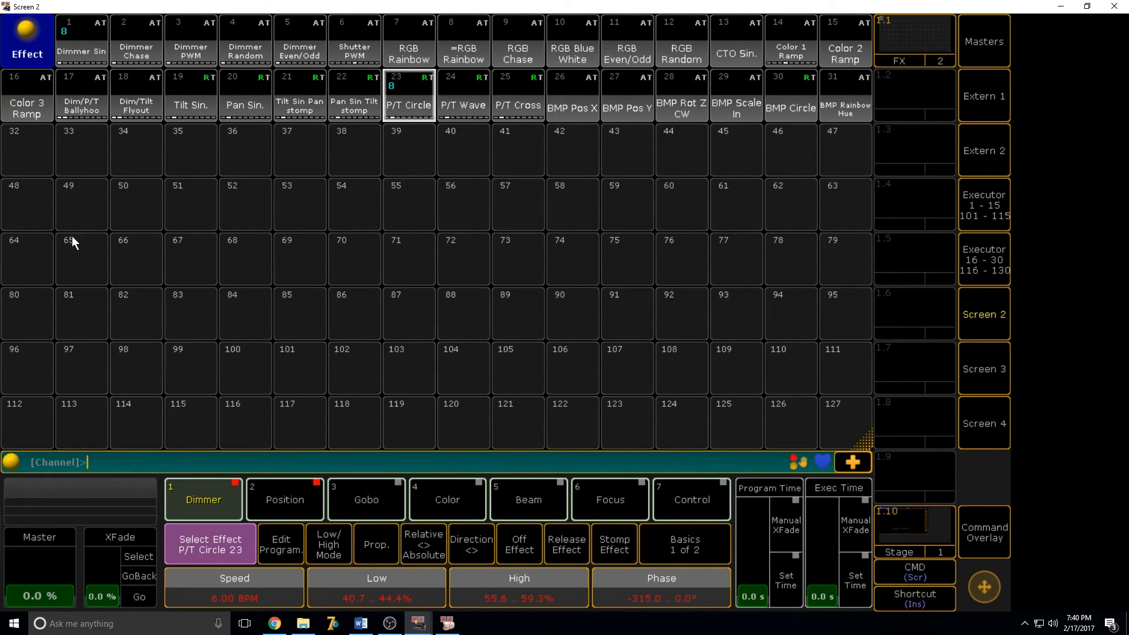
Shorten the Effect pool by one row and add a Group pool in the freed row beneath it
left_click_drag(868, 434, 867, 391)
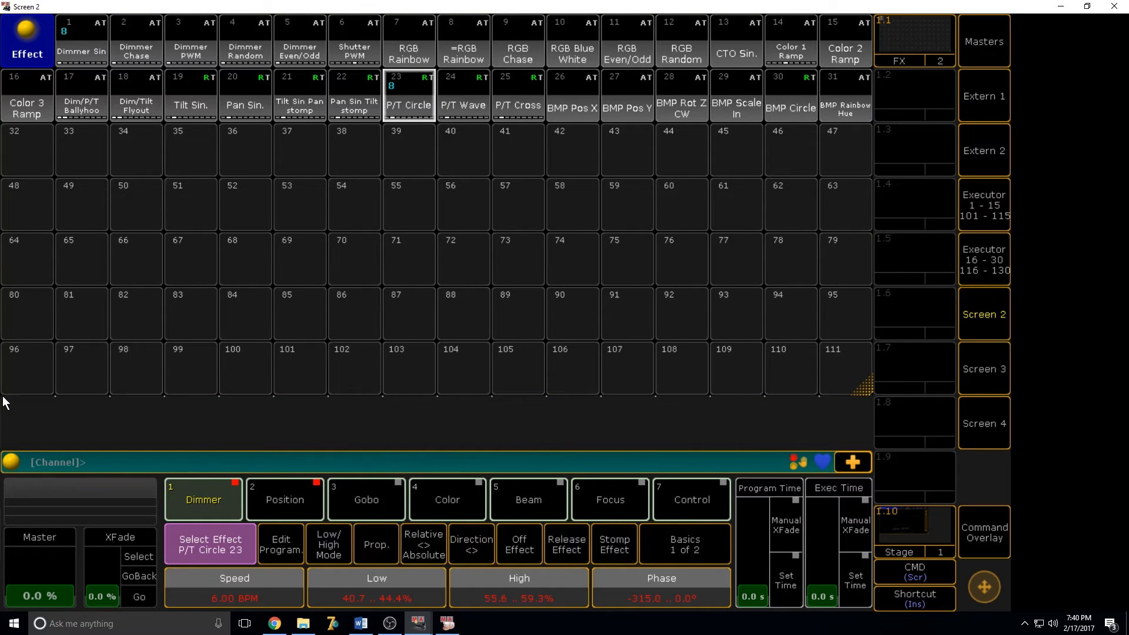
left_click(7, 404)
left_click(683, 265)
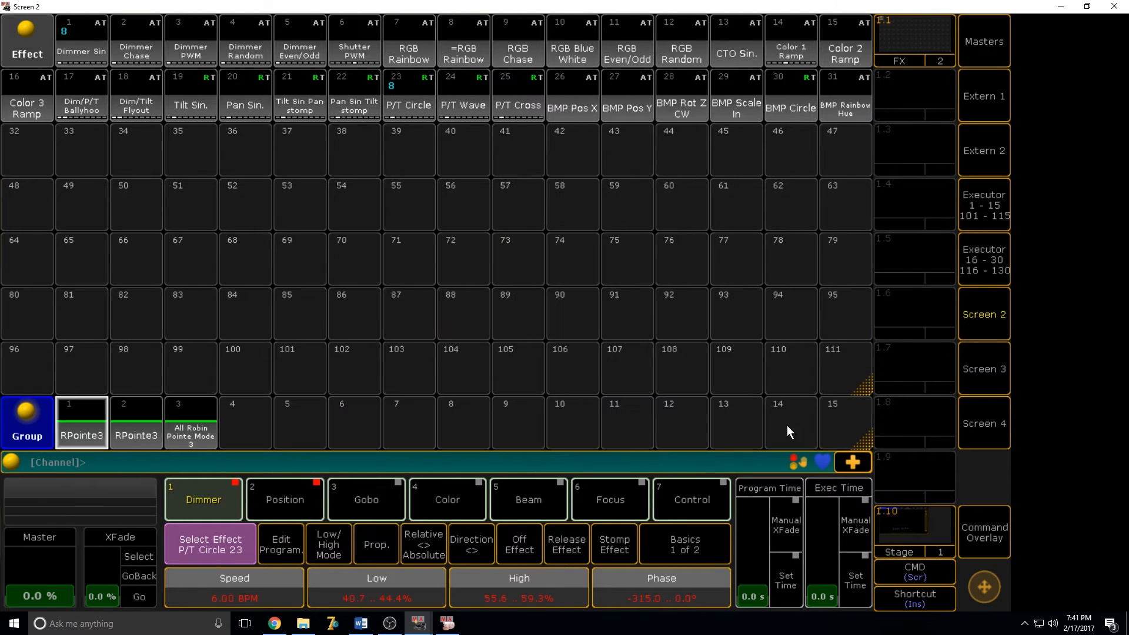
Store the Screen 2 layout as view FX on view button 1.1, overwriting the existing view, and close the command overlay
left_click(982, 539)
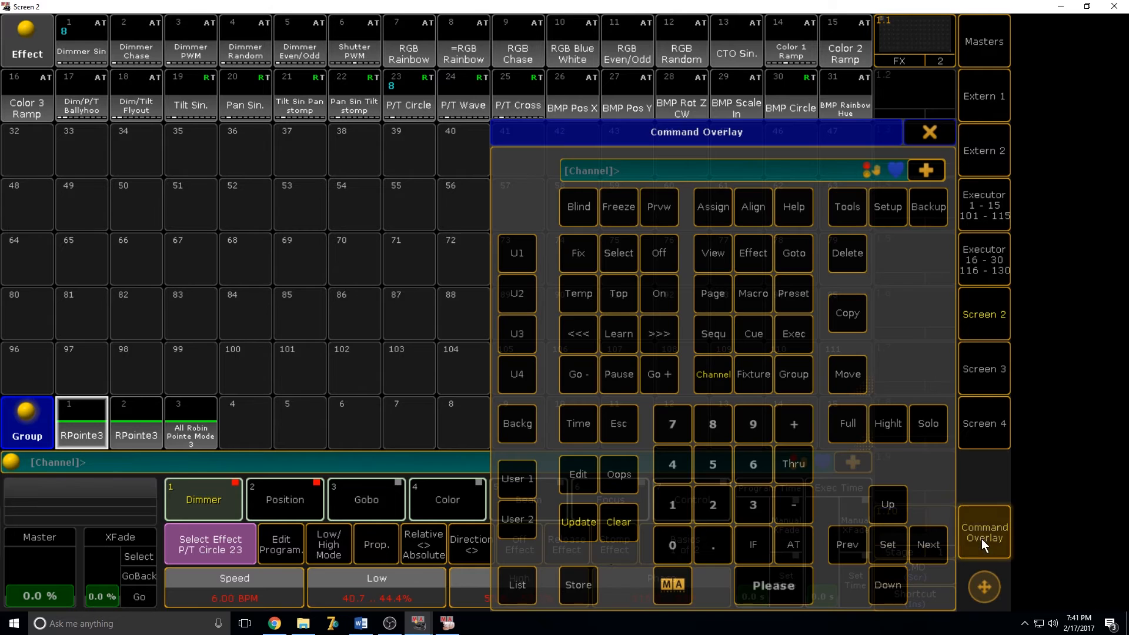
left_click(587, 588)
left_click(903, 57)
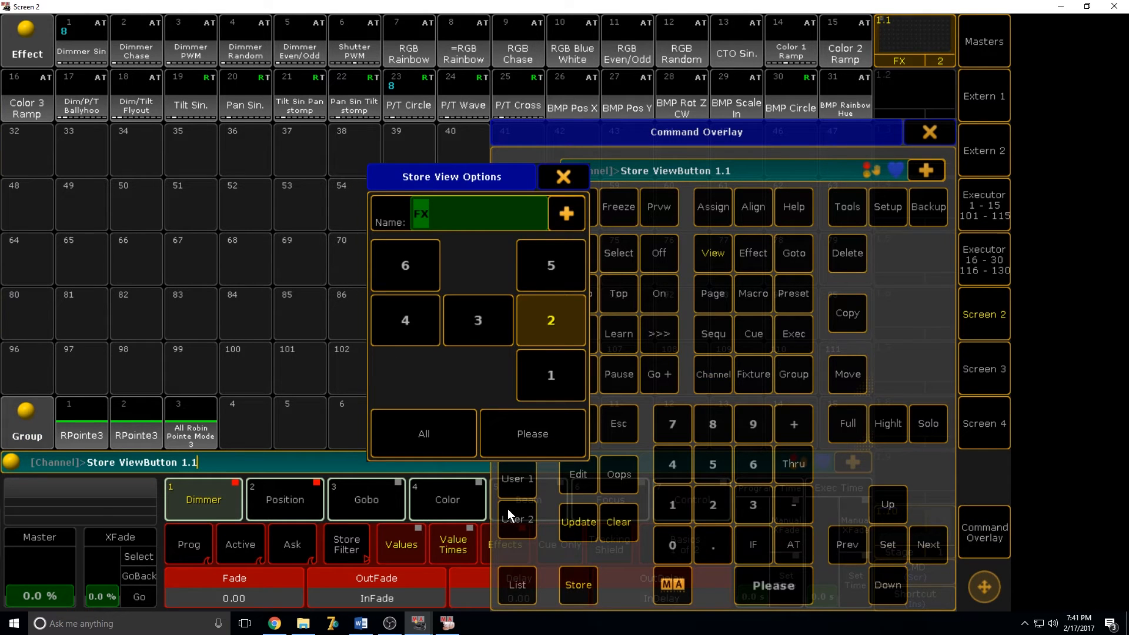
left_click(535, 432)
left_click(933, 136)
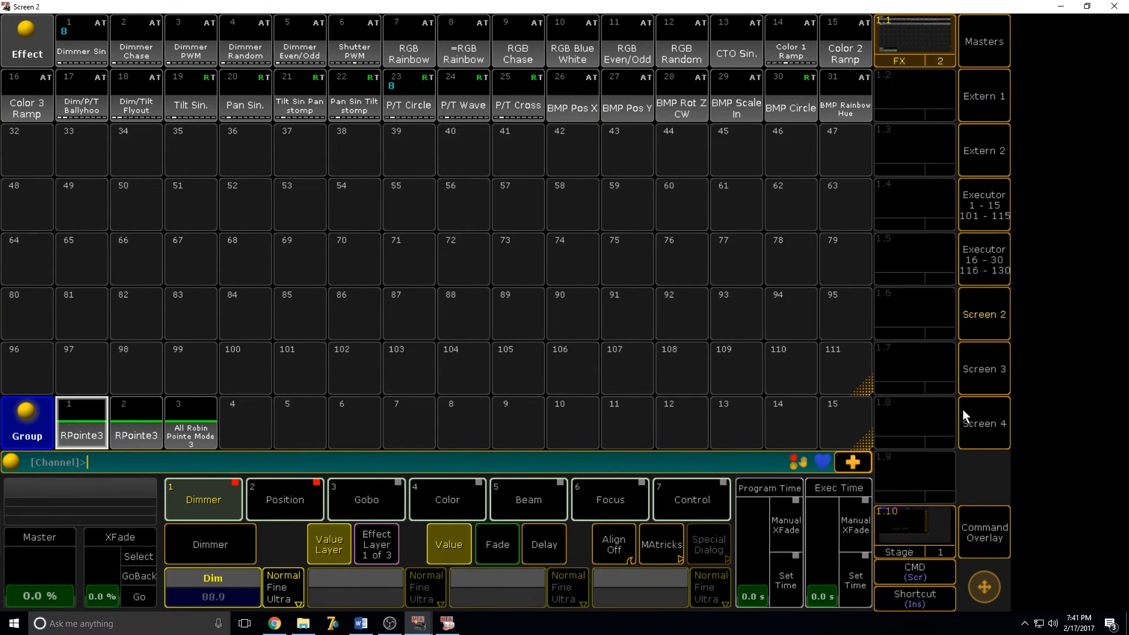
Clear the fixture selection and effects from the programmer, and close the command overlay
left_click(982, 526)
left_click(609, 531)
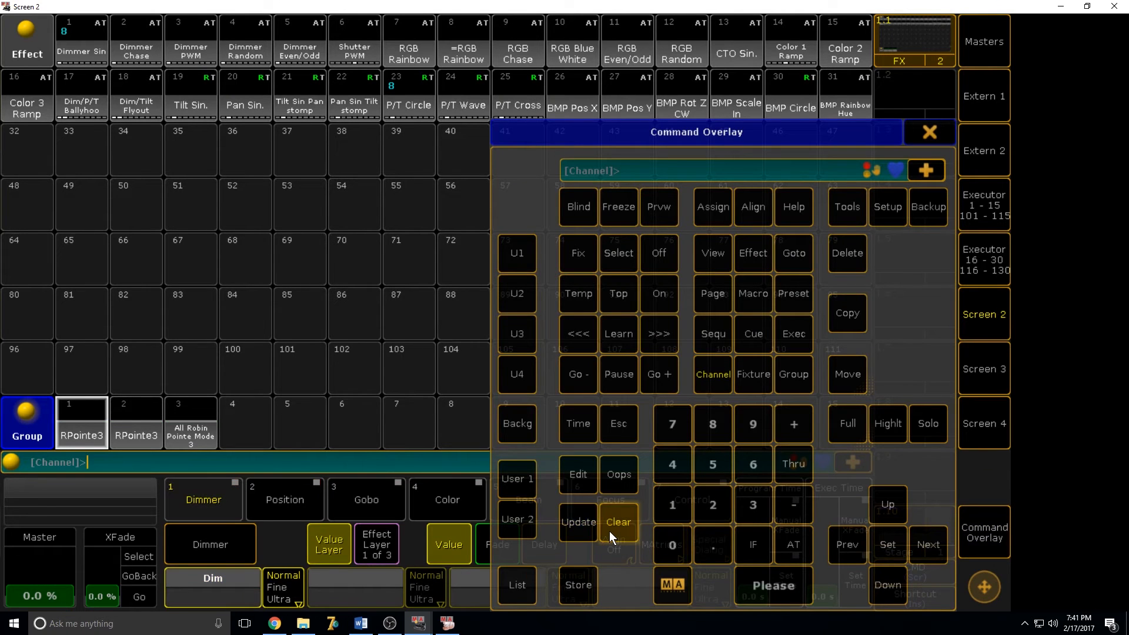
left_click(935, 132)
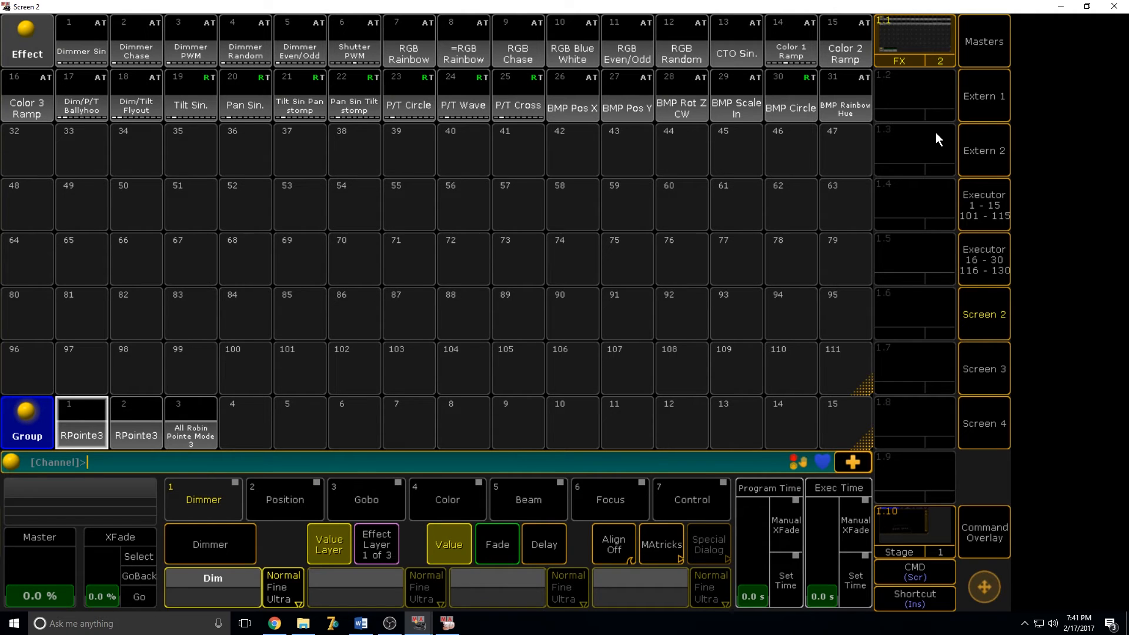
Select group 1, look at the fixtures in MA 3D, and enter a Tilt value of 180 for them
left_click(997, 323)
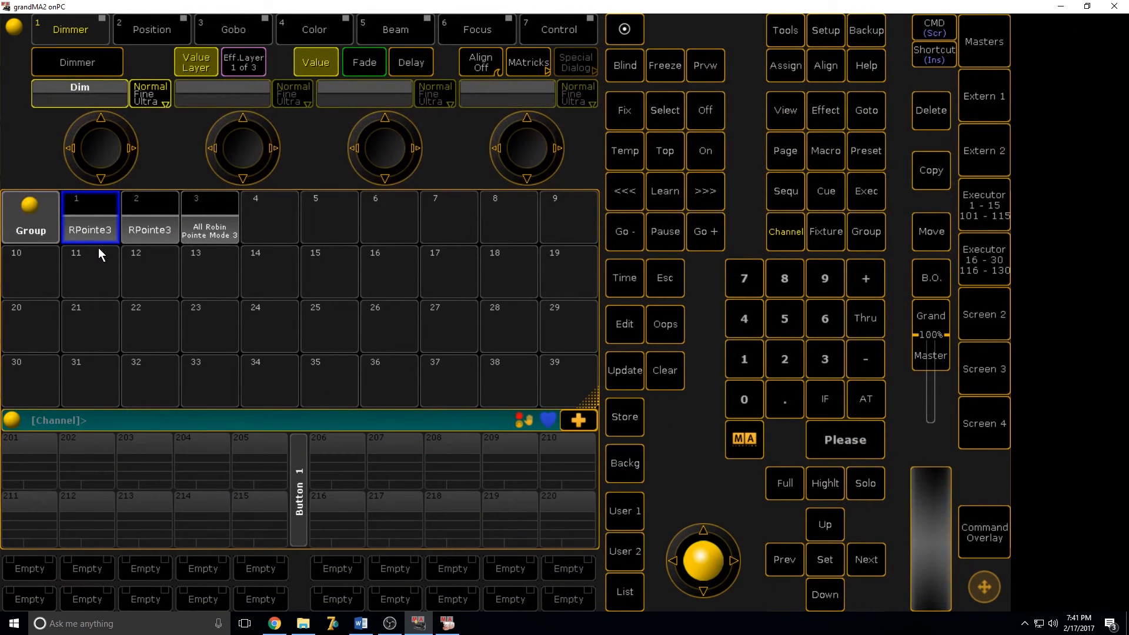
left_click(105, 221)
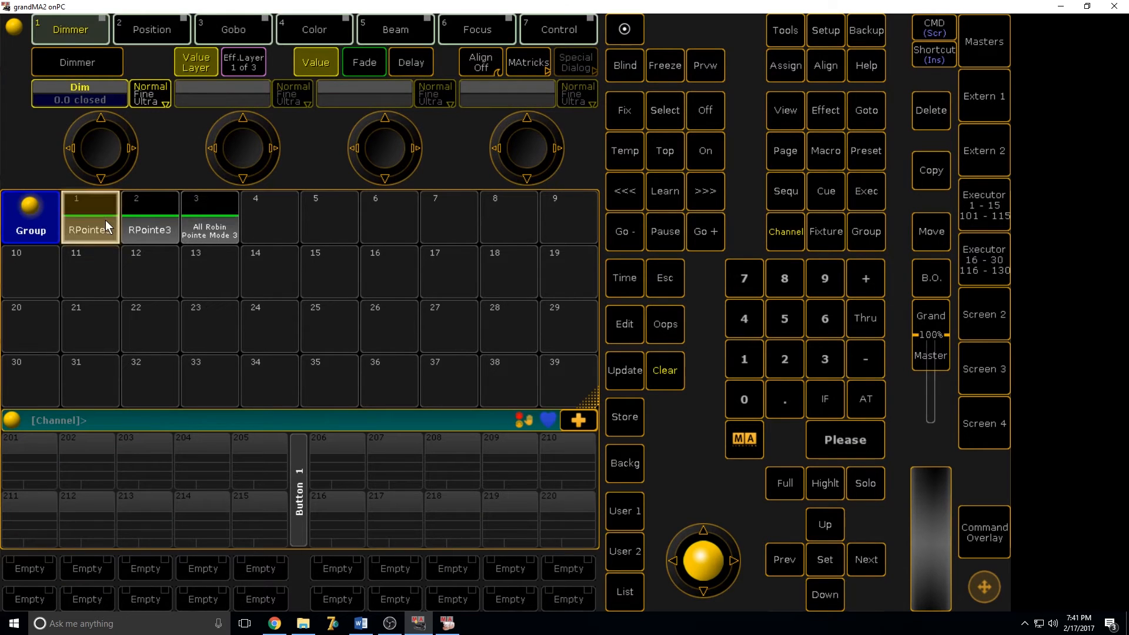
left_click(1000, 317)
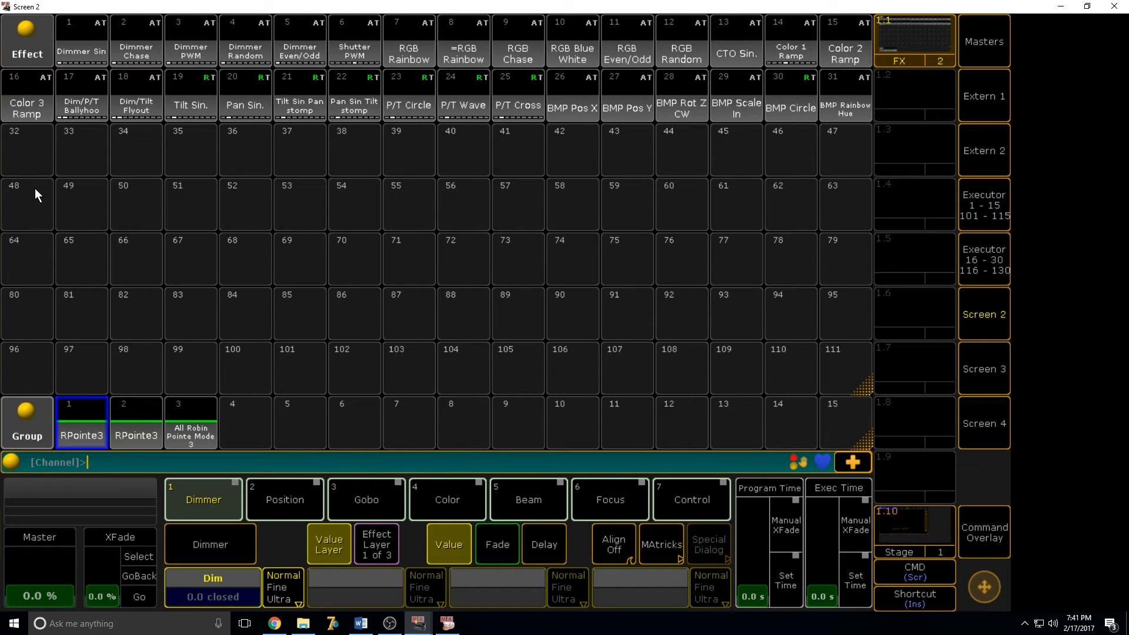
left_click(448, 623)
mouse_move(418, 624)
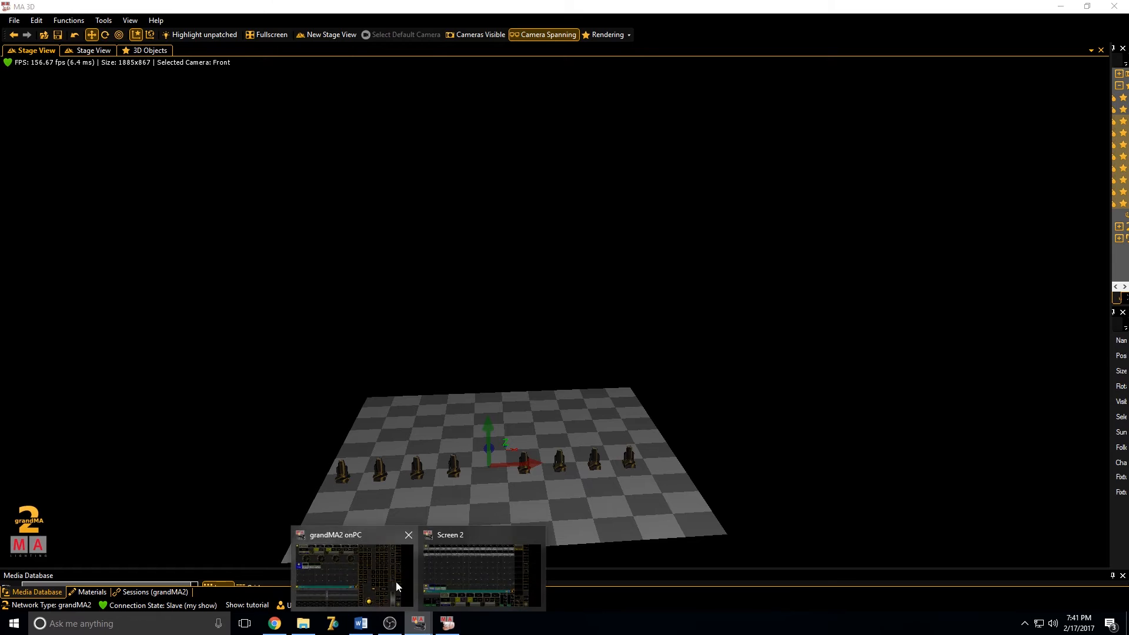
left_click(408, 595)
left_click(238, 101)
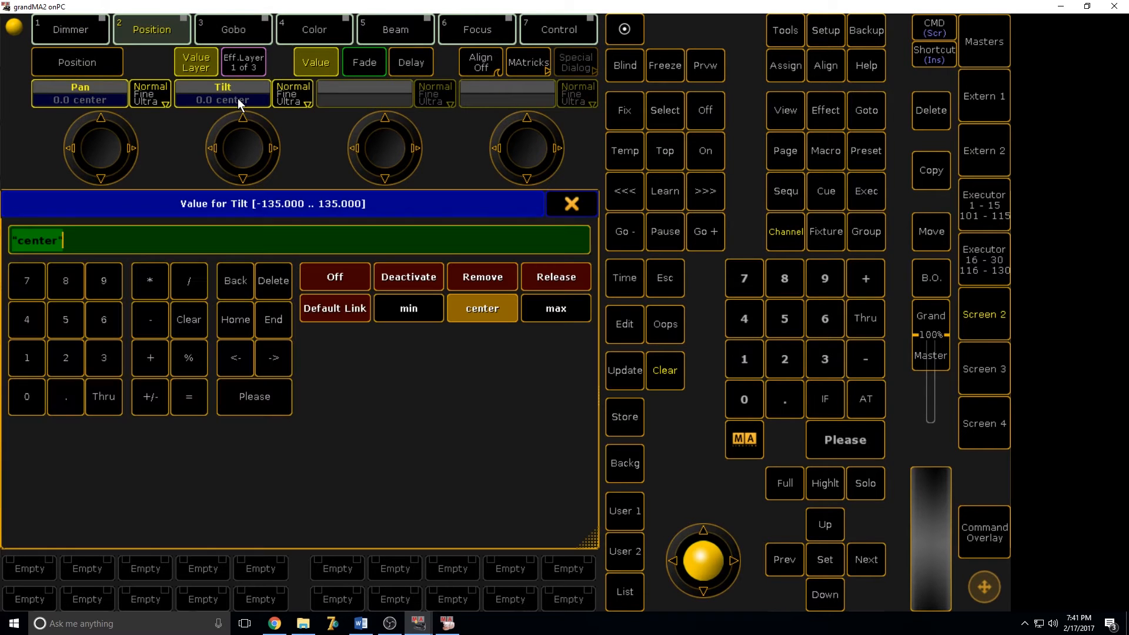
type("180")
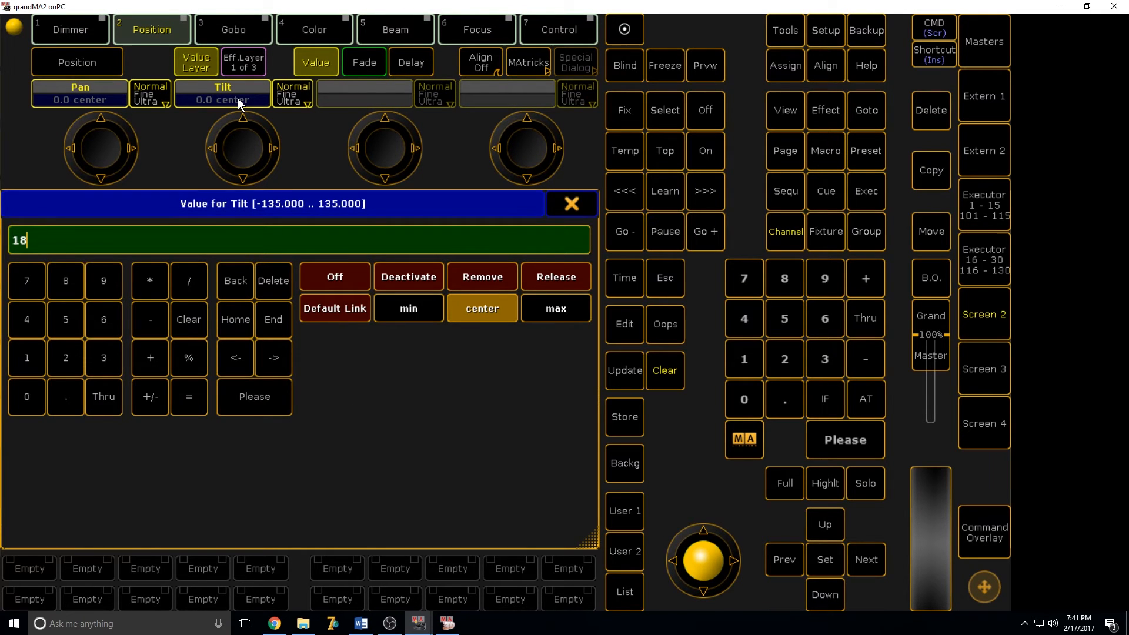
key("Return")
Turn on Highlight for the selected fixtures and check their orientation and beams in MA 3D
left_click(447, 625)
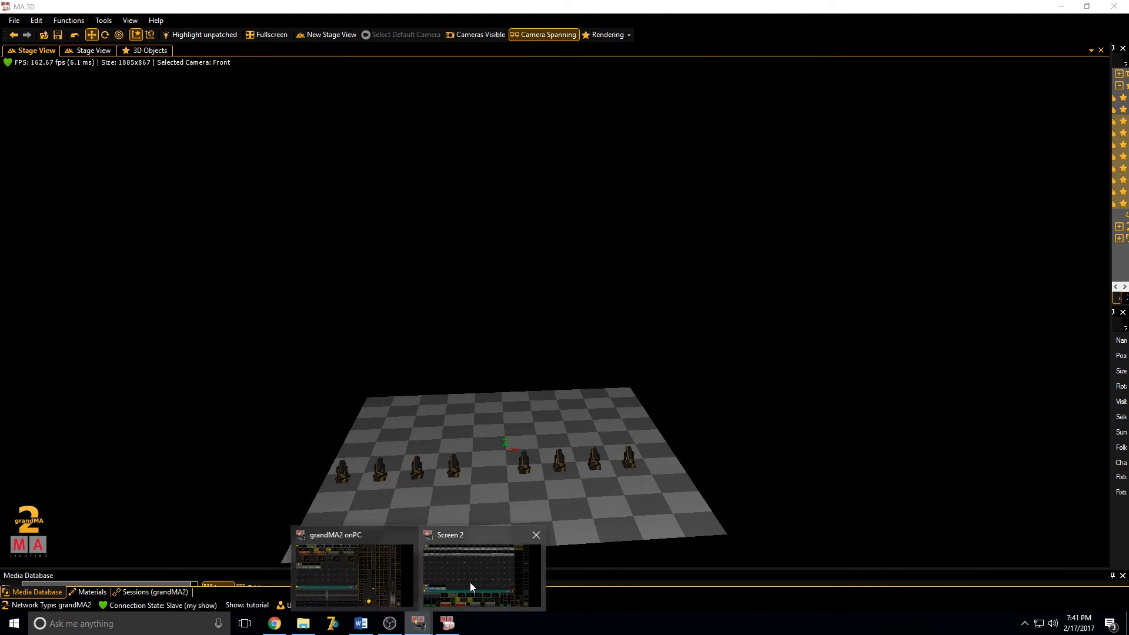
left_click(479, 568)
left_click(825, 483)
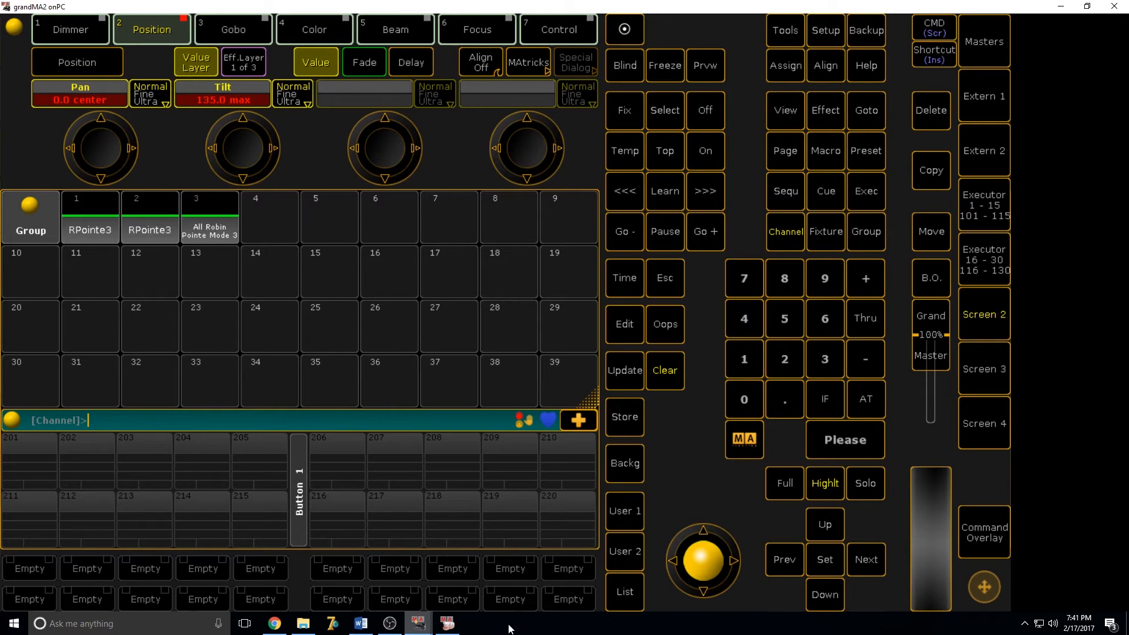
left_click(442, 629)
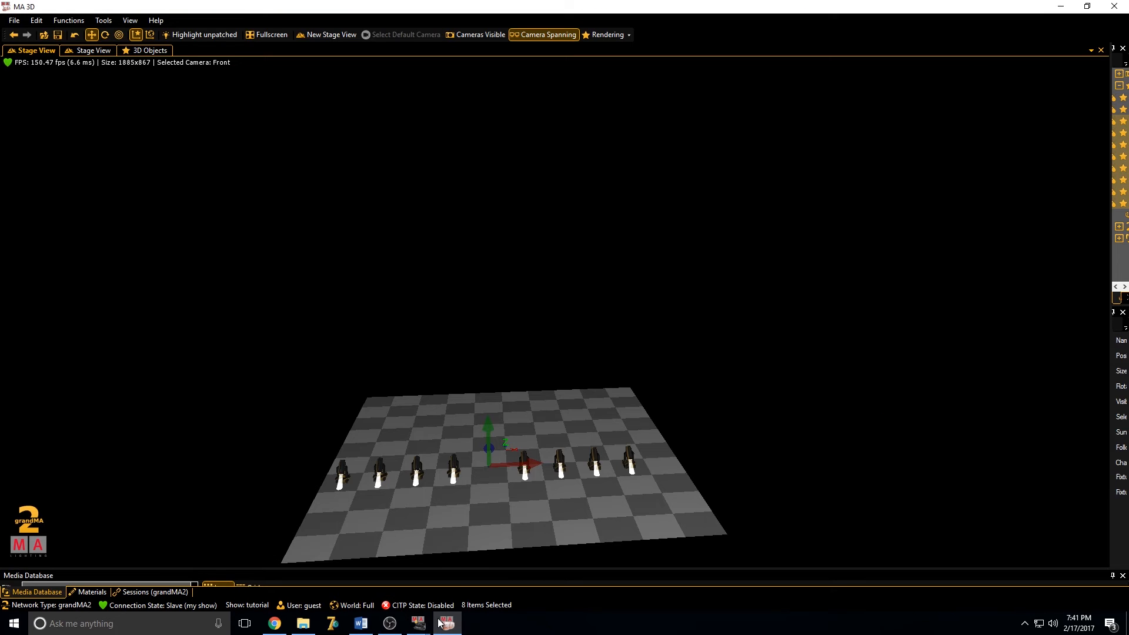
mouse_move(420, 629)
left_click(386, 579)
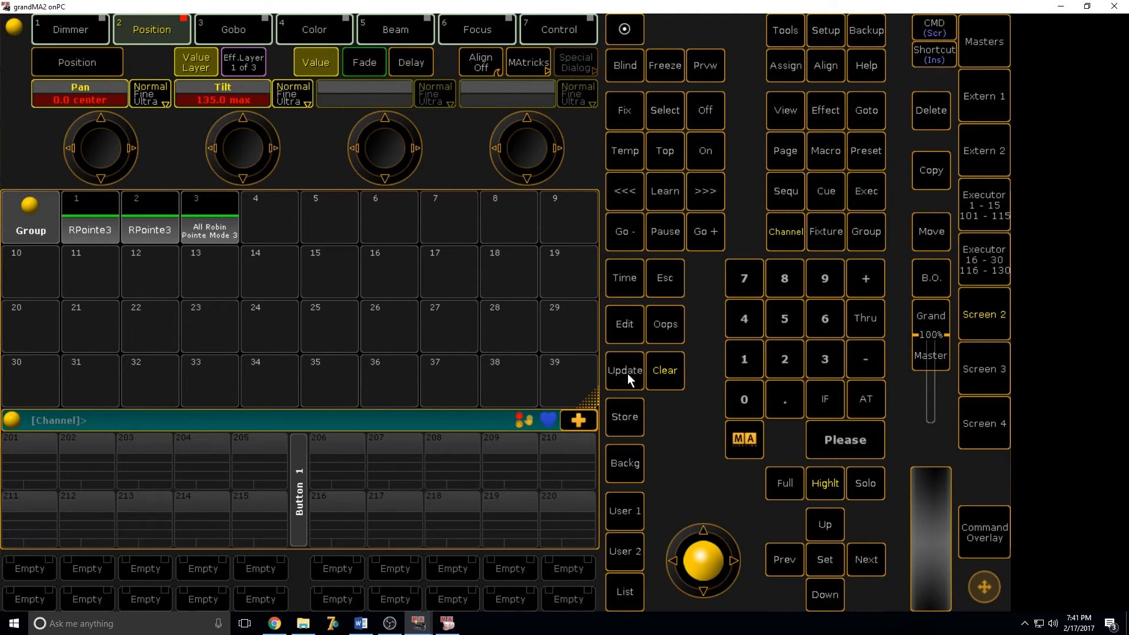
Clear the programmer and select group 1 again on Screen 2
left_click(669, 377)
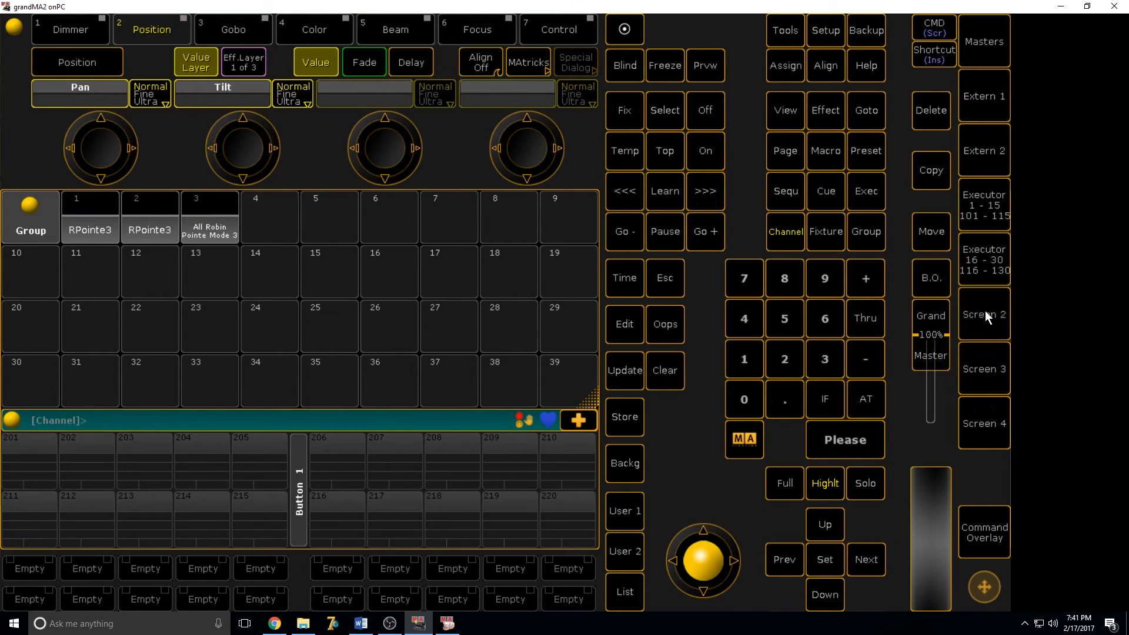
left_click(985, 312)
left_click(75, 418)
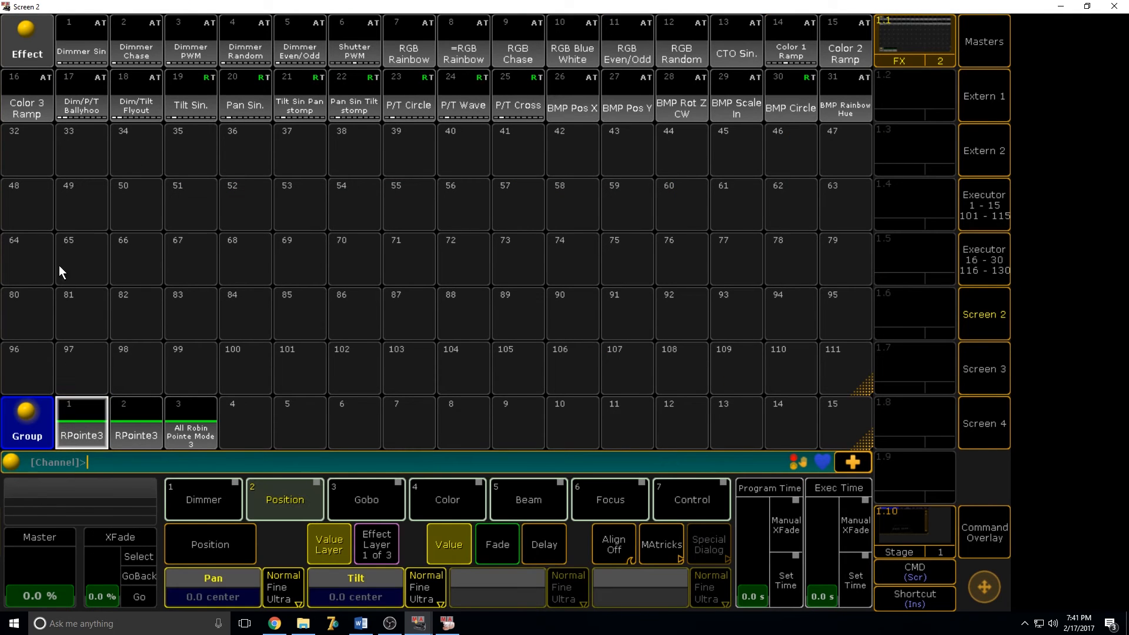
Open the empty effect 48 from the Effect pool in the Effect Editor
left_click(24, 203)
left_click(990, 532)
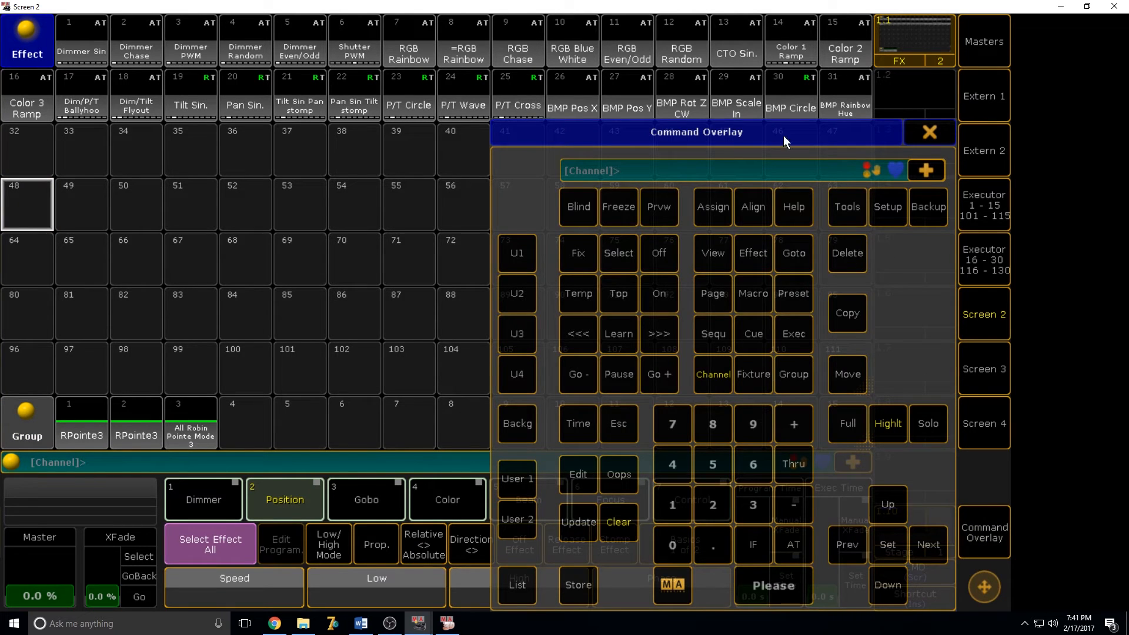
left_click(577, 474)
left_click(22, 205)
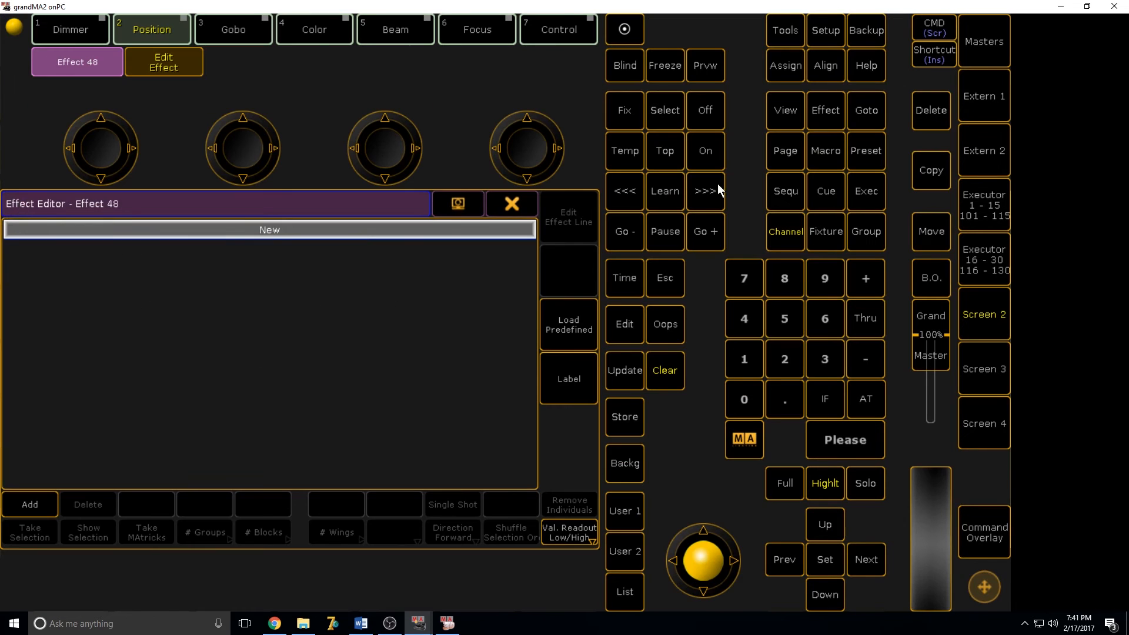
Add effect lines for the Position attributes Pan and Tilt to effect 48
left_click(29, 508)
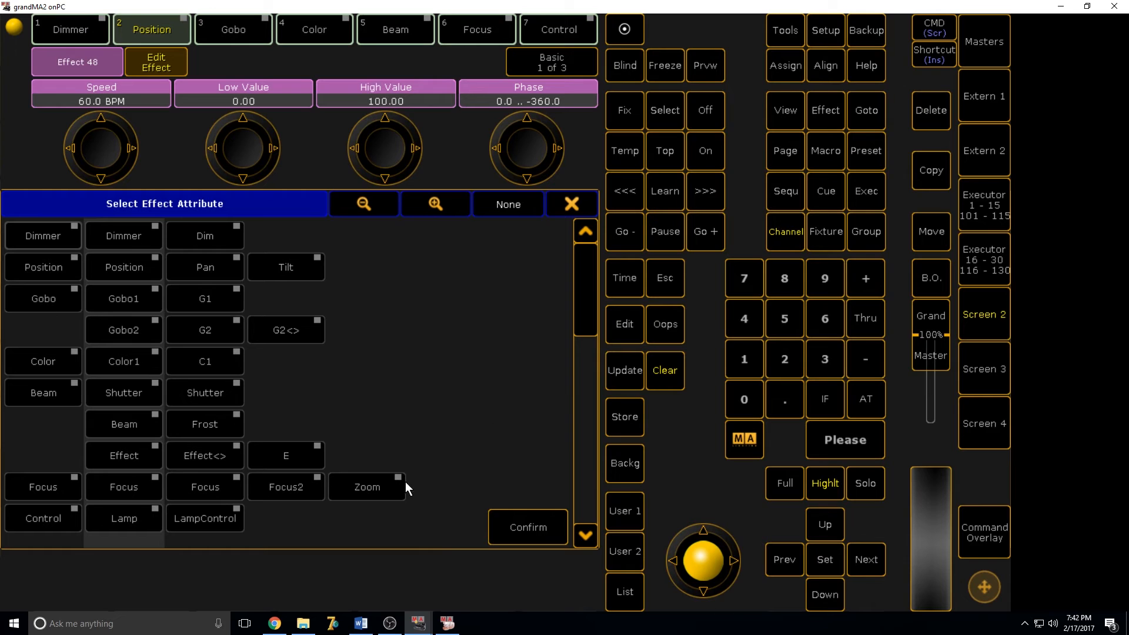
left_click_drag(580, 275, 573, 446)
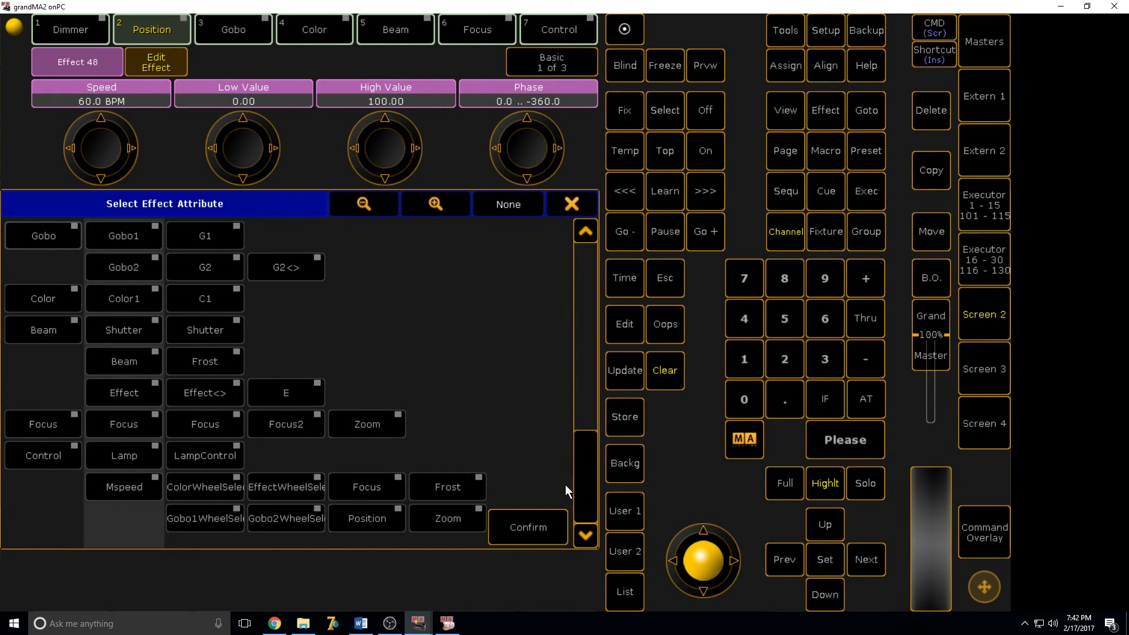
left_click_drag(578, 488, 591, 329)
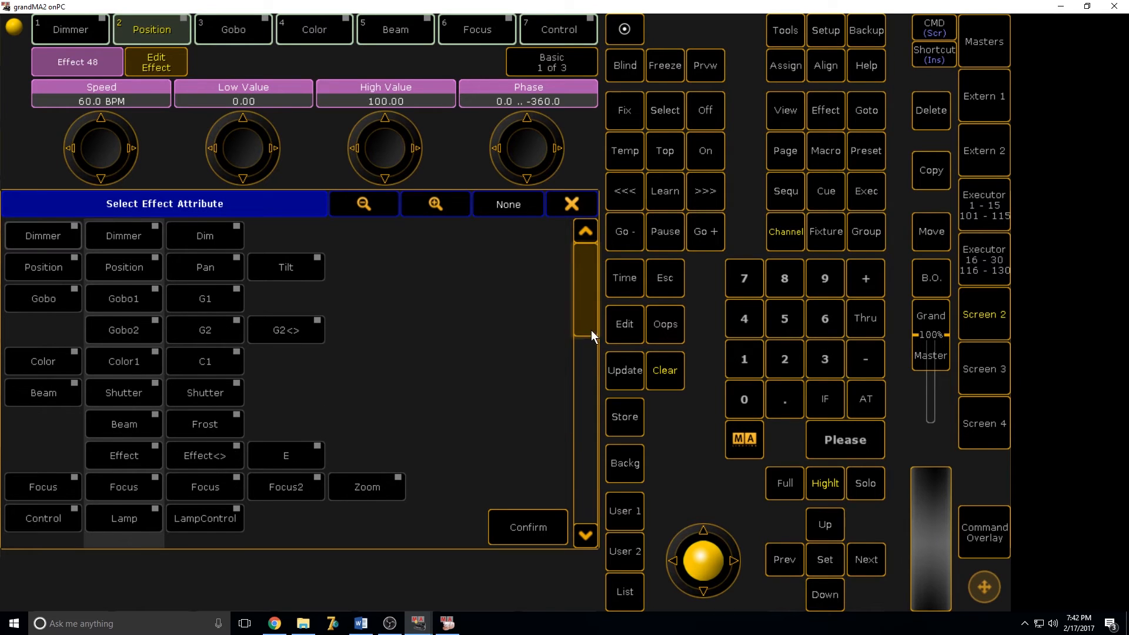
left_click(55, 273)
left_click(534, 527)
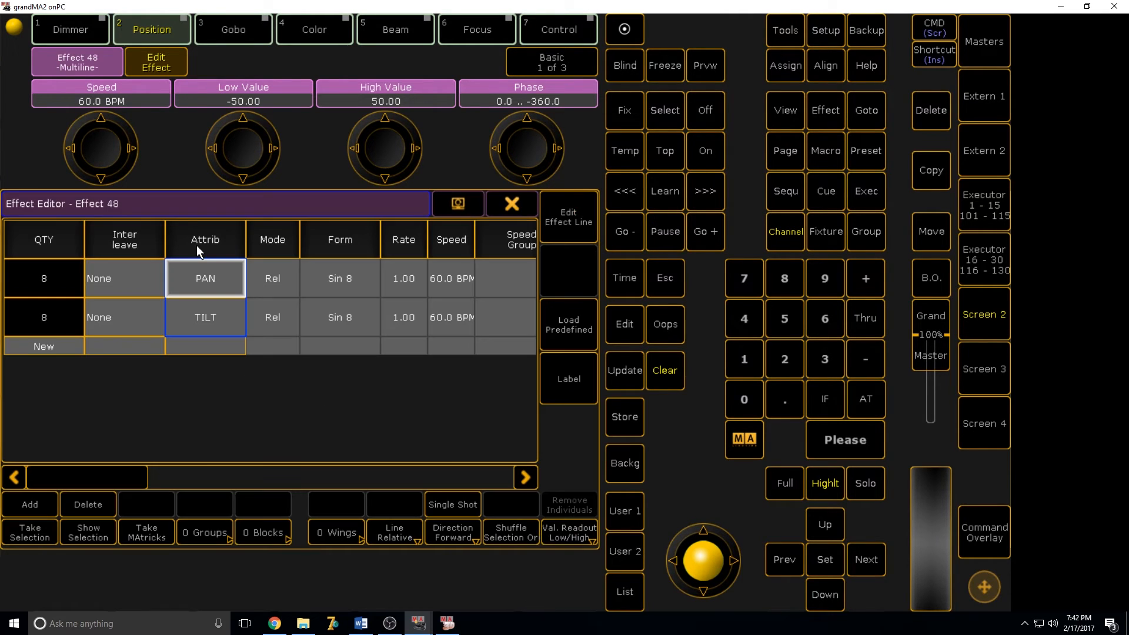
Set the mode of both the Tilt and Pan lines in effect 48 to Abs
left_click(290, 316)
left_click(290, 316)
left_click(285, 272)
left_click(284, 272)
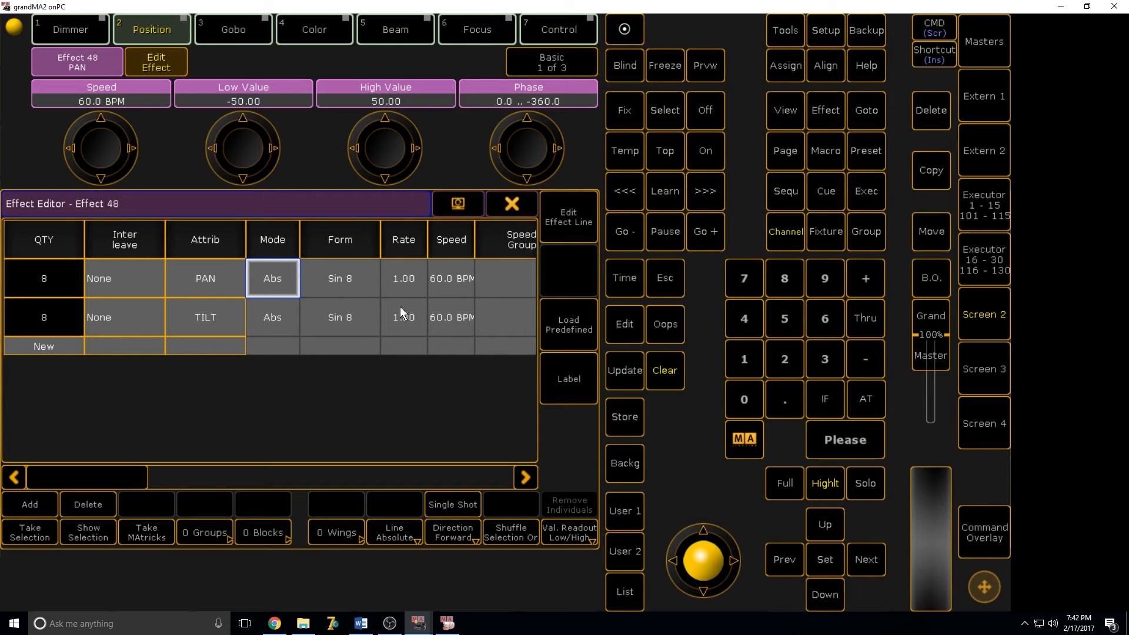
Assign the form Circle 19.1 to the Pan line and Circle 19.2 to the Tilt line of effect 48
left_click(354, 275)
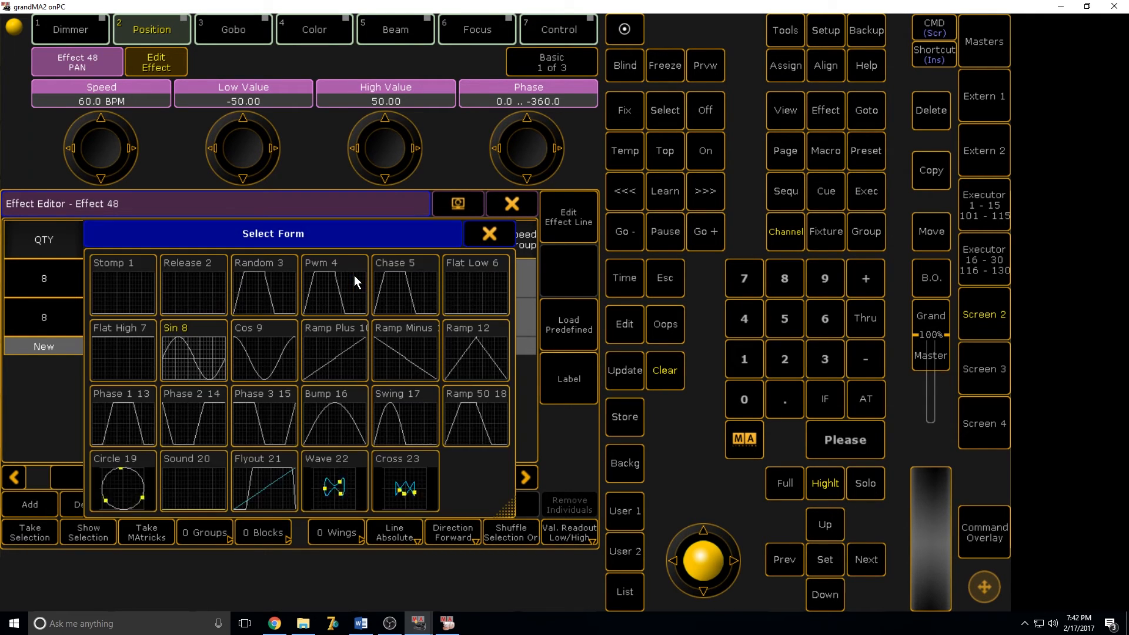
left_click(488, 236)
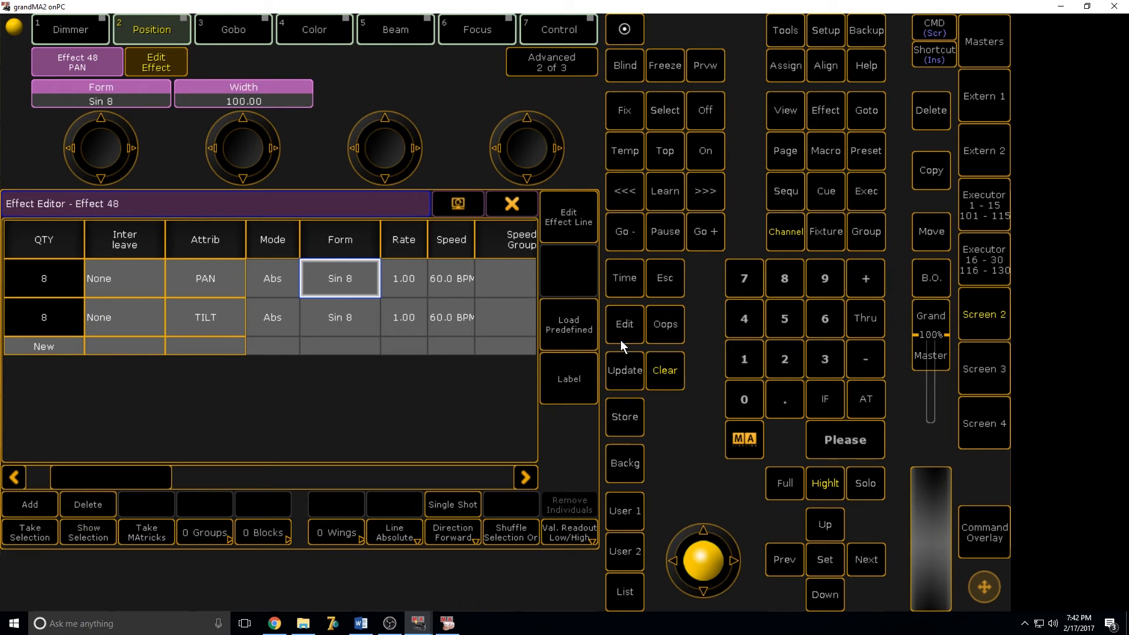
left_click(331, 278)
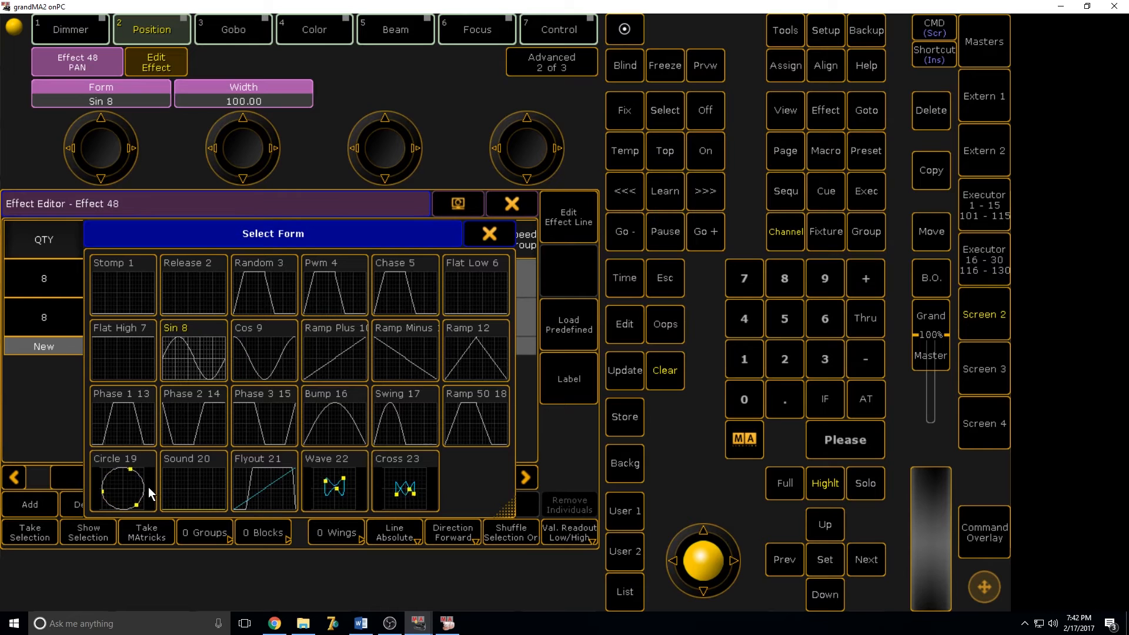
left_click(101, 478)
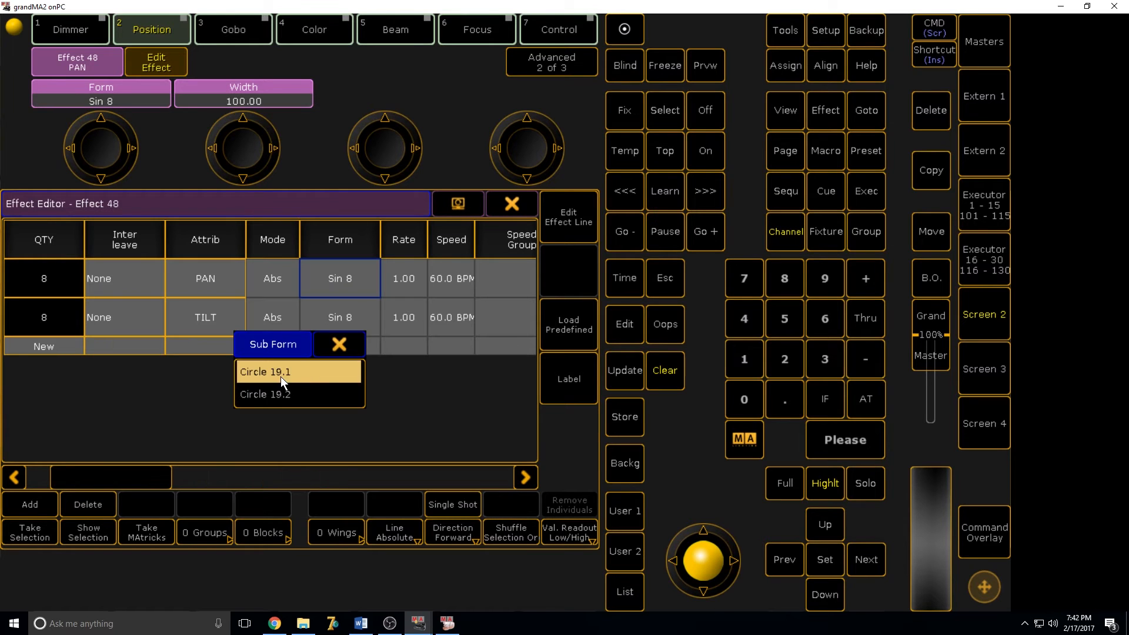
left_click(280, 376)
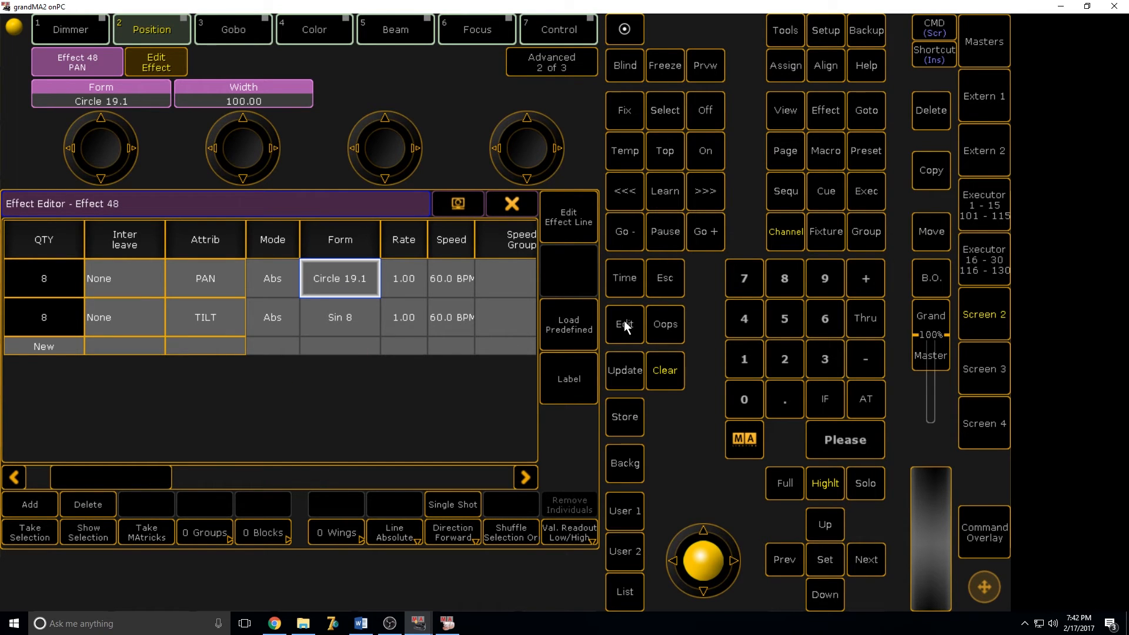
left_click(326, 312)
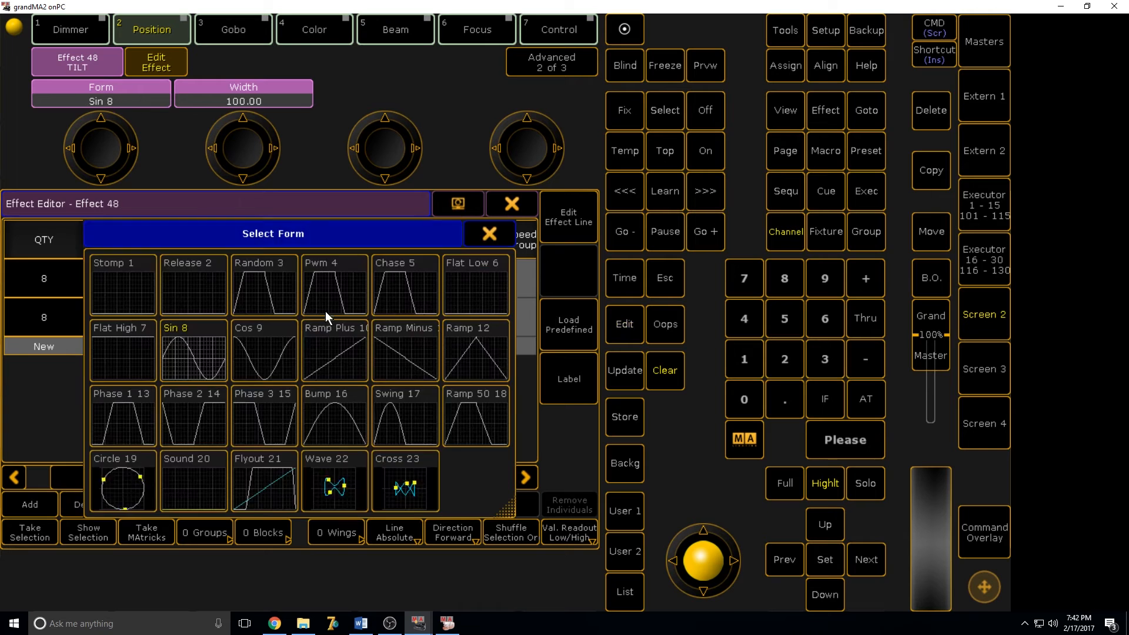
left_click(132, 482)
left_click(270, 394)
Set the speed of the Pan line in effect 48 to 5 BPM
left_click_drag(120, 476, 252, 474)
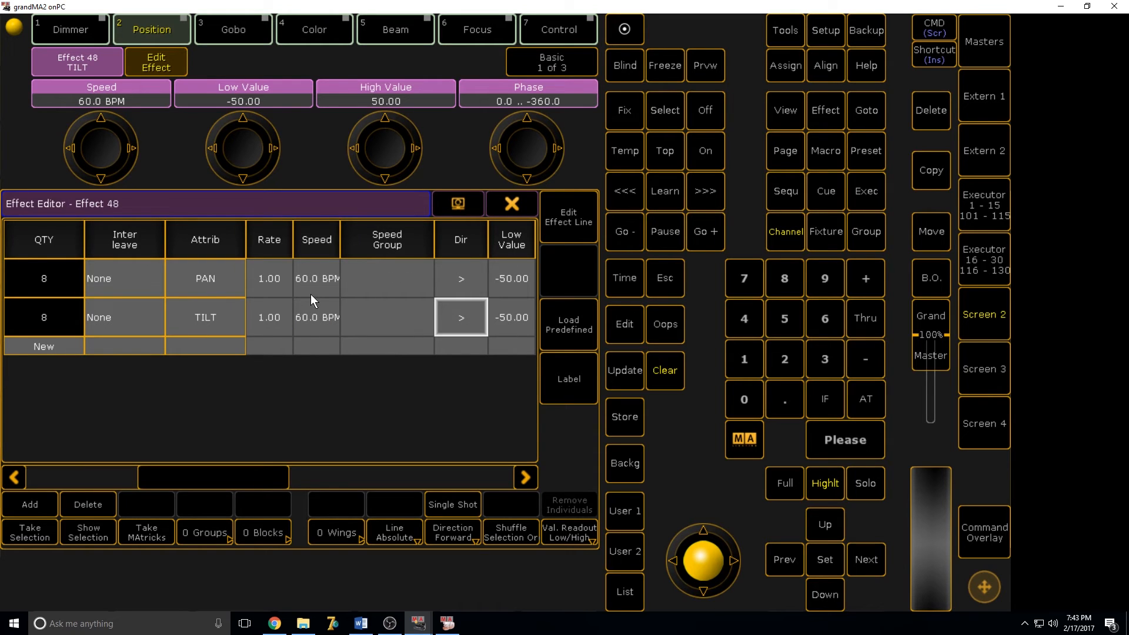
double_click(348, 278)
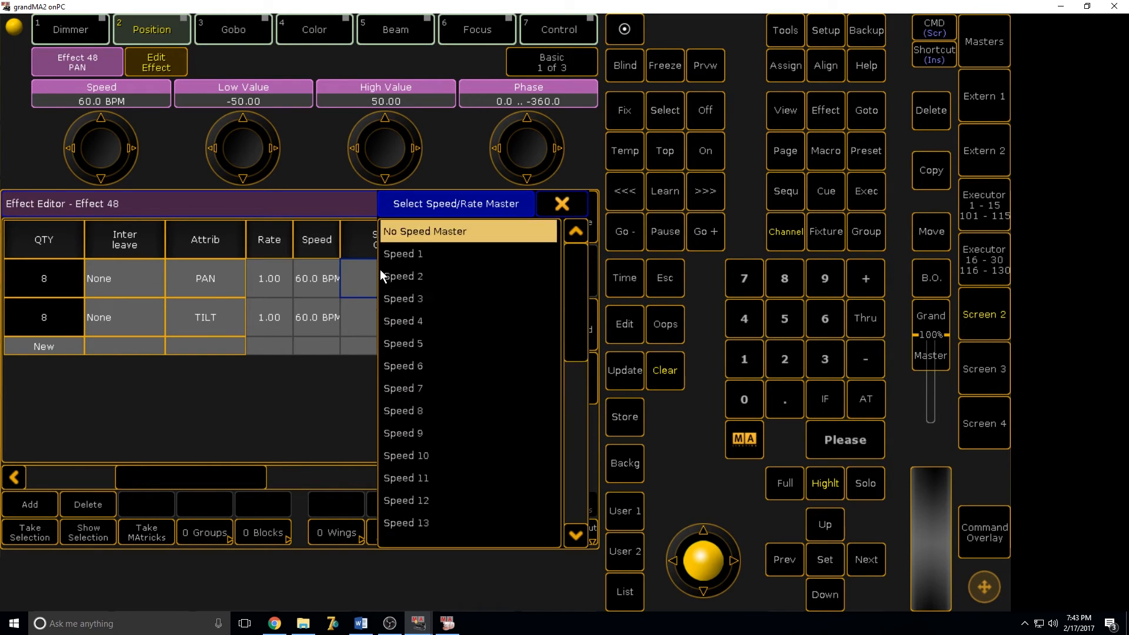
left_click(531, 220)
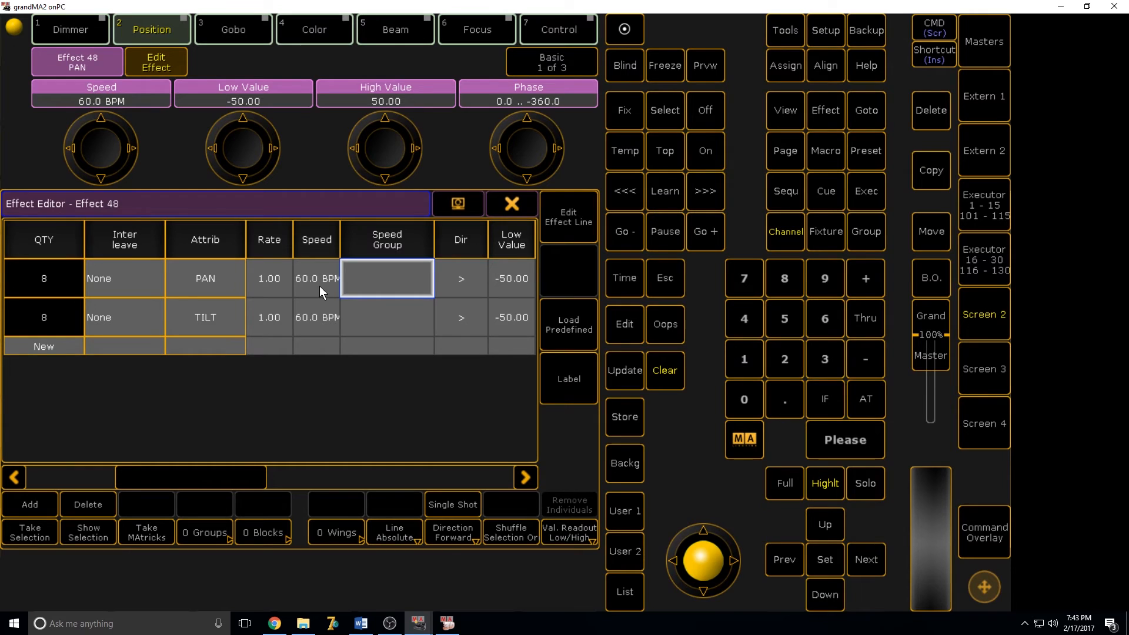
double_click(320, 286)
type("5")
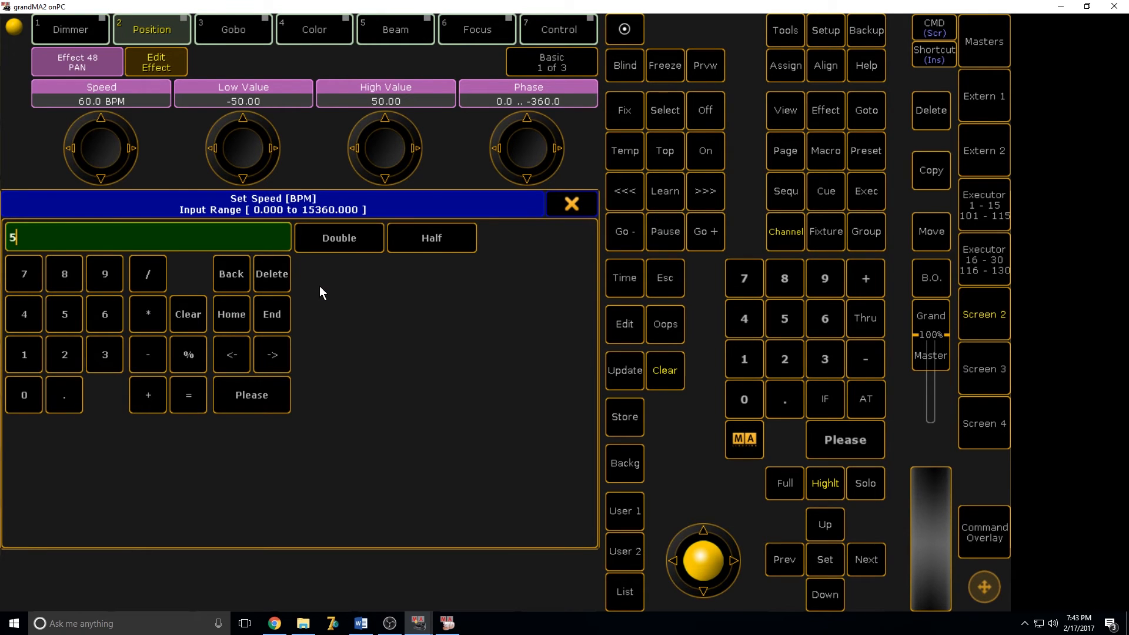
key("Return")
Set the speed of the Tilt line in effect 48 to 5 BPM
double_click(354, 327)
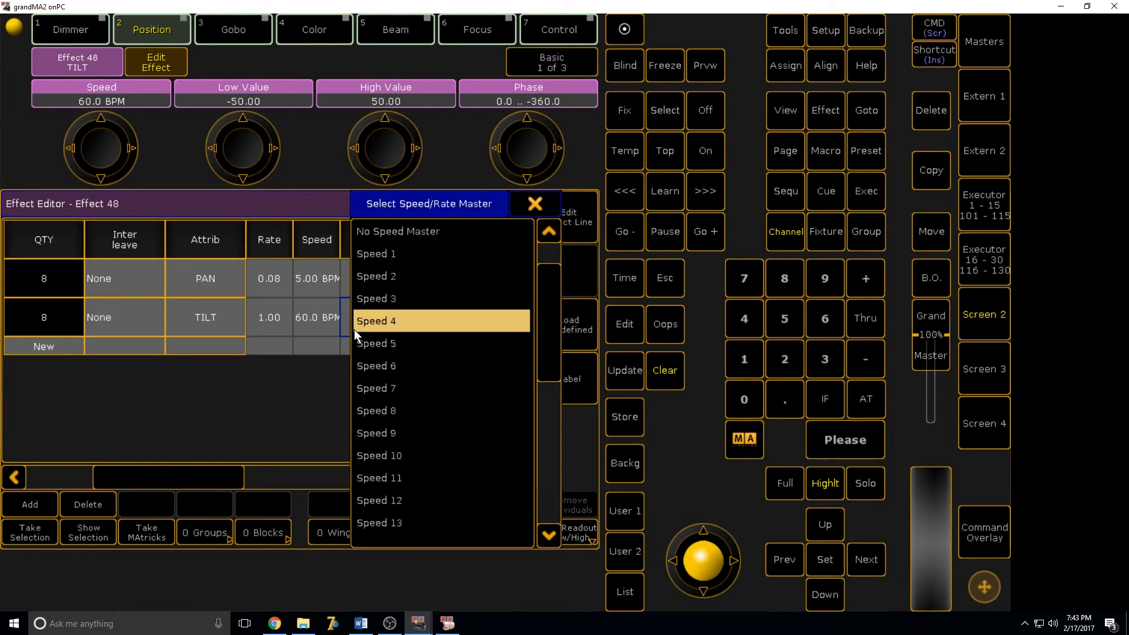
left_click(305, 322)
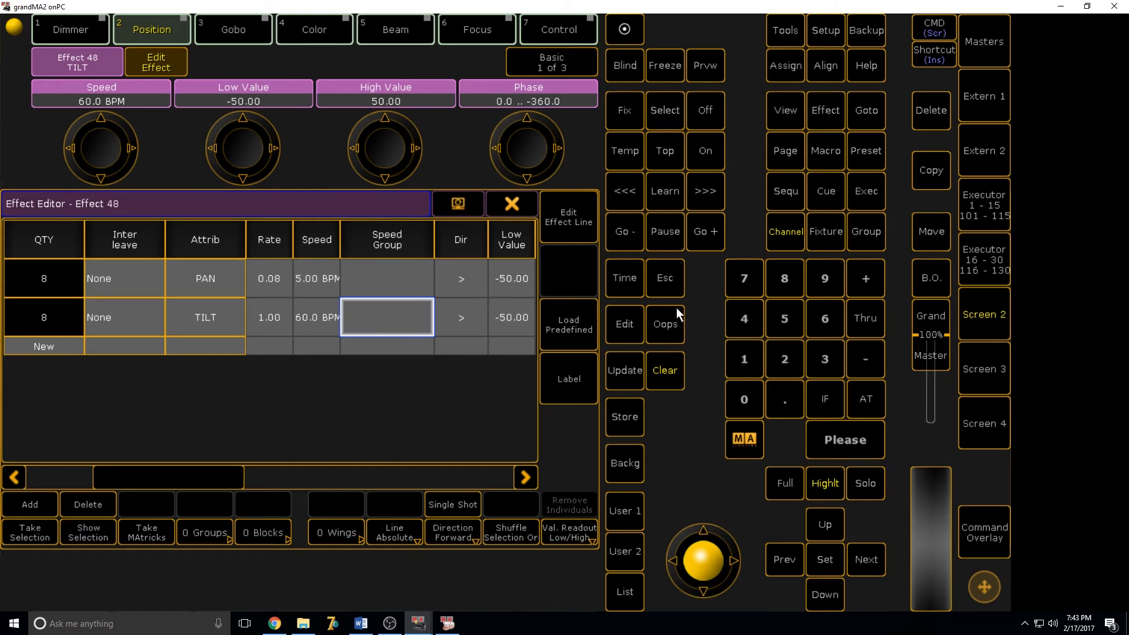
left_click(647, 327)
left_click(301, 388)
left_click(331, 318)
type("5.0")
key("Return")
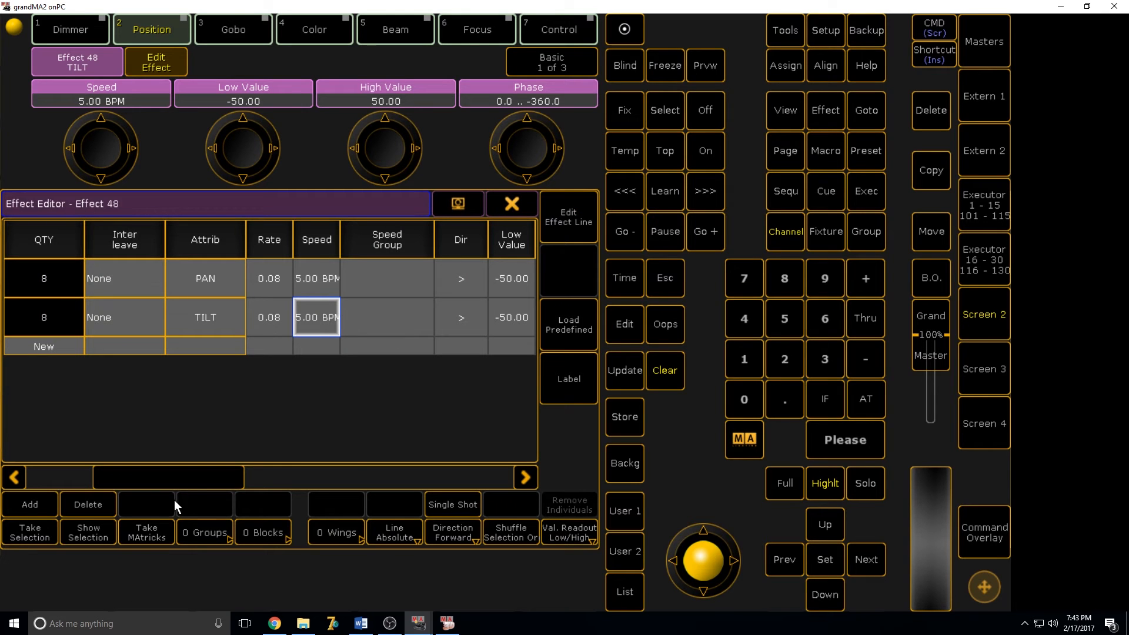
Set the Wings of effect 48 to -2 for the Pan line and 2 for the Tilt line
left_click_drag(195, 476, 453, 450)
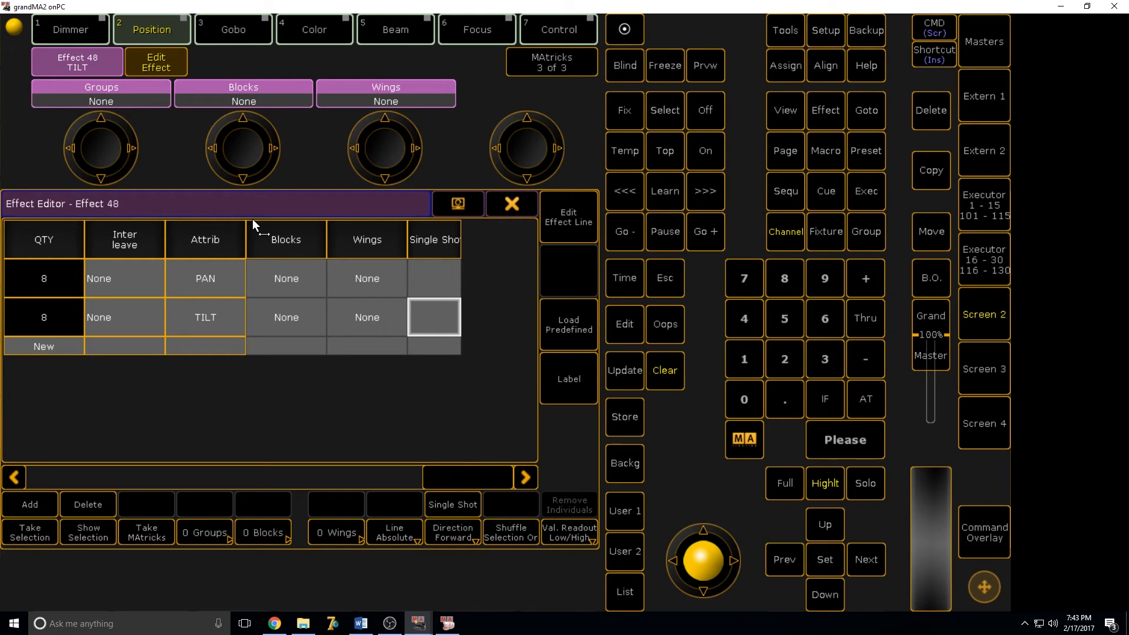
left_click(610, 326)
left_click(382, 283)
type("-2")
key("Return")
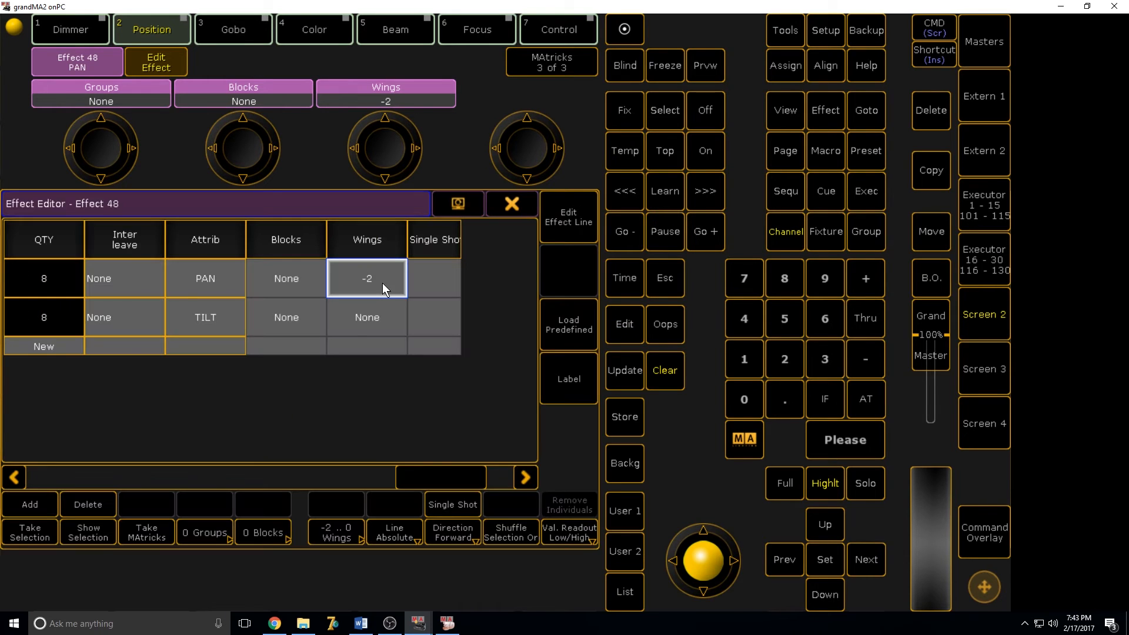
left_click(397, 320)
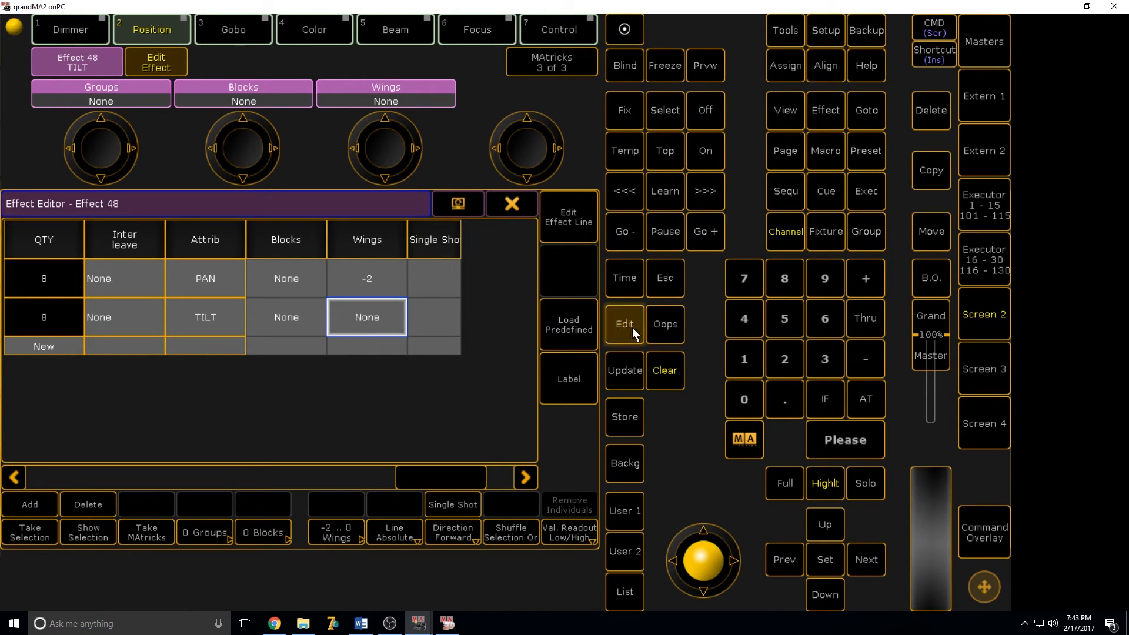
left_click(391, 322)
type("2")
key("Return")
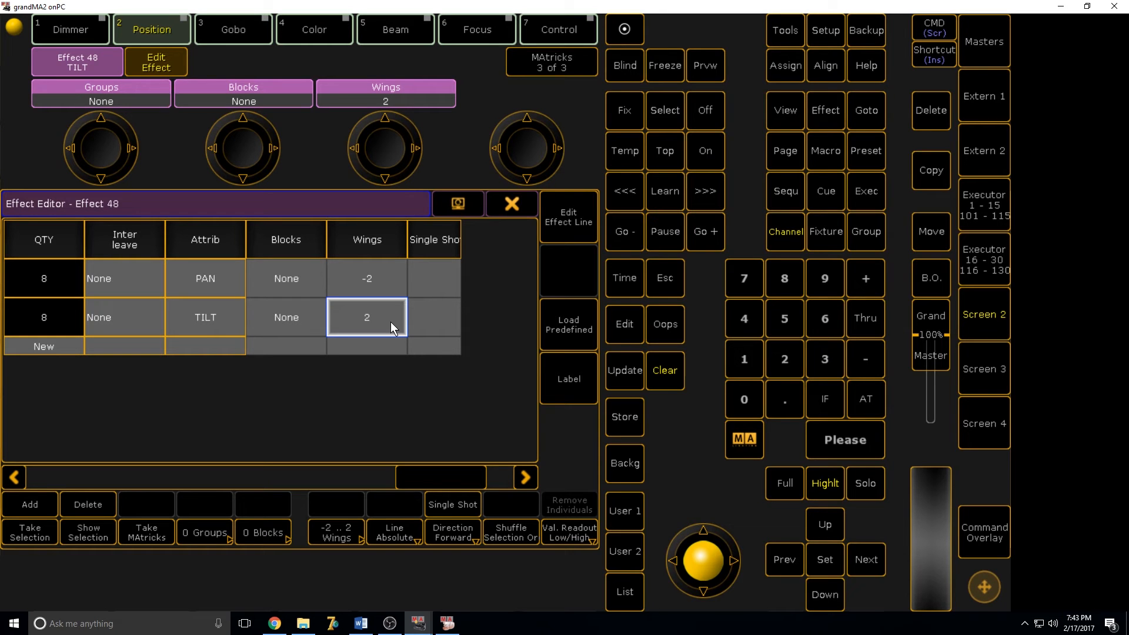
Close the Effect Editor, then select fixture group 1 and bring up its dimmers
left_click(509, 206)
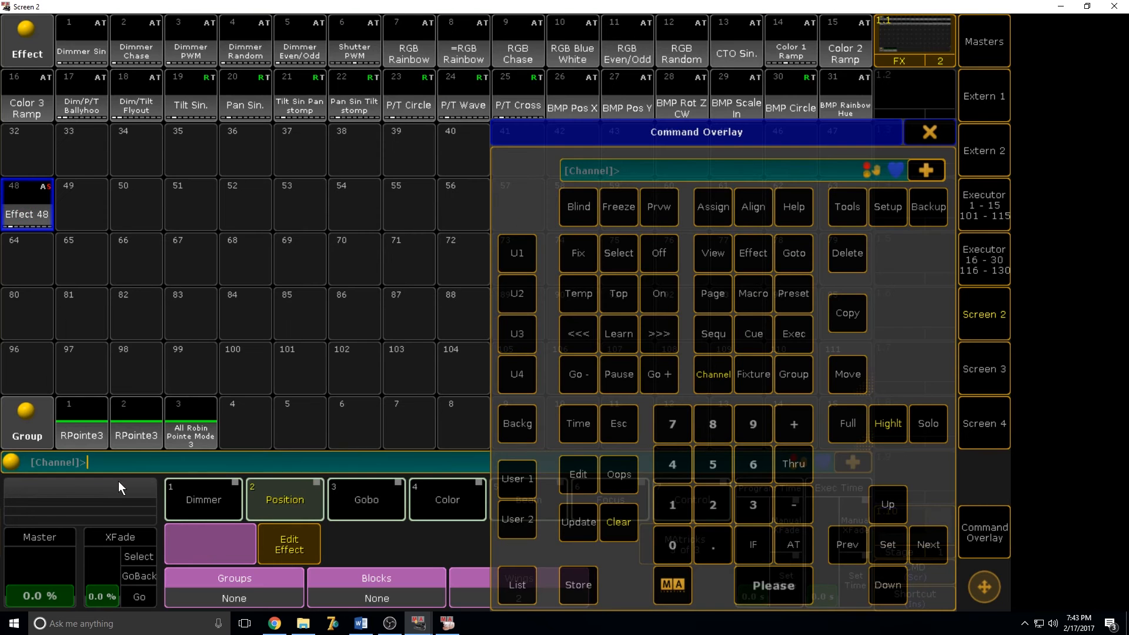
left_click(929, 133)
left_click(82, 419)
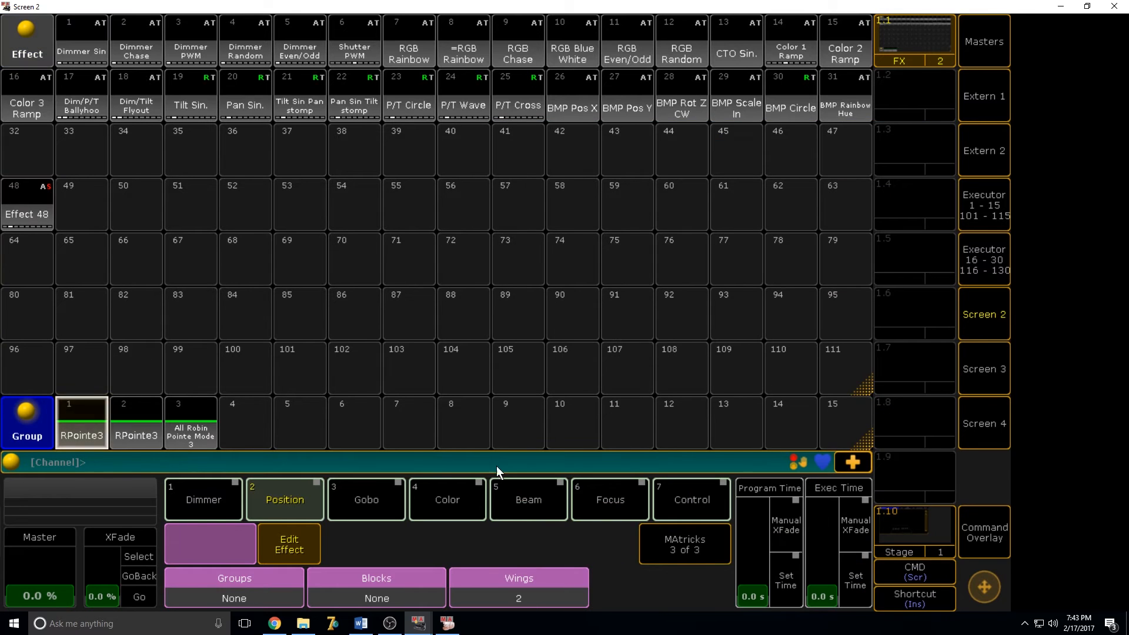
left_click(975, 532)
left_click(803, 556)
left_click(800, 549)
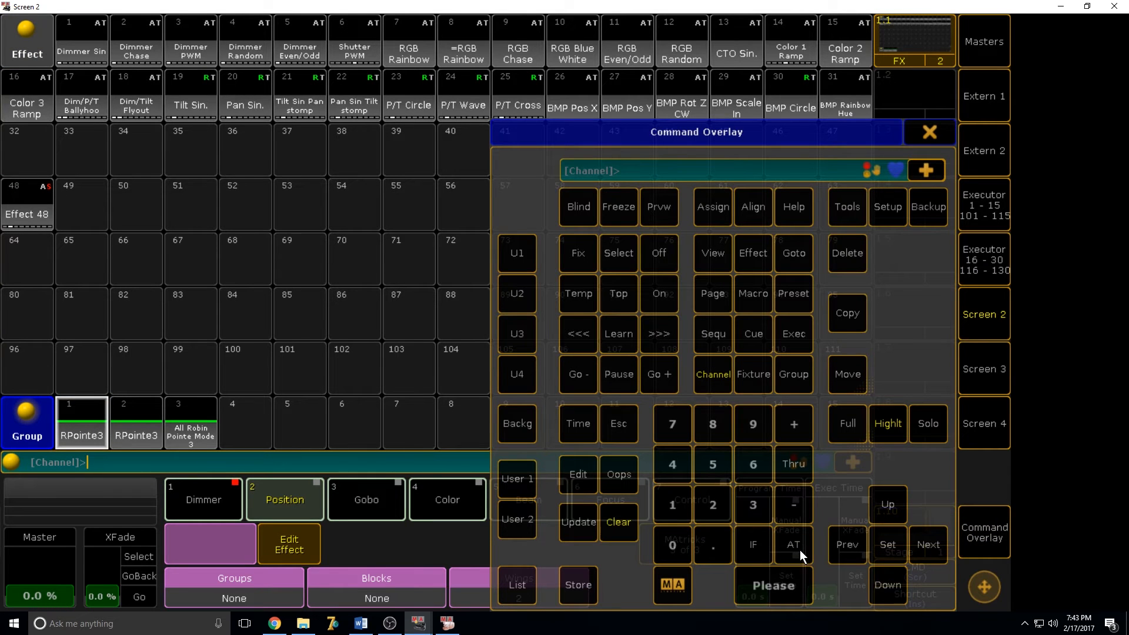
Apply effect 48 to the selected fixtures and watch the beams in the MA 3D stage view
left_click(20, 206)
left_click(446, 623)
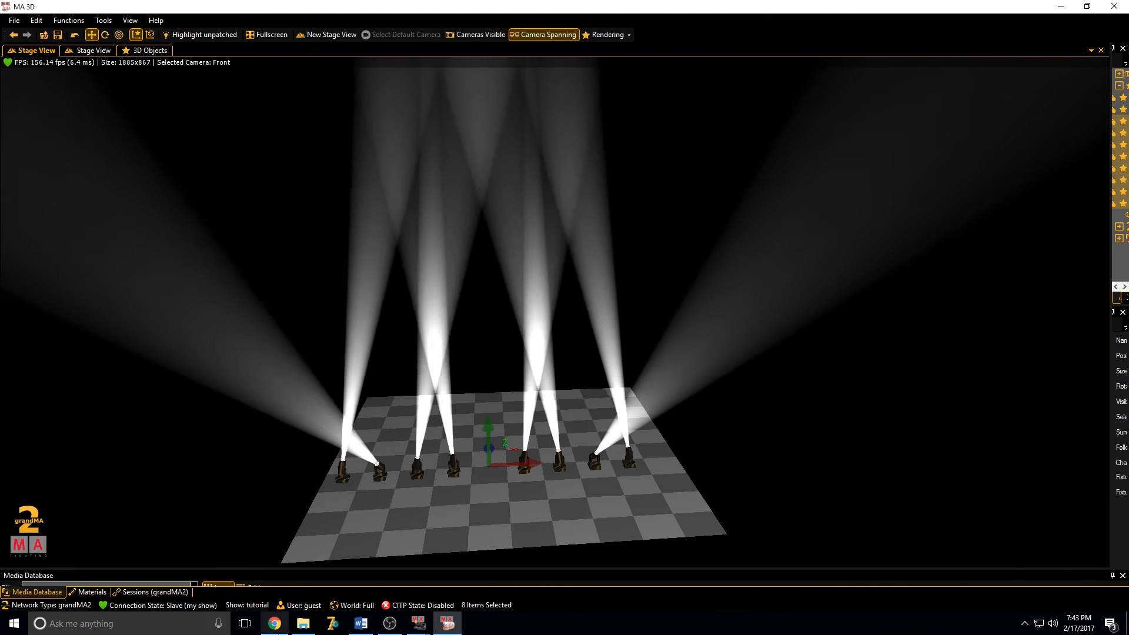
mouse_move(418, 626)
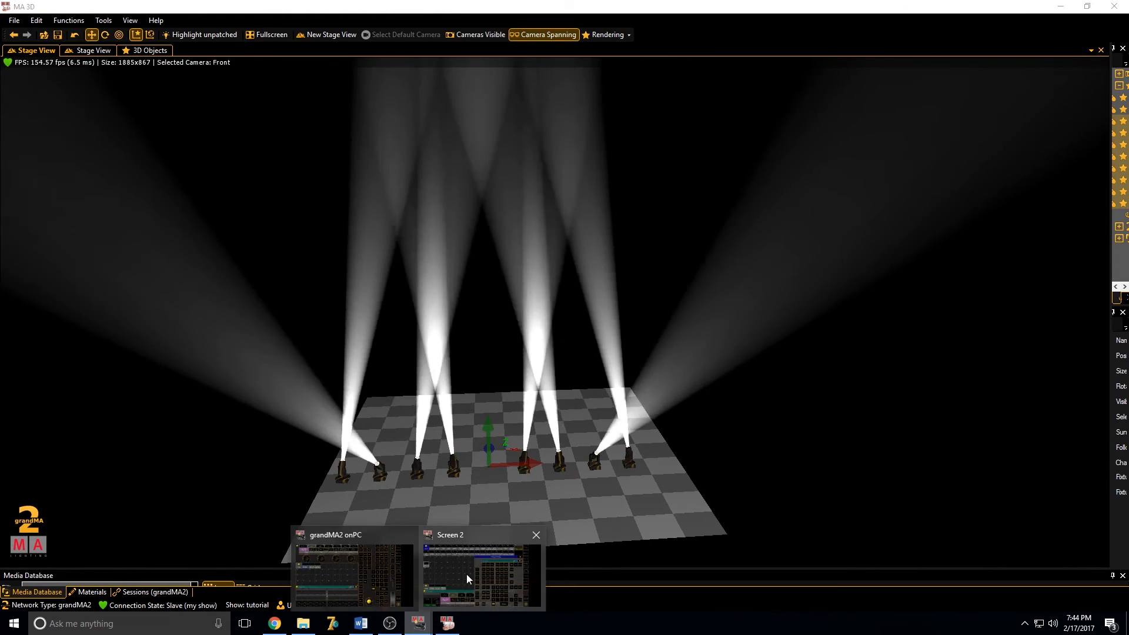
left_click(467, 573)
Reopen effect 48 for editing and set the Wings of its Pan line to 2
left_click(583, 478)
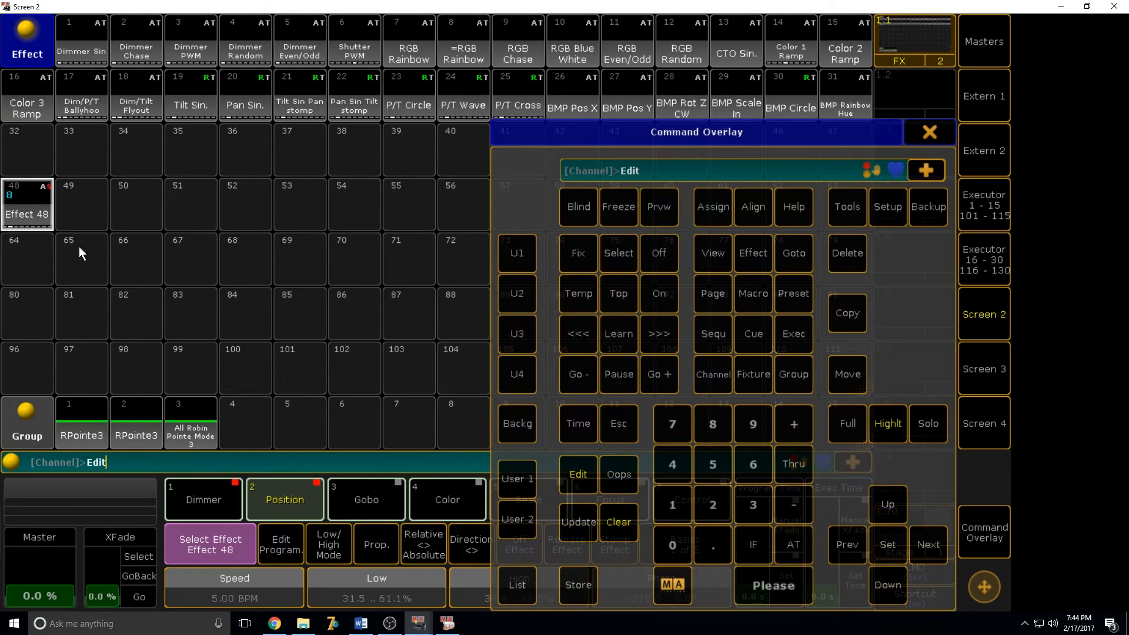
left_click(27, 206)
left_click_drag(174, 477, 423, 476)
left_click(384, 281)
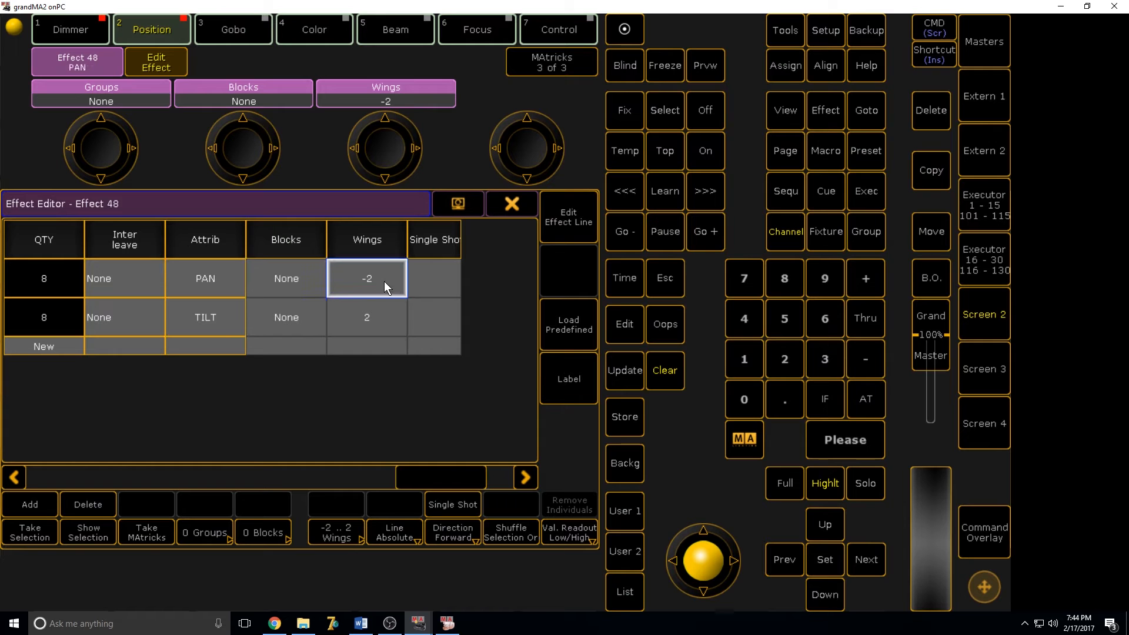
left_click(625, 324)
left_click(348, 263)
type("2")
key("Return")
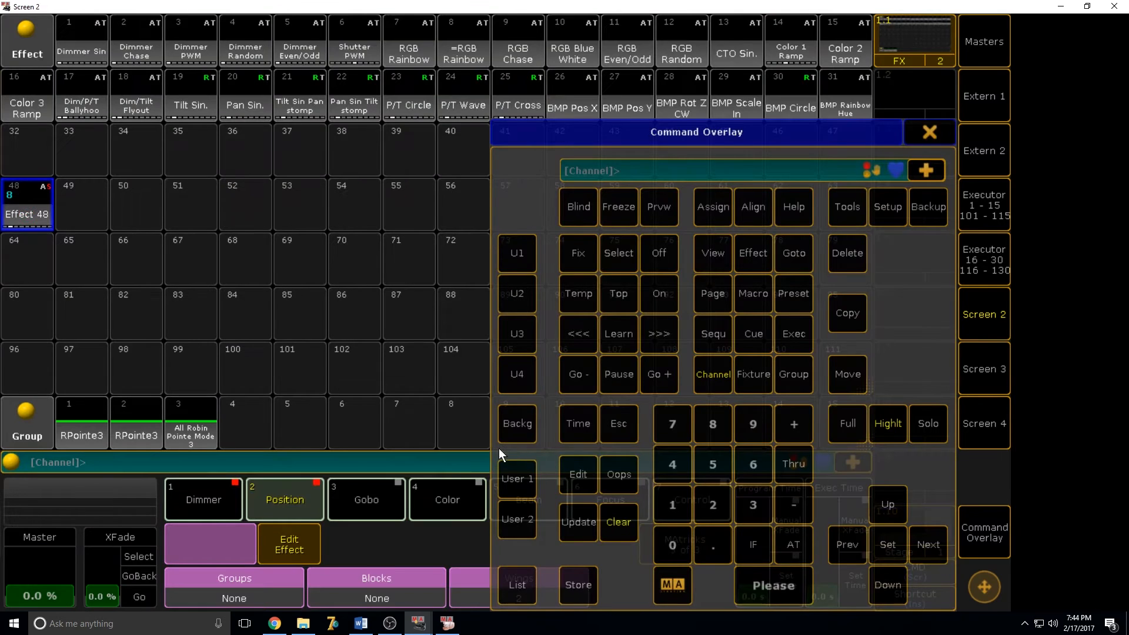
Switch to MA 3D to examine the beam movement with matching Pan and Tilt wings
left_click(446, 623)
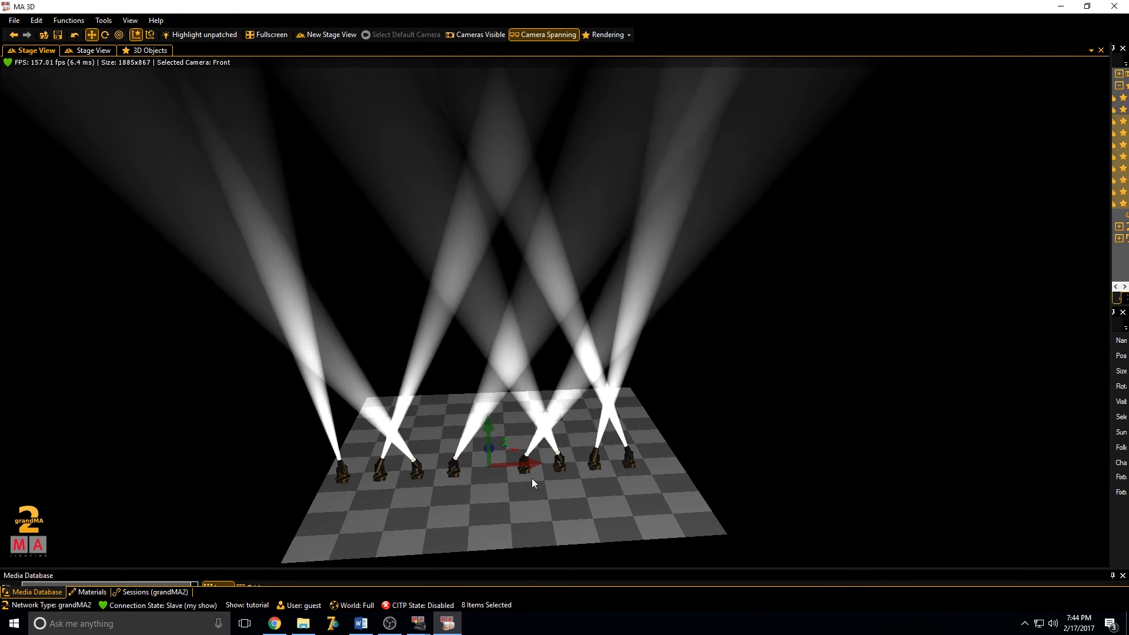
mouse_move(418, 623)
left_click(475, 567)
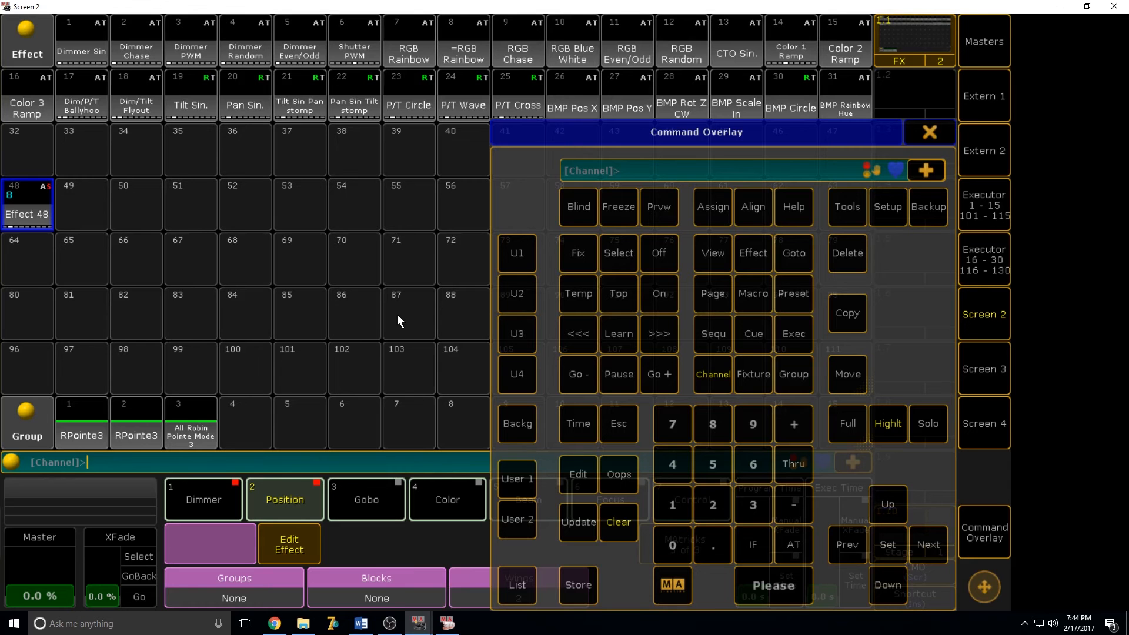
Reset the Wings of both the Pan and Tilt lines in effect 48 to None and close the editor
left_click(561, 470)
left_click(35, 197)
left_click_drag(156, 478, 462, 478)
left_click(365, 287)
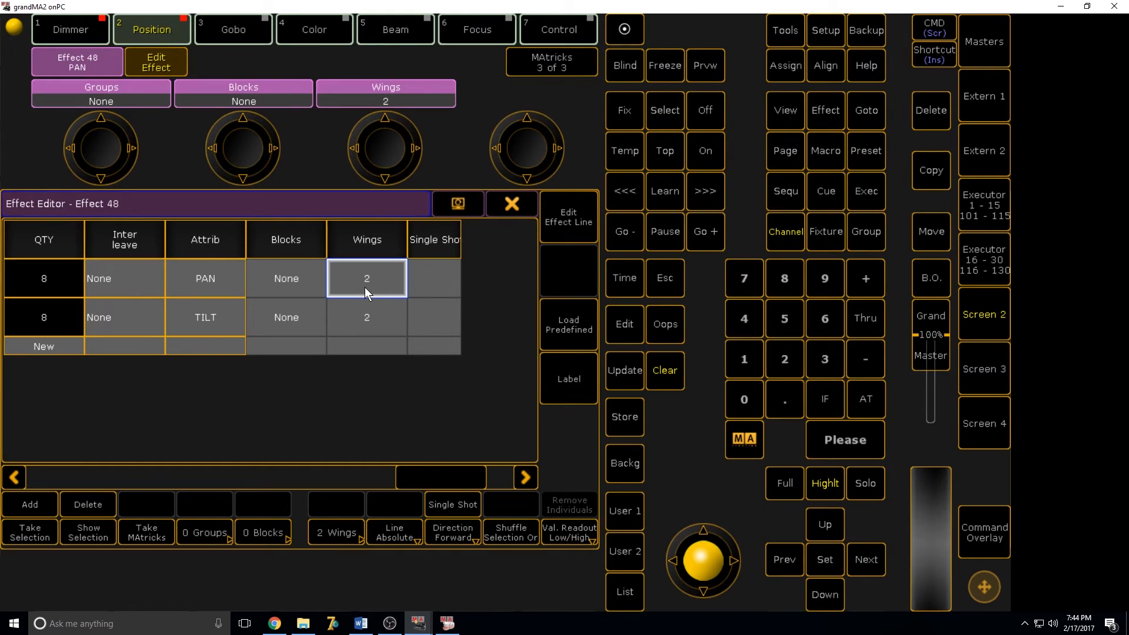
left_click(625, 321)
left_click(393, 285)
key("Return")
left_click(630, 323)
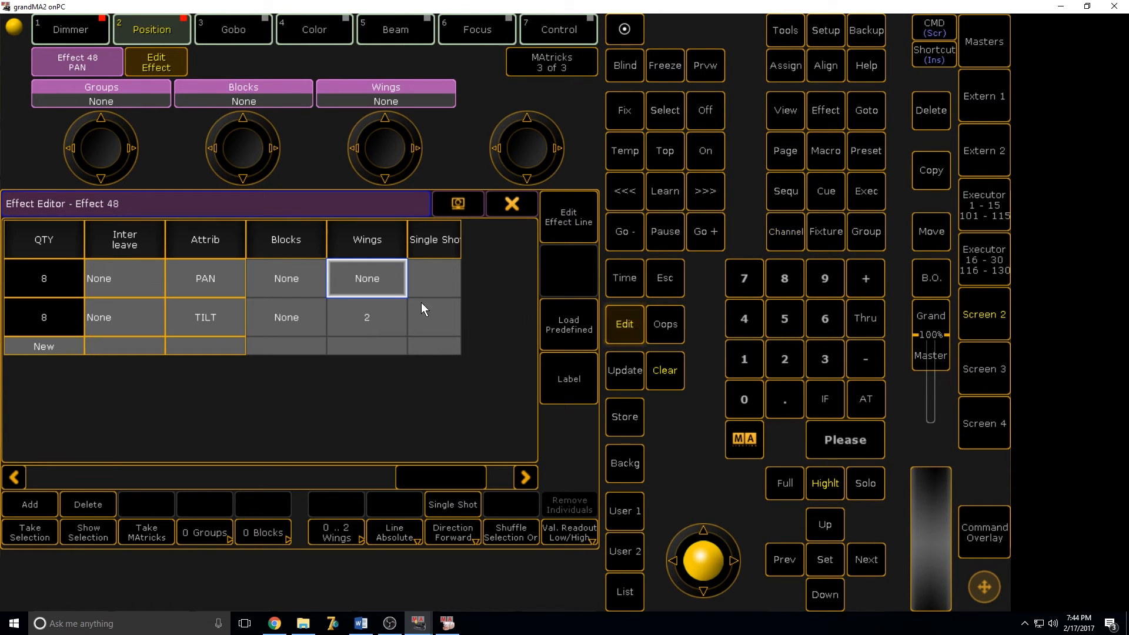
left_click(342, 323)
key("Return")
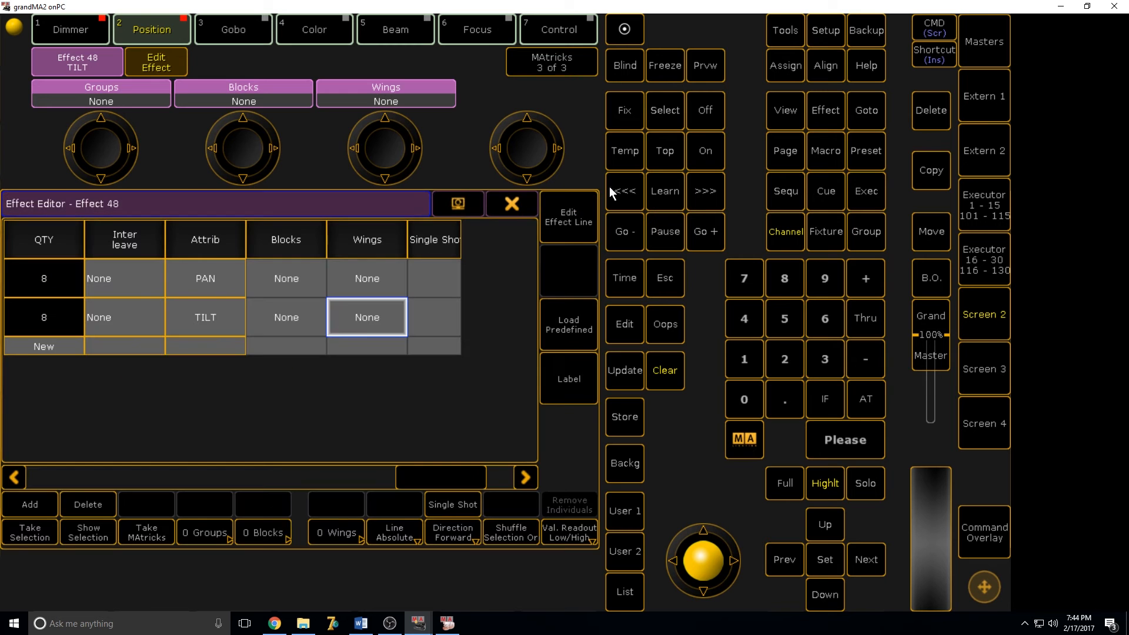
left_click(529, 204)
Switch to MA 3D to examine the circle movement without wings
left_click(447, 623)
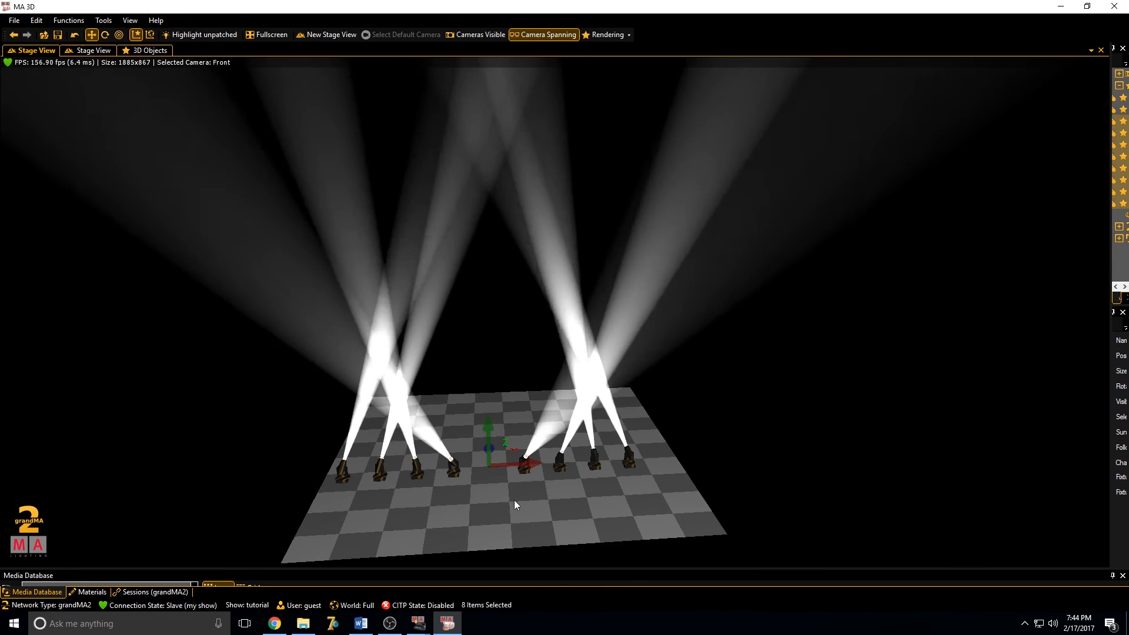
left_click(421, 625)
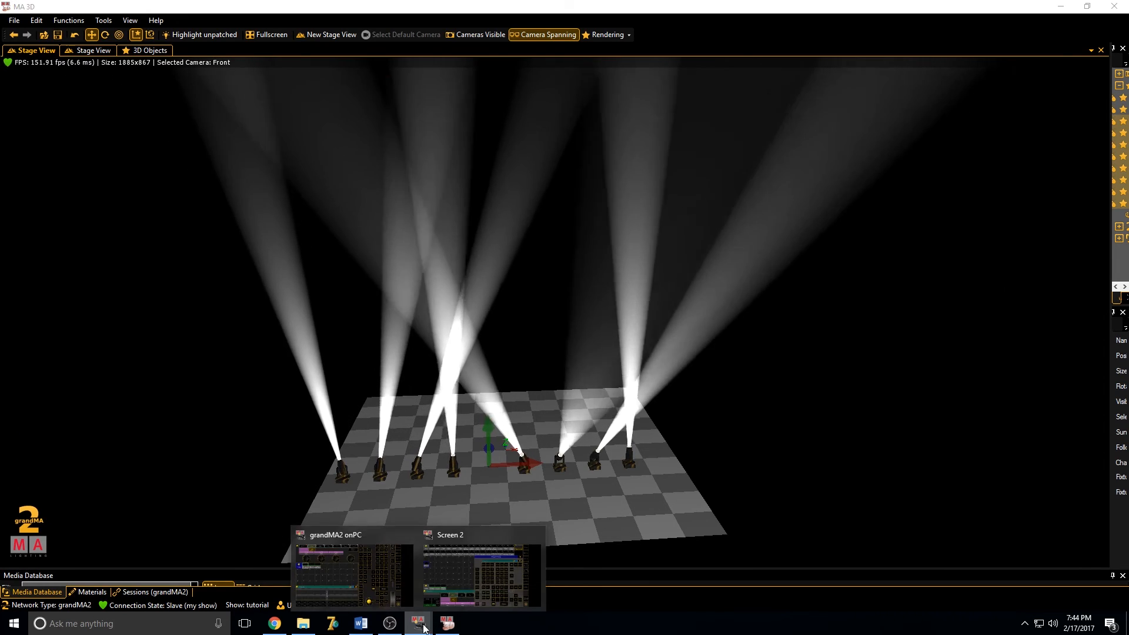
left_click(434, 585)
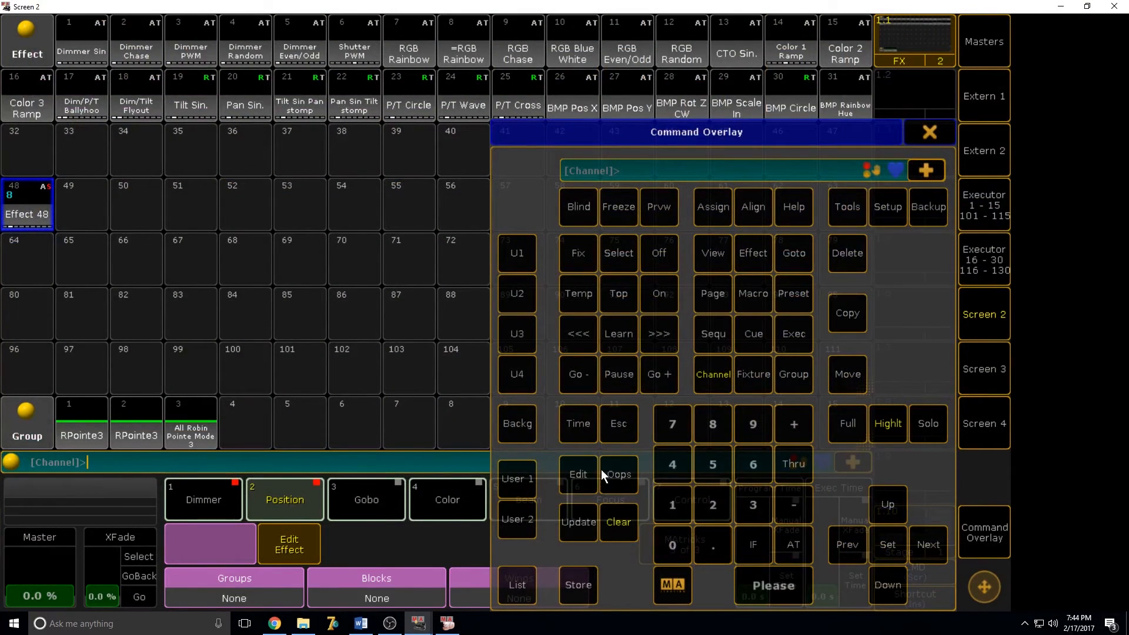
Reopen effect 48 and set the Pan line's Low Value to -40 and High Value to 40
left_click(584, 472)
left_click(22, 196)
left_click_drag(176, 477, 312, 464)
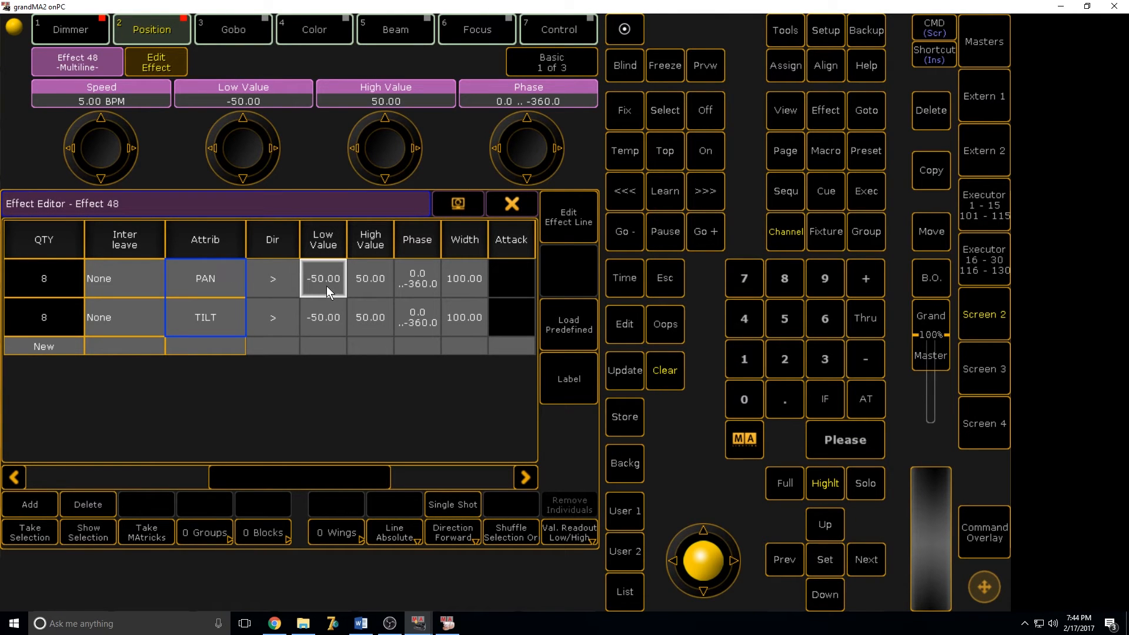
left_click(627, 327)
left_click(324, 272)
type("-40")
key("Return")
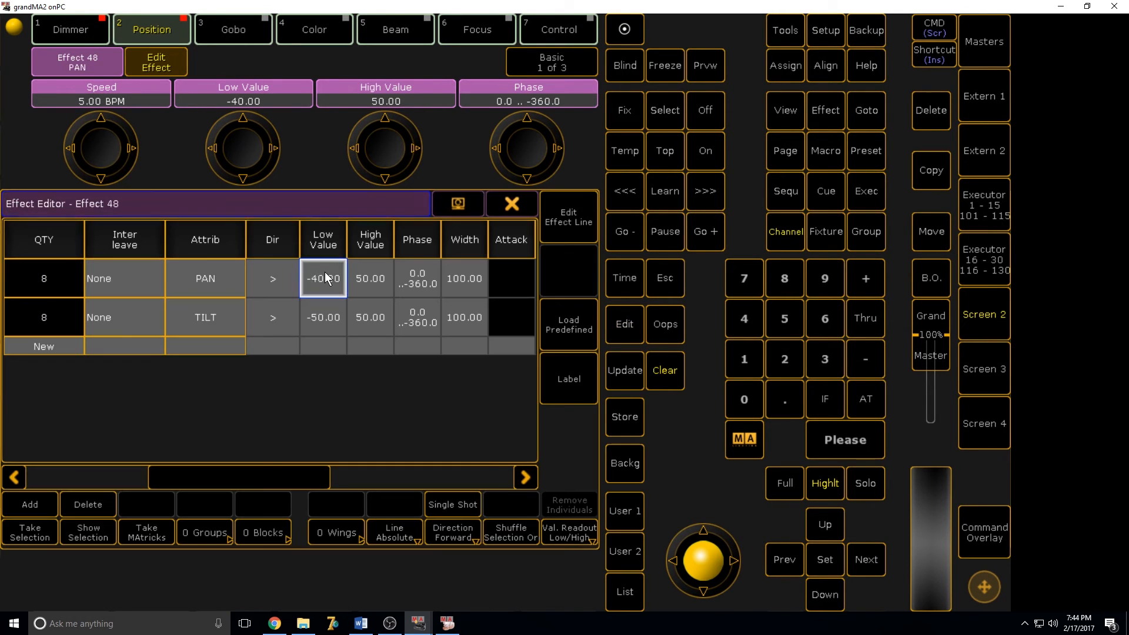
left_click(625, 323)
left_click(362, 278)
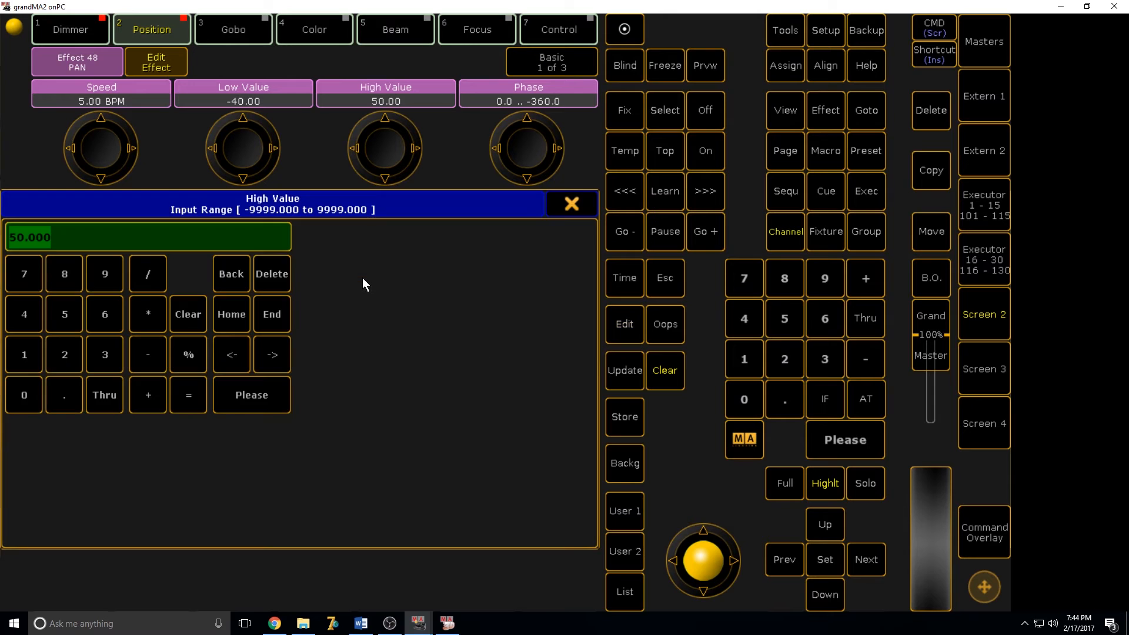
type("40")
key("Return")
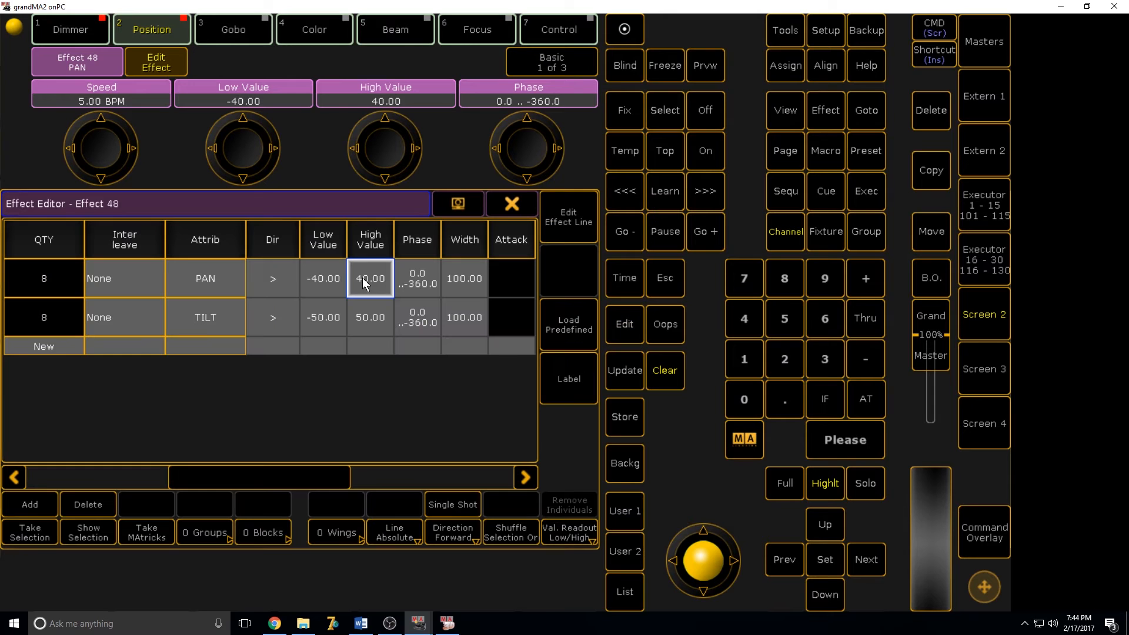
Set the Tilt line's Low Value to -10 and High Value to -90, and close the Effect Editor
left_click(617, 328)
left_click(306, 309)
type("-10")
key("Return")
left_click(612, 327)
left_click(381, 324)
type("-90")
key("Return")
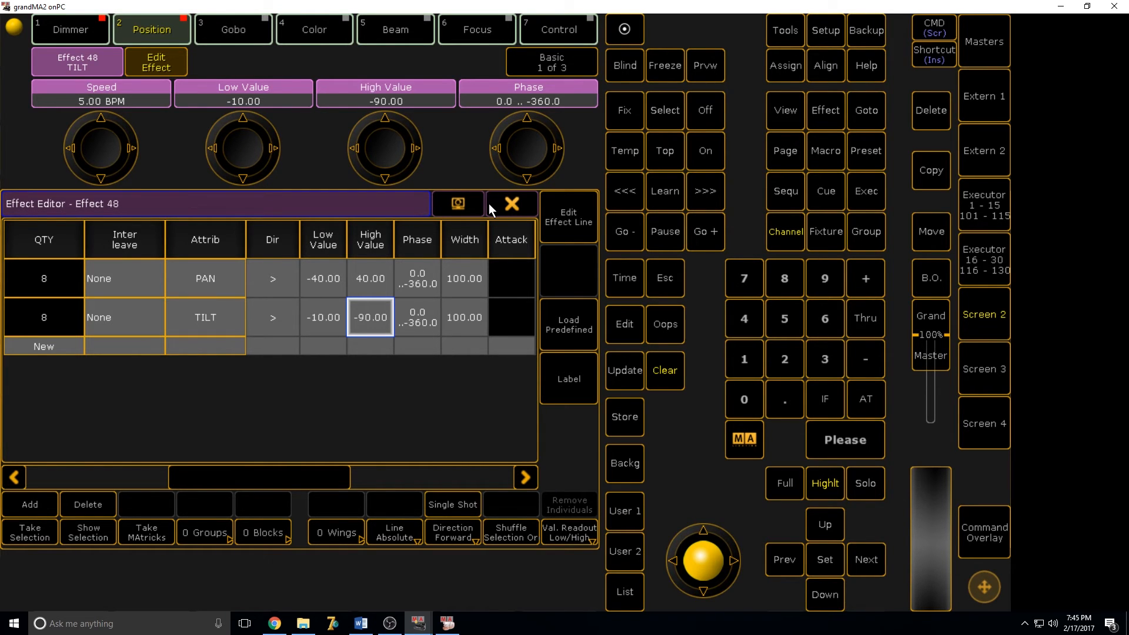
left_click(510, 204)
Switch to MA 3D to examine the beam movement with the new Pan and Tilt value ranges
left_click(448, 624)
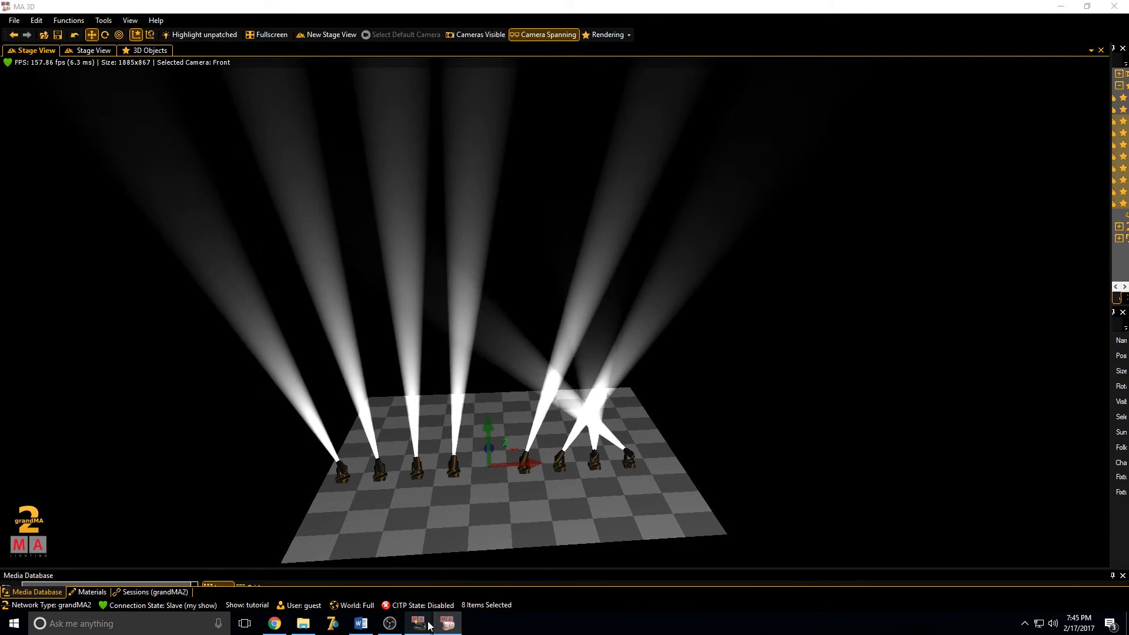
mouse_move(418, 623)
left_click(454, 584)
Reopen effect 48 and set the Tilt line's Low Value to 10 and High Value to 90
left_click(571, 474)
left_click(18, 199)
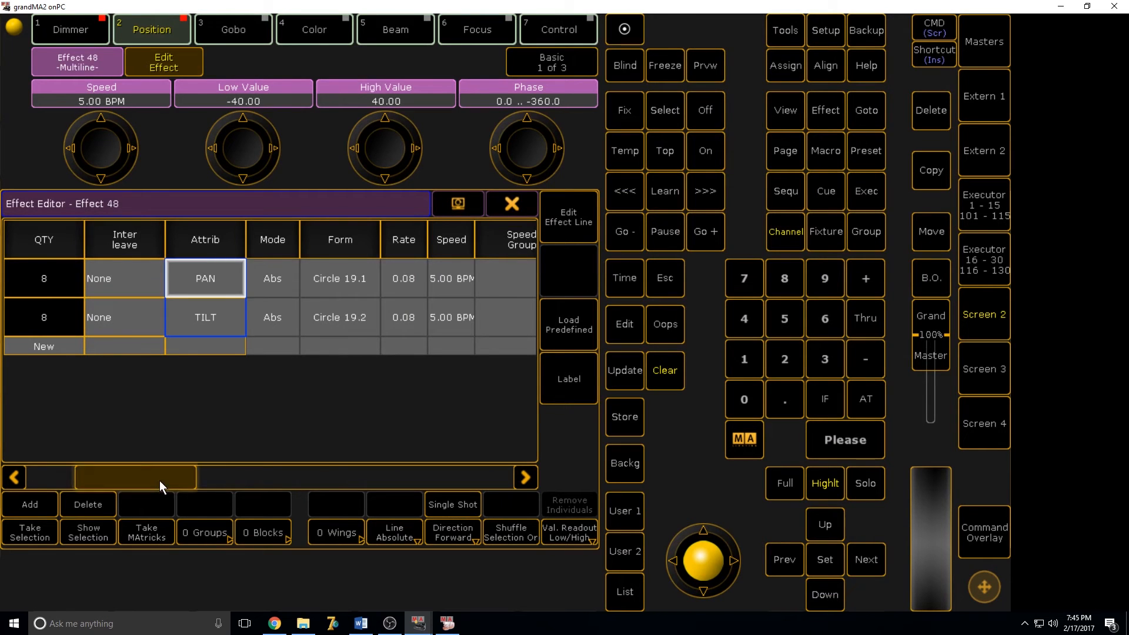
left_click_drag(160, 481, 319, 450)
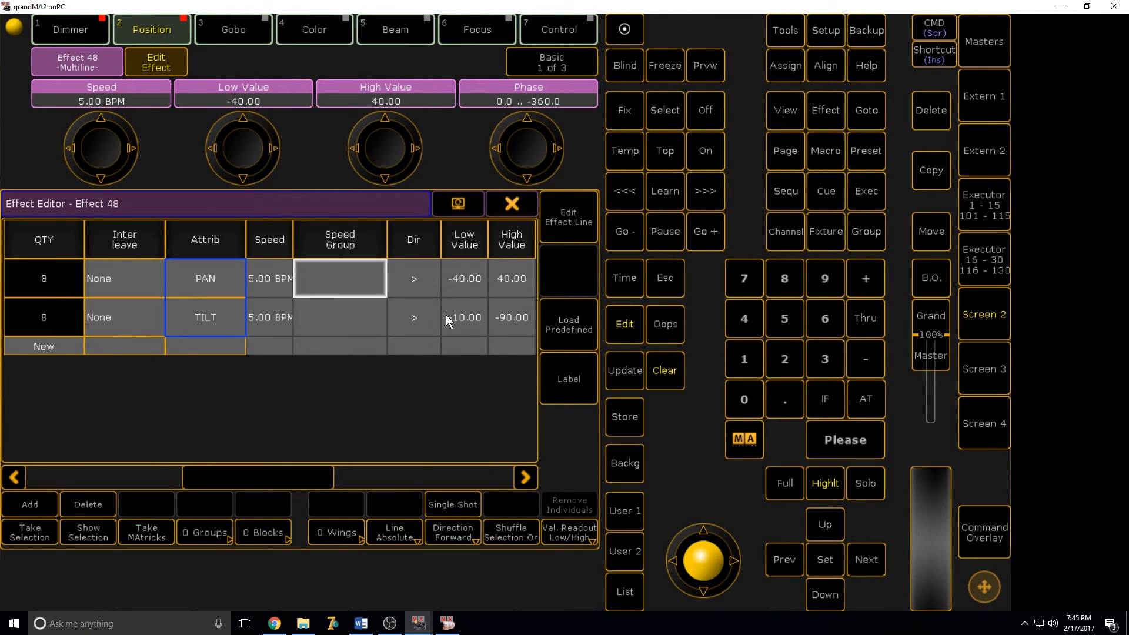
left_click(445, 315)
type("10")
key("Return")
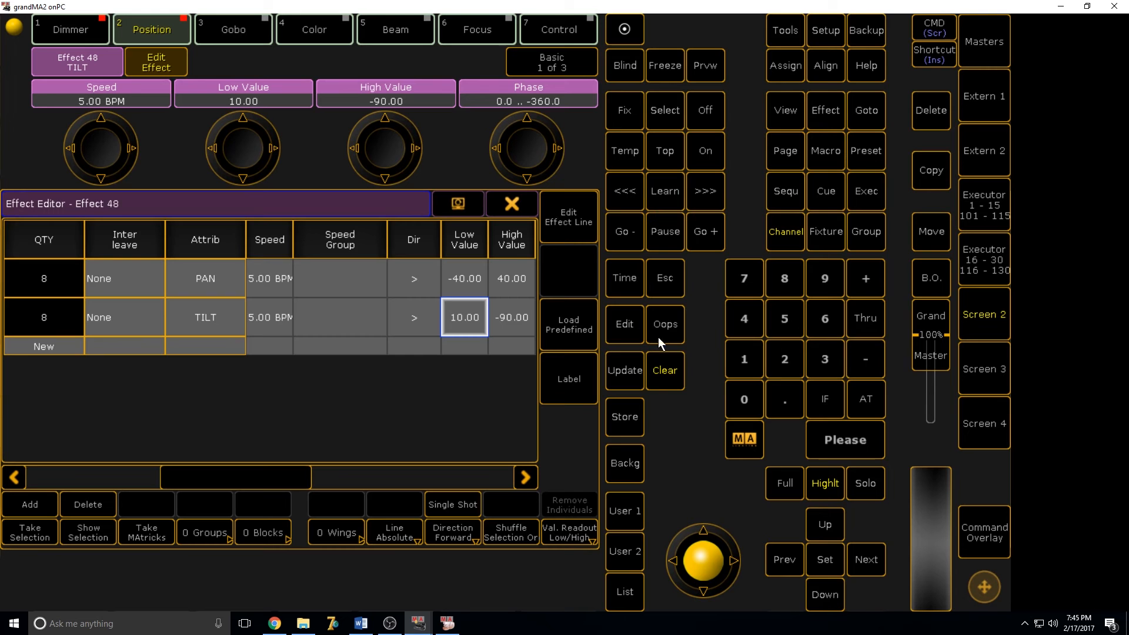
left_click(517, 317)
type("9+")
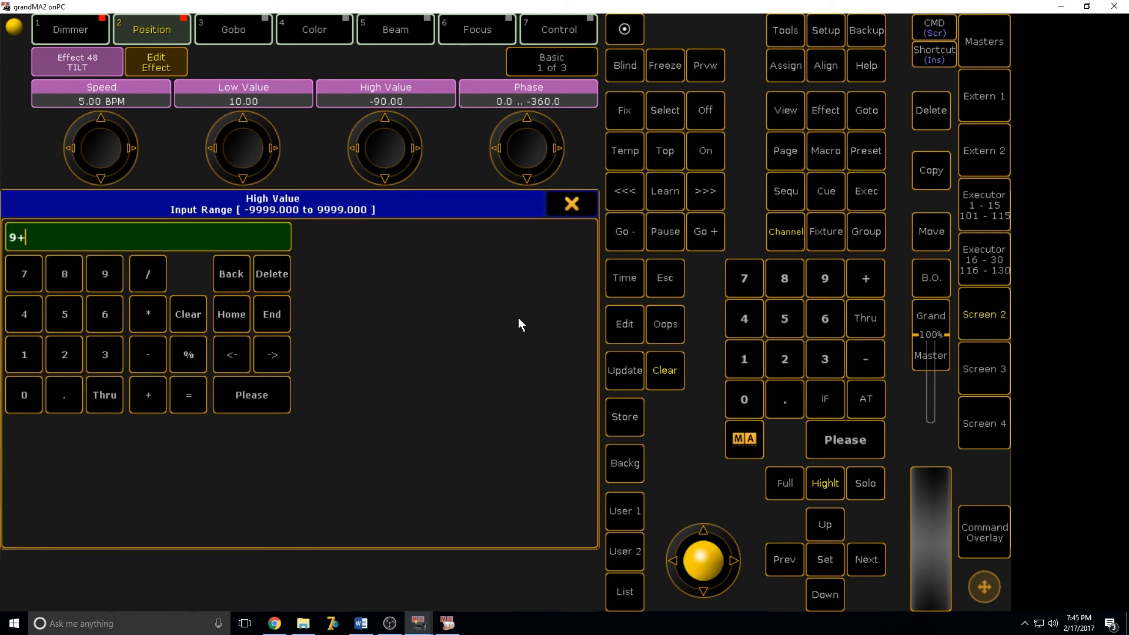
key("BackSpace")
type("0")
key("Return")
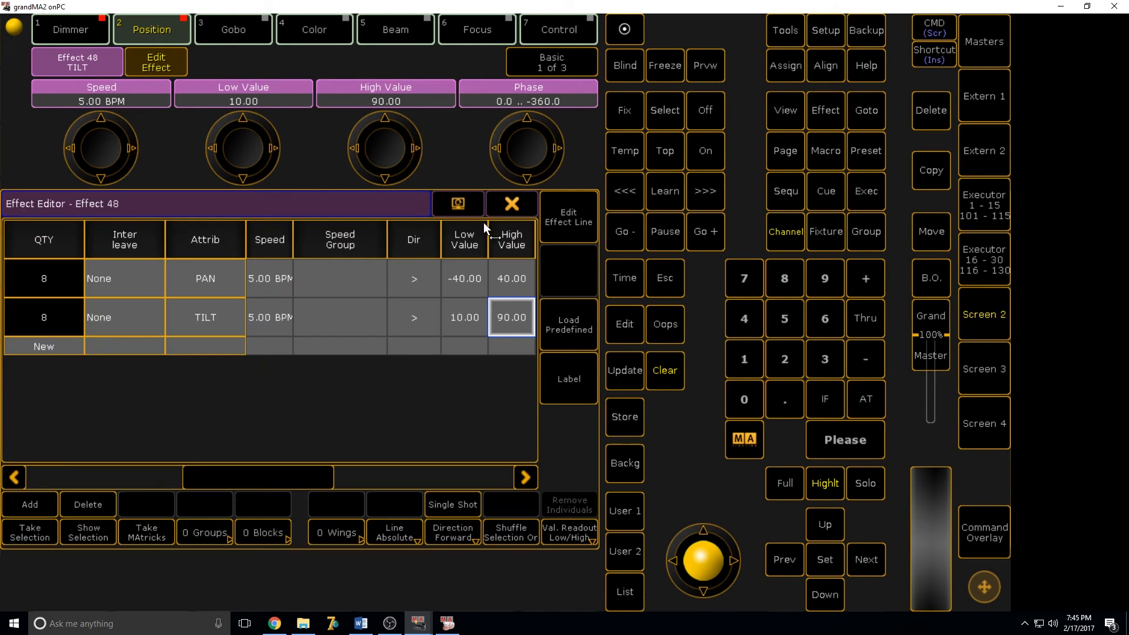
Switch to MA 3D to examine the beams with the positive Tilt range, and return to grandMA2 onPC
key("alt+Tab")
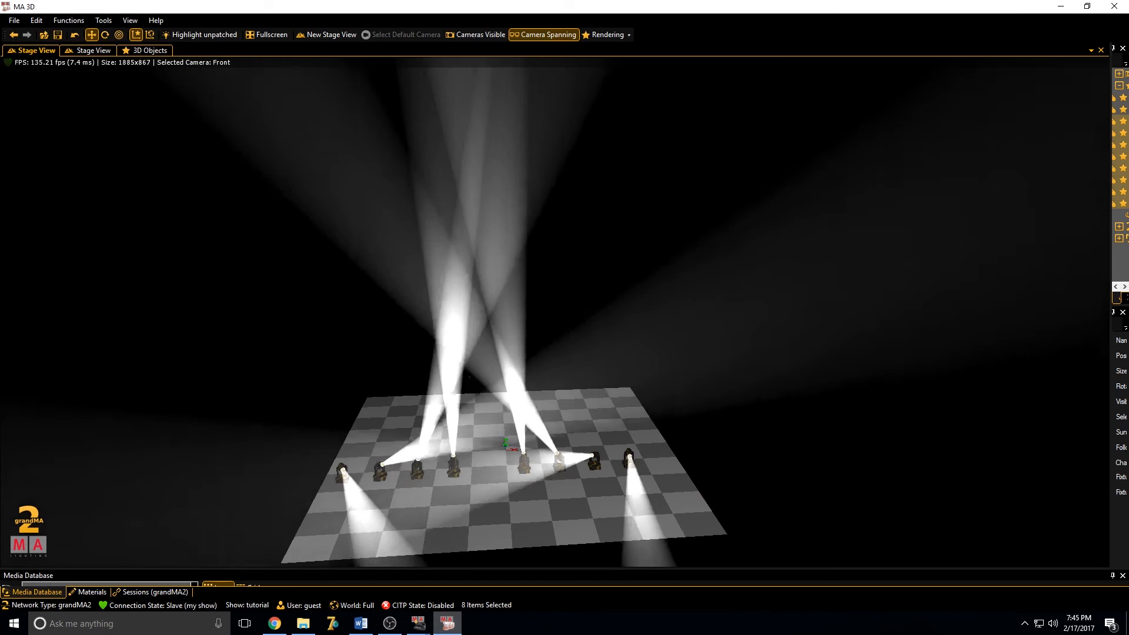
left_click(414, 624)
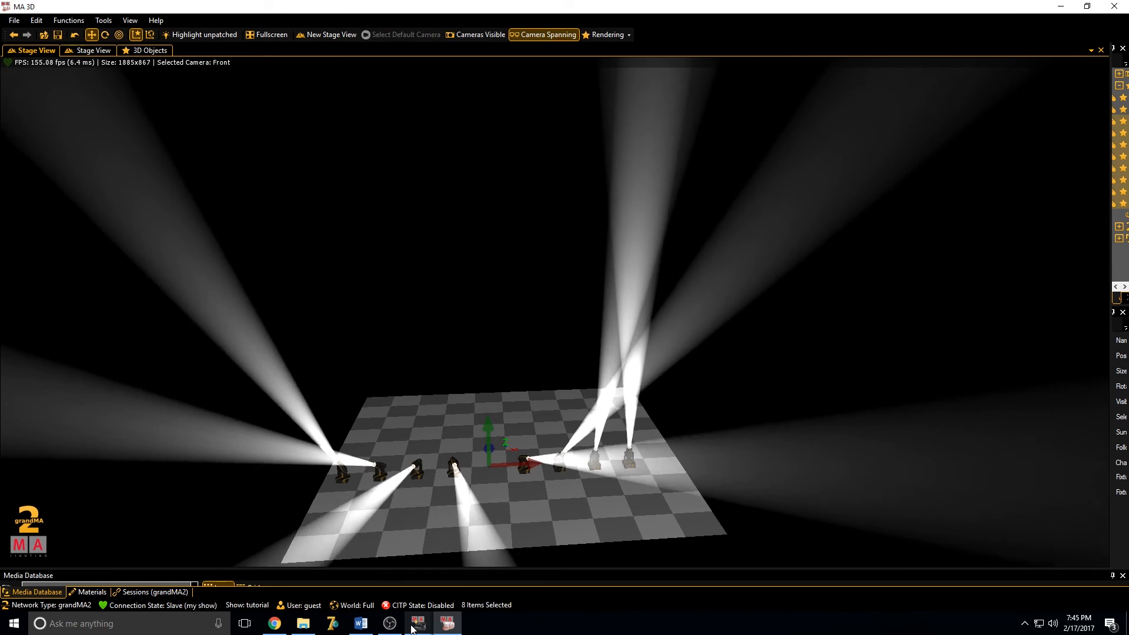
mouse_move(414, 627)
left_click(421, 567)
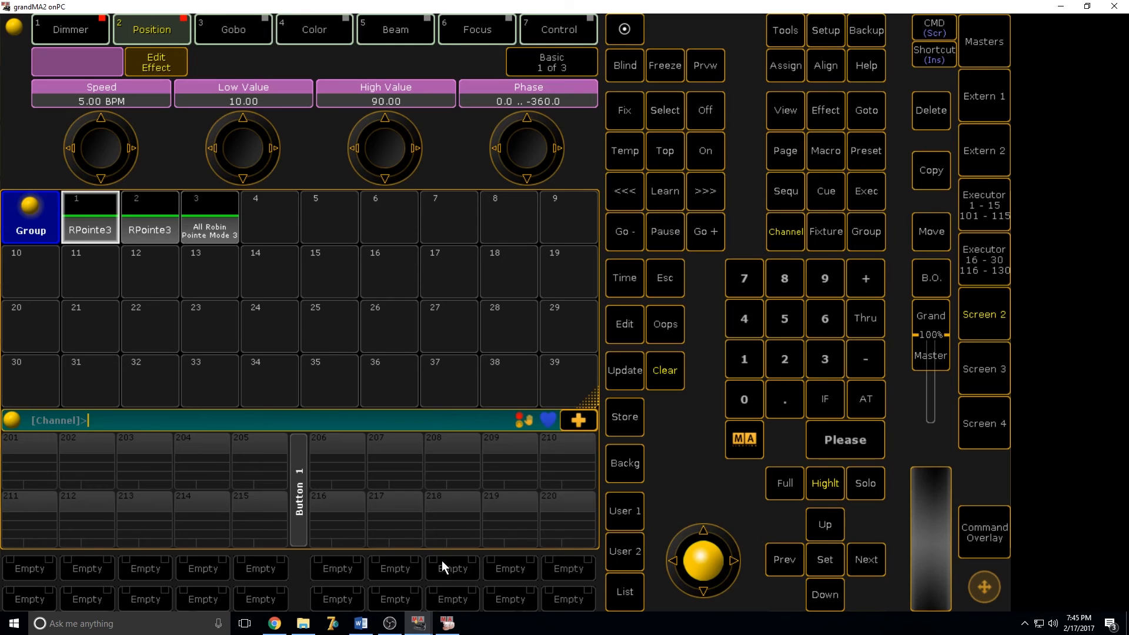
Reopen effect 48 for editing and set the Pan line's Wings to -2
left_click(1008, 317)
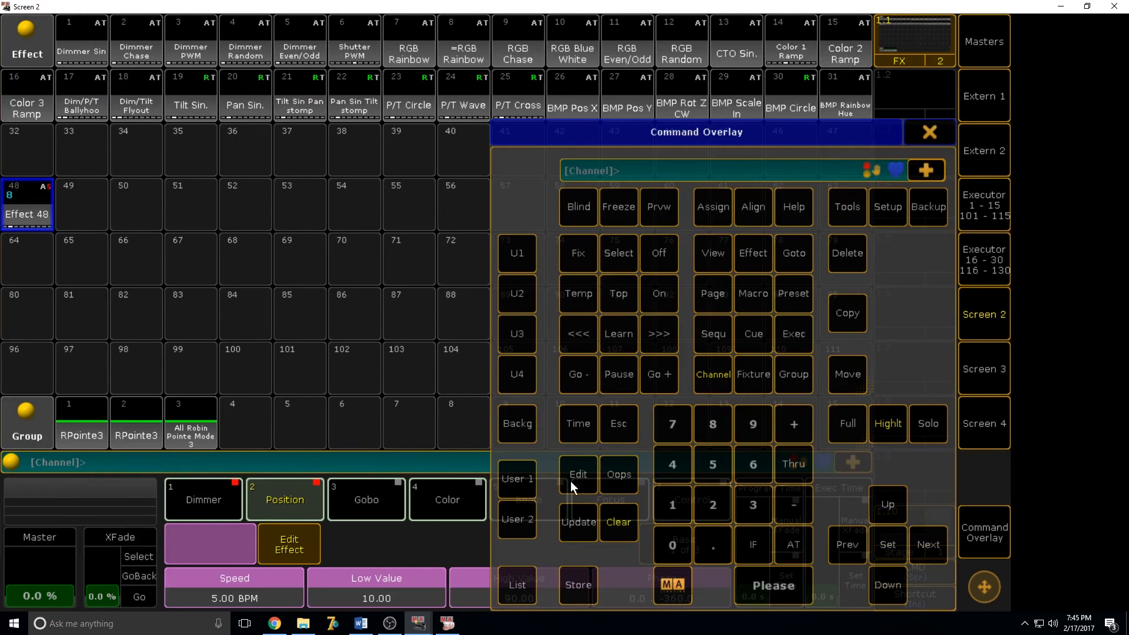
left_click(571, 464)
left_click(27, 206)
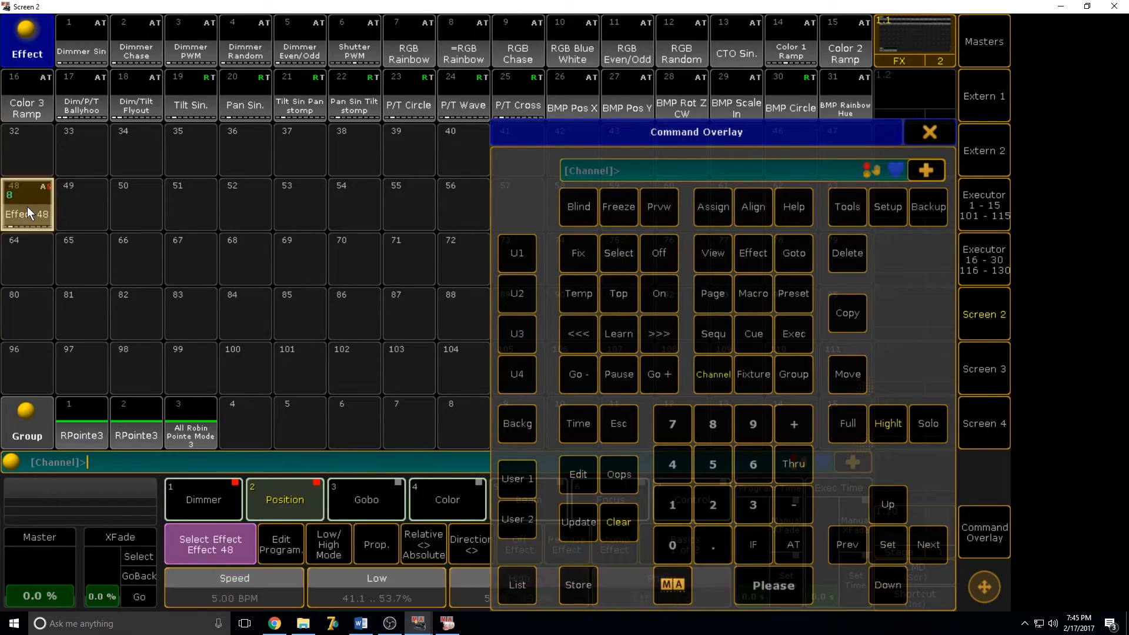
left_click_drag(176, 477, 497, 464)
left_click(620, 330)
left_click(382, 278)
type("-")
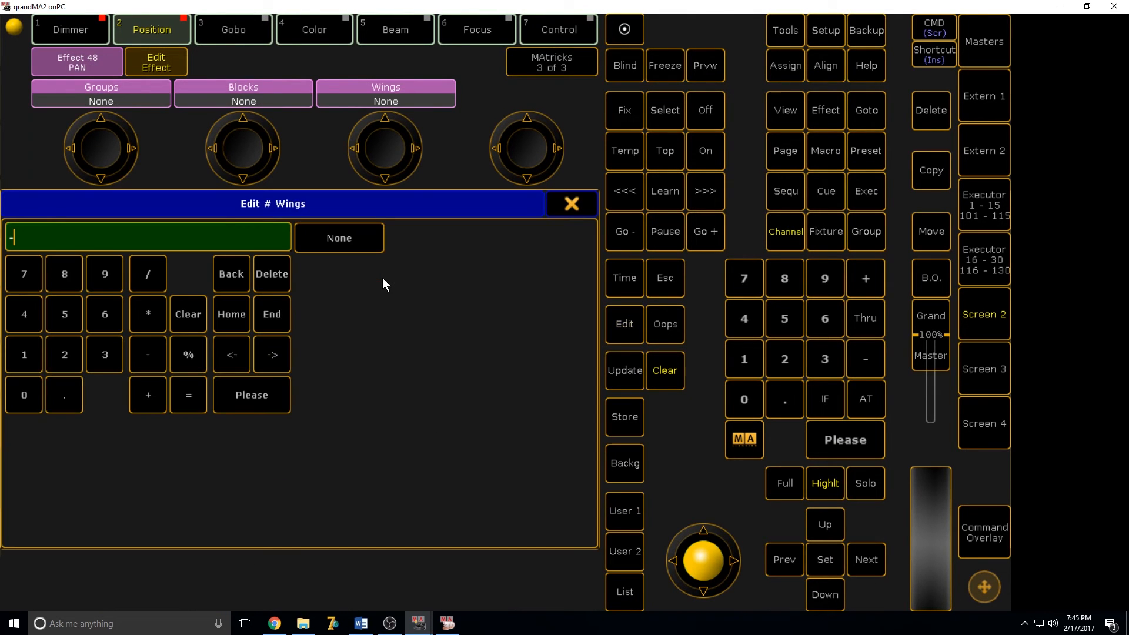
type("2")
key("Return")
Set the Tilt line's Wings to 2 and close the Effect Editor
left_click(634, 325)
left_click(382, 334)
type("2+")
key("BackSpace")
key("Return")
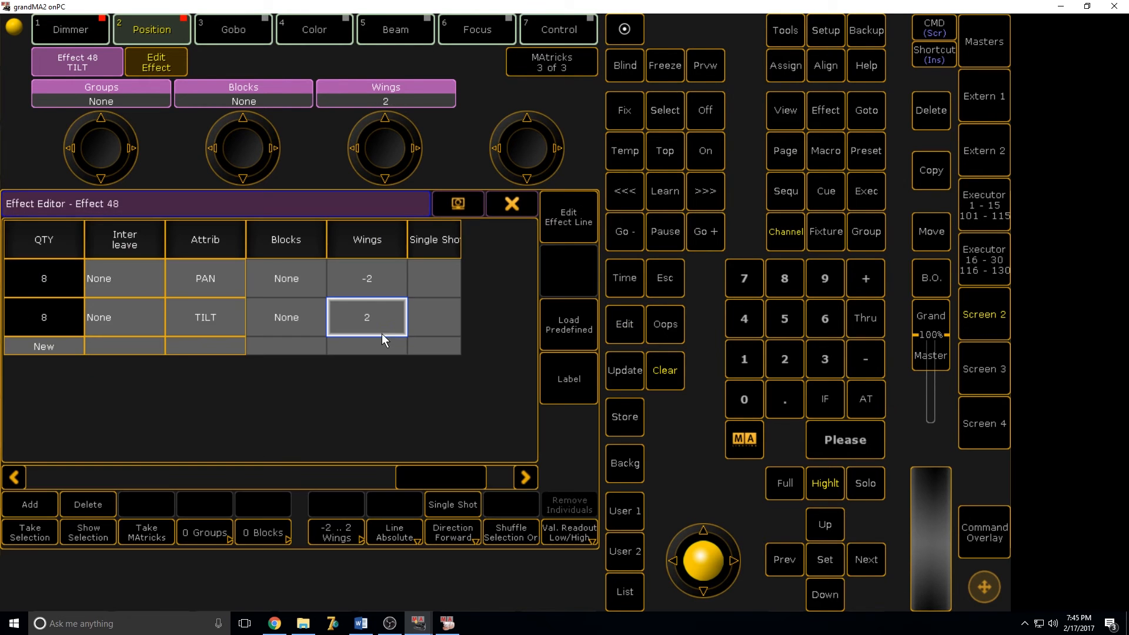
left_click(524, 205)
Switch to MA 3D to examine the mirrored beam movement with wings, and return to grandMA2 onPC
left_click(447, 623)
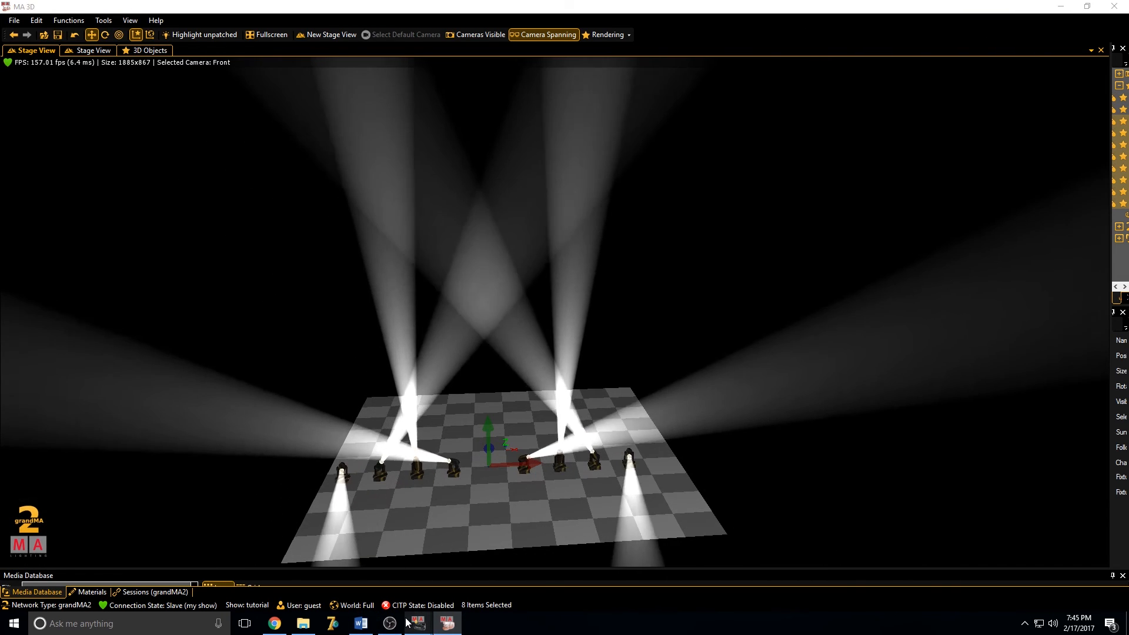
mouse_move(417, 623)
left_click(473, 579)
Clear the programmer, save the current show through Backup, and close the Backup window
left_click(627, 522)
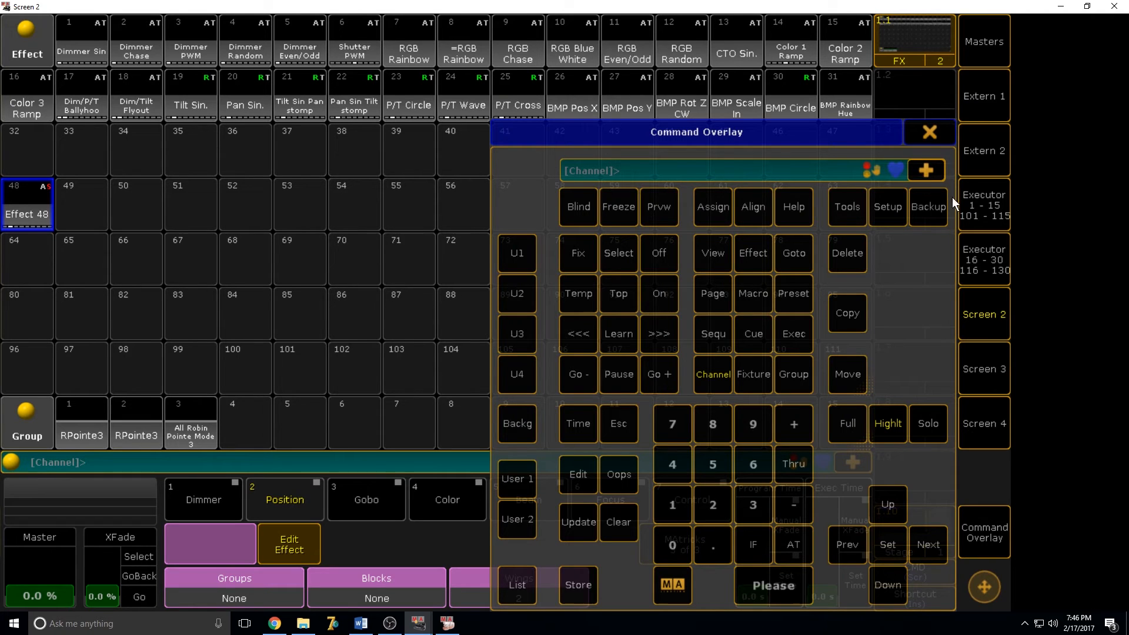
left_click(935, 218)
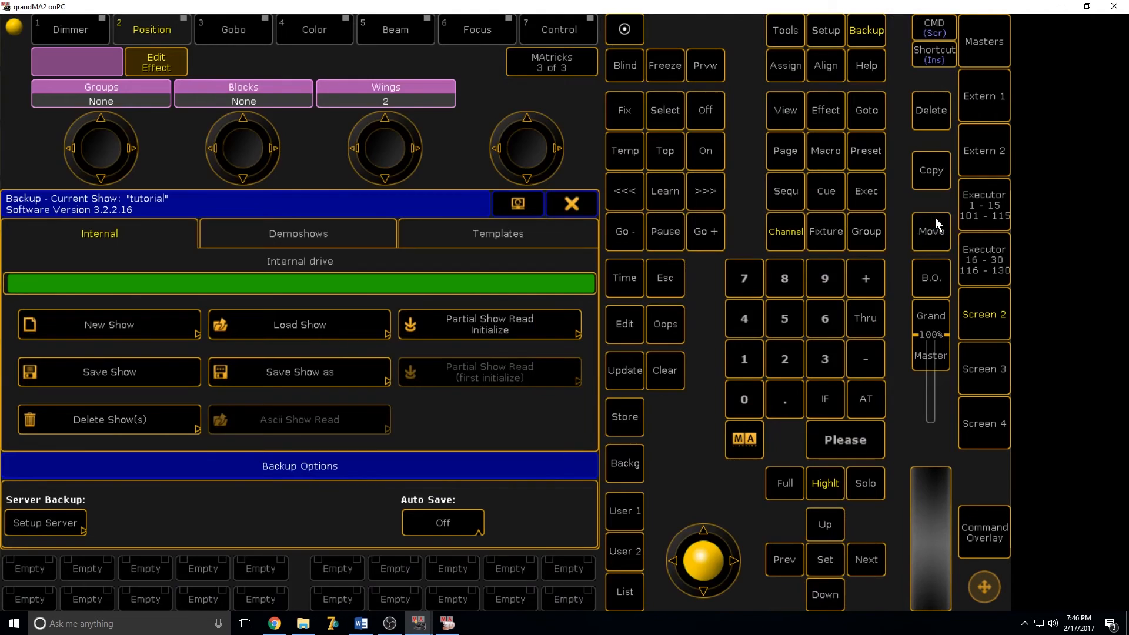
left_click(578, 200)
left_click(943, 212)
left_click(594, 200)
left_click(999, 312)
left_click(859, 33)
left_click(859, 33)
left_click(859, 33)
left_click(859, 33)
left_click(859, 33)
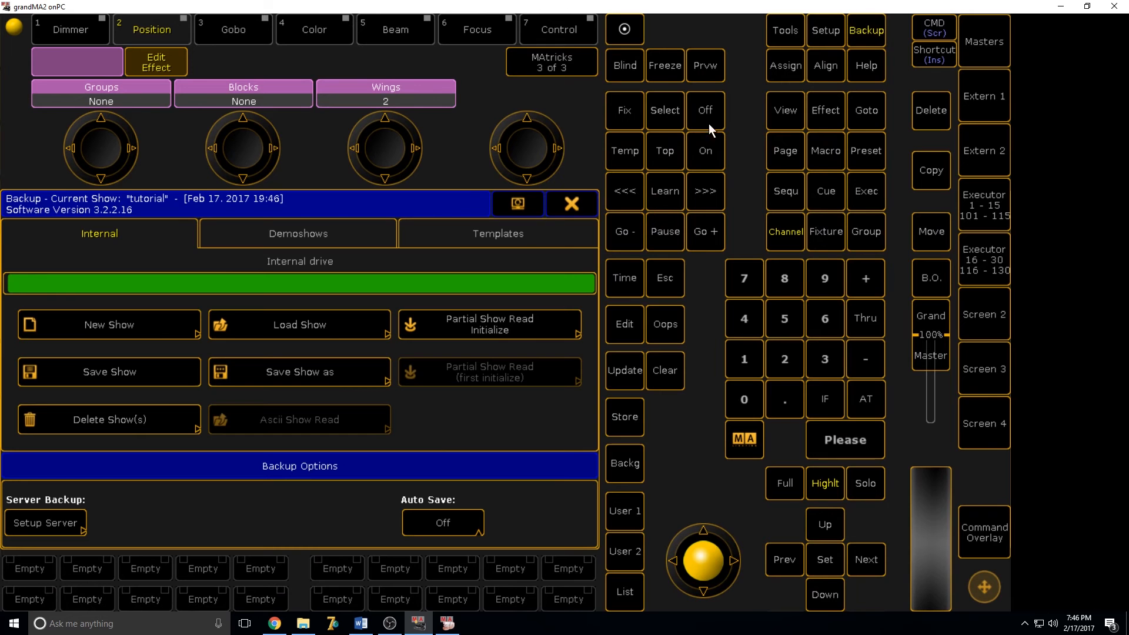
left_click(170, 375)
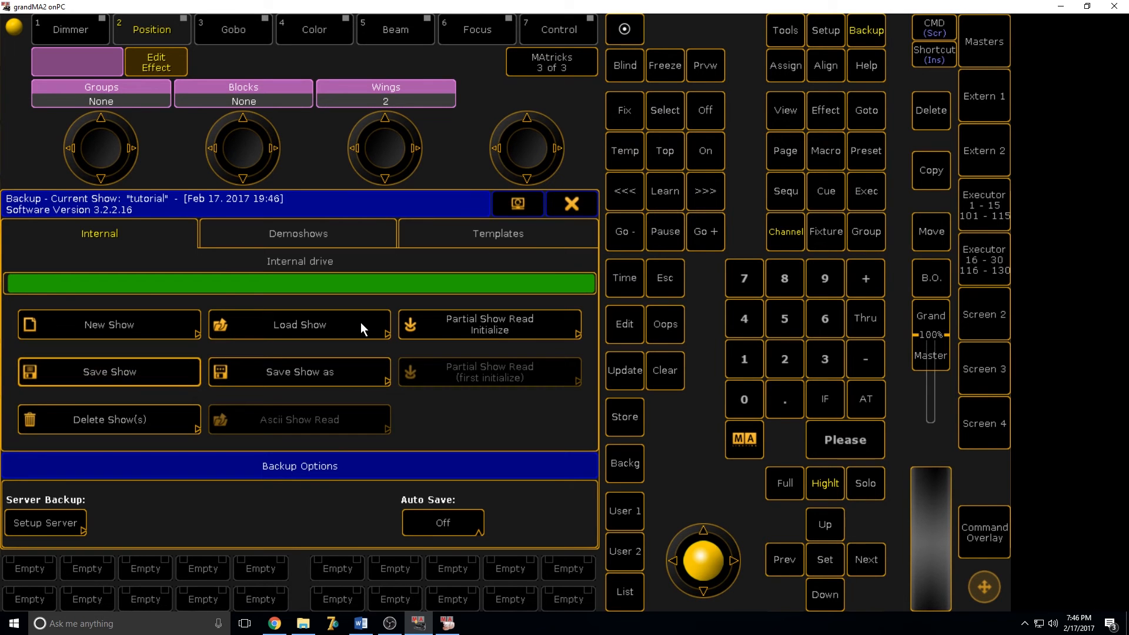
left_click(569, 203)
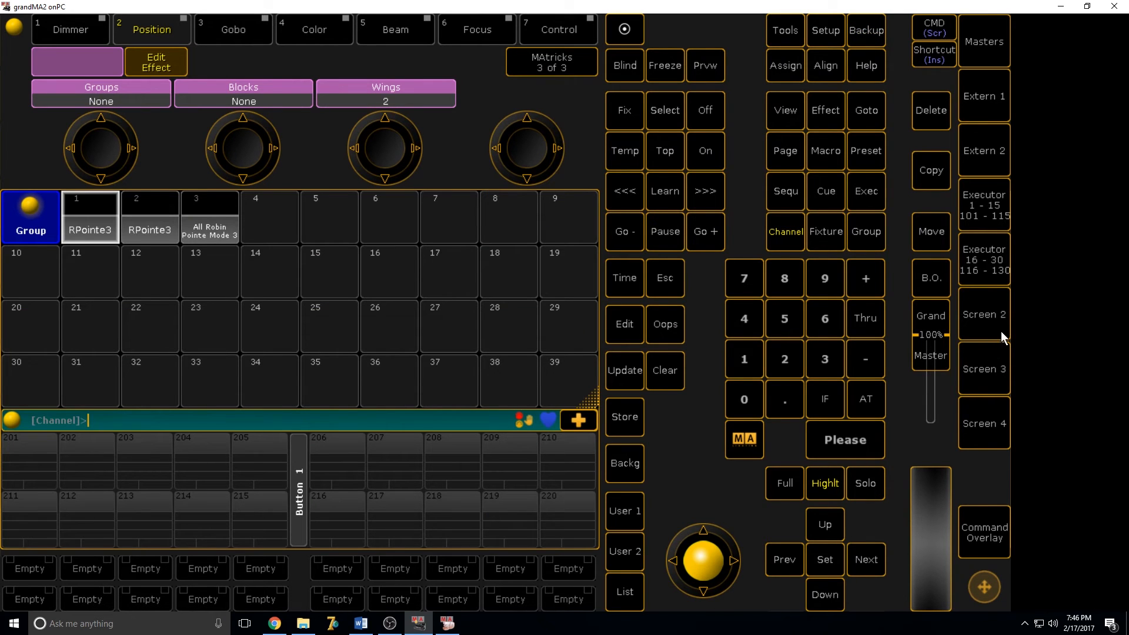
Store a new effect in slot 52 of the effect pool and label it "Hey"
left_click(996, 323)
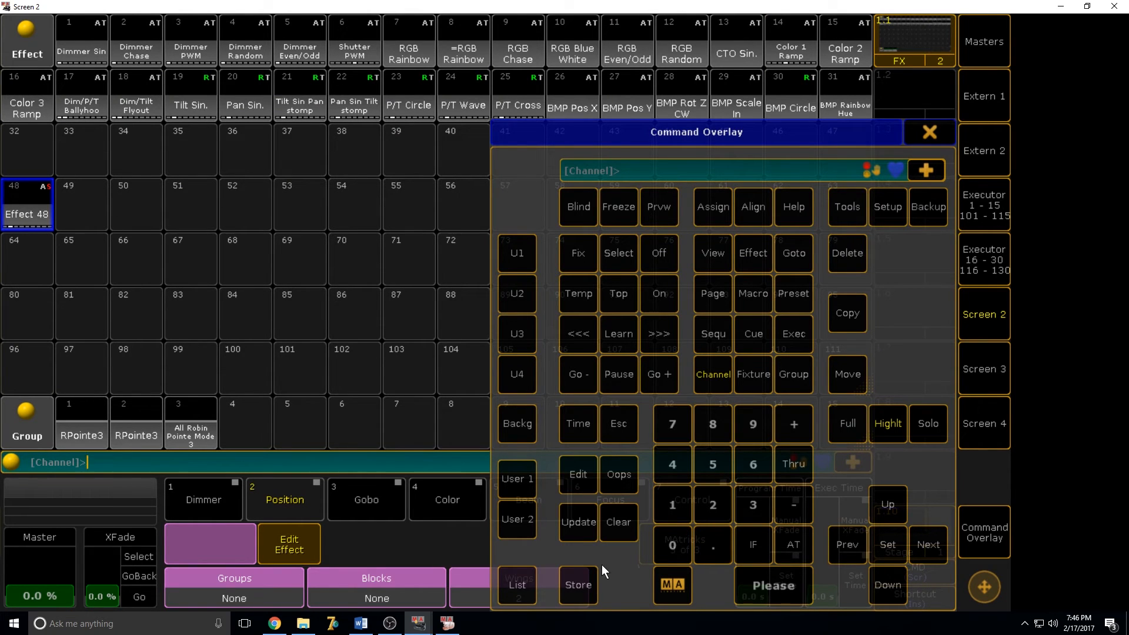
left_click(588, 587)
left_click(256, 213)
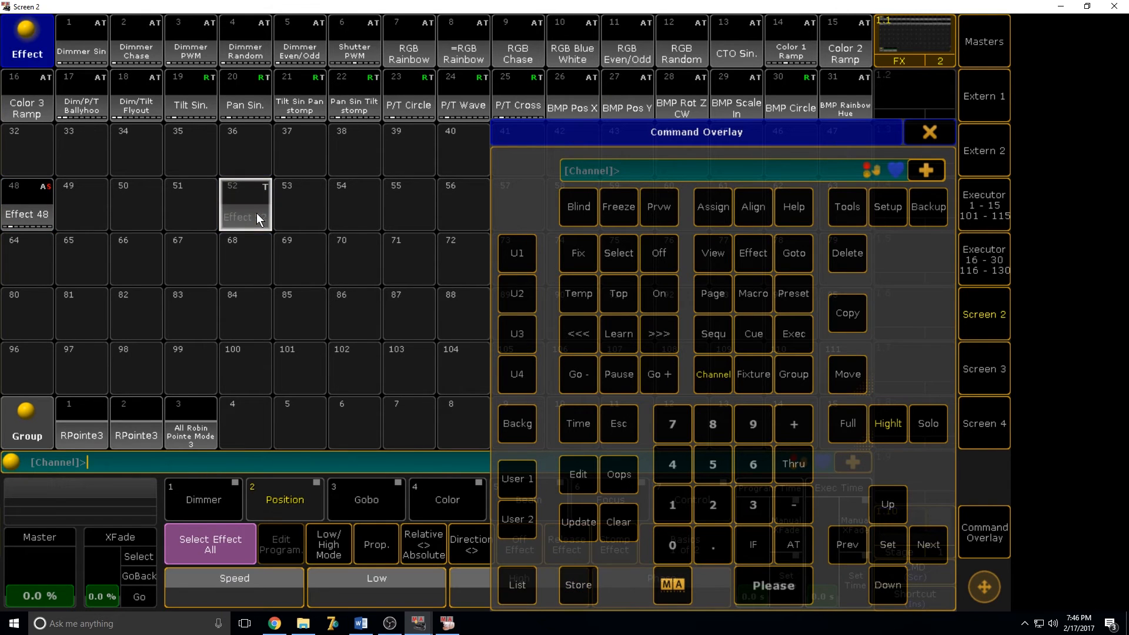
type("e")
key("BackSpace")
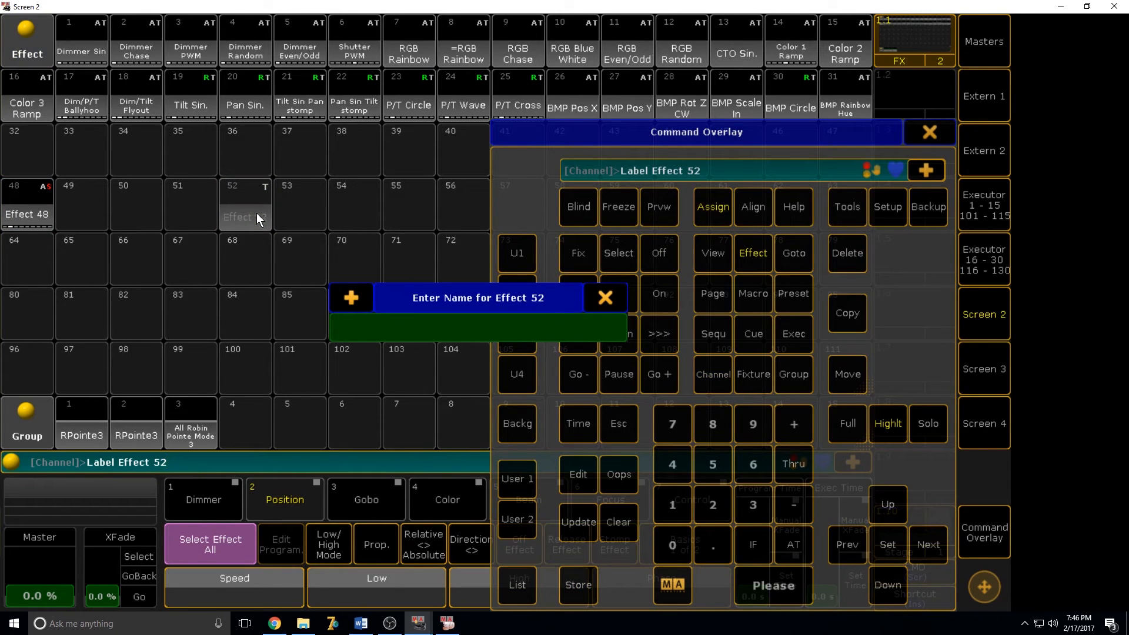
type("Hwy")
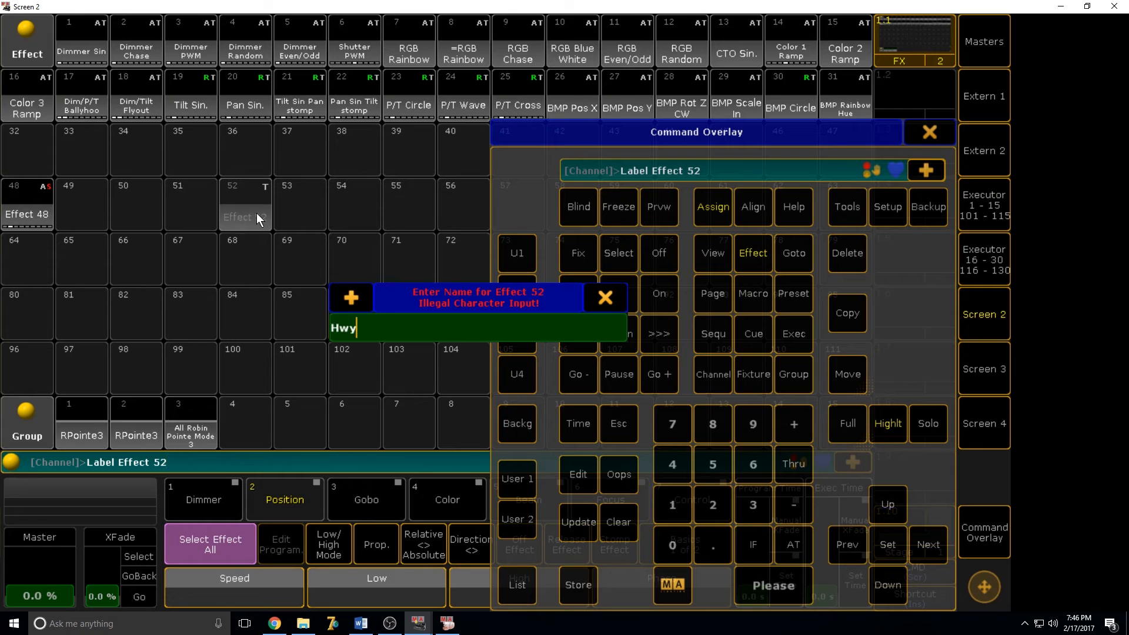
key("BackSpace")
key("BackSpace")
type("ey")
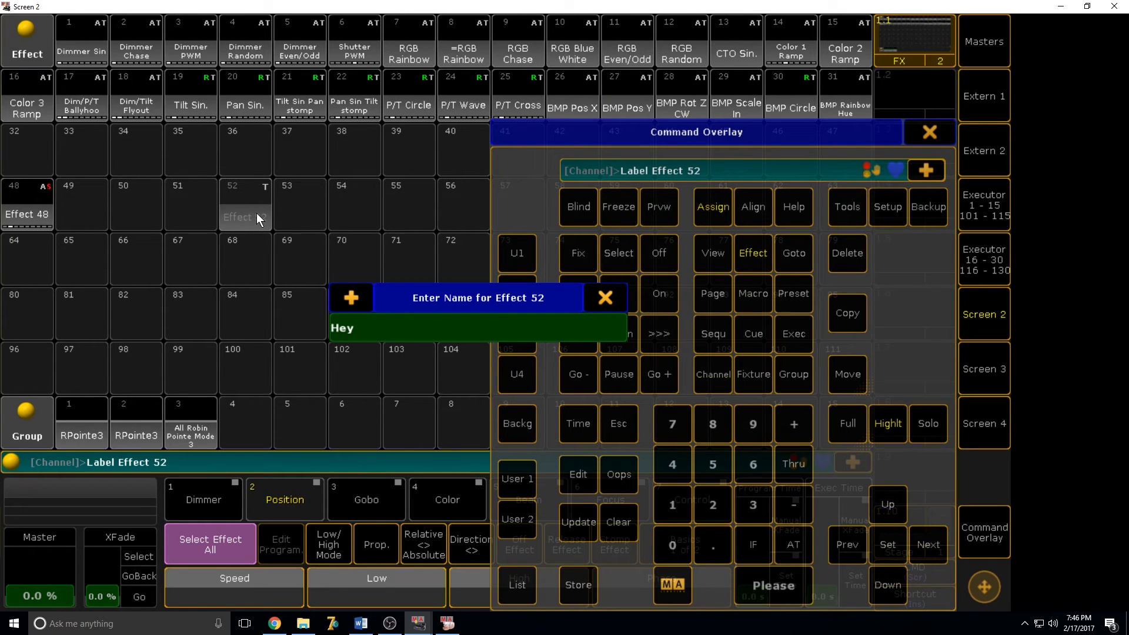
key("Return")
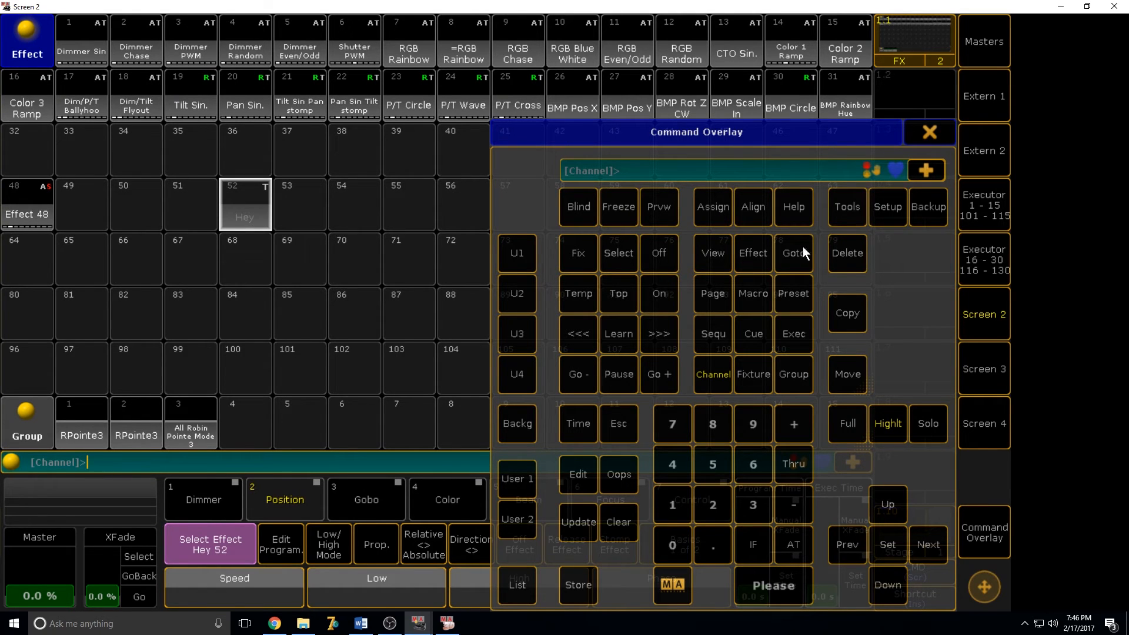
Label effect 48 as "Hey11111" and close the Command Overlay
left_click(720, 209)
left_click(720, 209)
left_click(37, 200)
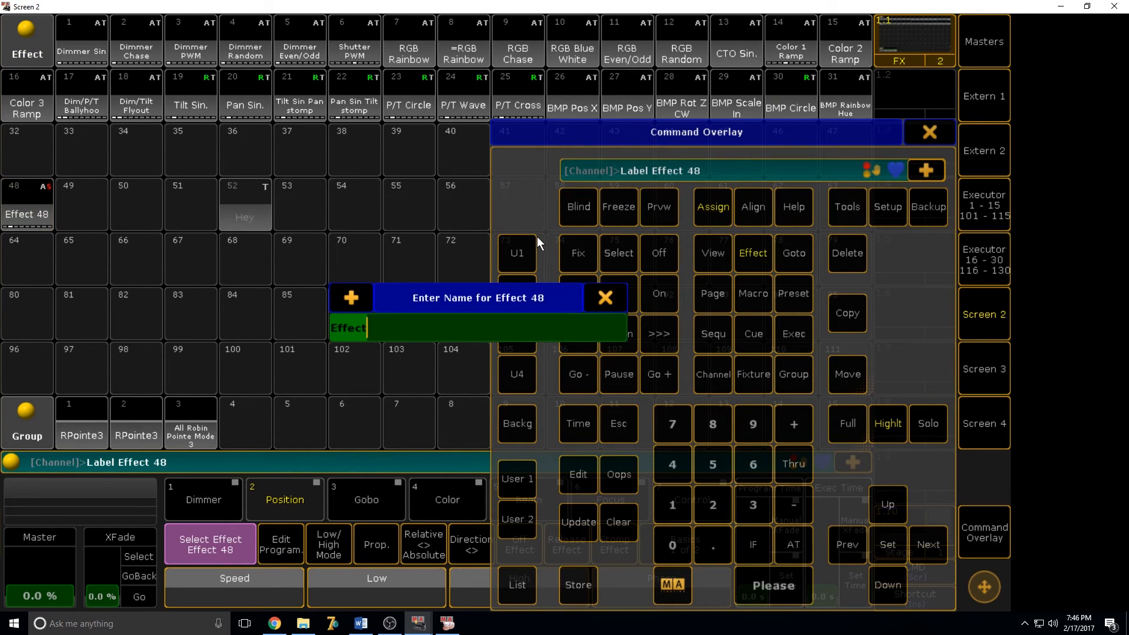
type("Hey")
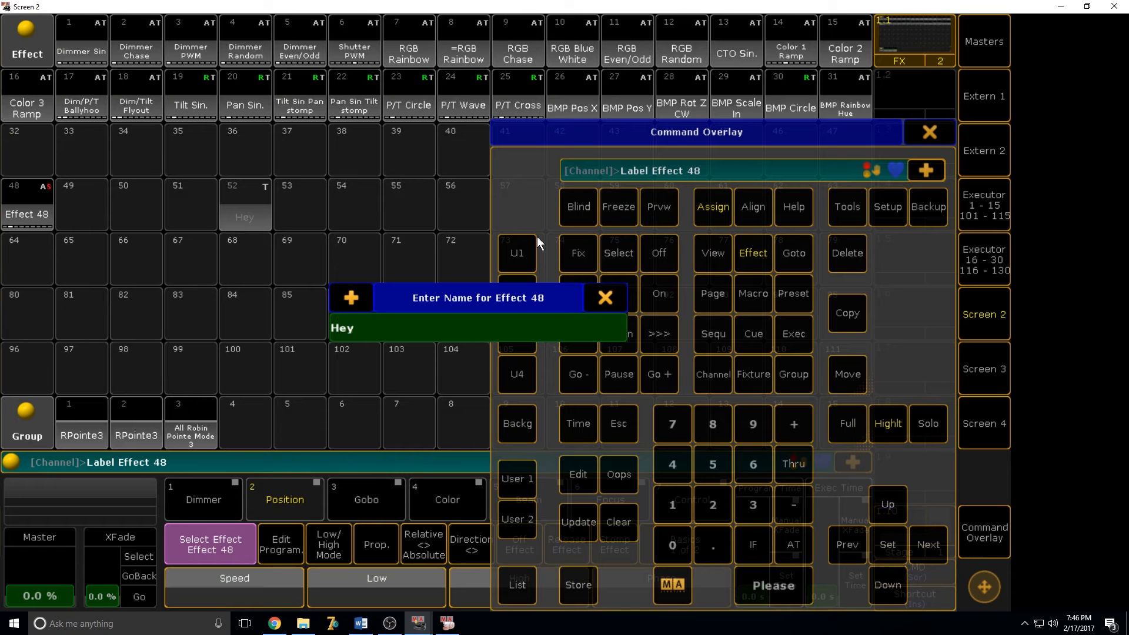
type("1111")
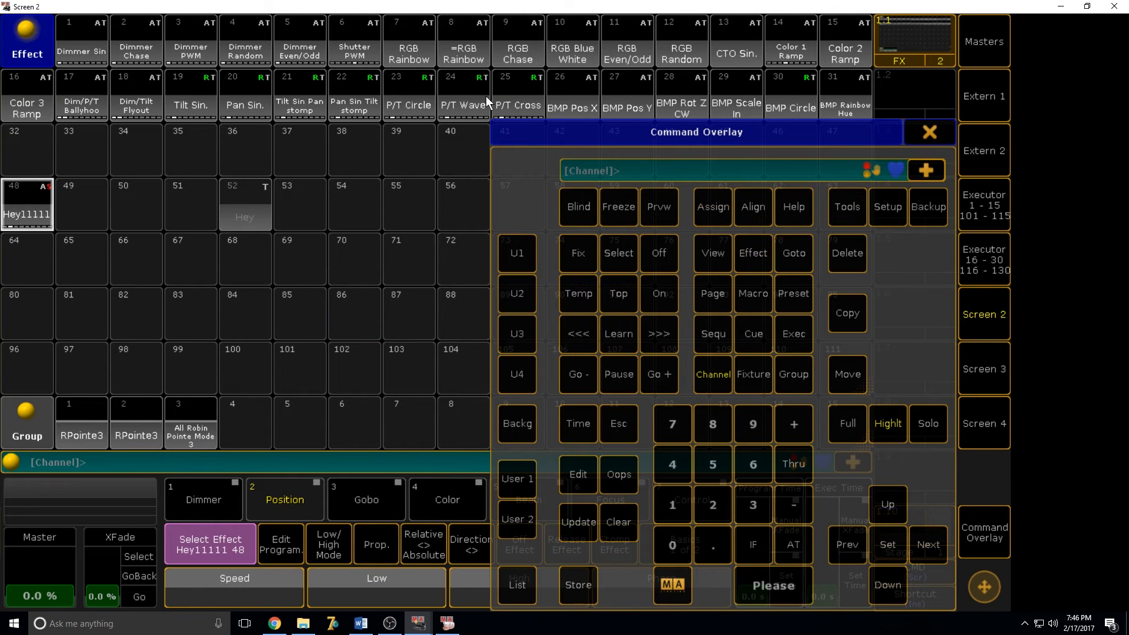
left_click(939, 142)
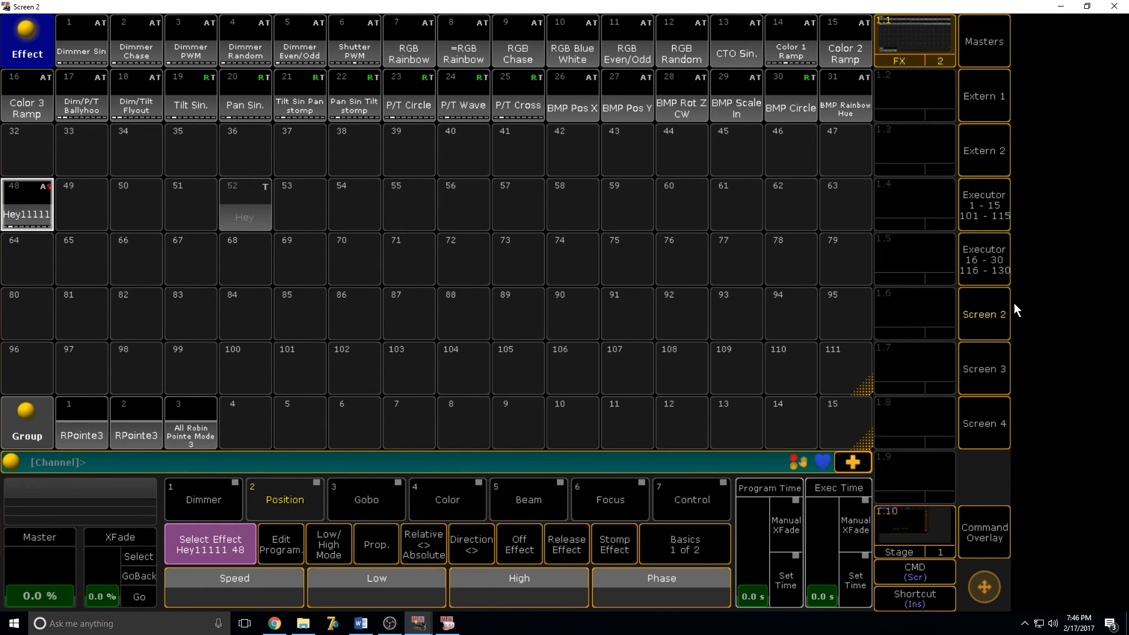
Clear the programmer and remove all windows from Screen 2
left_click(979, 324)
left_click(664, 370)
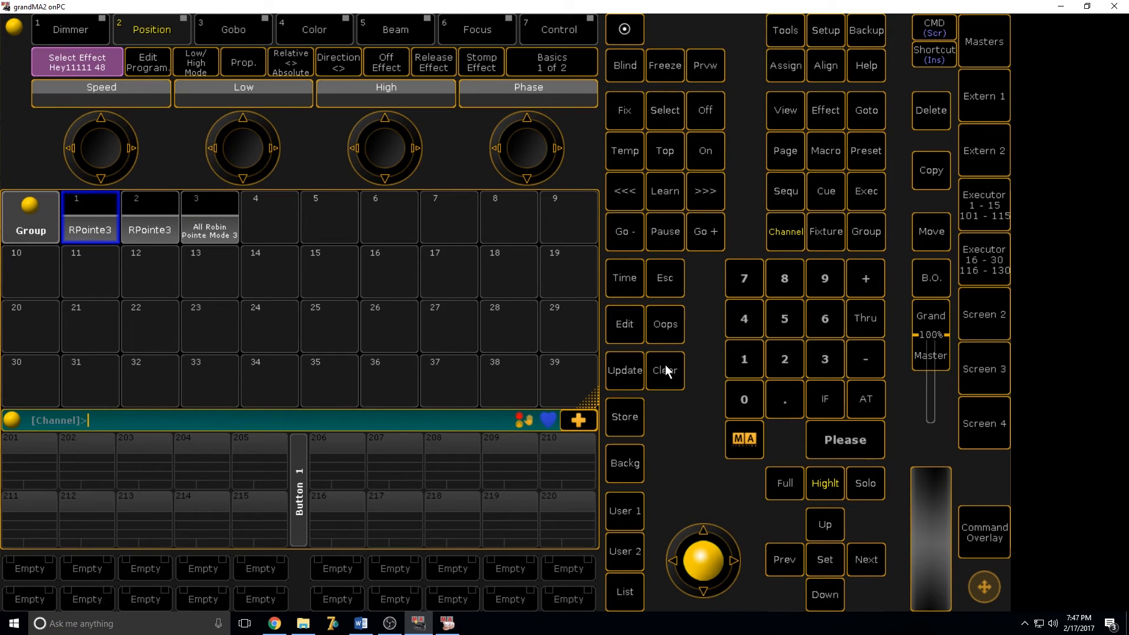
left_click(999, 317)
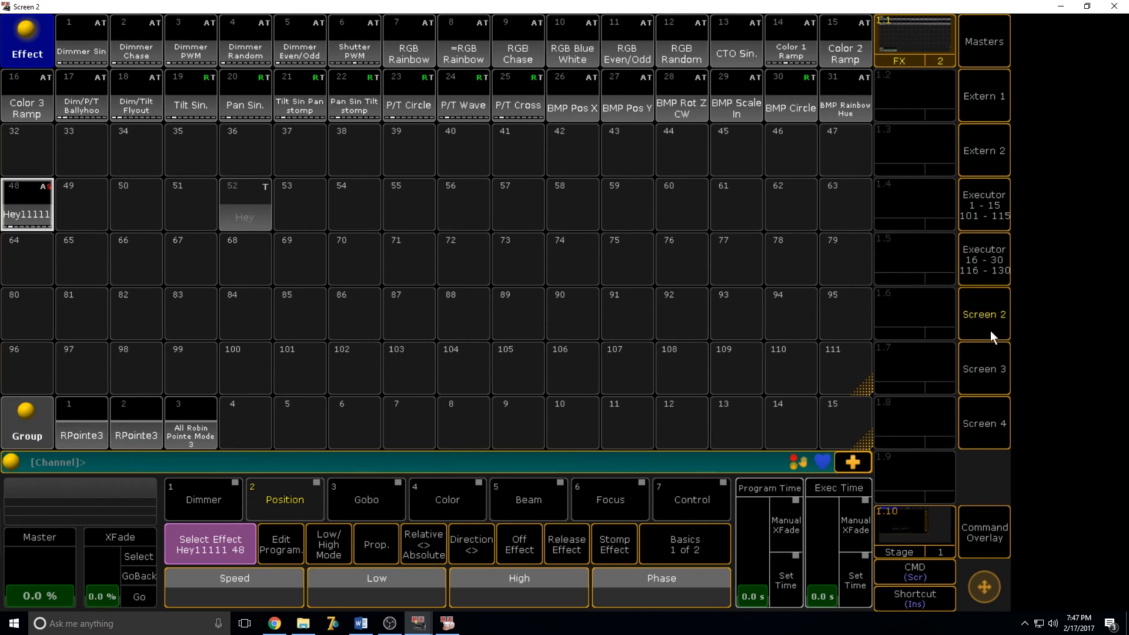
left_click(840, 431)
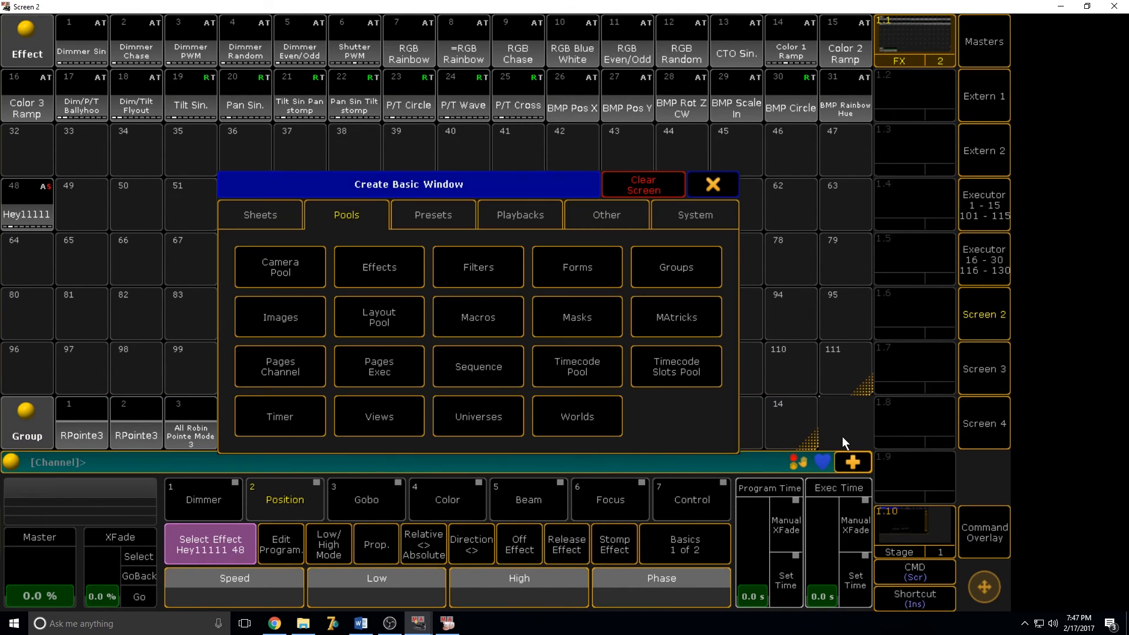
left_click(647, 178)
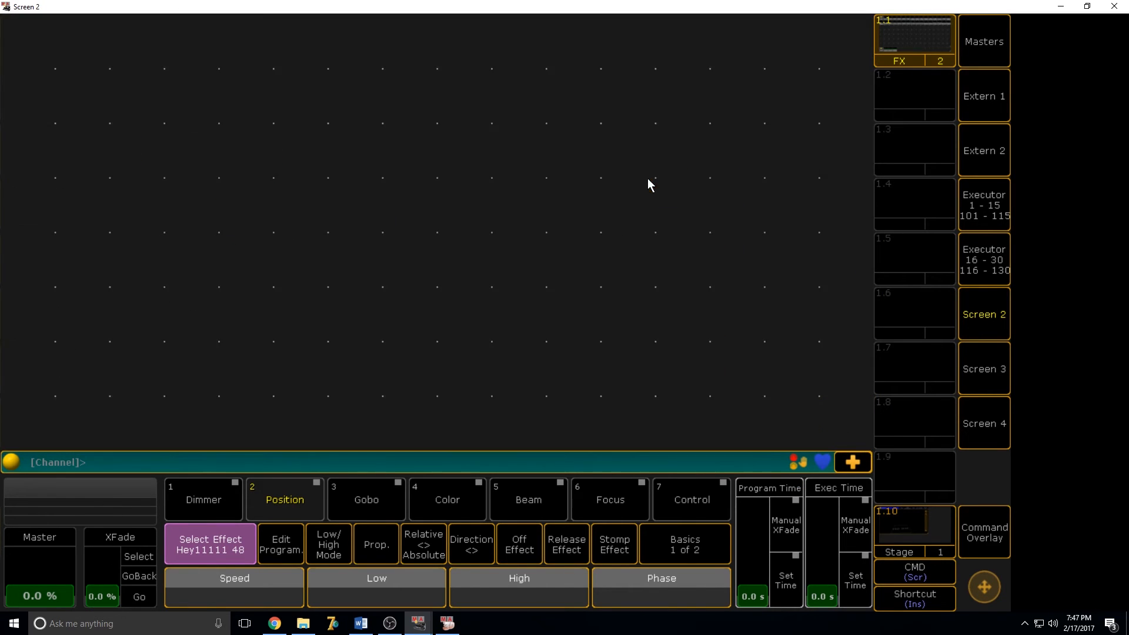
Create a Color preset pool window on the empty Screen 2, starting from its first grid cell
left_click(1, 18)
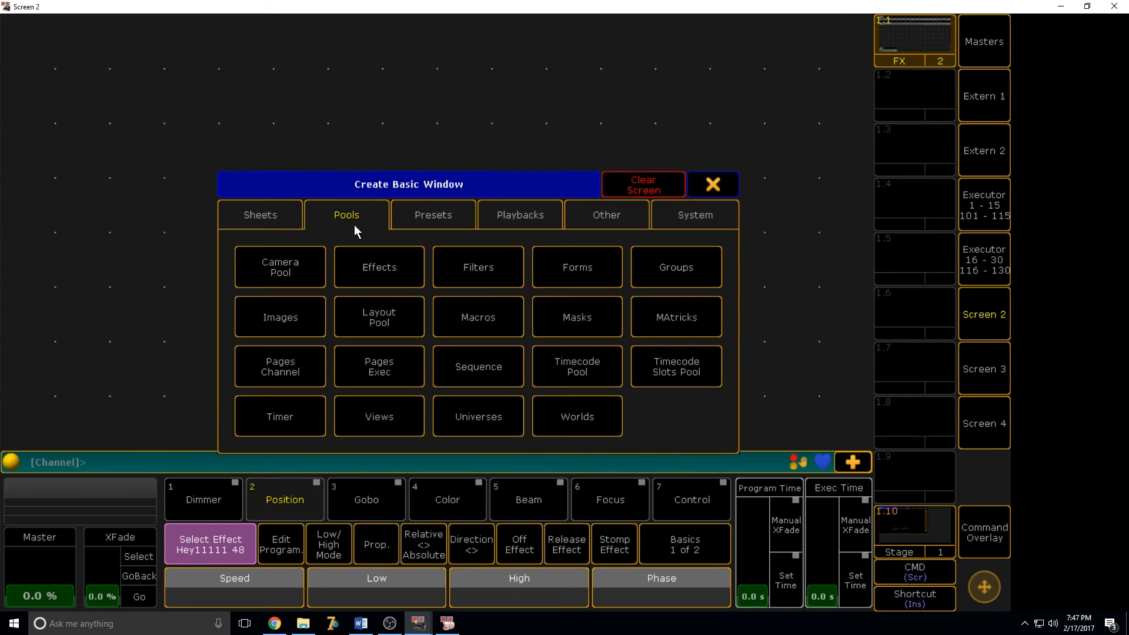
left_click(431, 217)
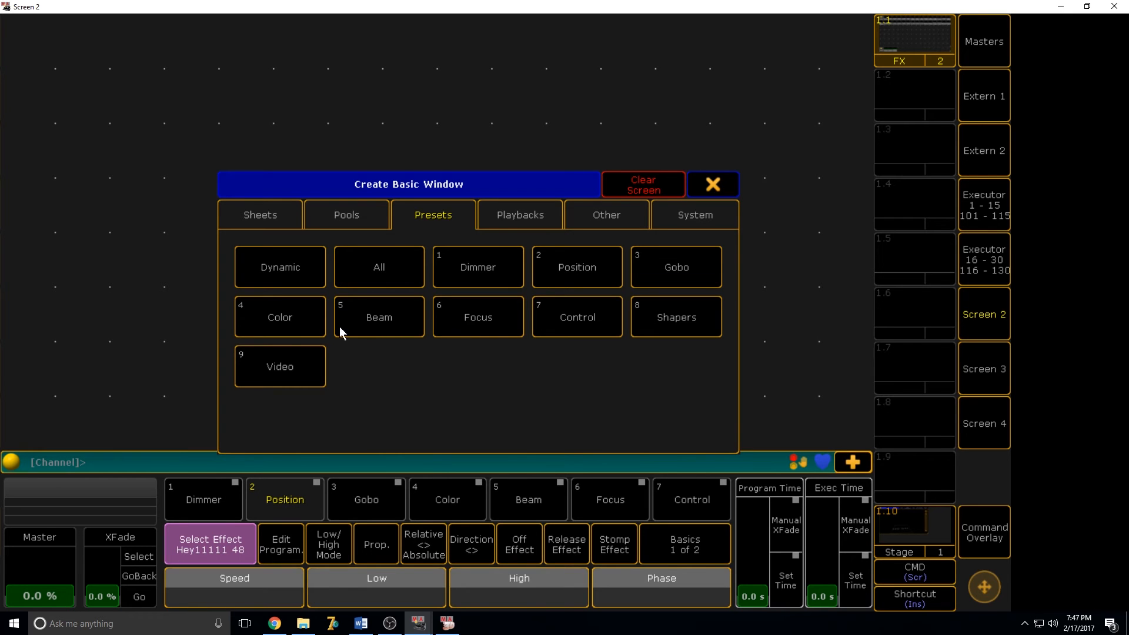
left_click(289, 316)
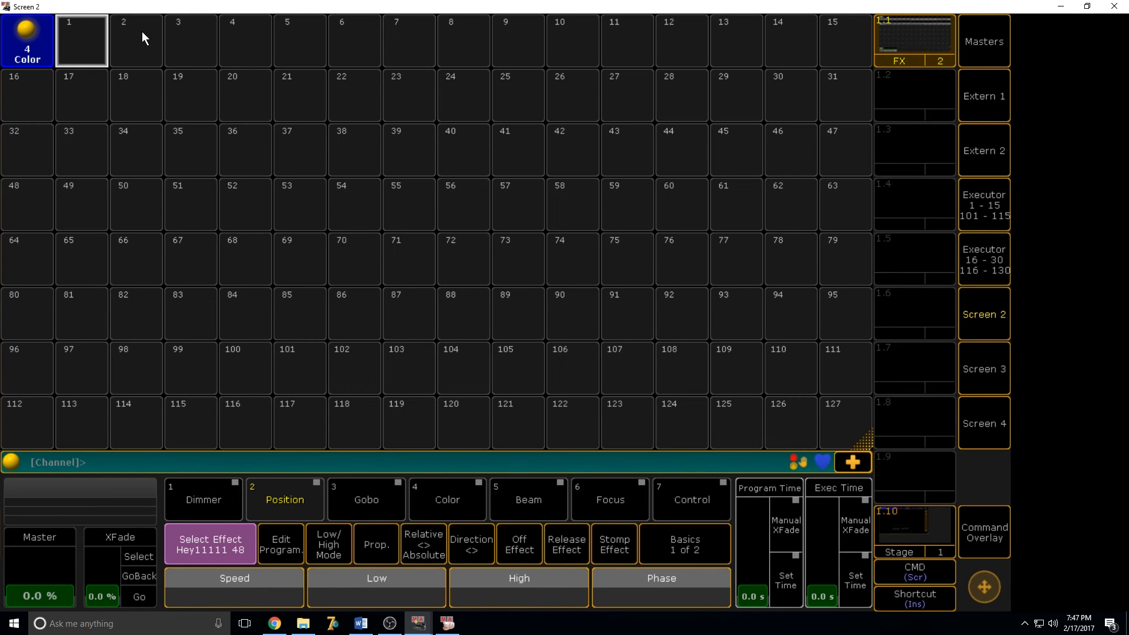
Store the current Screen 2 layout as a view named "Color" on view button 1.2 and close the Command Overlay
left_click(984, 532)
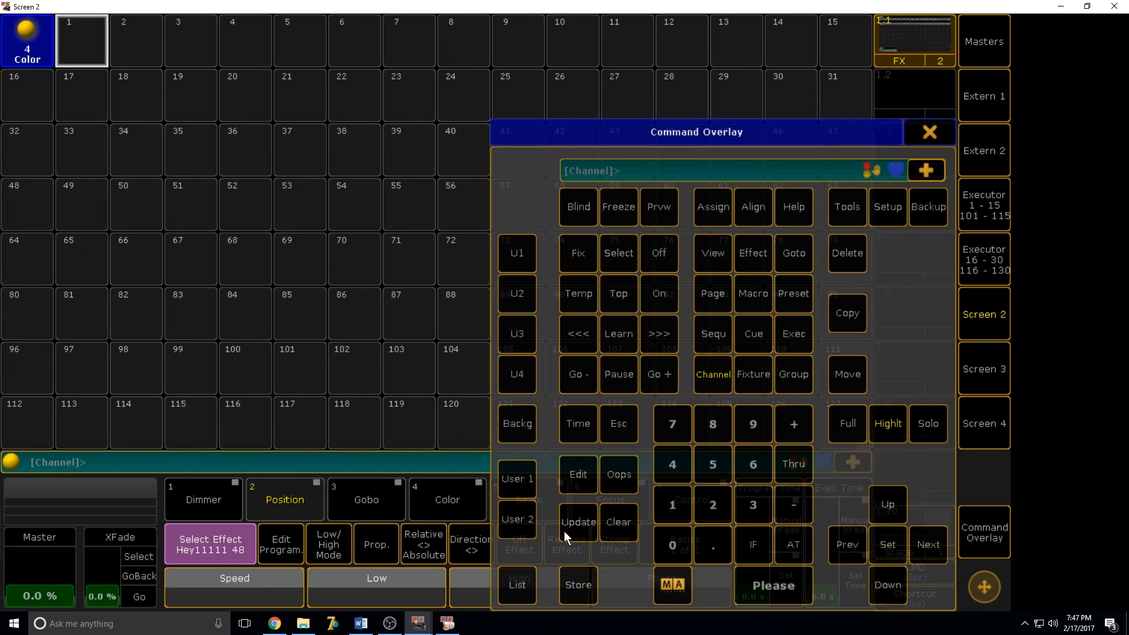
left_click(581, 583)
left_click(930, 101)
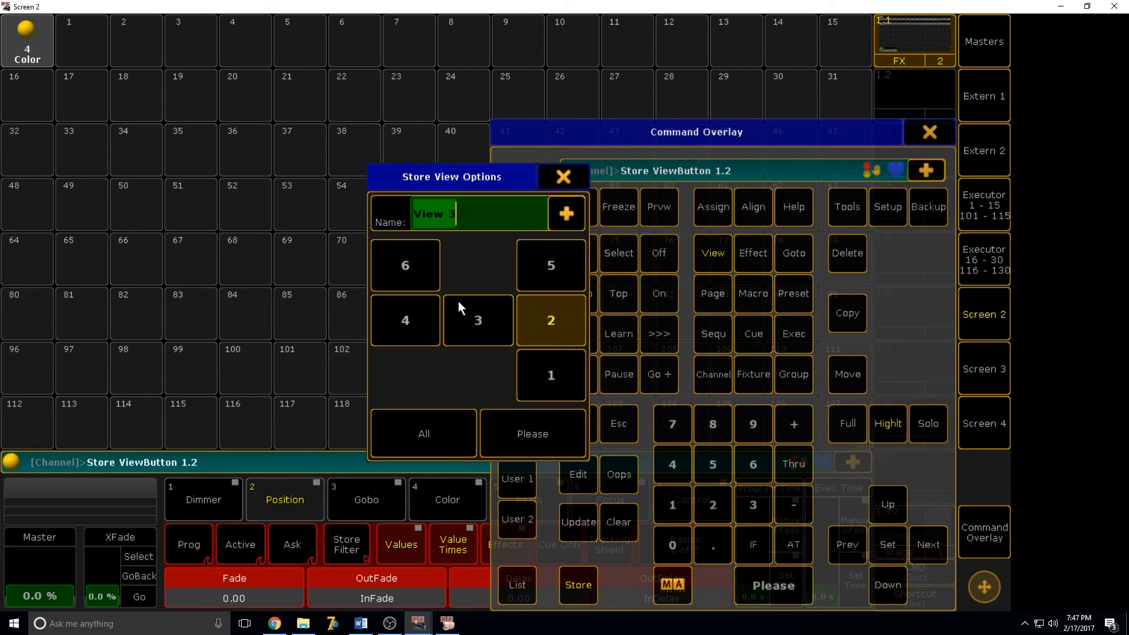
key("BackSpace")
key("BackSpace")
key("BackSpace")
key("BackSpace")
key("BackSpace")
key("BackSpace")
type("Color")
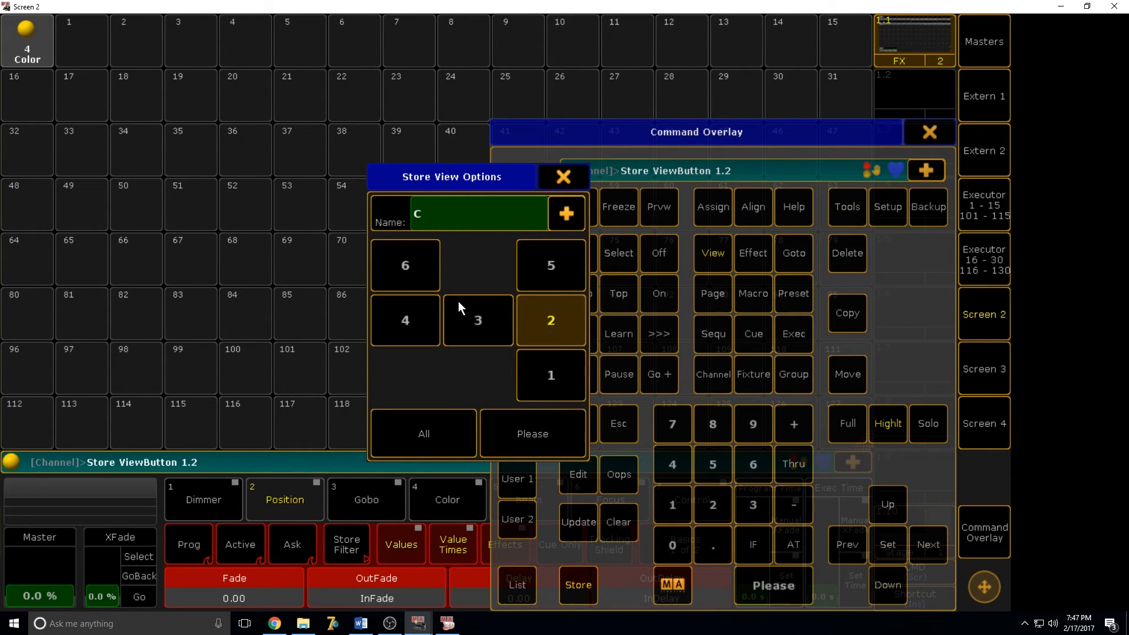
key("Return")
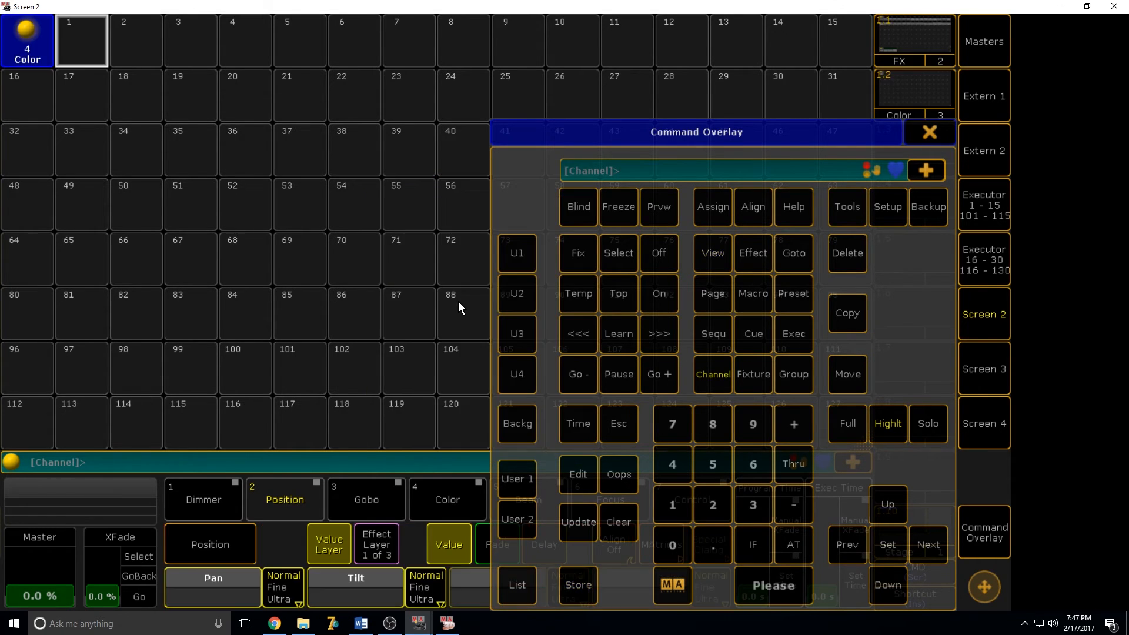
left_click(949, 138)
Select the fixtures of group 1 (RPointe3) and set their C1 color value to deep red
left_click(997, 321)
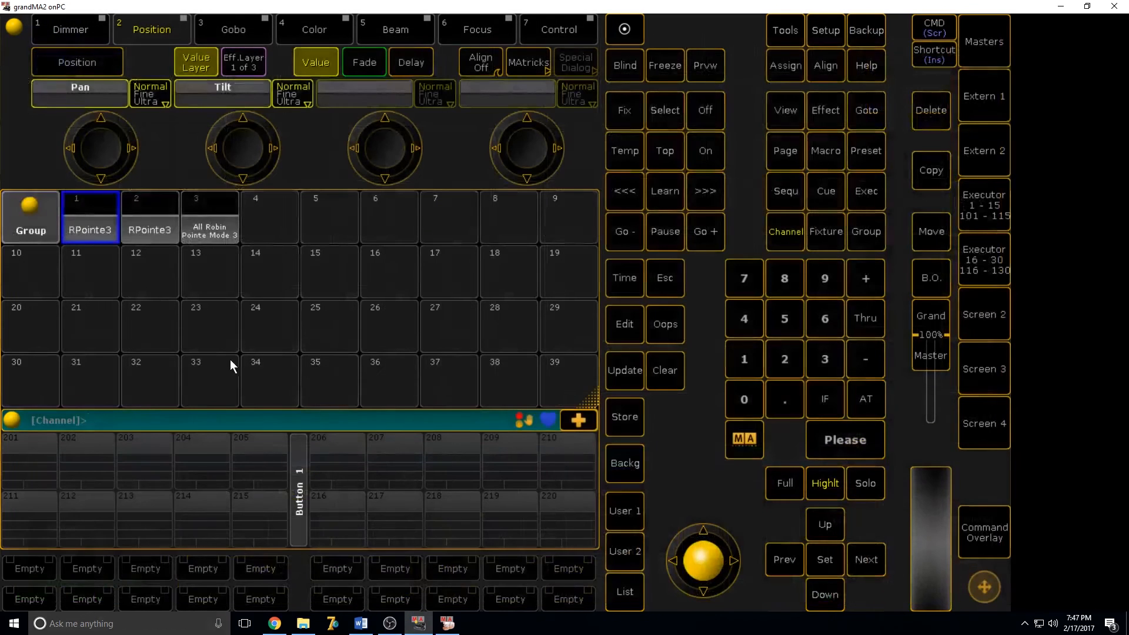
left_click(86, 216)
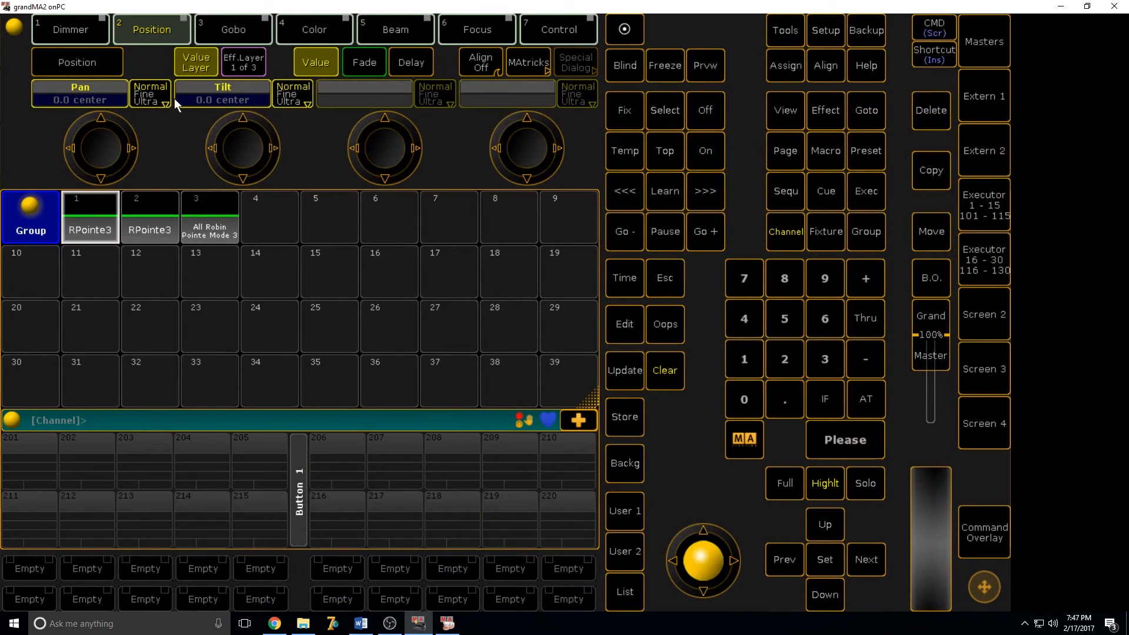
left_click(324, 23)
left_click(94, 100)
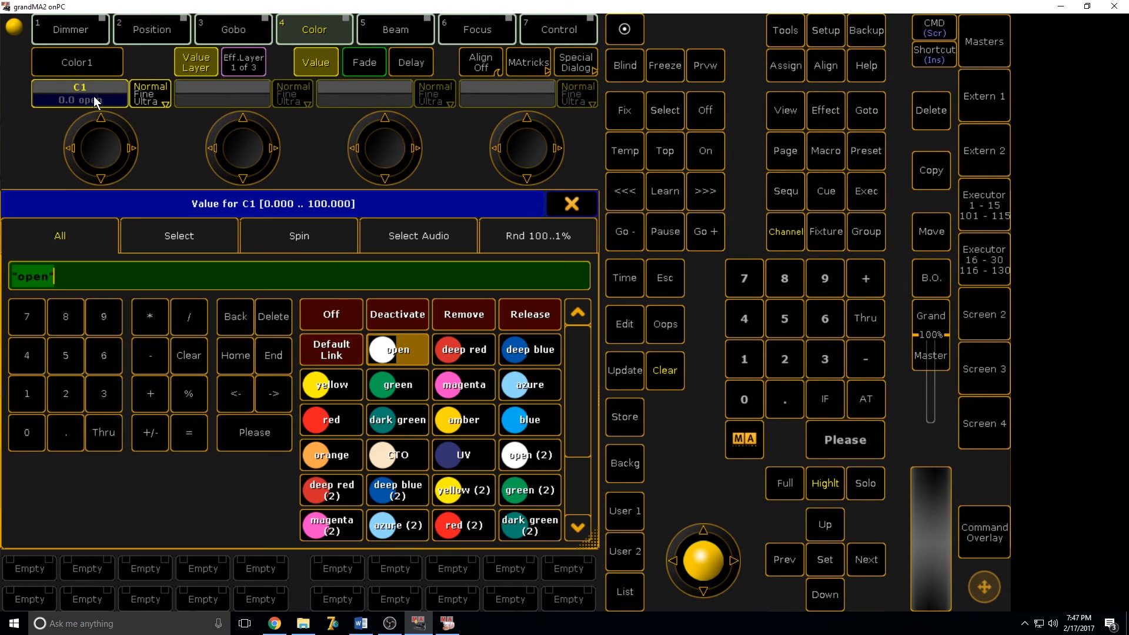
left_click(468, 354)
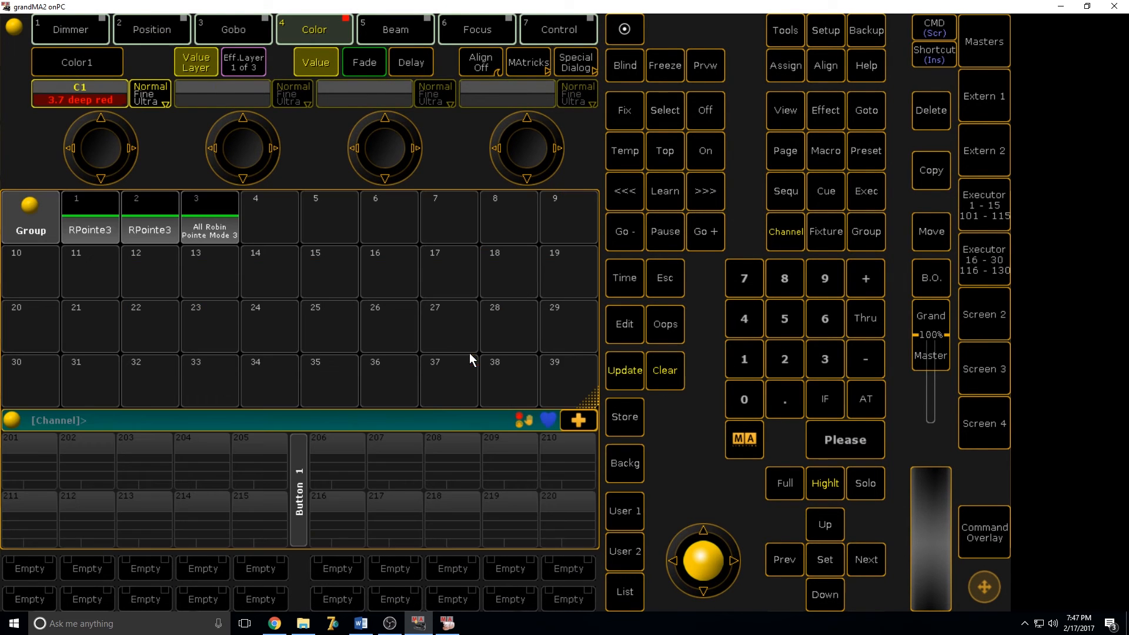
Store the deep red value as Color preset 1 on Screen 2 and close the Command Overlay
left_click(994, 316)
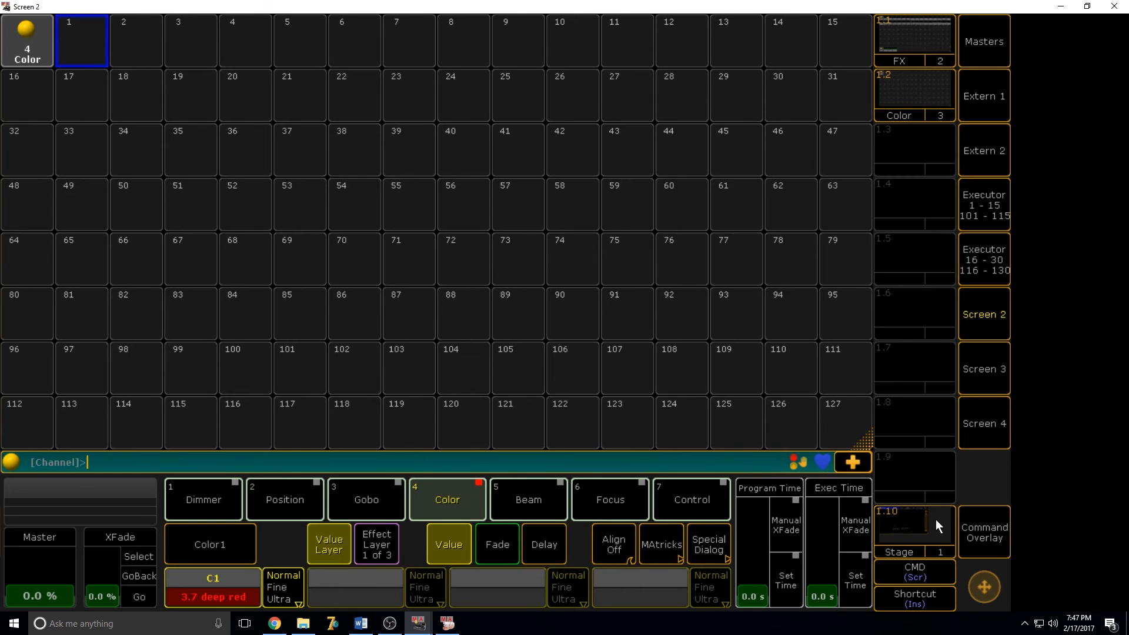
left_click(979, 530)
left_click(578, 582)
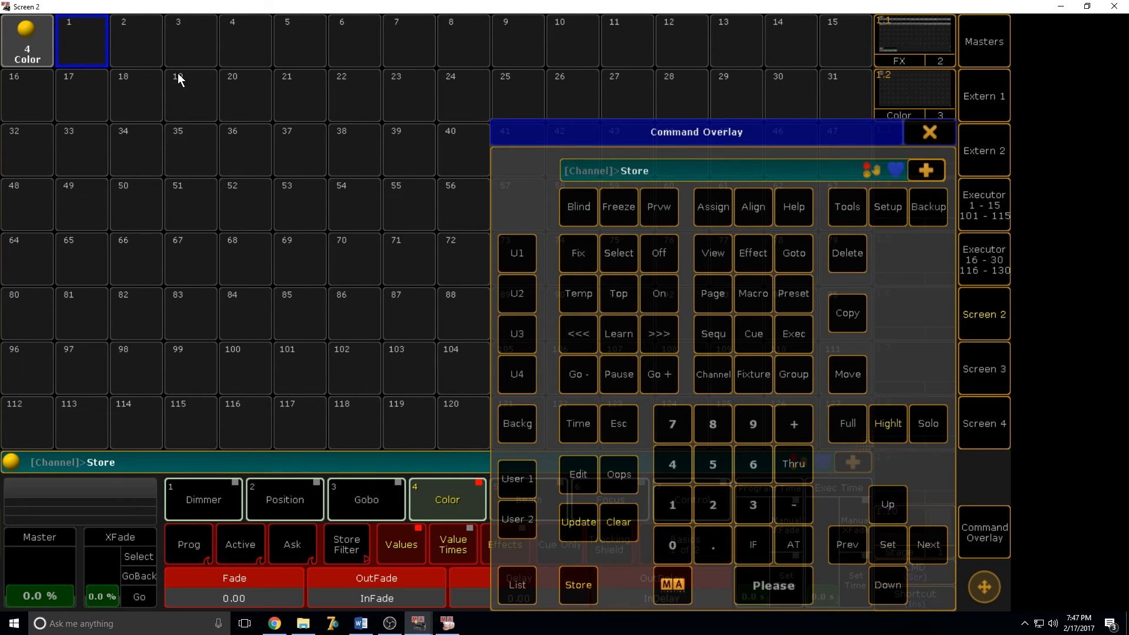
left_click(88, 55)
left_click(934, 133)
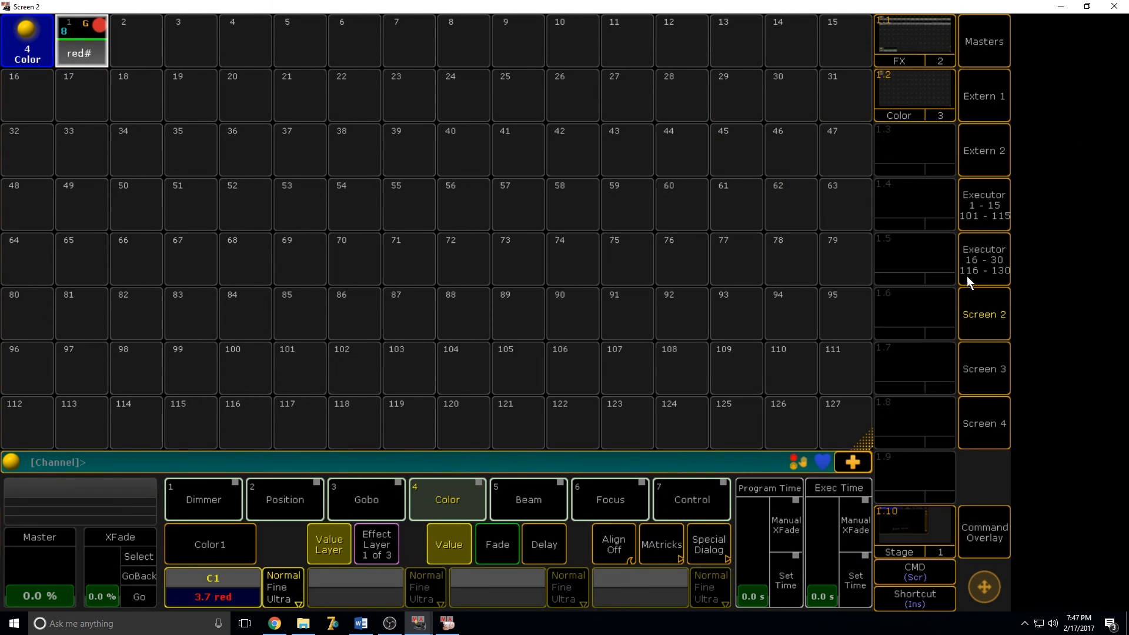
Set C1 of the selected fixtures to yellow and store it as Color preset 2
left_click(981, 312)
left_click(113, 99)
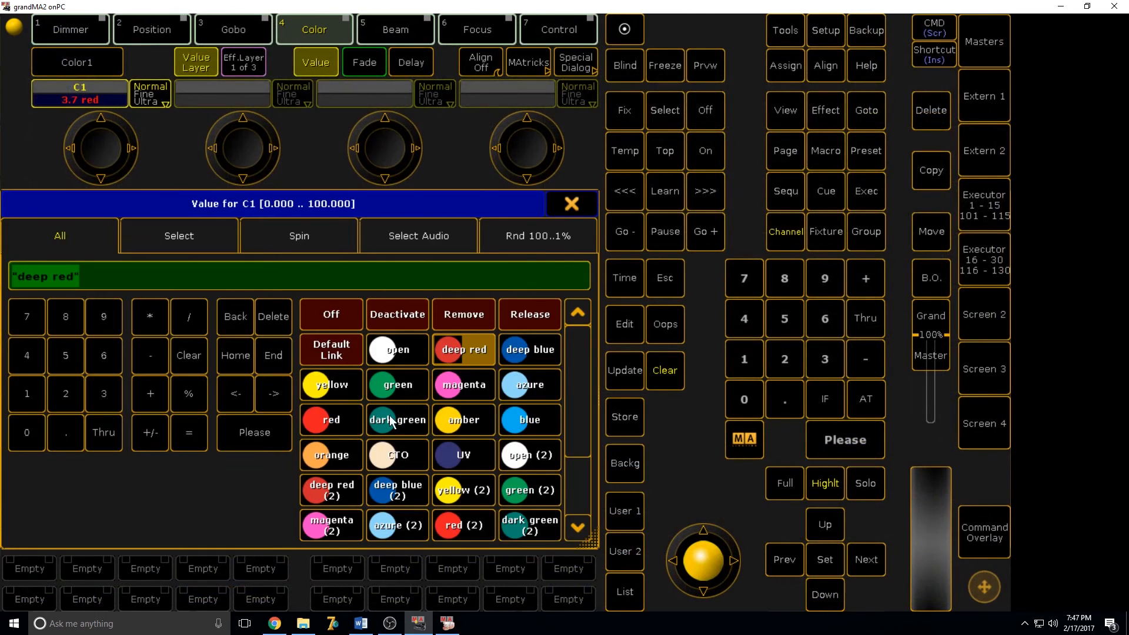
left_click(334, 383)
left_click(634, 416)
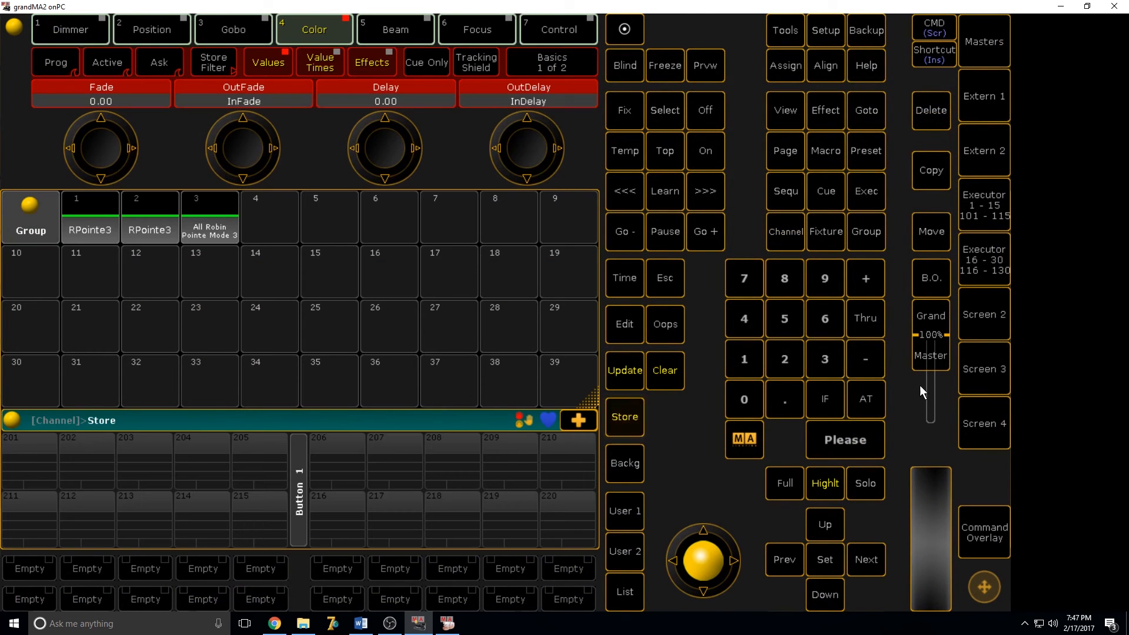
left_click(988, 323)
left_click(152, 58)
Set C1 of the selected fixtures to amber and store it as Color preset 3
left_click(987, 328)
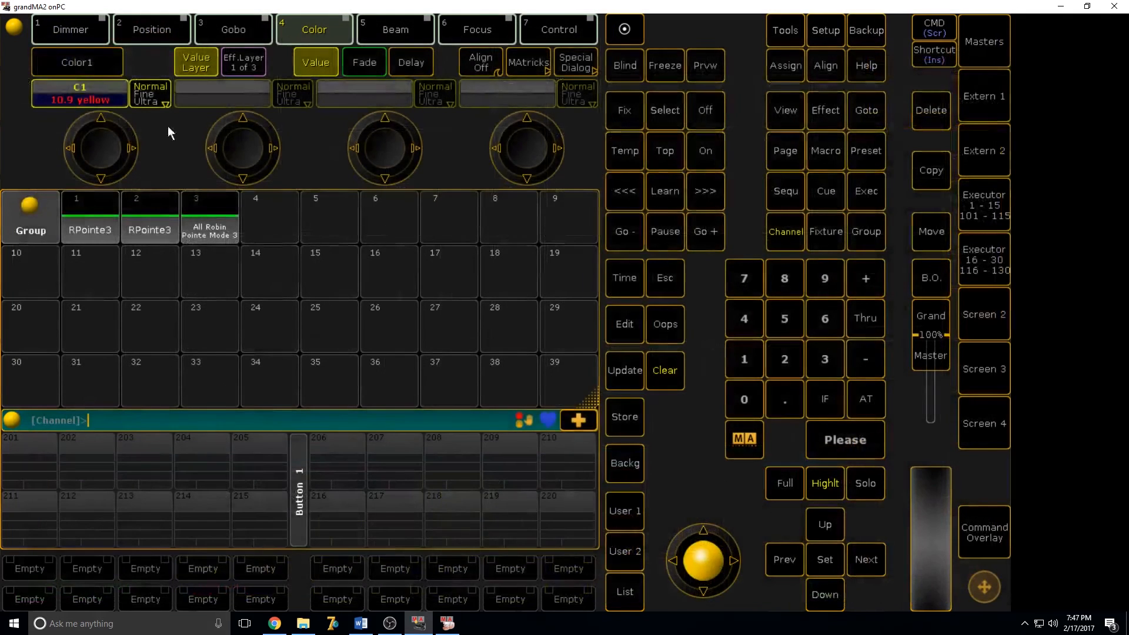
left_click(79, 93)
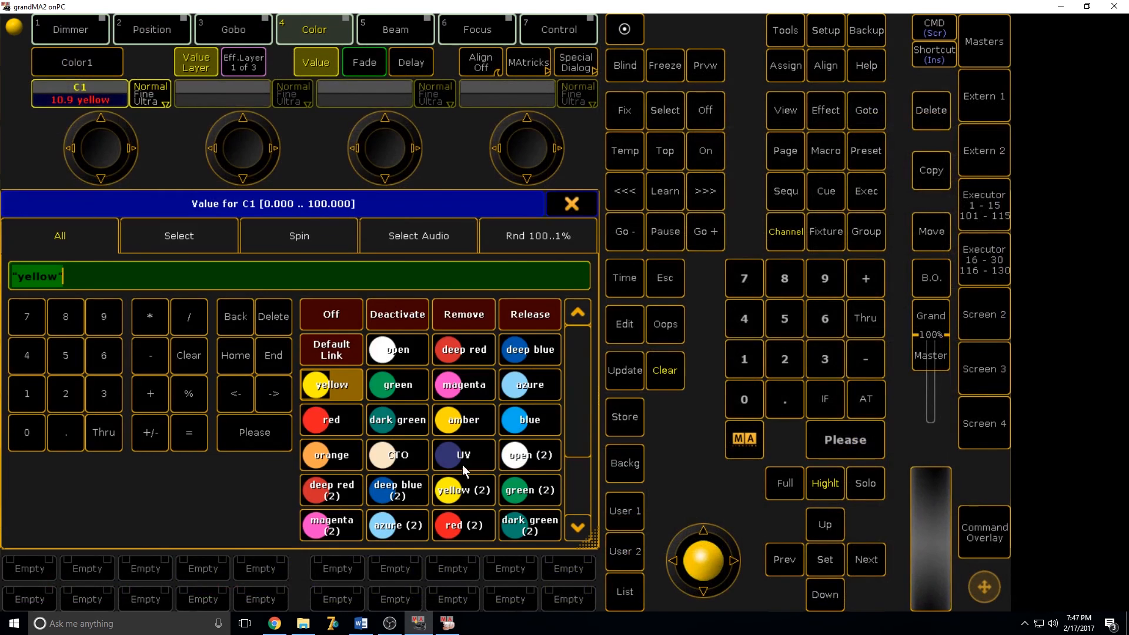
left_click(460, 421)
left_click(634, 416)
left_click(988, 323)
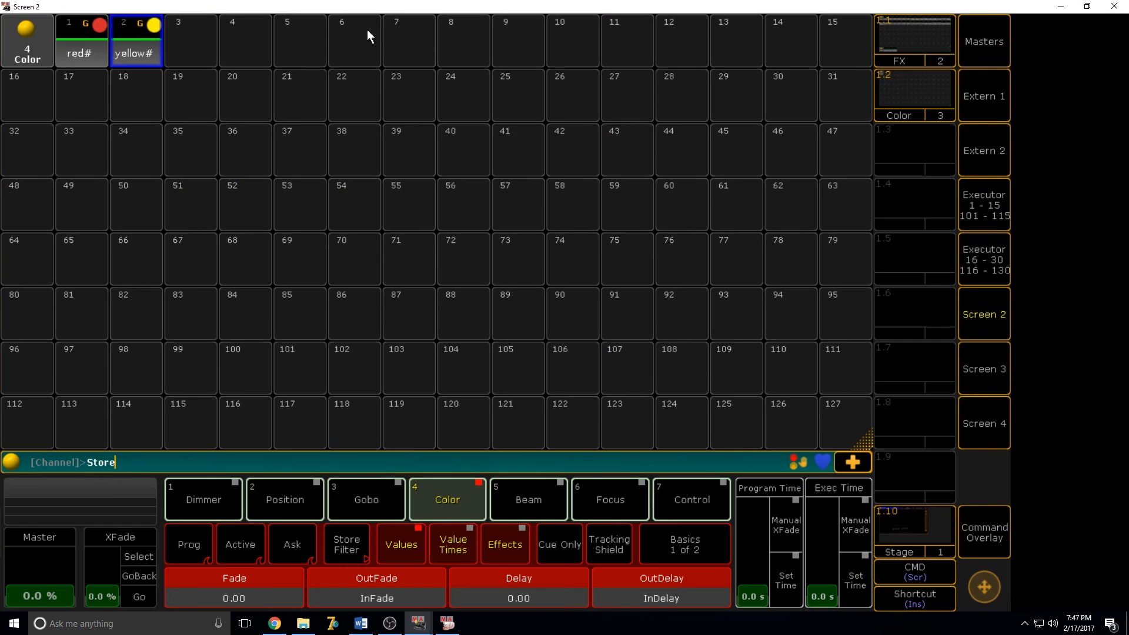
left_click(208, 55)
Set C1 of the selected fixtures to deep blue (2) and store it as Color preset 4
left_click(994, 317)
left_click(80, 93)
left_click(332, 455)
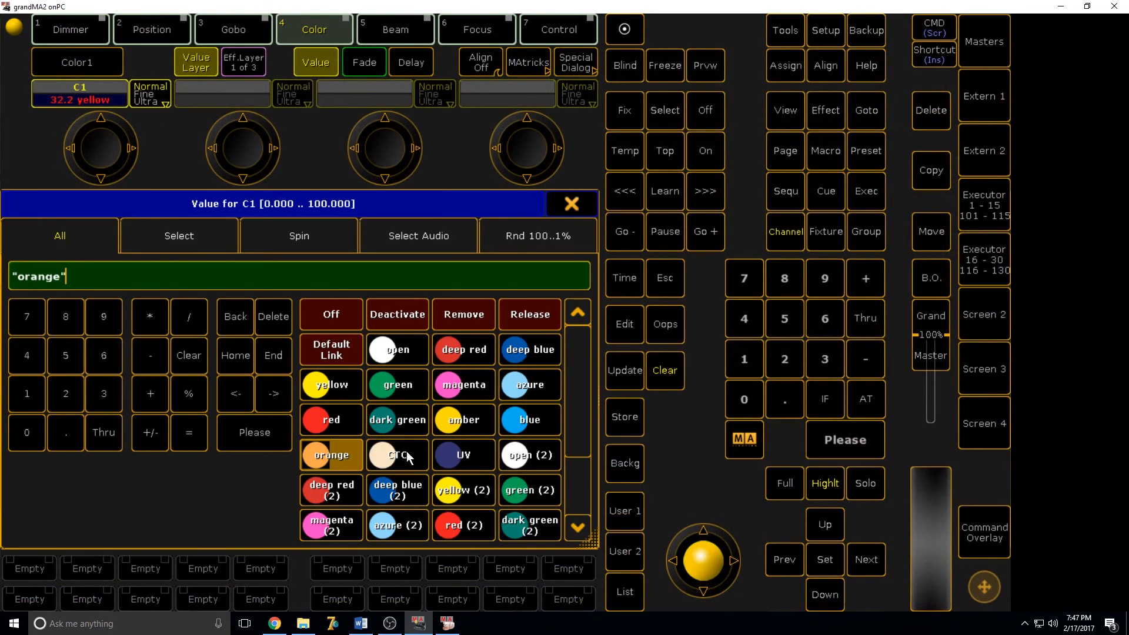
left_click(414, 489)
left_click(624, 431)
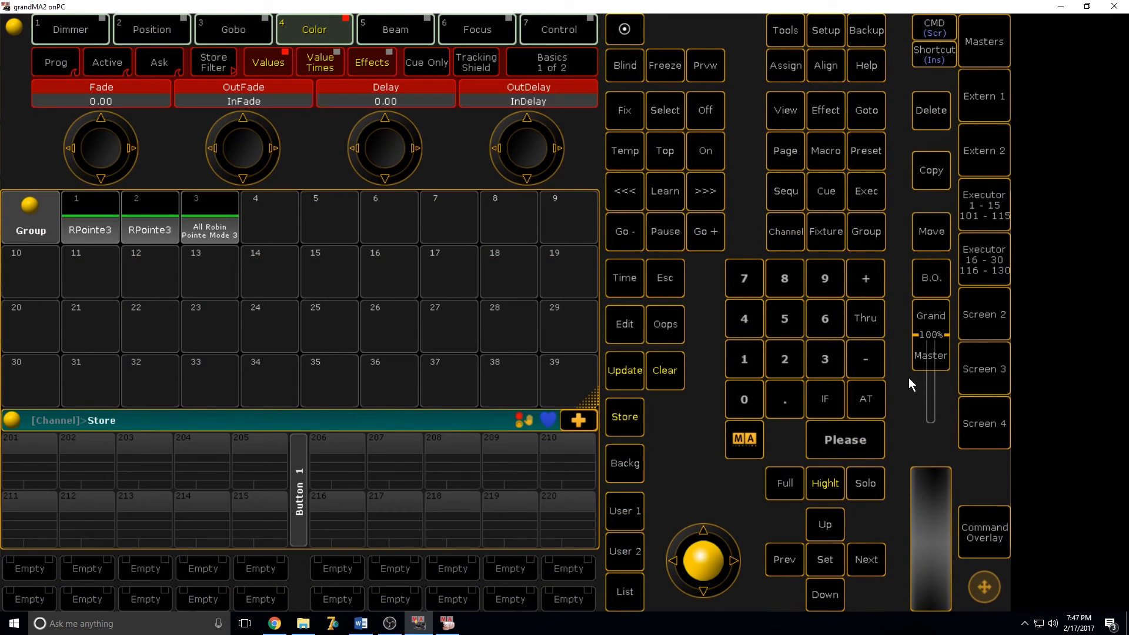
left_click(983, 315)
left_click(245, 44)
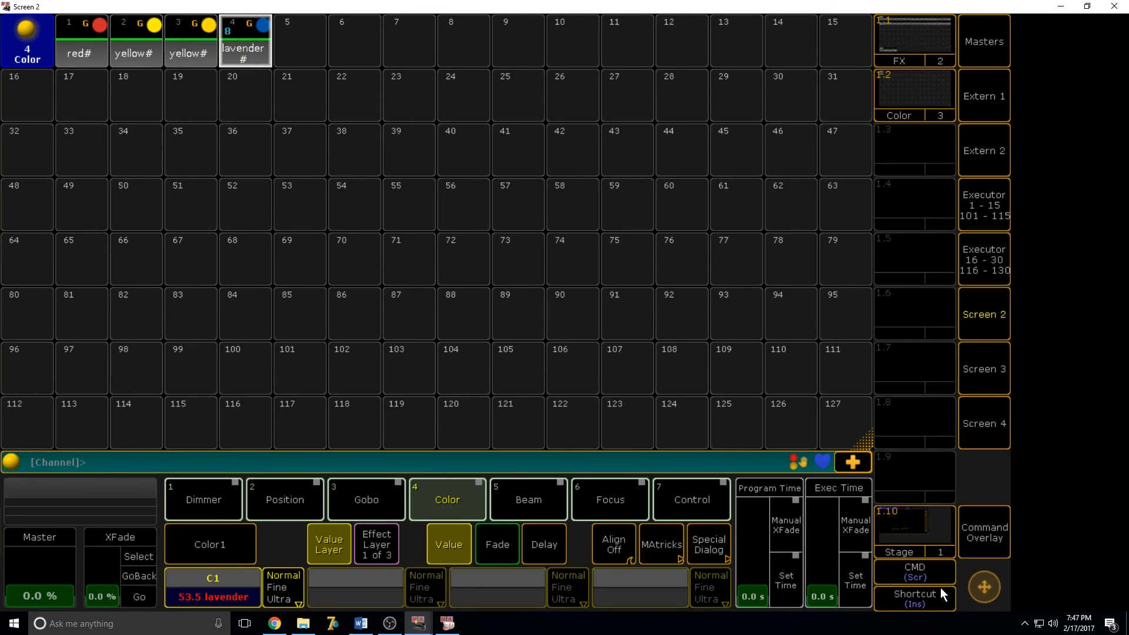
Clear the programmer and close the Command Overlay
left_click(988, 541)
left_click(625, 522)
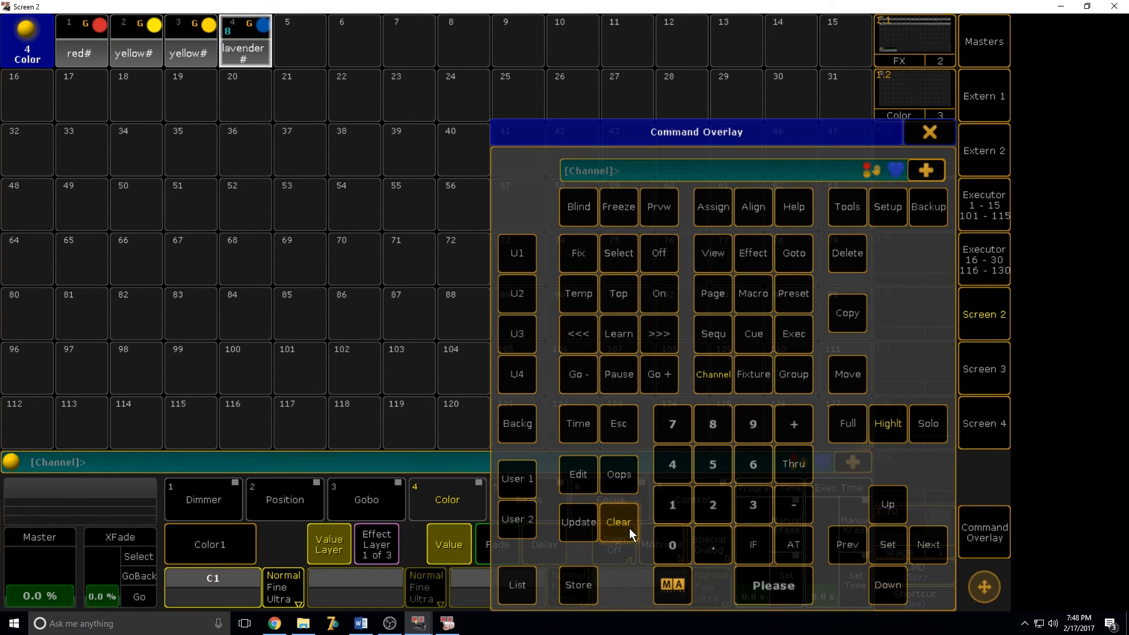
left_click(929, 132)
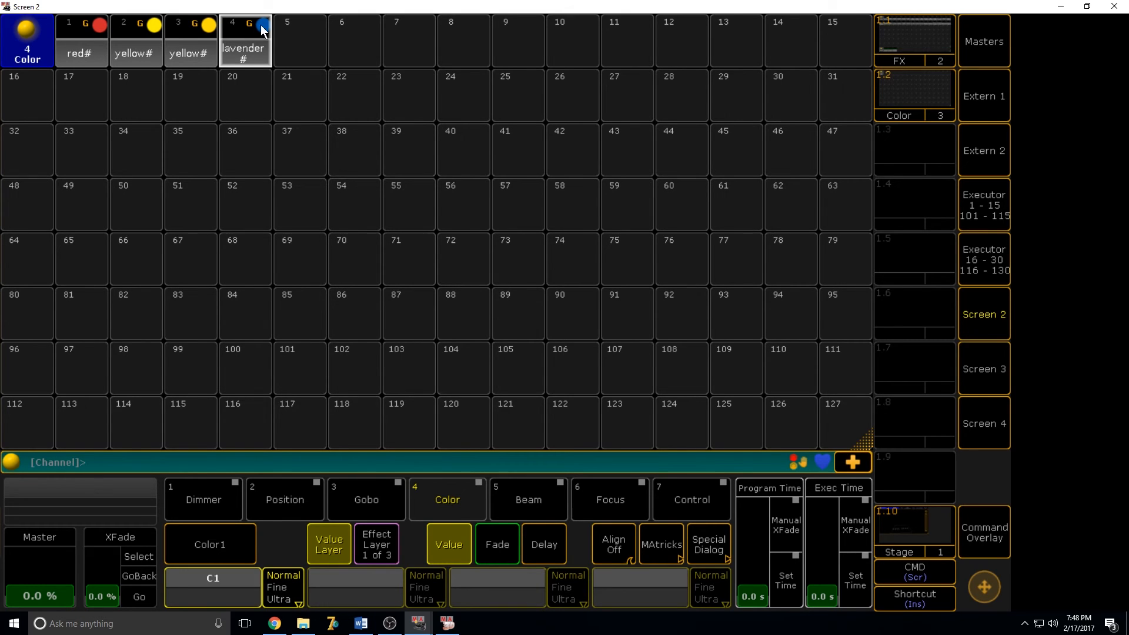
left_click(990, 537)
left_click(728, 197)
left_click(238, 43)
left_click(778, 579)
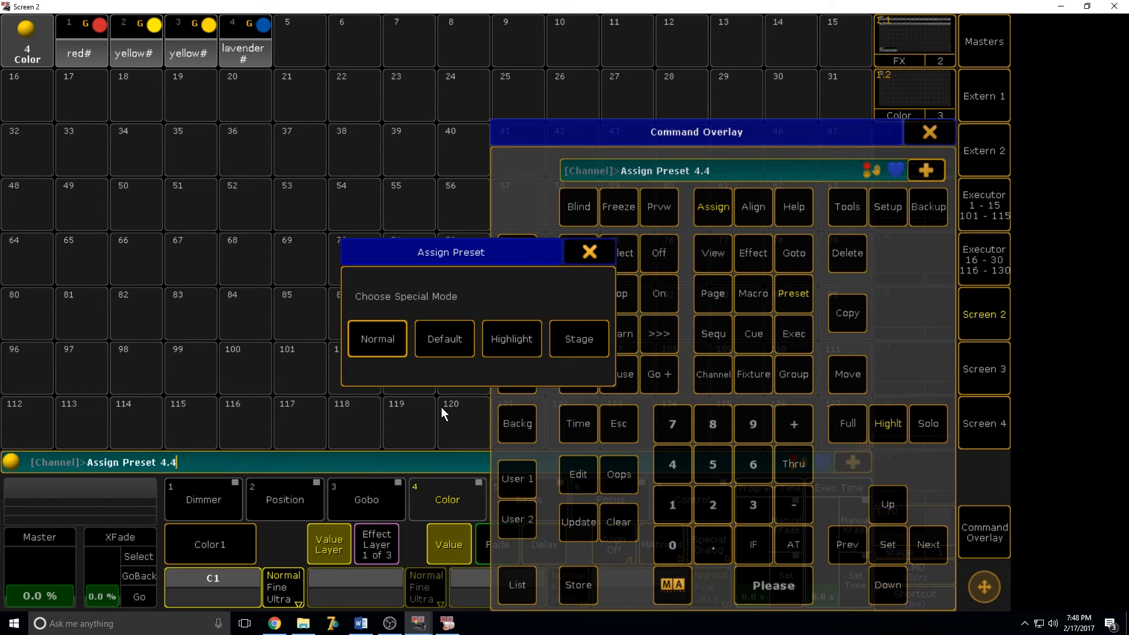
left_click(585, 251)
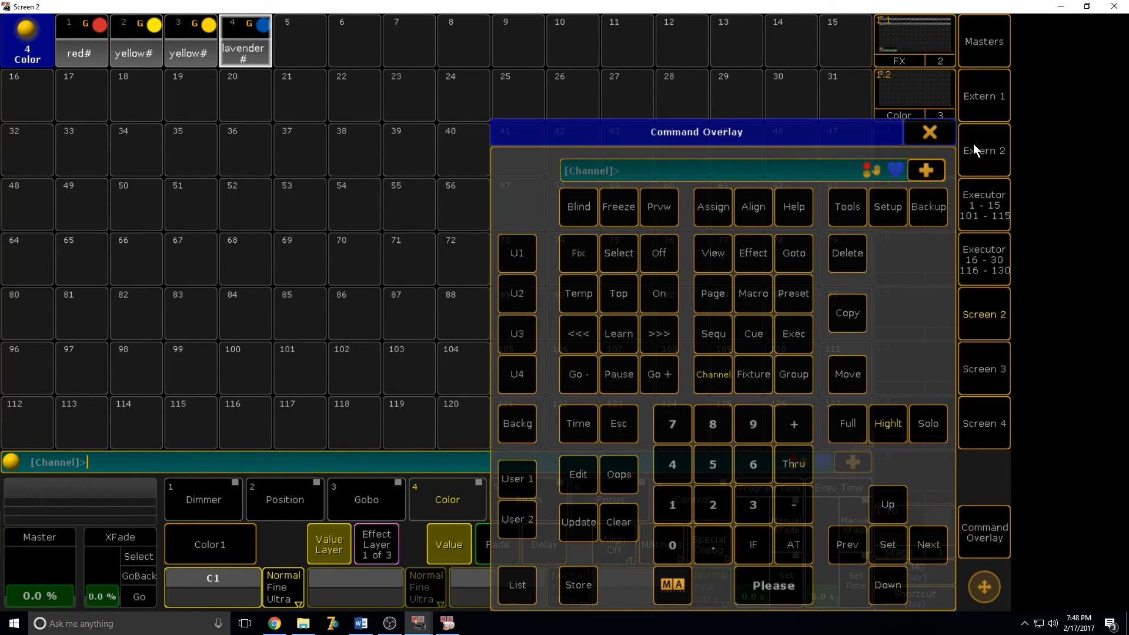
left_click(932, 134)
Recall Color preset 4 and clear the programmer, repeating the test a second time
left_click(250, 38)
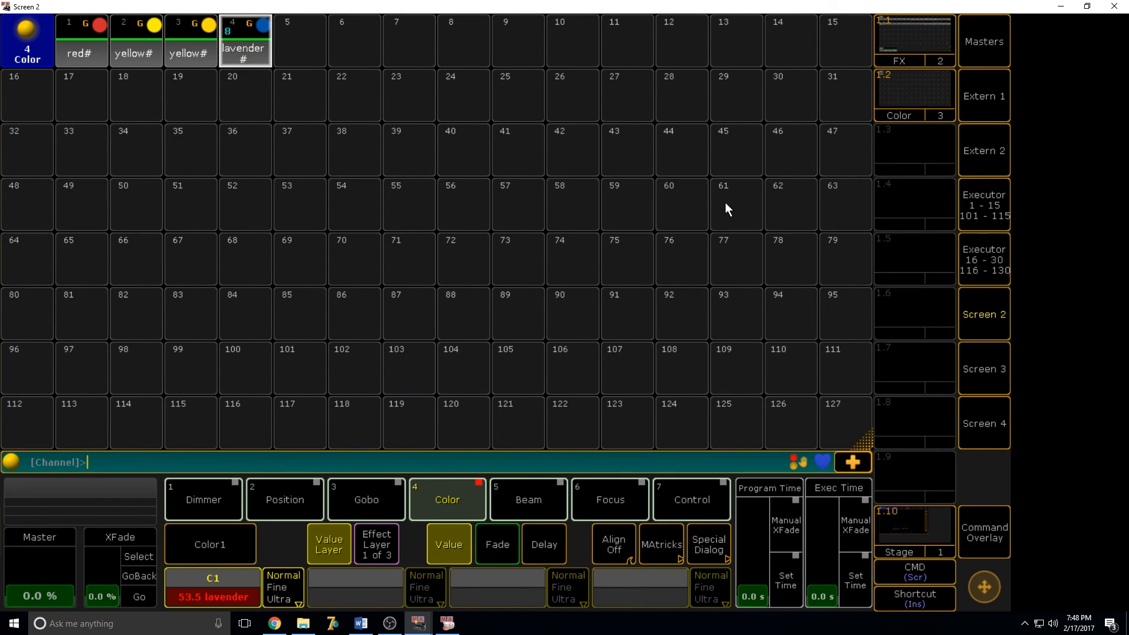
left_click(992, 333)
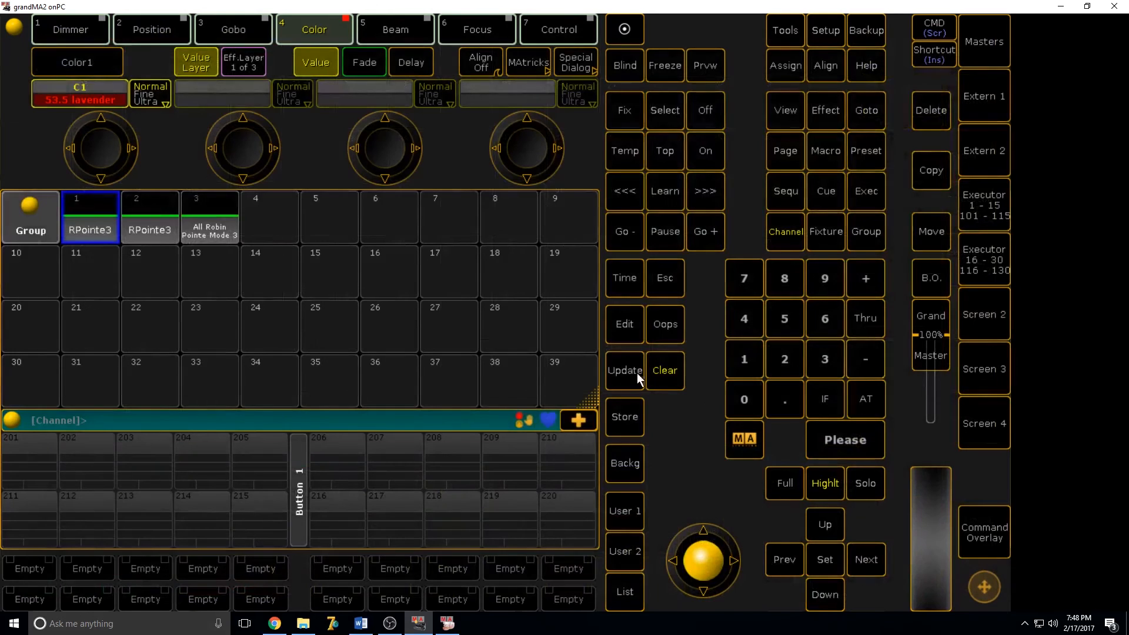
left_click(672, 374)
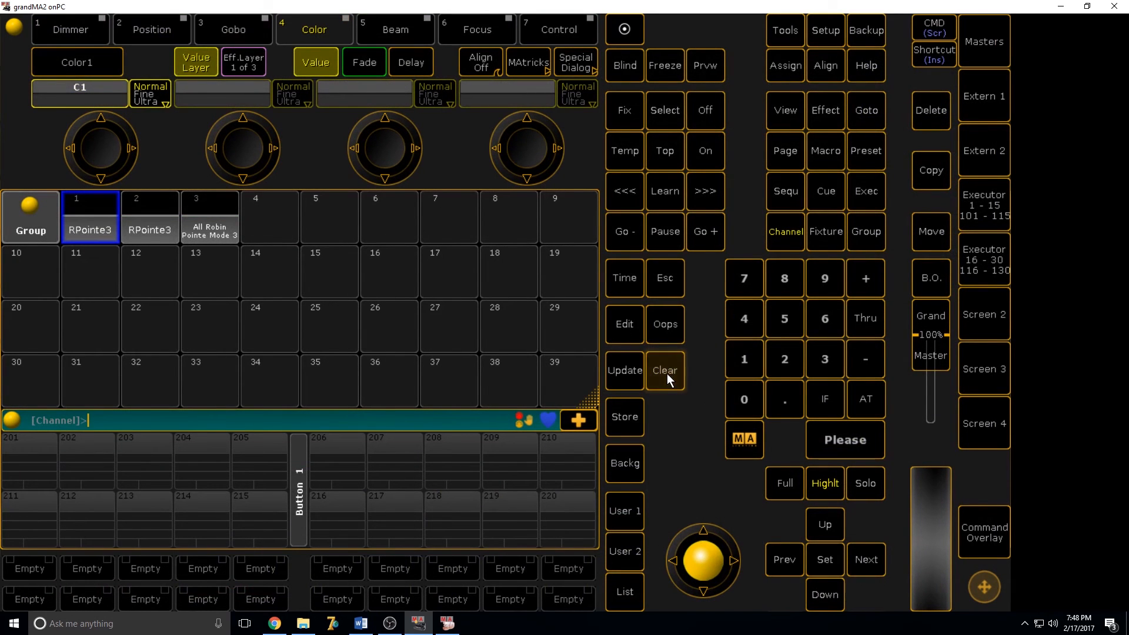
left_click(998, 302)
left_click(237, 41)
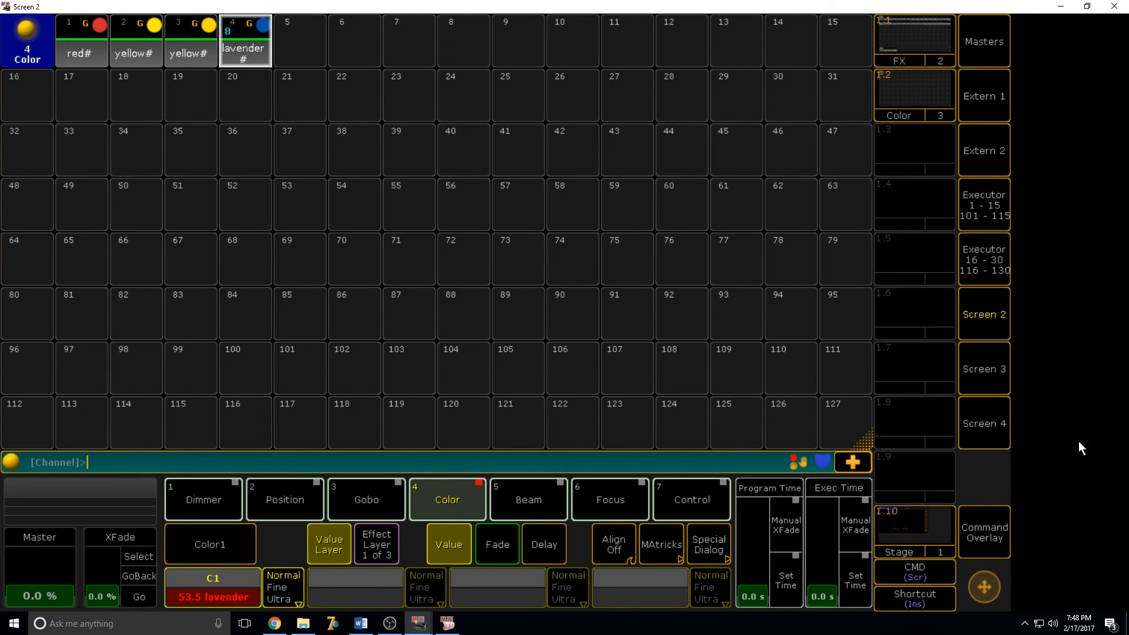
left_click(979, 308)
left_click(666, 376)
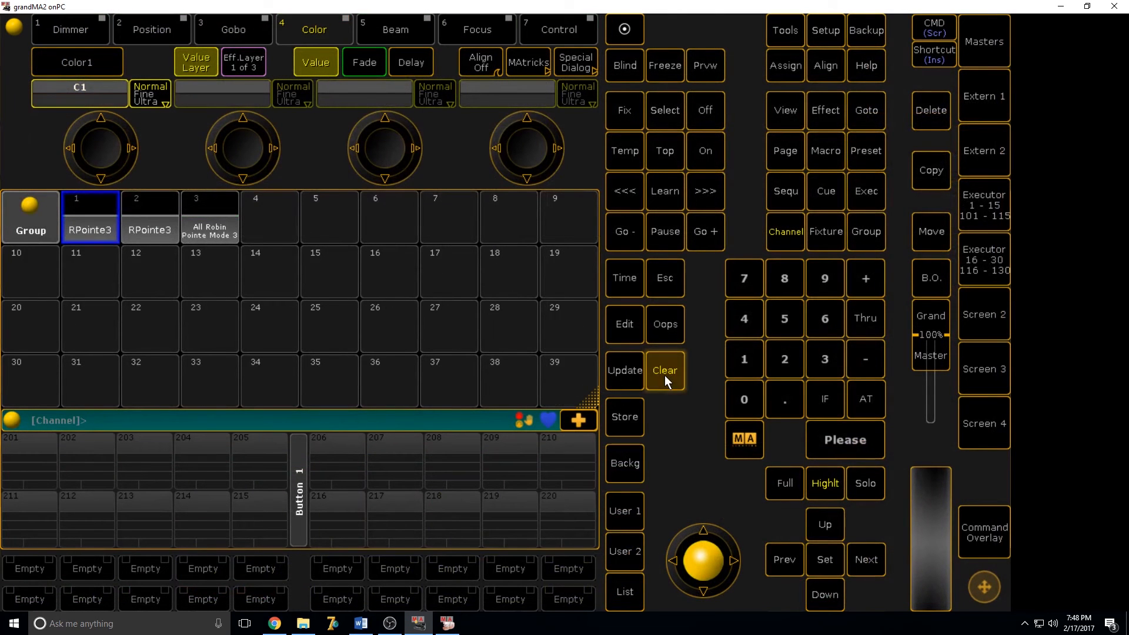
Quick-save the show with the Backup command
double_click(857, 37)
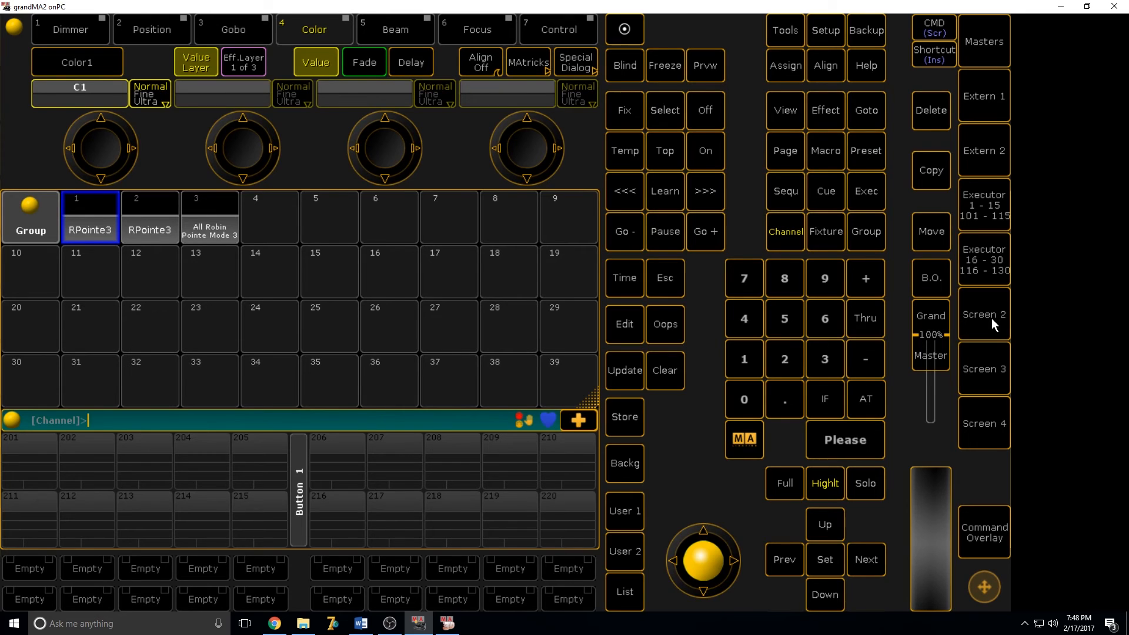
Shrink the Color preset pool on Screen 2 to a single row and move it to the fourth grid row
left_click(992, 319)
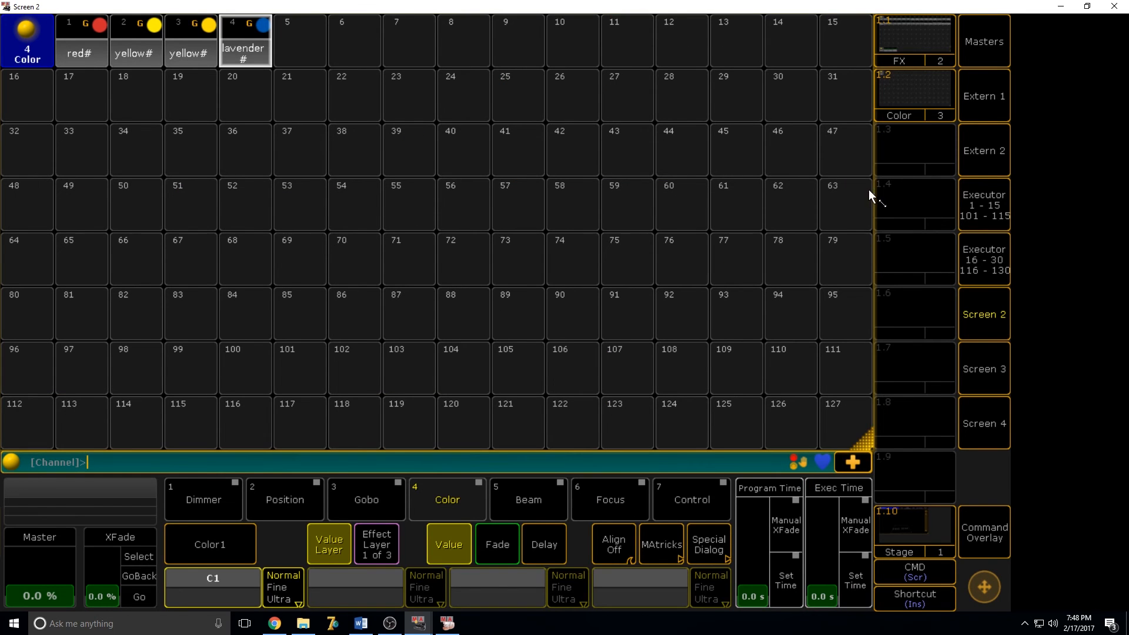
left_click(851, 91)
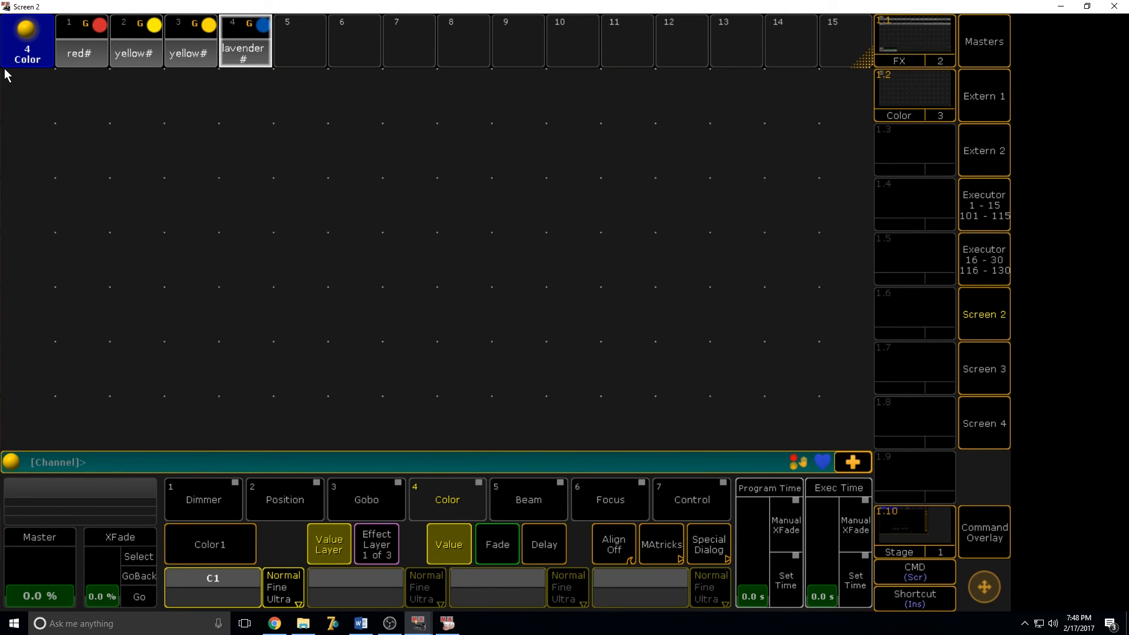
left_click_drag(12, 63, 13, 226)
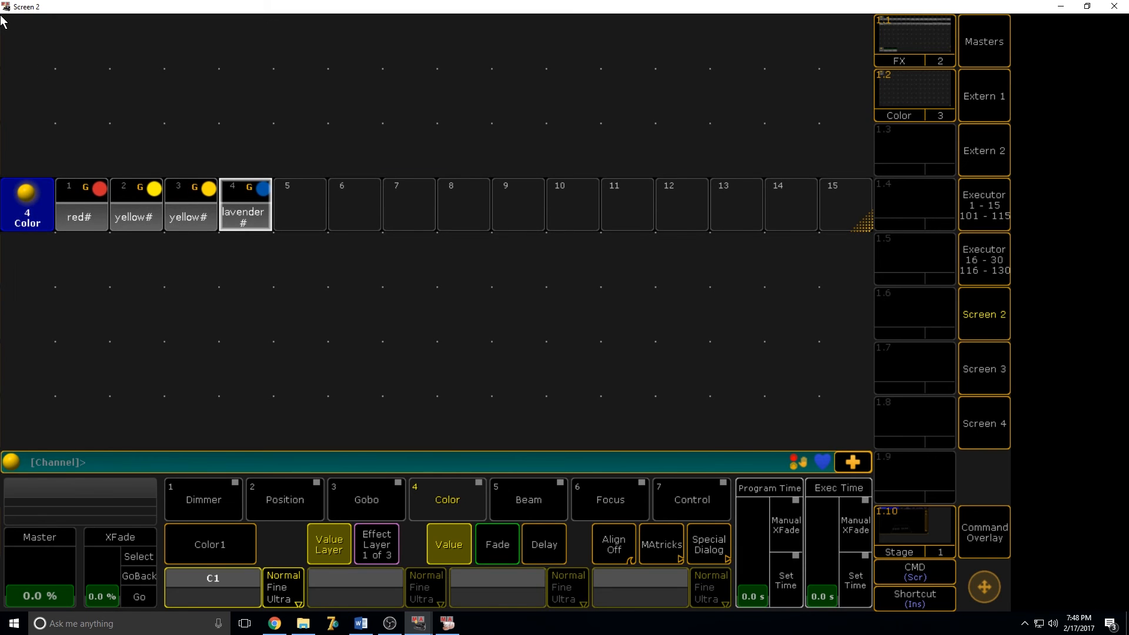
Create an All preset pool window in the first grid row of Screen 2 and shrink it to one row
left_click(4, 23)
left_click(365, 263)
left_click_drag(863, 171, 858, 63)
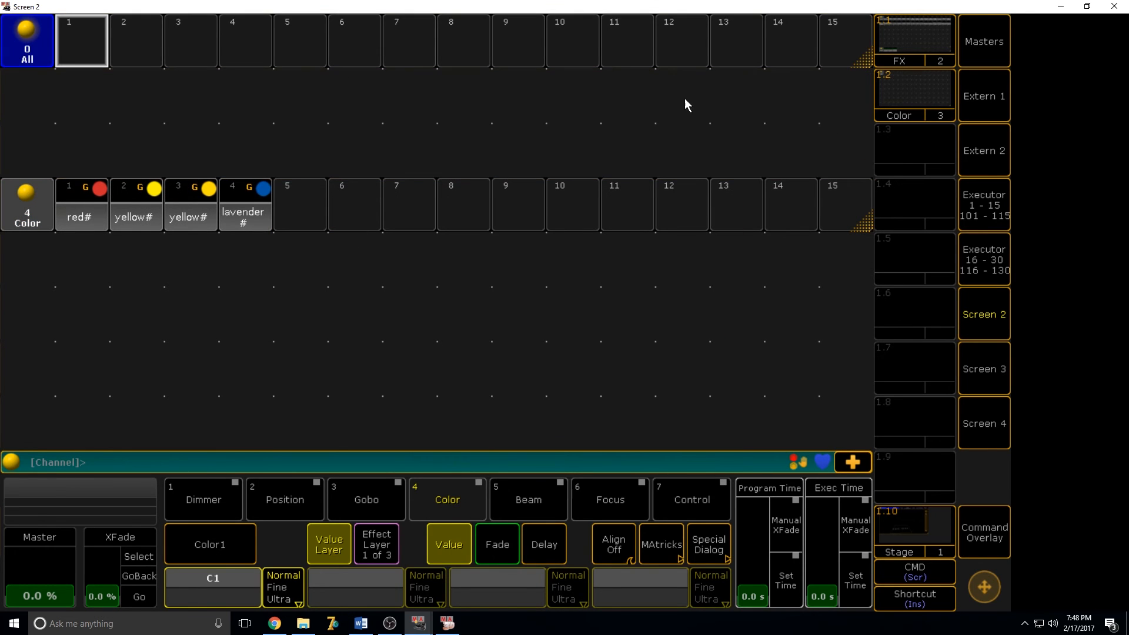
Create a Dimmer preset pool window in the second grid row and shrink it to one row
left_click(5, 78)
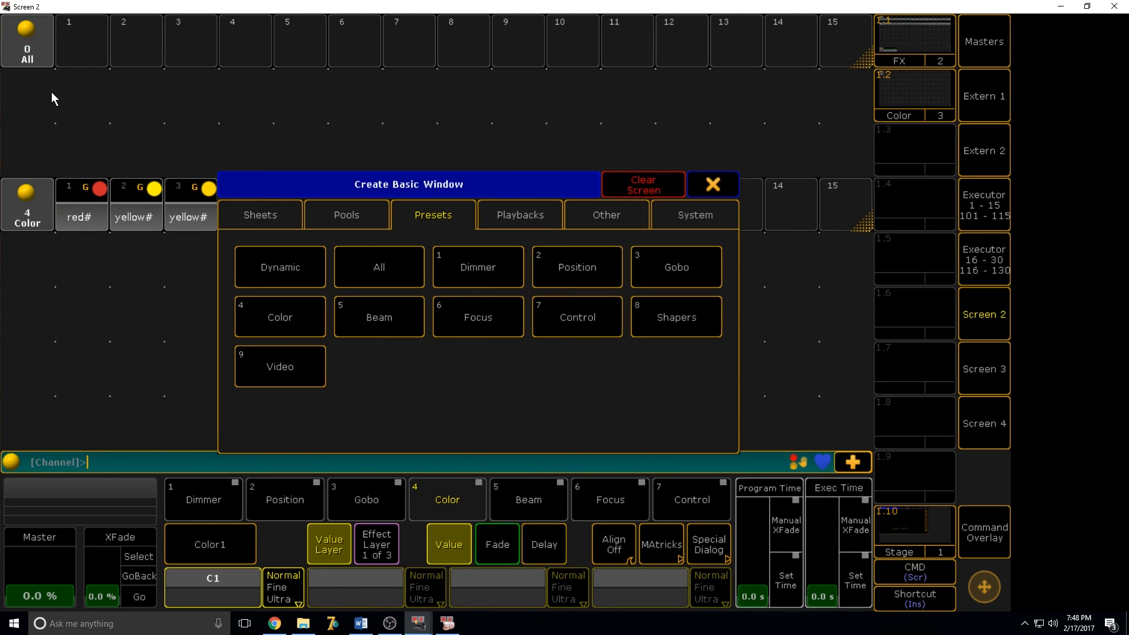
left_click(553, 272)
left_click_drag(862, 168, 868, 111)
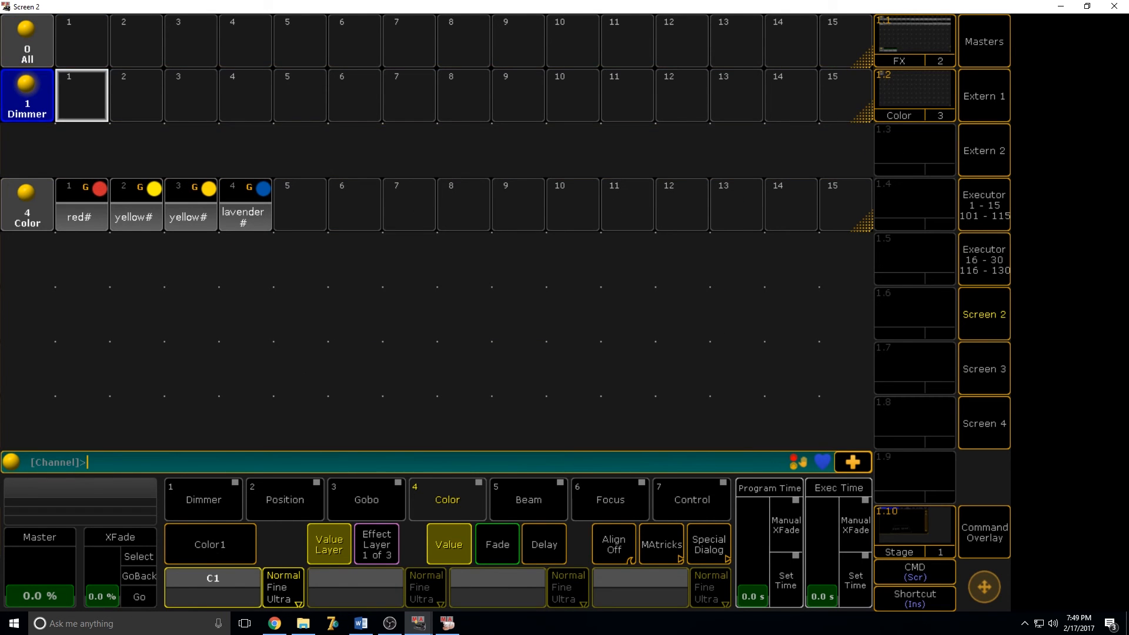
Create a Position preset pool window in the third grid row of Screen 2
left_click(6, 130)
left_click(568, 278)
Move the Color preset pool to the fifth grid row and create a Gobo preset pool in the fourth row
left_click_drag(39, 223, 29, 277)
left_click(8, 187)
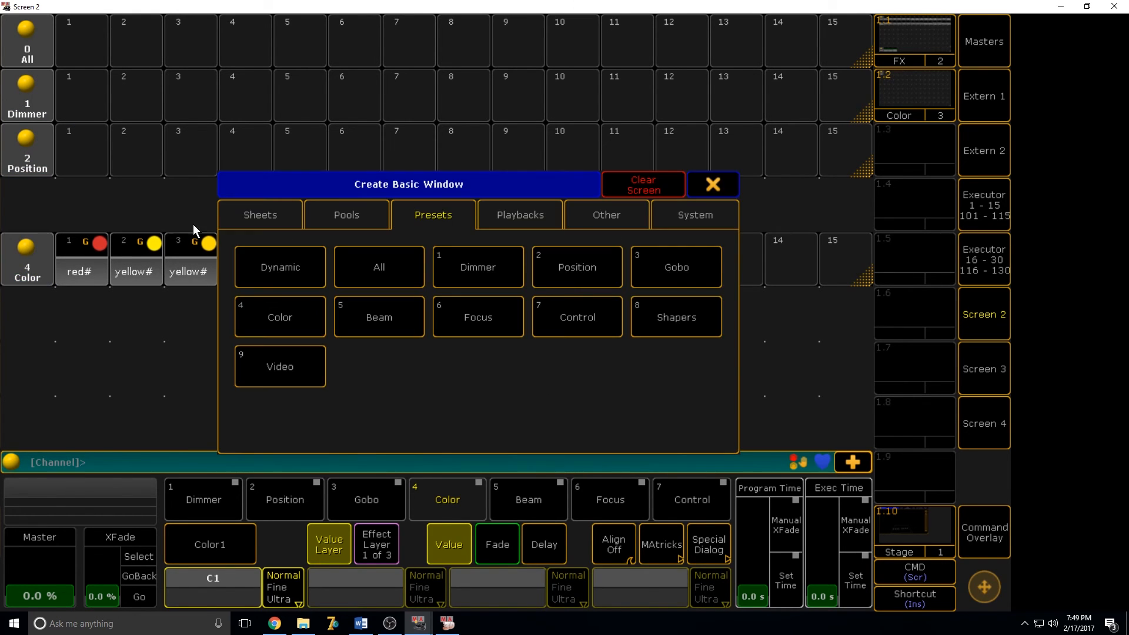
left_click(686, 274)
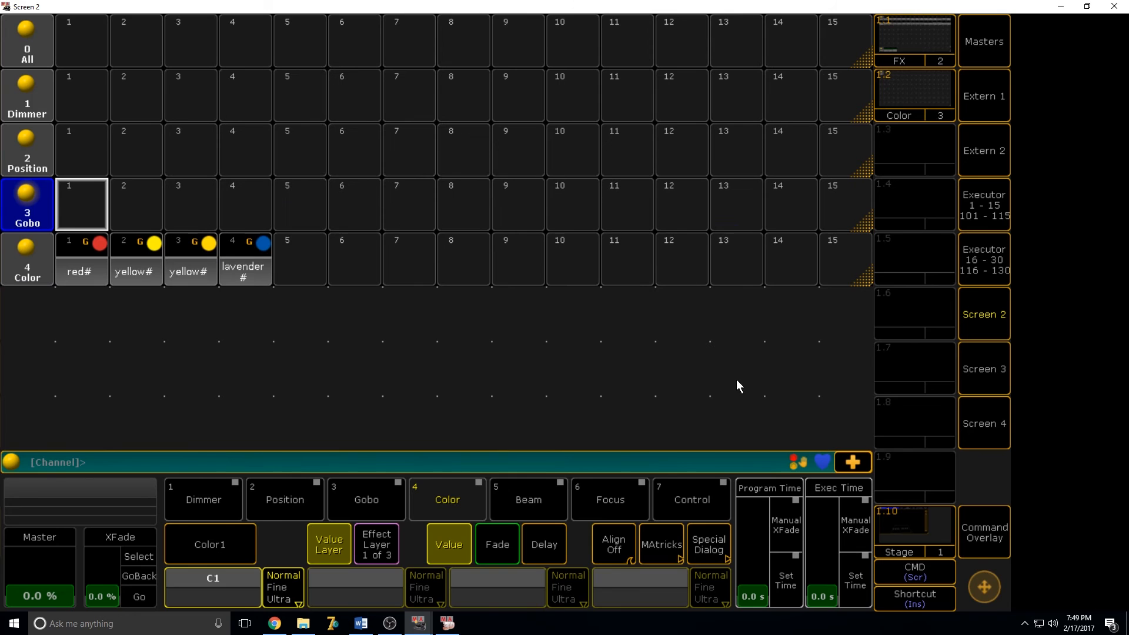
Recall the stored Color view, shrink its Color preset pool to one row and move it to the fifth grid row
left_click(901, 114)
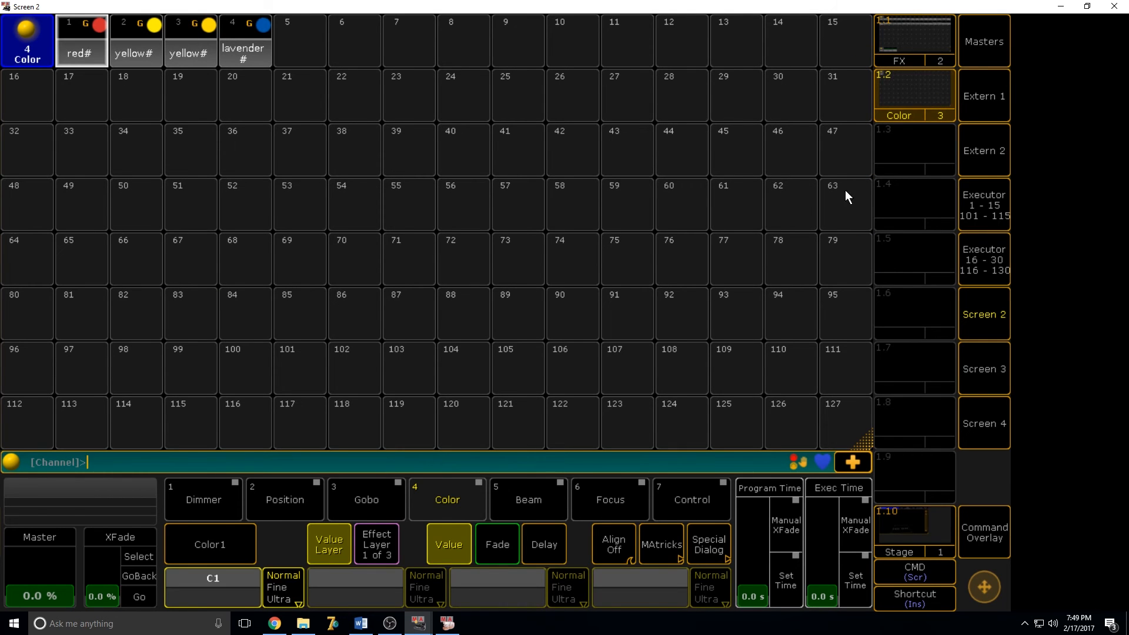
left_click_drag(857, 55, 824, 75)
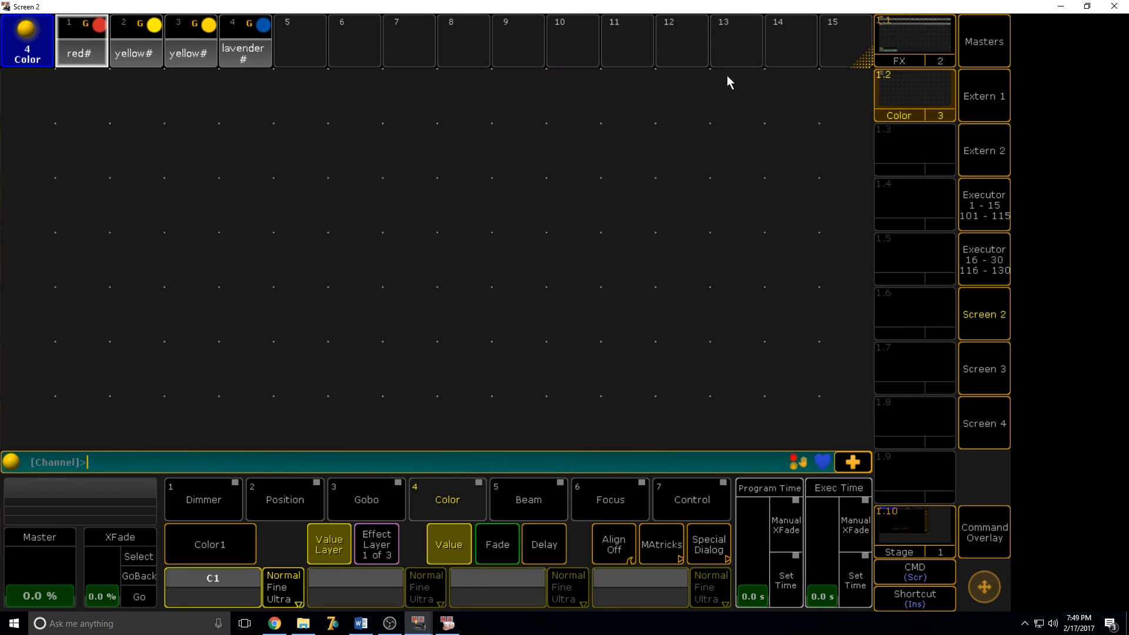
left_click_drag(36, 62, 34, 286)
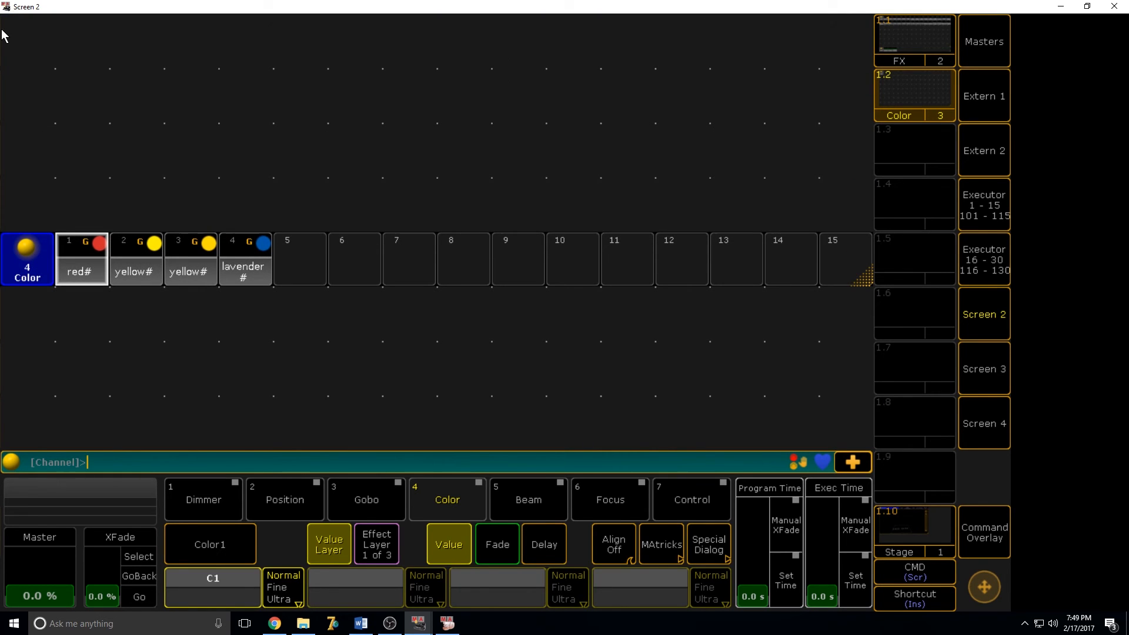
Create All and Dimmer preset pool windows in the first and second grid rows, each shrunk to a single row
left_click(116, 82)
left_click(341, 272)
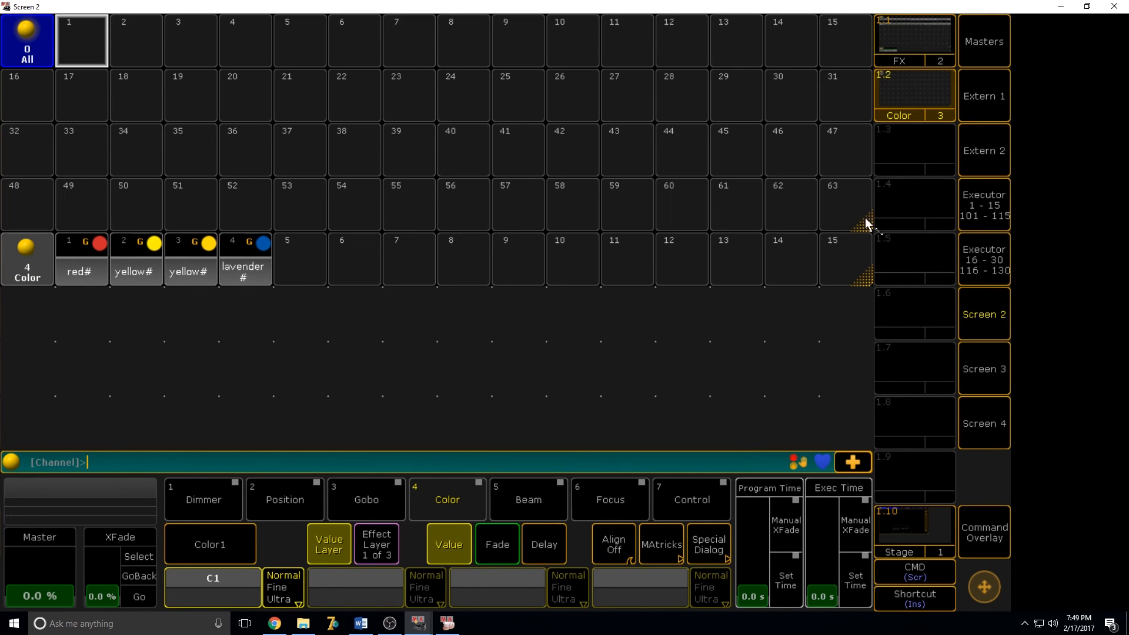
left_click_drag(867, 84, 867, 72)
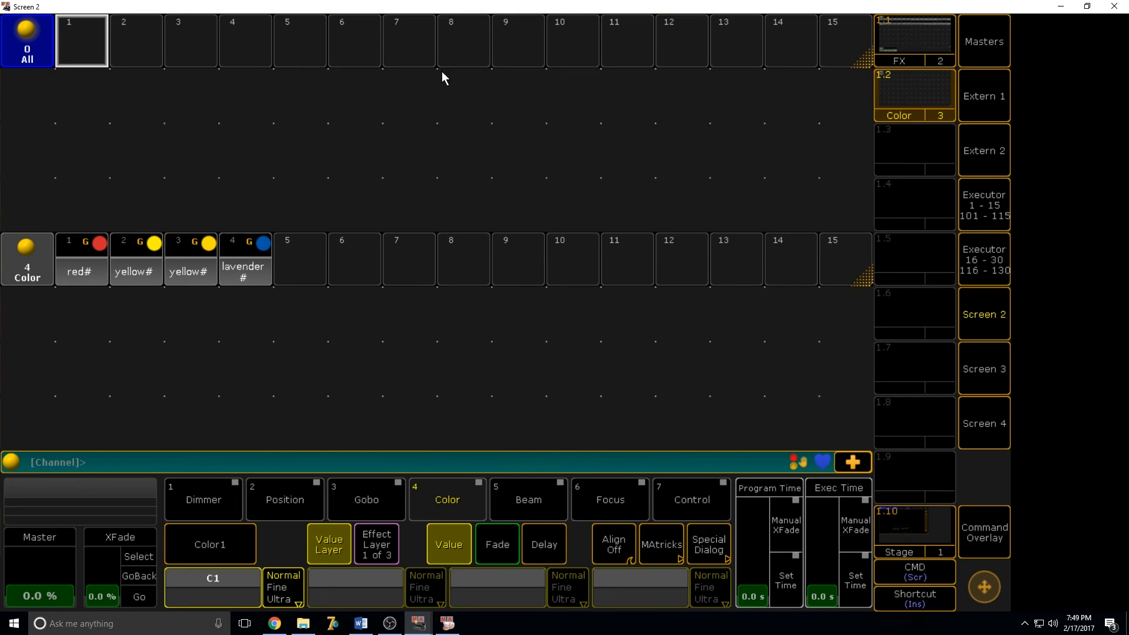
left_click(2, 72)
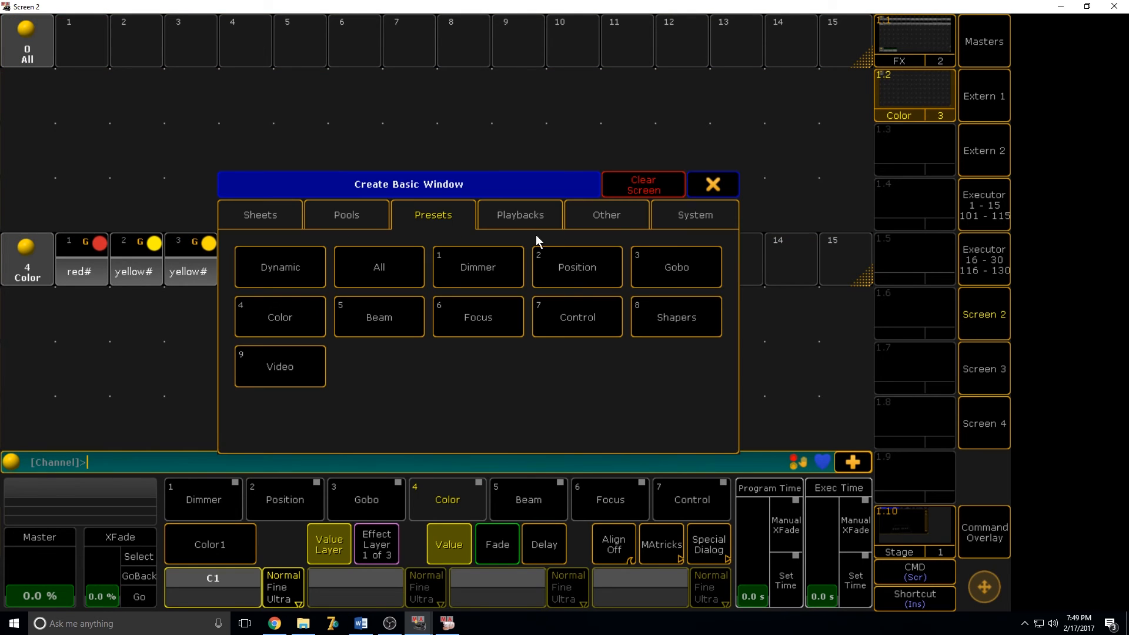
left_click(488, 266)
left_click_drag(868, 139, 867, 88)
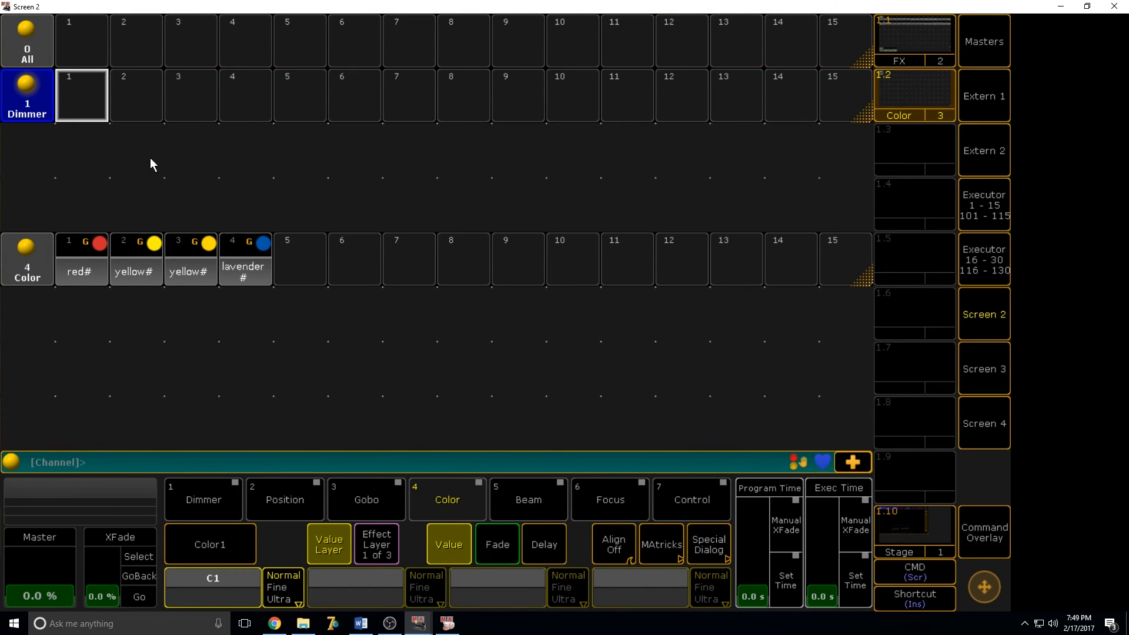
Create a Position preset pool shrunk to one row in the third grid row and a Gobo preset pool in the fourth
left_click(2, 125)
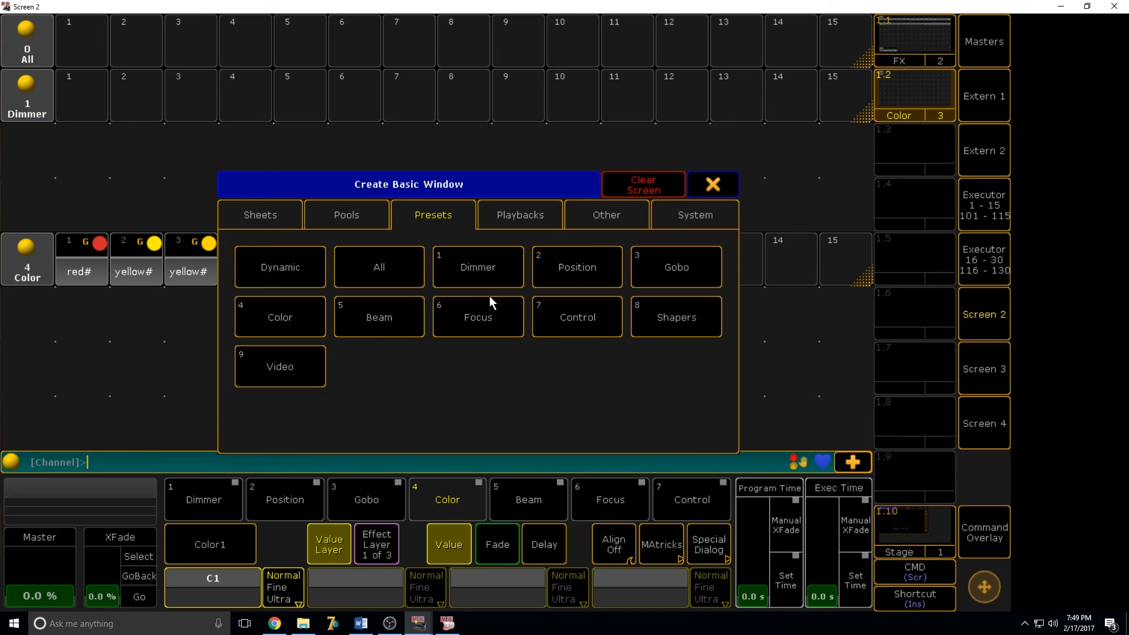
left_click(601, 281)
left_click_drag(869, 228, 867, 171)
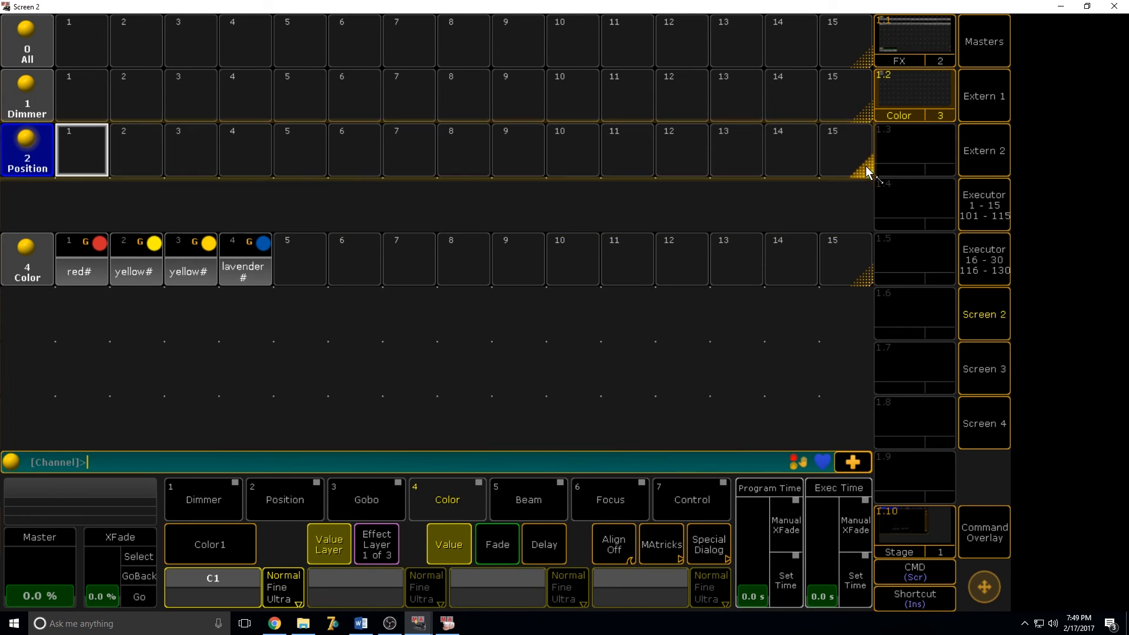
left_click(5, 187)
left_click(633, 266)
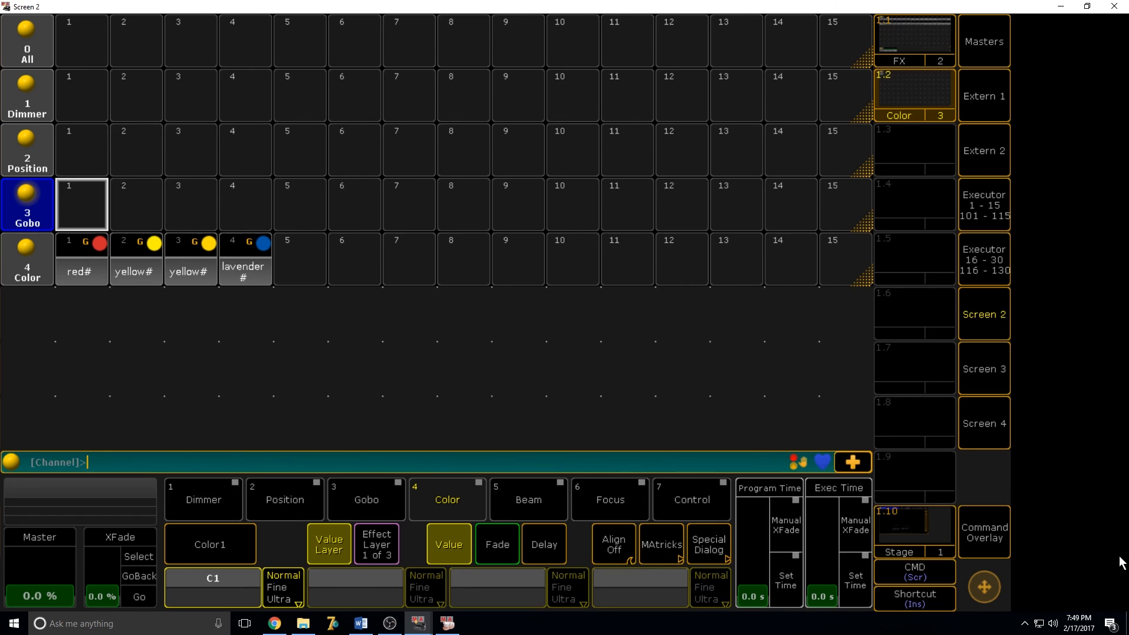
Store the Screen 2 layout over view button 1.2 under the name Presets
left_click(990, 548)
left_click(575, 575)
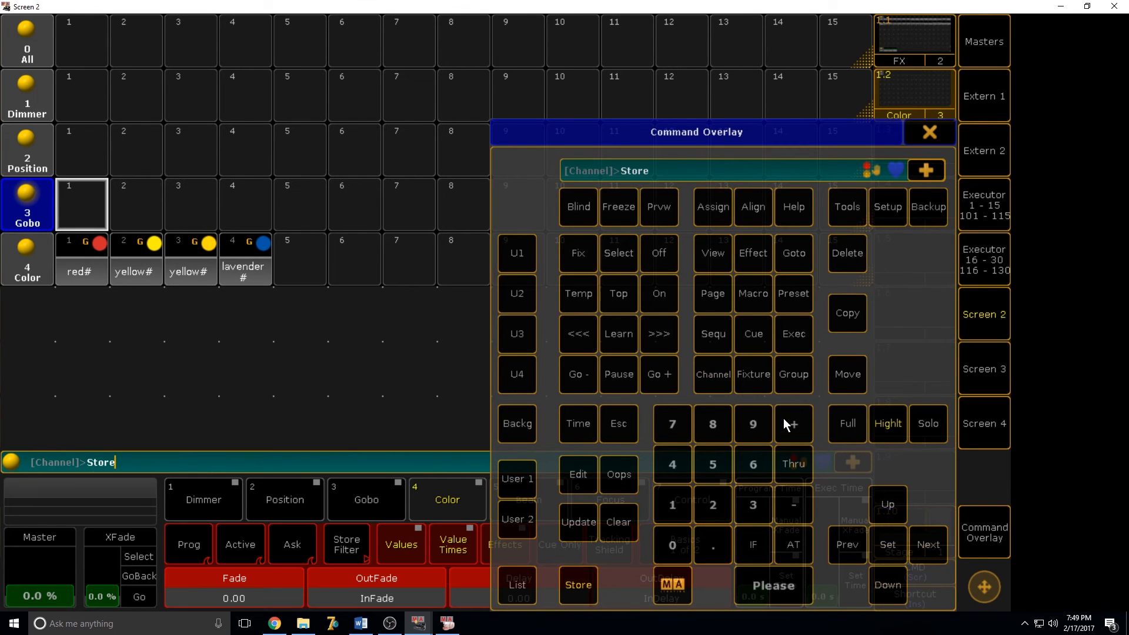
left_click(904, 82)
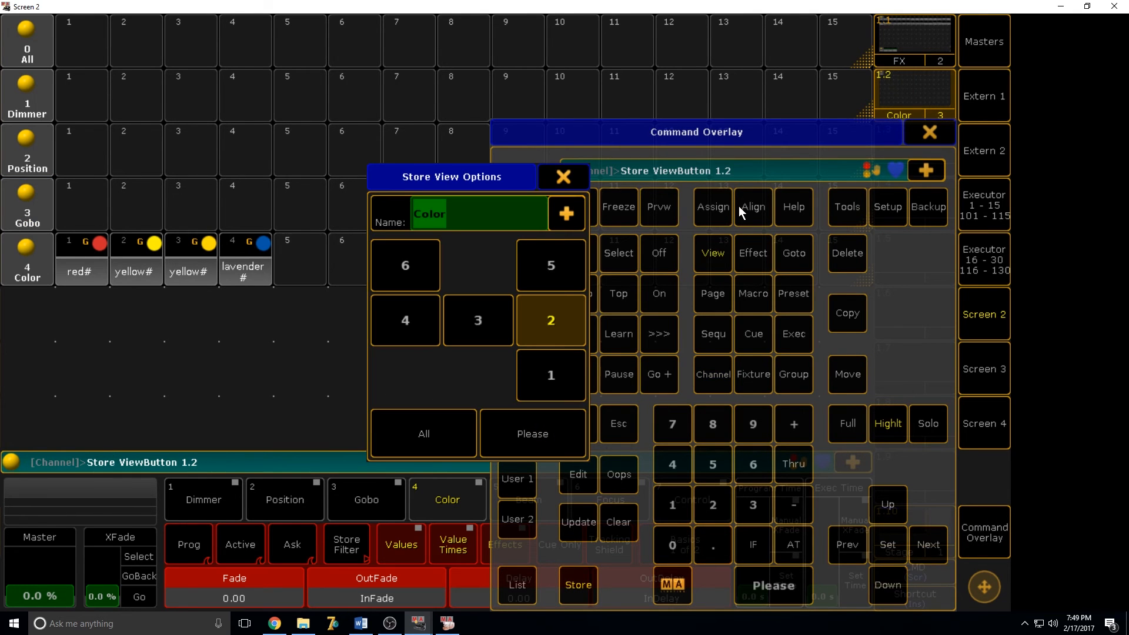
type("Presets")
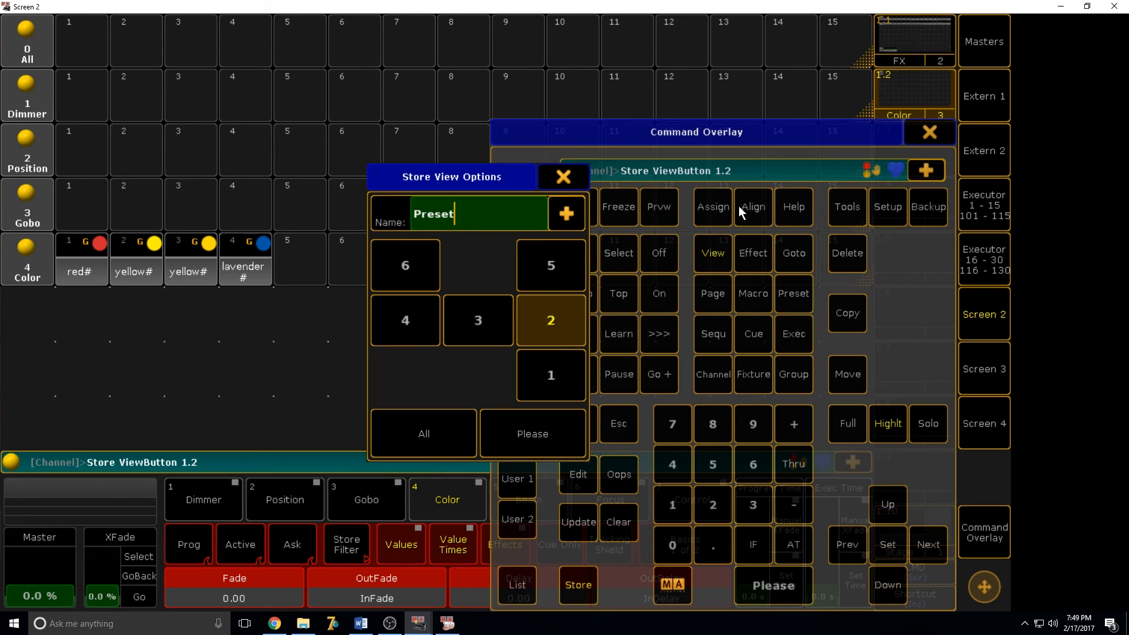
key("Return")
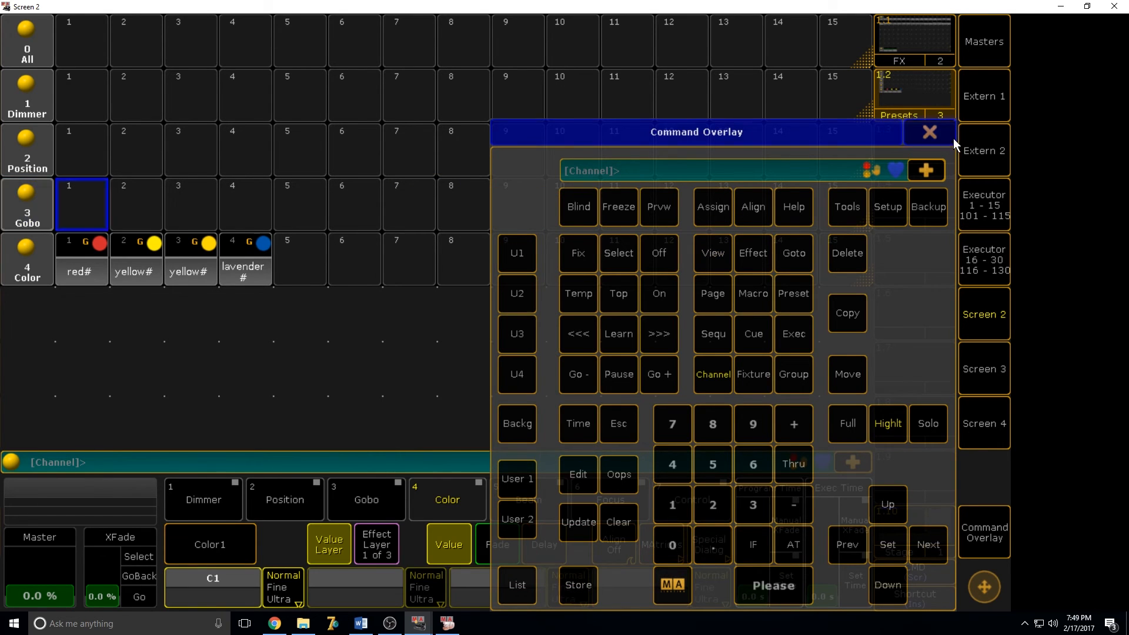
left_click(953, 139)
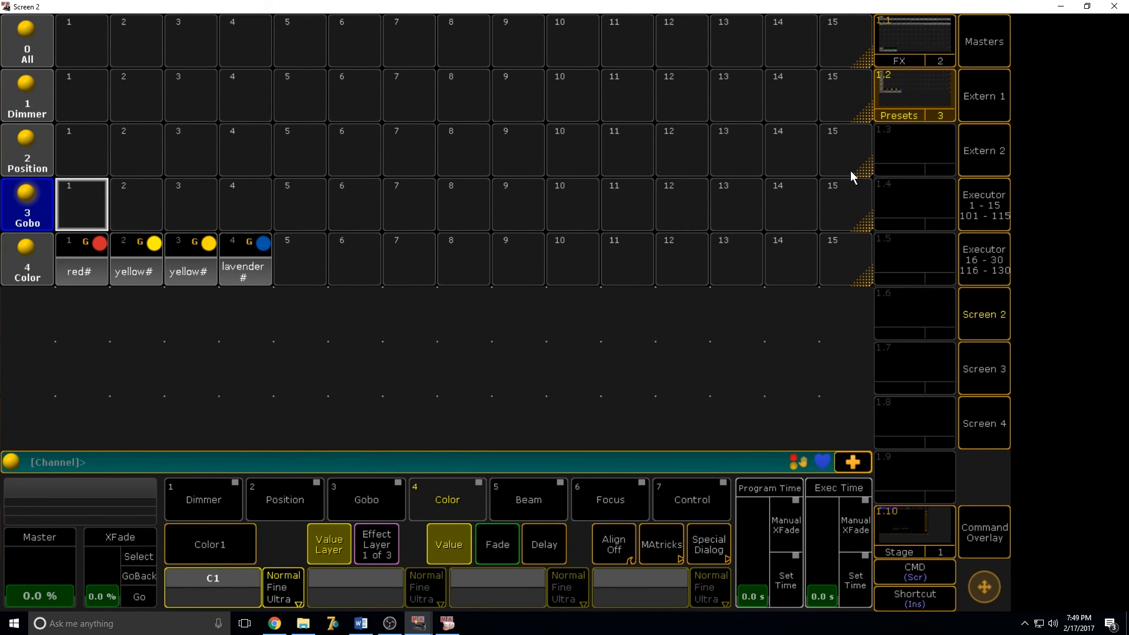
Return to the main screen, select the RPointe3 fixtures of group 1 and bring their dimmers to full
left_click(983, 320)
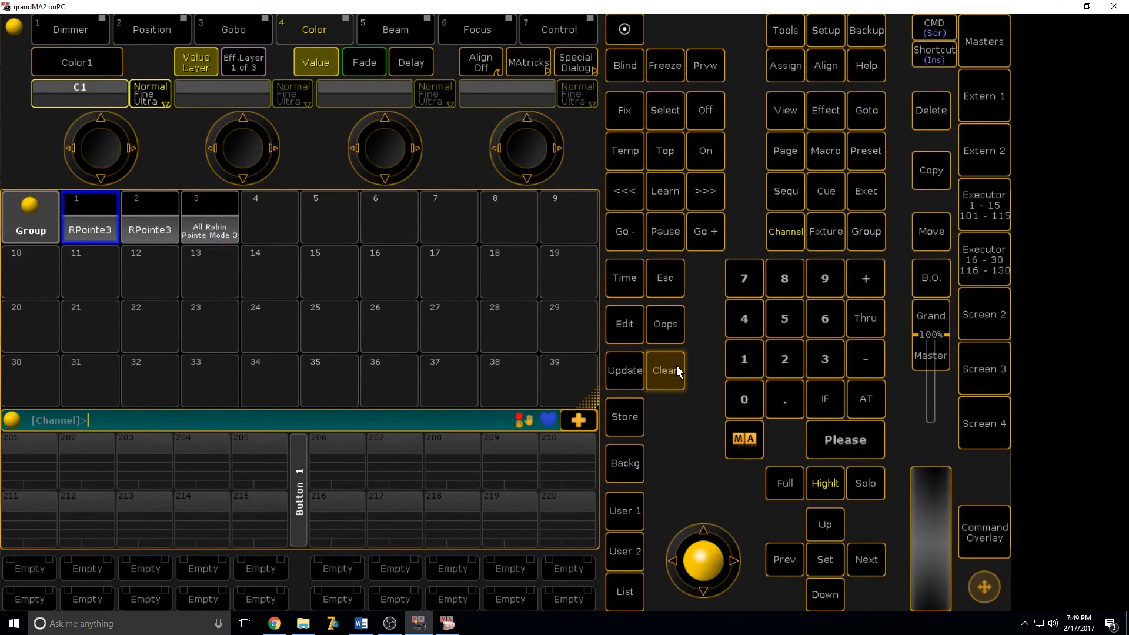
left_click(93, 212)
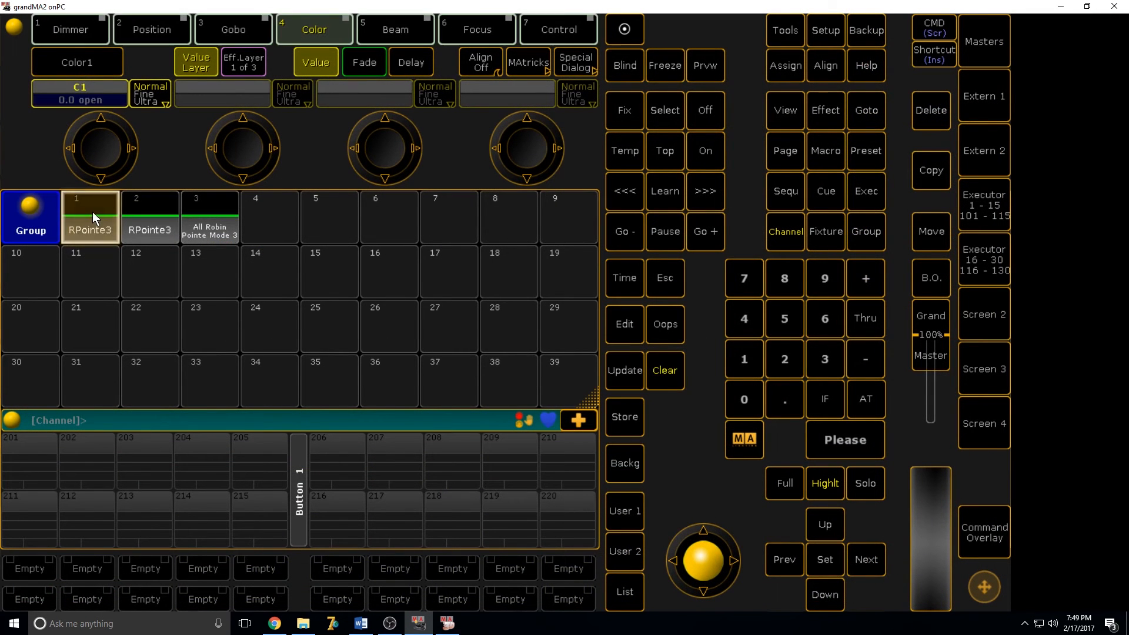
double_click(873, 393)
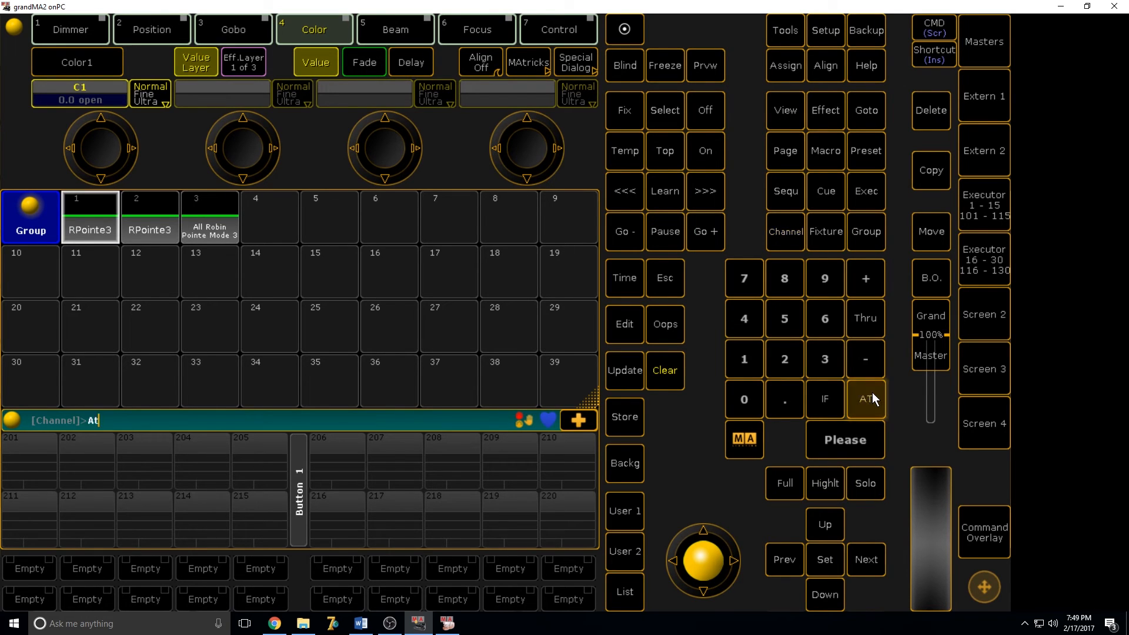
Set the selected fixtures' tilt to 90 and check the beams in the MA 3D stage view
left_click(179, 27)
left_click_drag(265, 147, 241, 138)
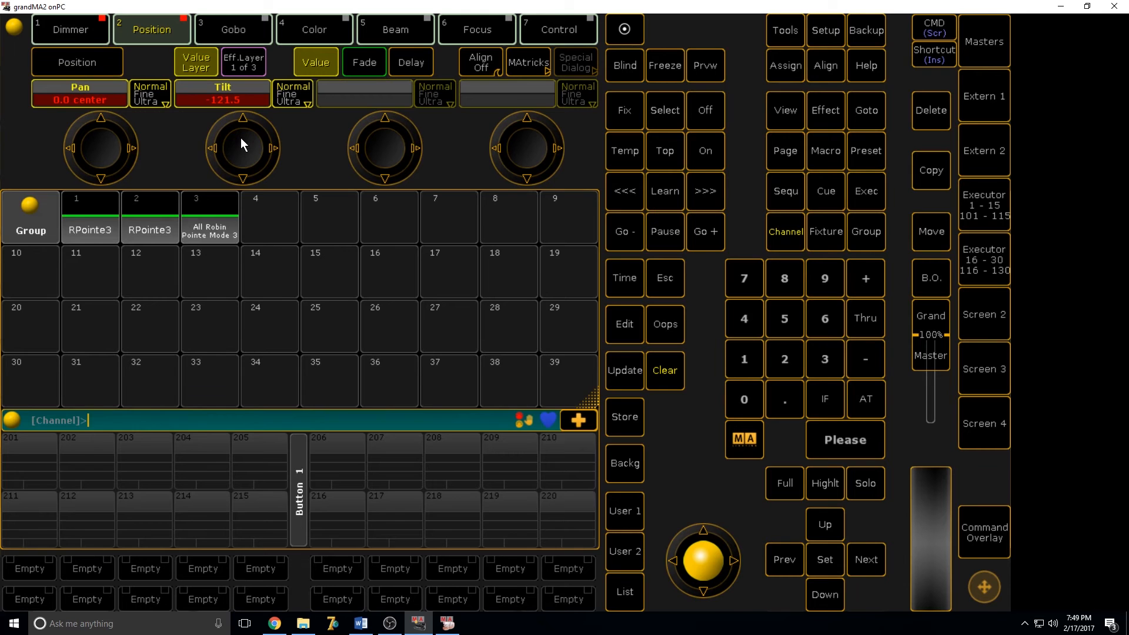
left_click(241, 97)
type("90")
key("Return")
left_click(447, 623)
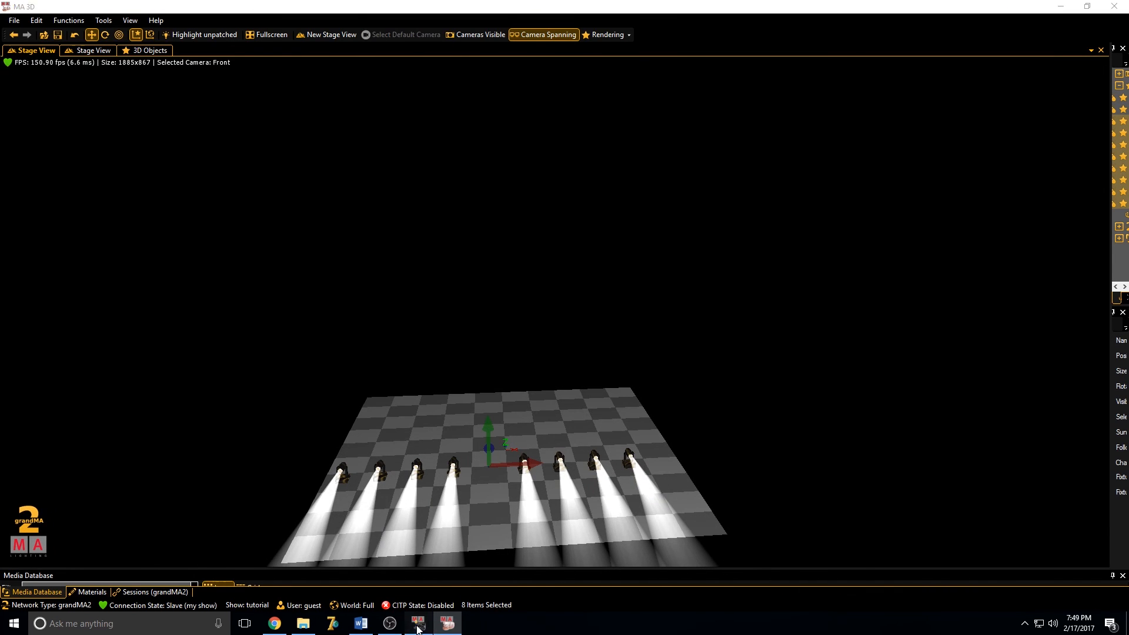
left_click(418, 624)
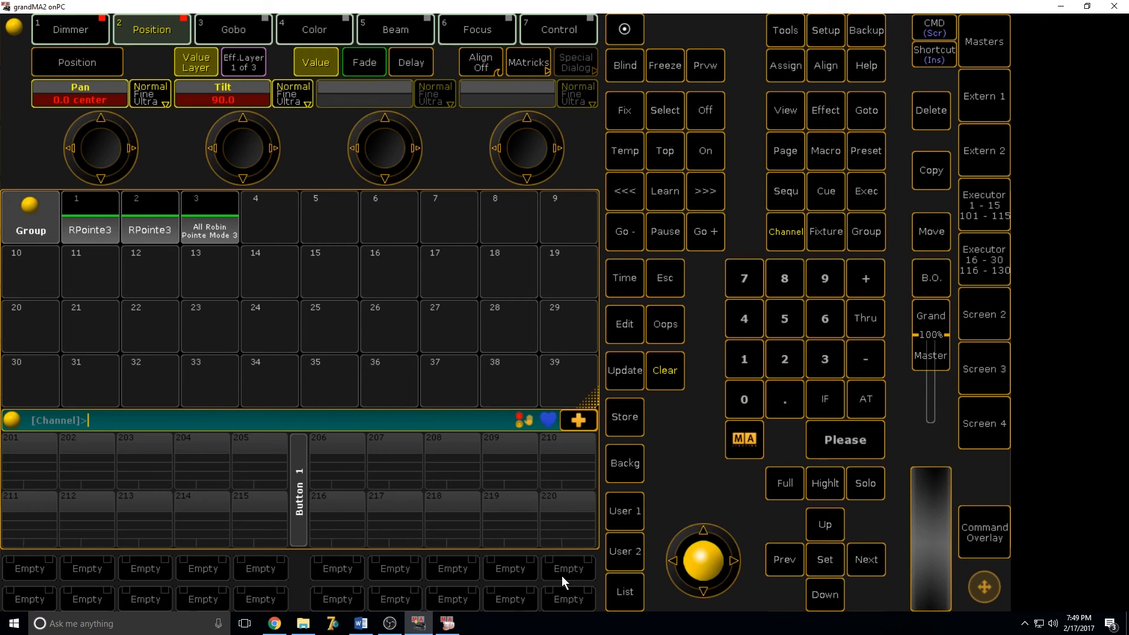
Store the current look as a cue on fader executor 1
left_click(628, 419)
left_click(976, 209)
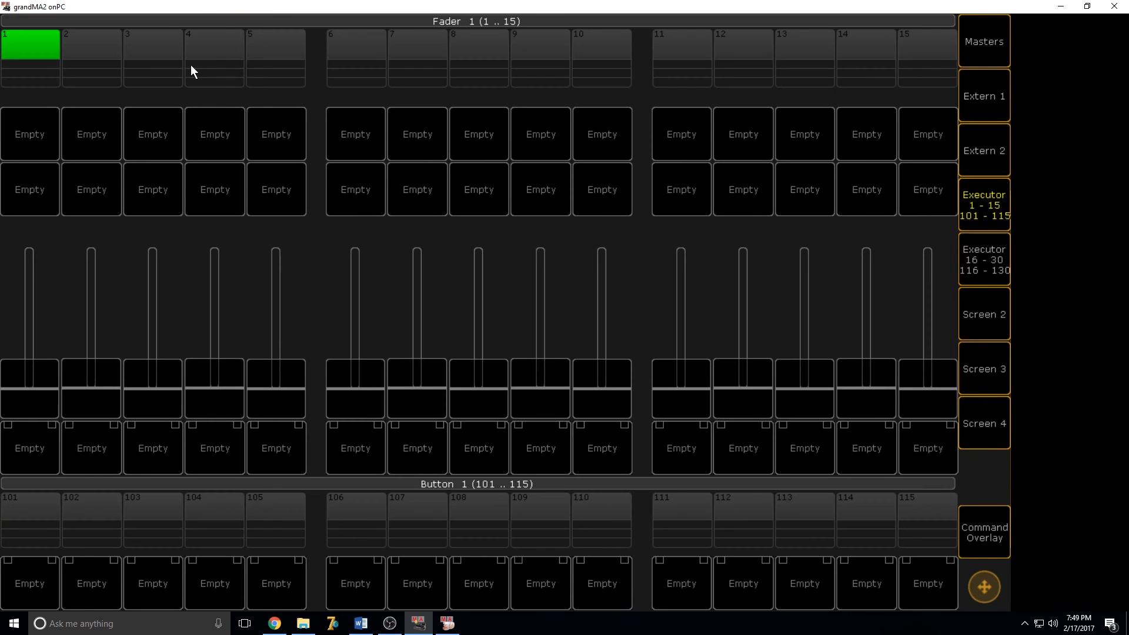
left_click(41, 67)
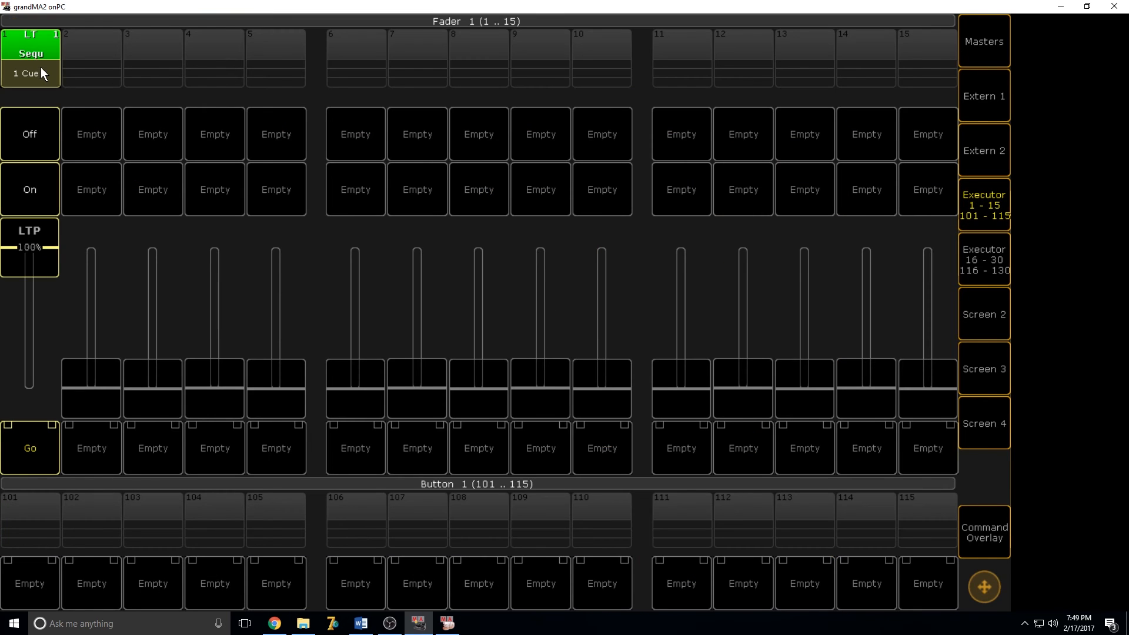
left_click(990, 214)
Store the same look on fader executor 6 and clear the programmer
left_click(623, 417)
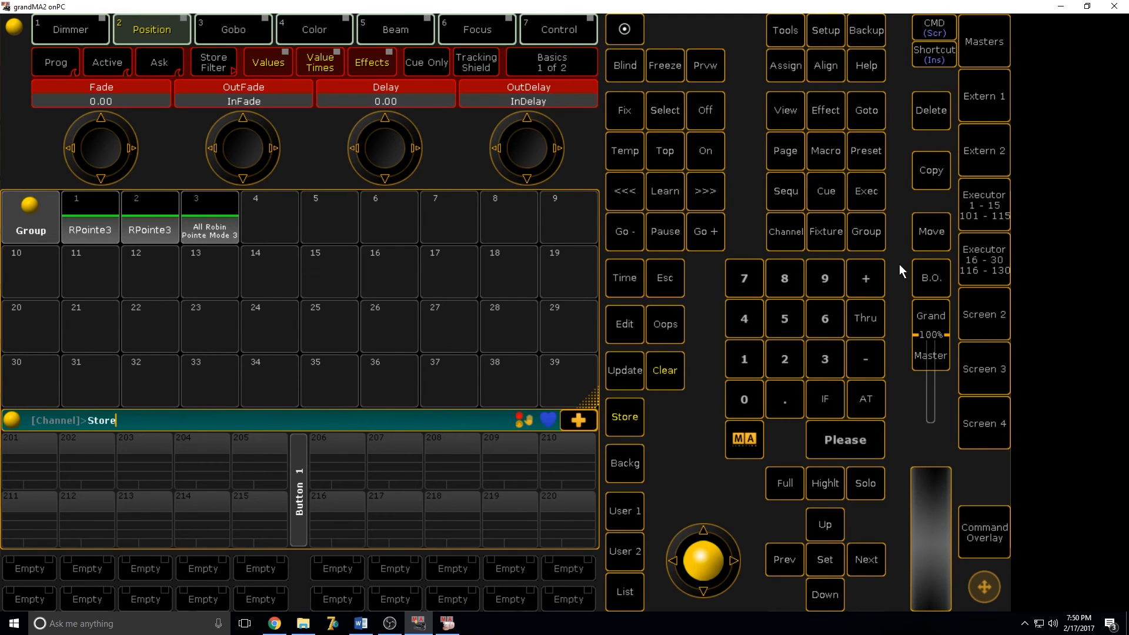
left_click(974, 207)
left_click(382, 62)
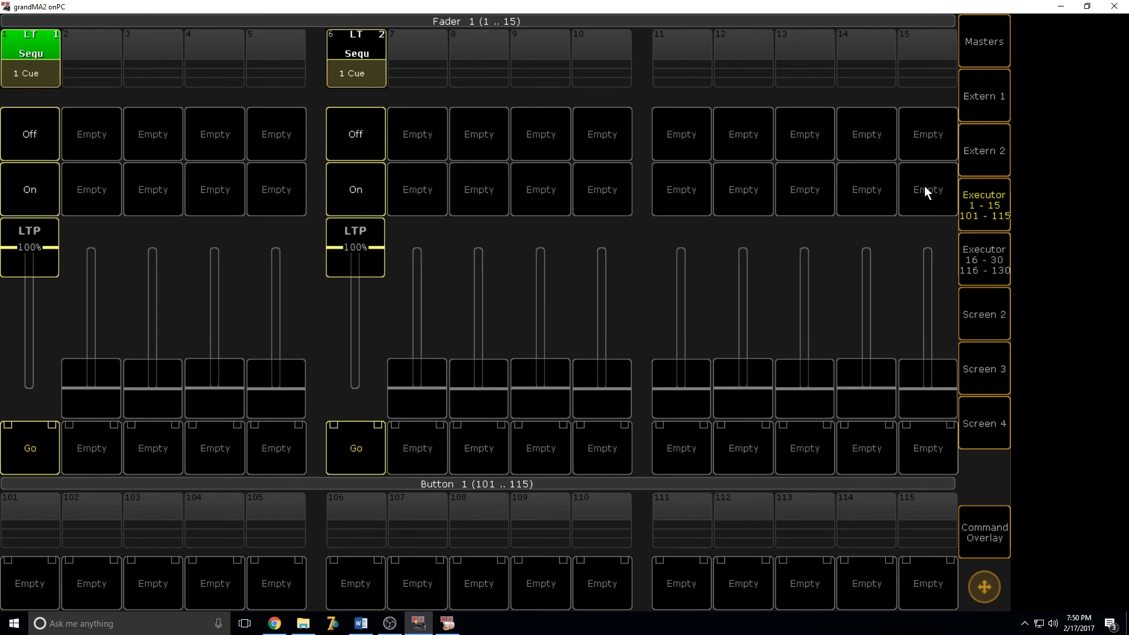
left_click(993, 204)
left_click(670, 370)
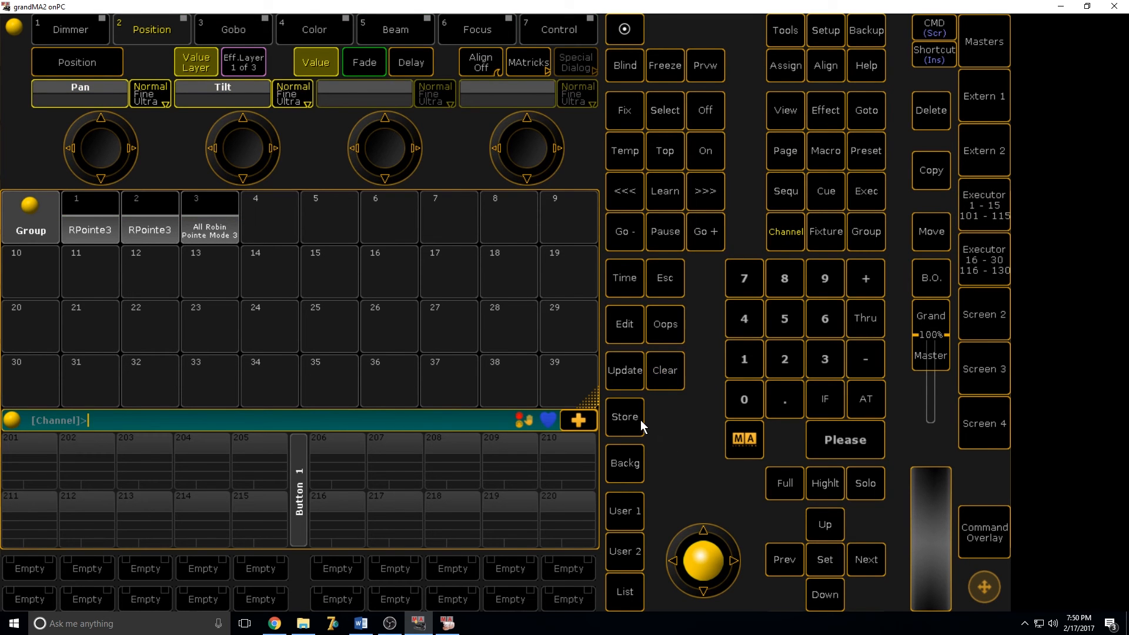
Bring the fixtures of group 1 to full and store them with Create Second Cue on executor 1
left_click(76, 217)
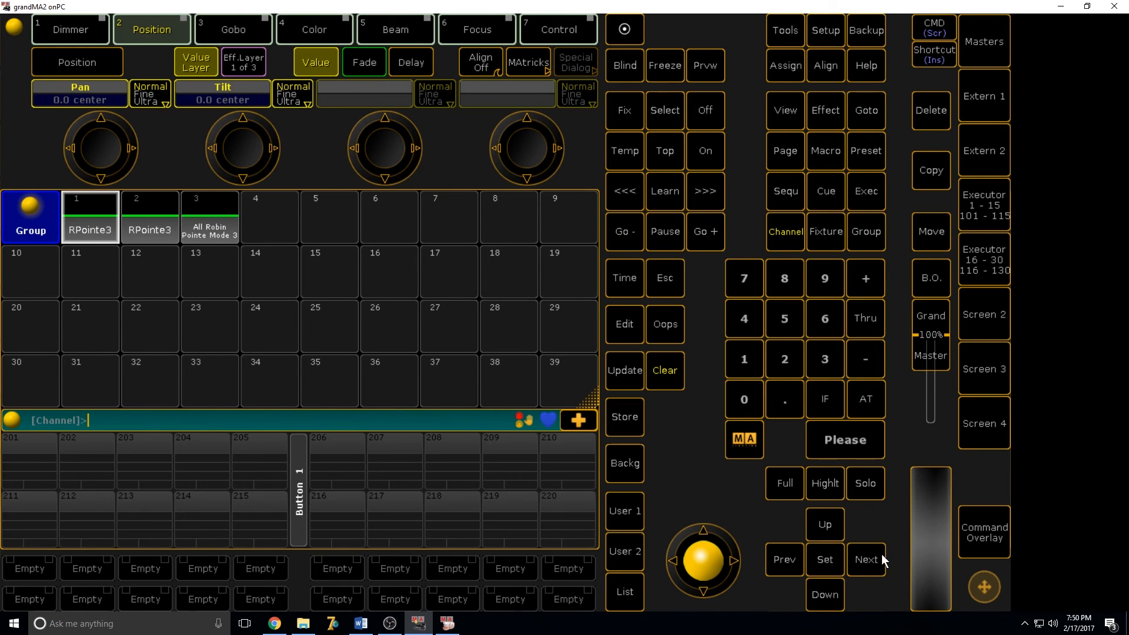
double_click(872, 407)
left_click(615, 421)
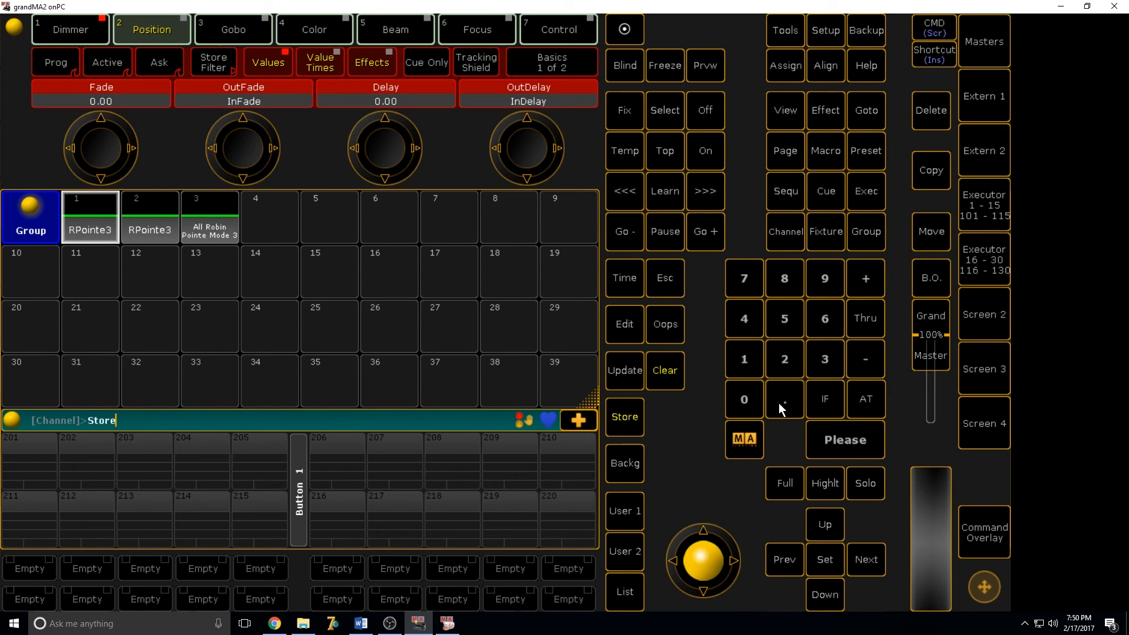
left_click(835, 442)
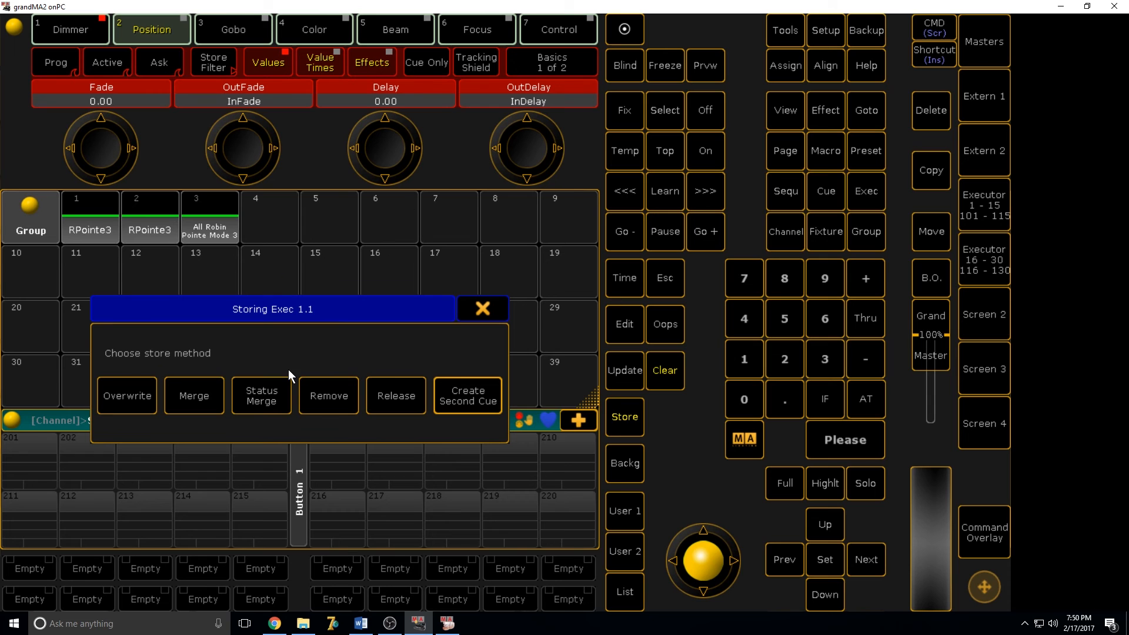
left_click(458, 401)
Open the sequence of executor 1 for editing and delete Cue 2 from it
left_click(977, 209)
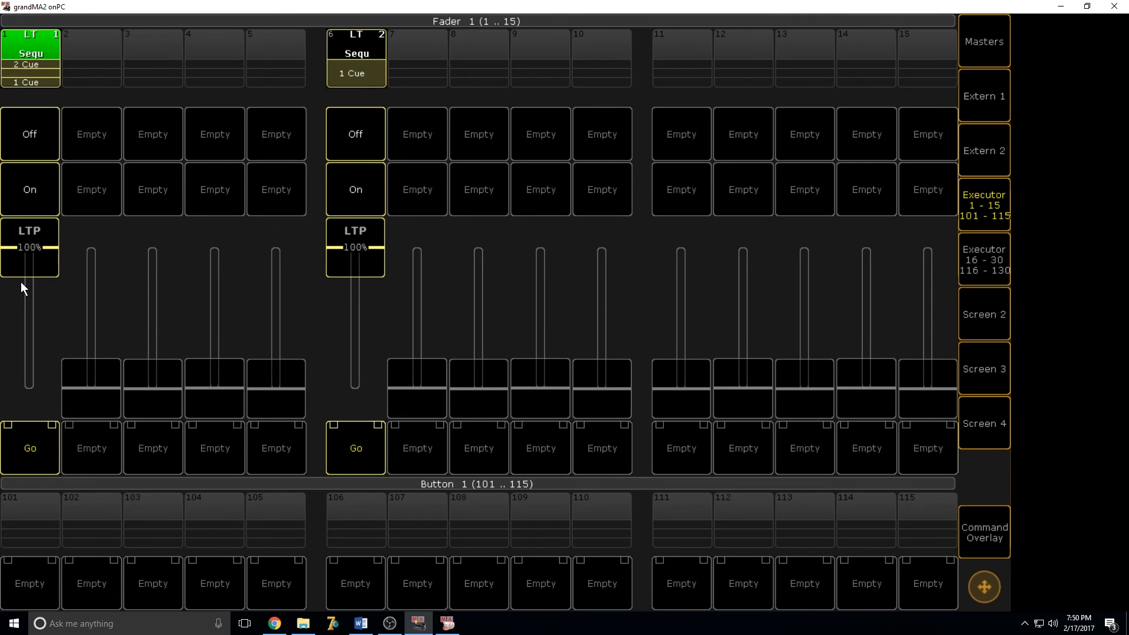
left_click(983, 532)
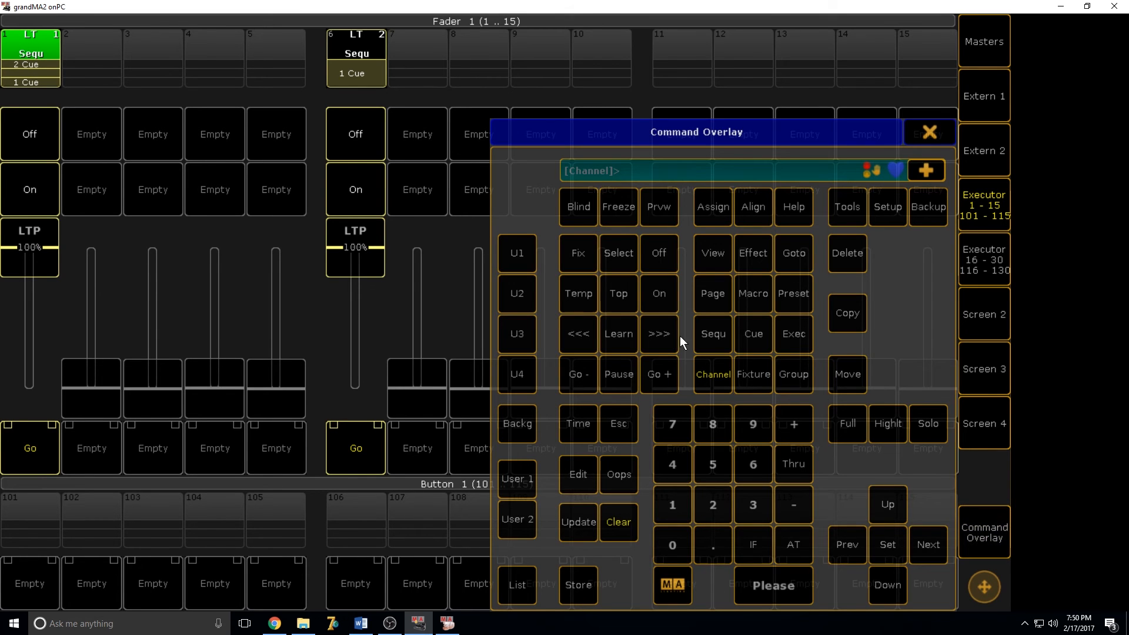
left_click(859, 256)
left_click(920, 132)
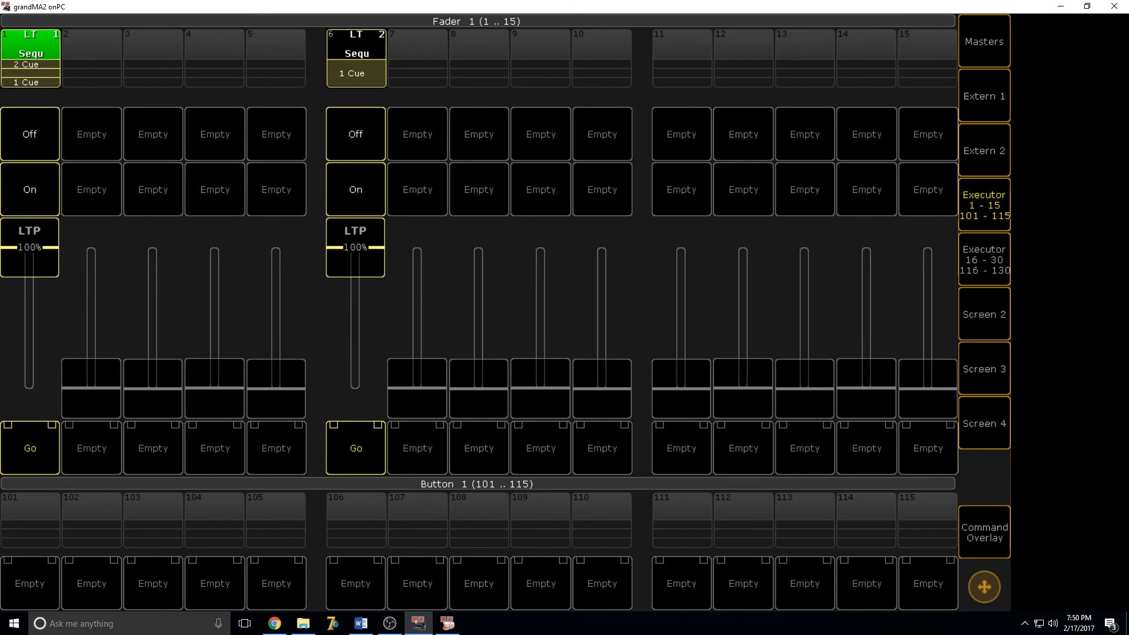
left_click(990, 534)
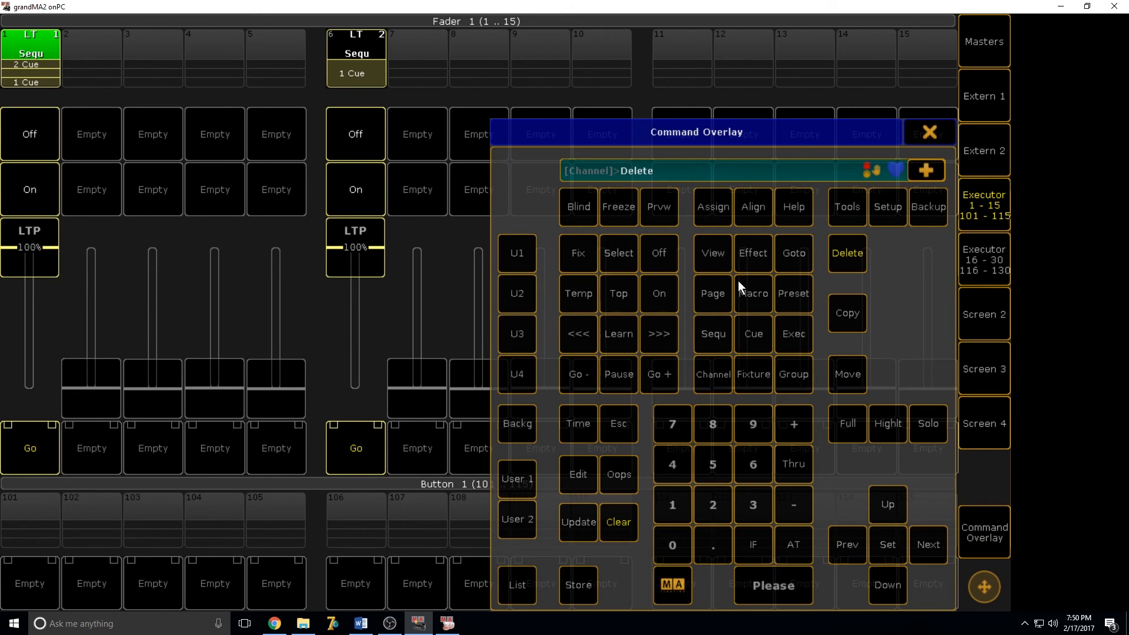
left_click(587, 470)
left_click(40, 80)
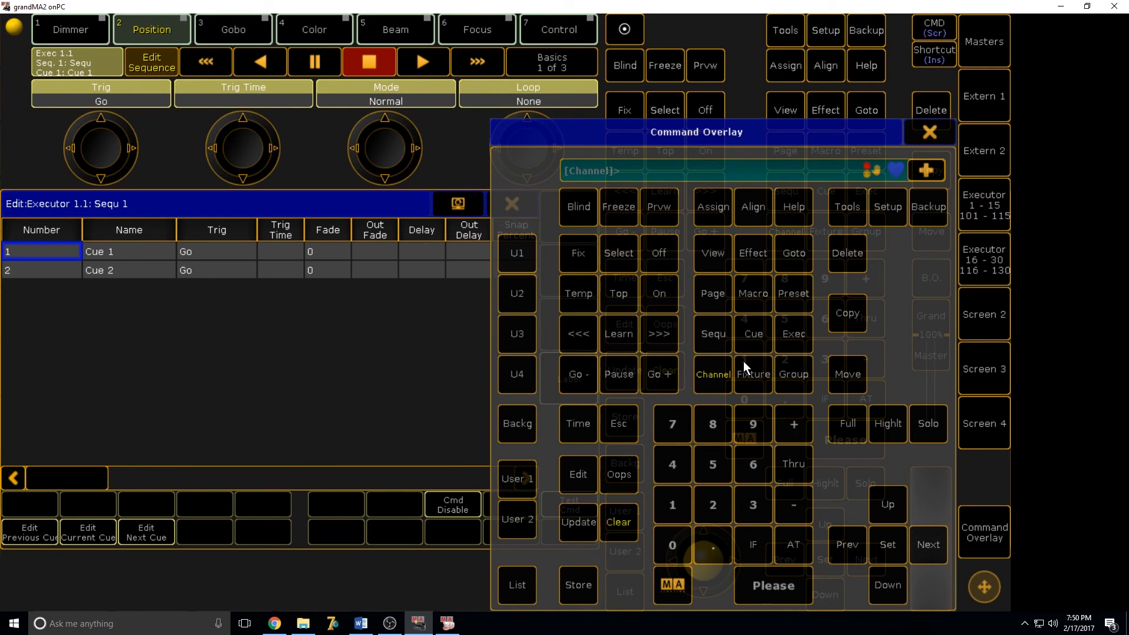
left_click(846, 250)
left_click(114, 271)
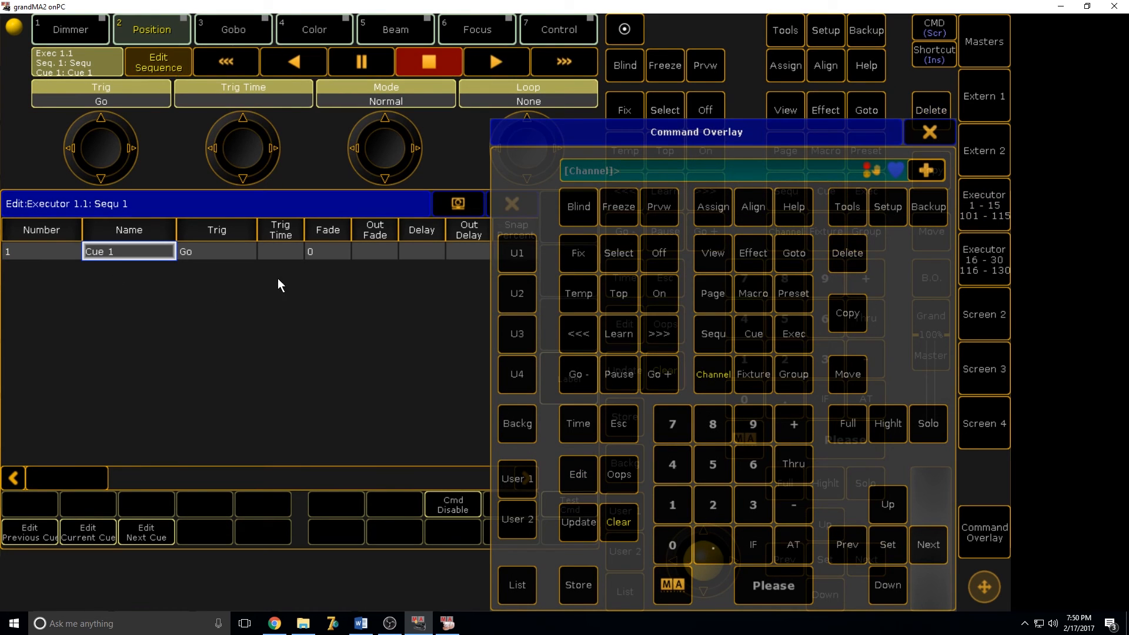
left_click(929, 132)
left_click(496, 211)
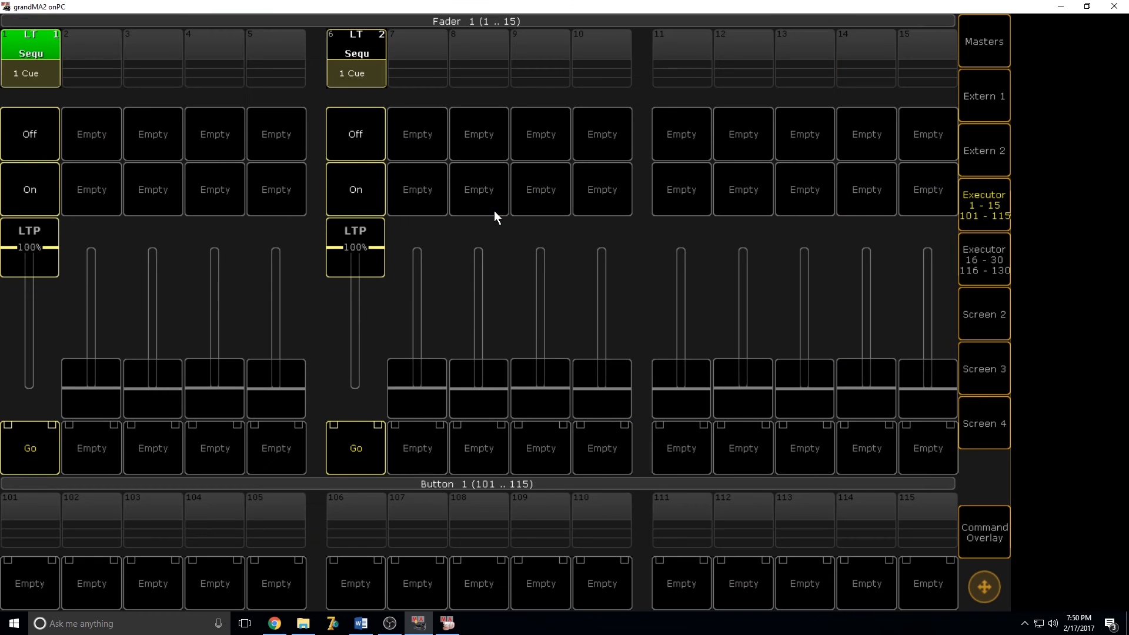
Clear the programmer and lower the faders of executors 1 and 6 to 0%
left_click(1000, 190)
left_click(980, 203)
left_click(980, 197)
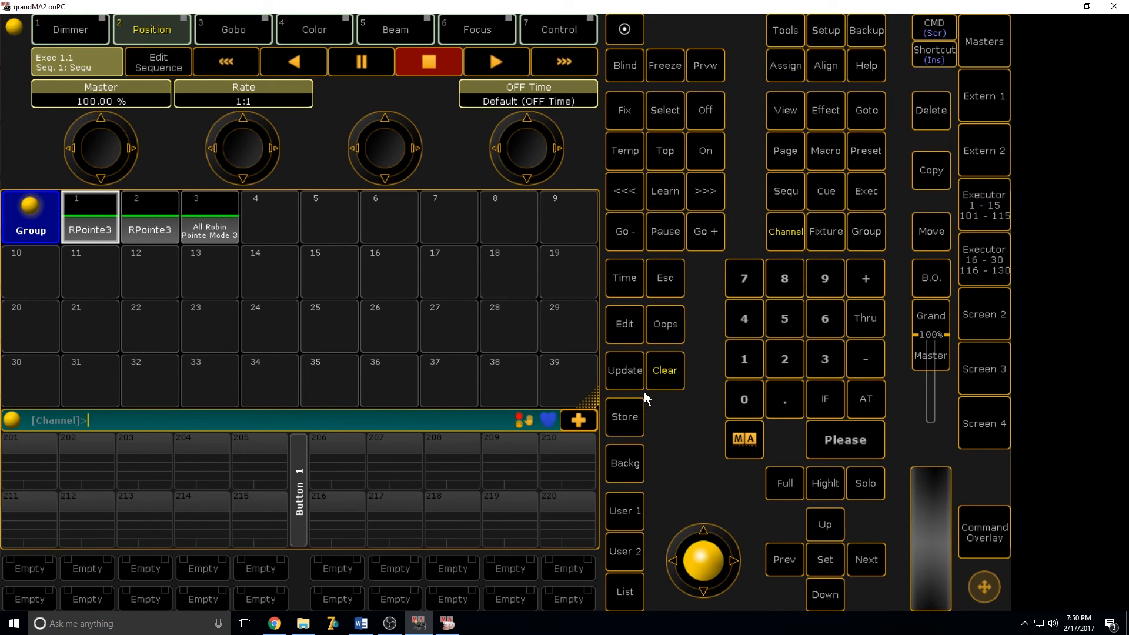
left_click(982, 203)
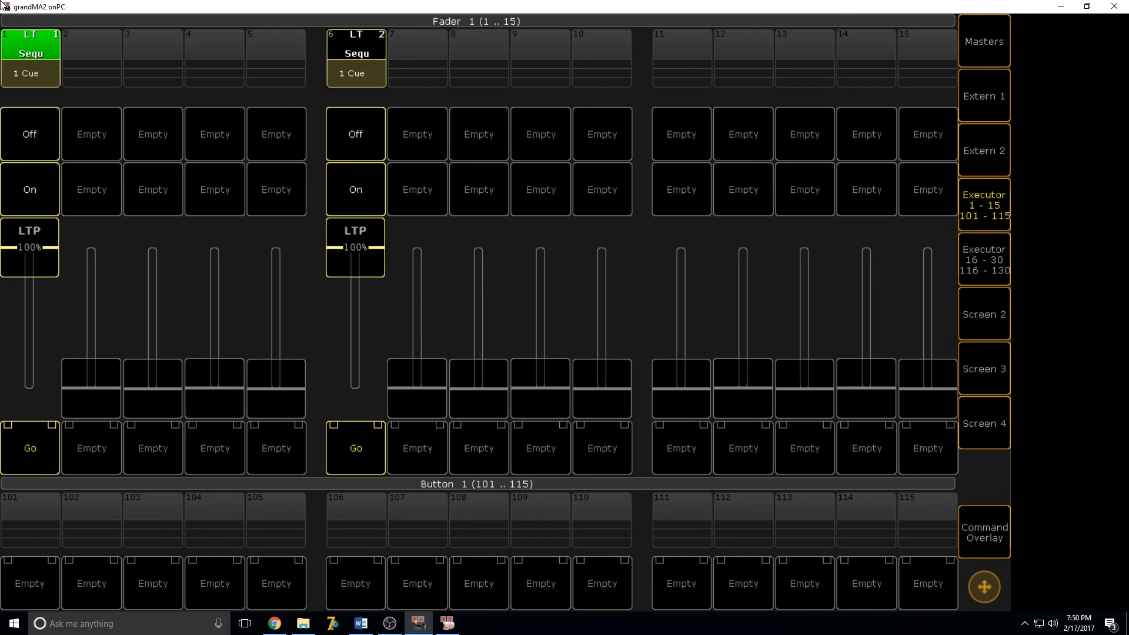
left_click_drag(356, 271, 357, 406)
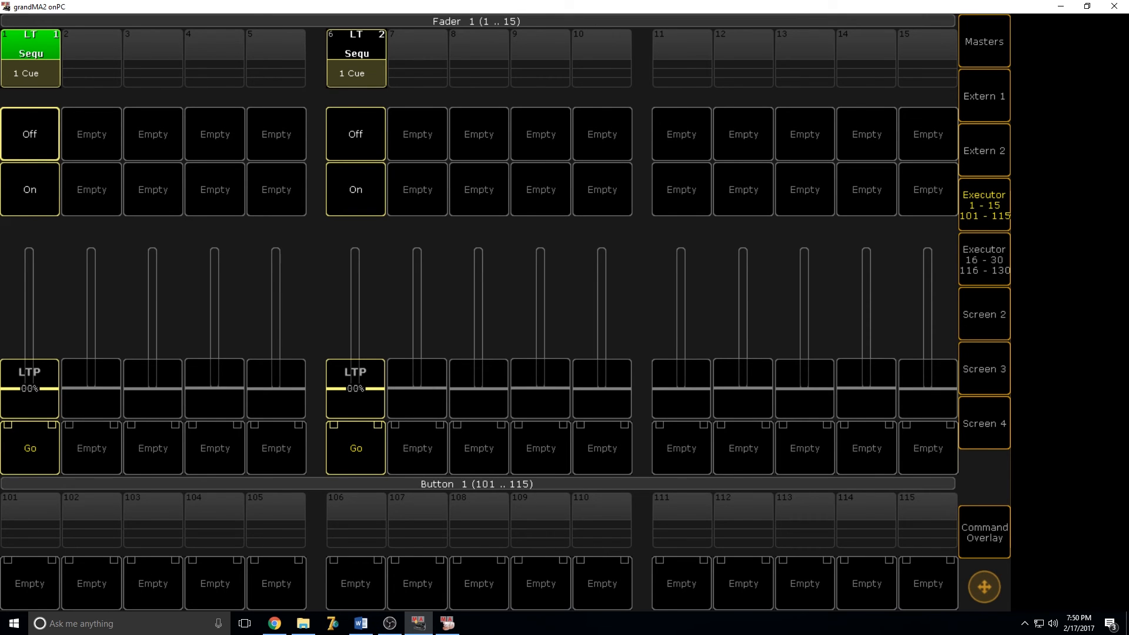
Assign the Flash function to the button below the fader of executor 1
left_click(980, 540)
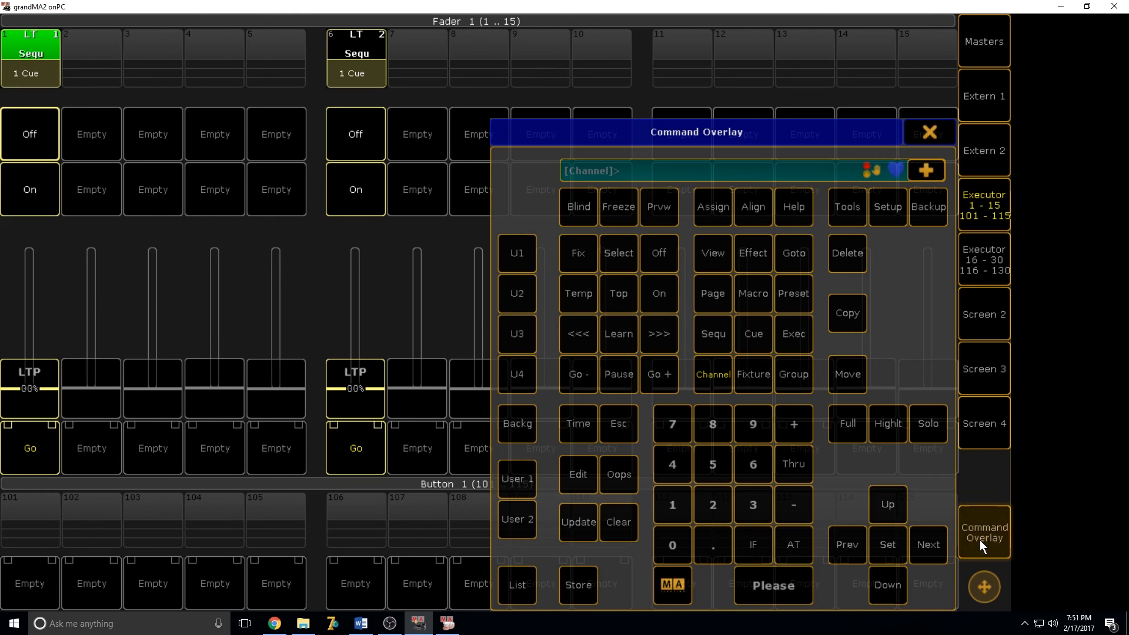
left_click(708, 220)
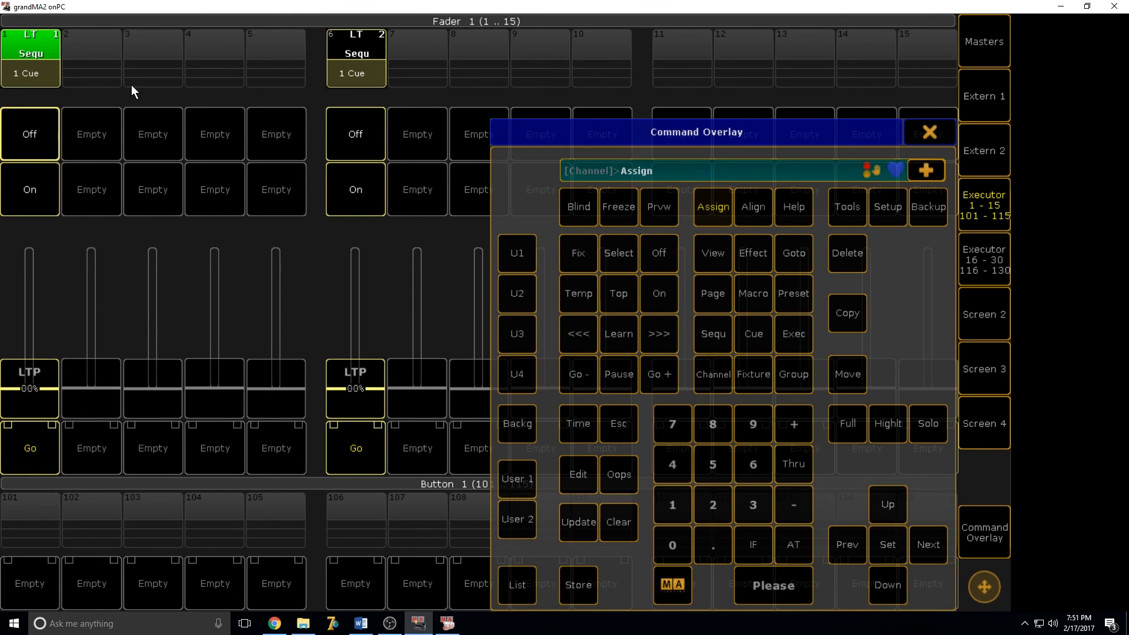
left_click(40, 47)
left_click(930, 132)
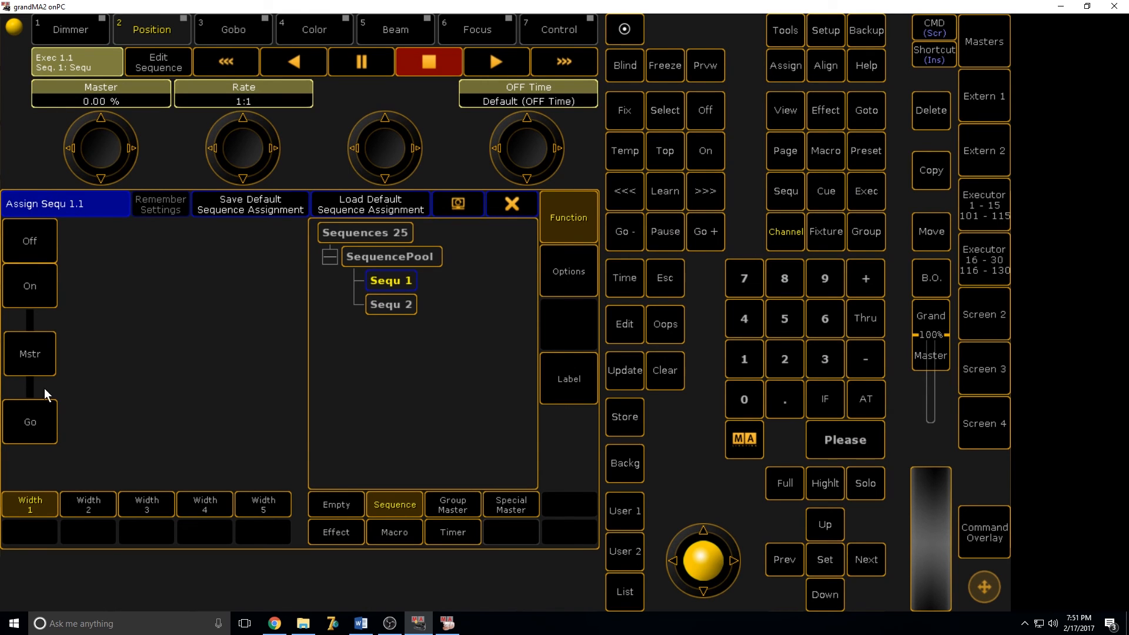
left_click(47, 414)
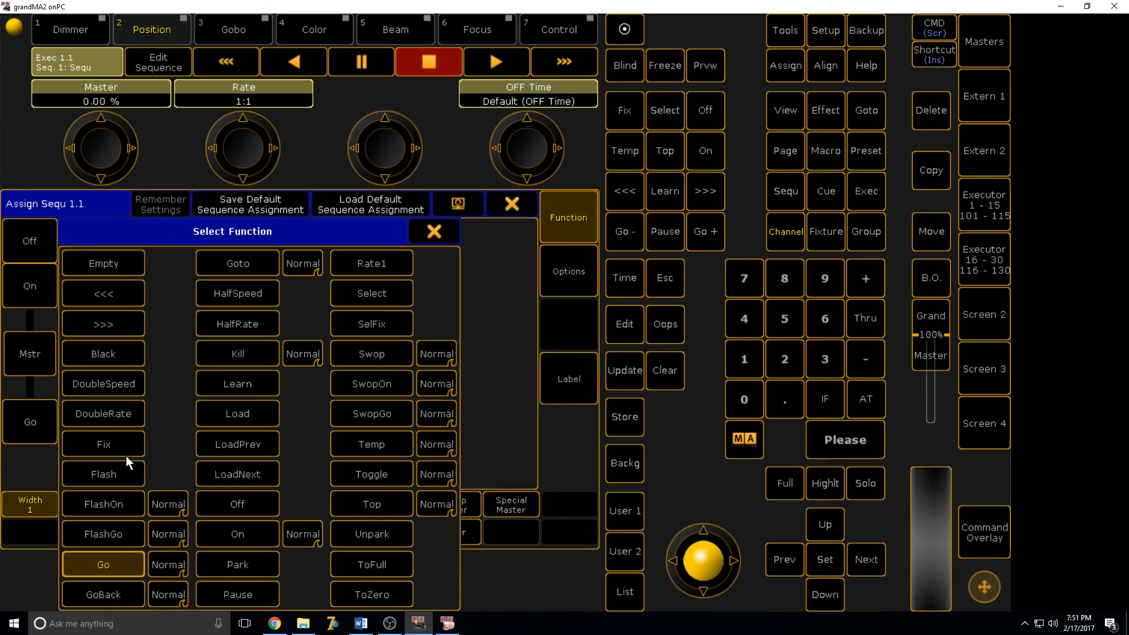
left_click(125, 478)
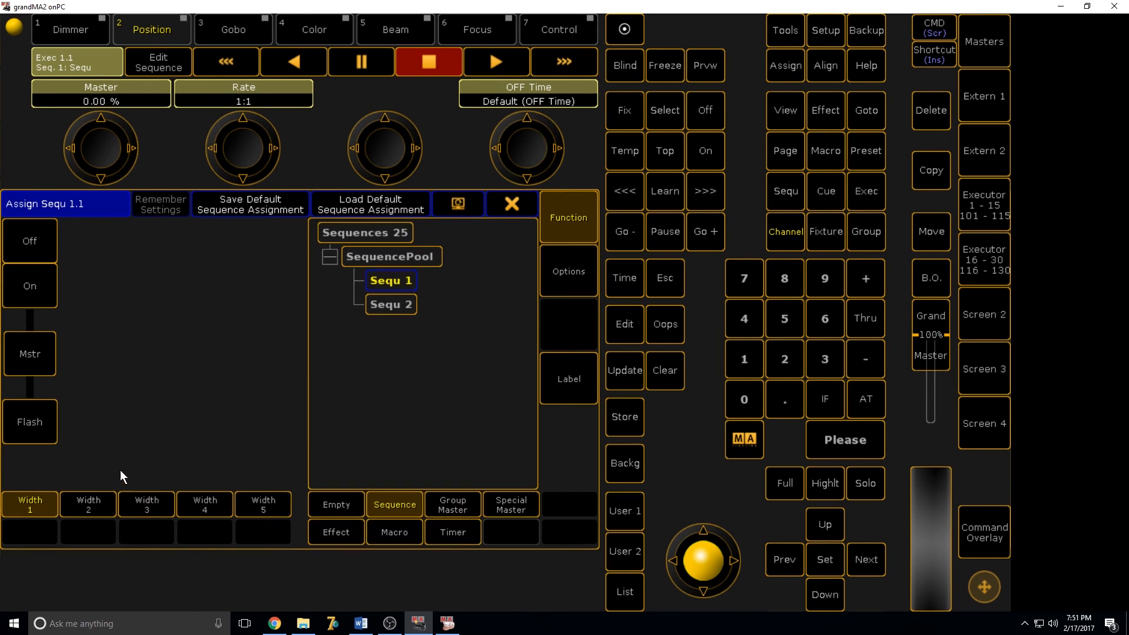
left_click(28, 404)
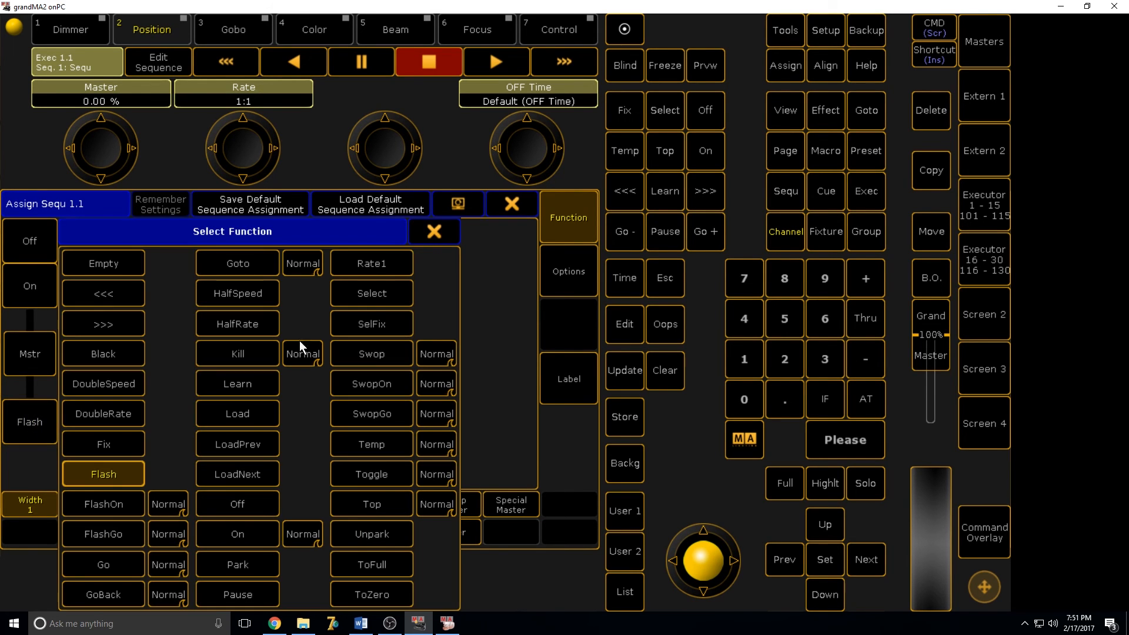
left_click(448, 221)
Replace the On function of executor 1 with Go and close the assignment settings
left_click(32, 294)
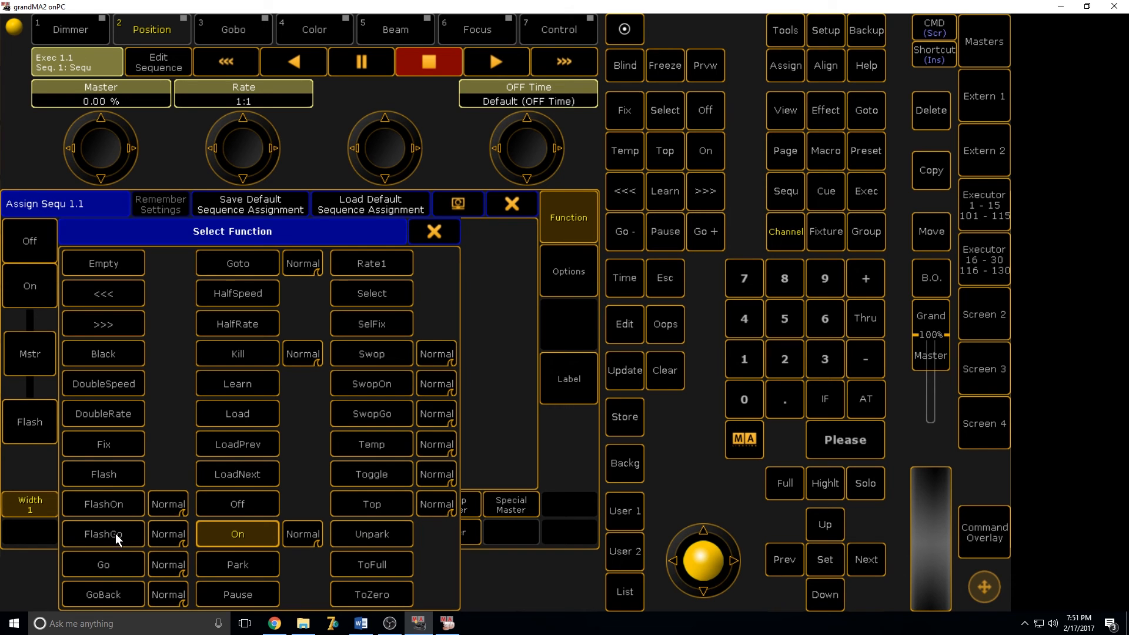
left_click(119, 565)
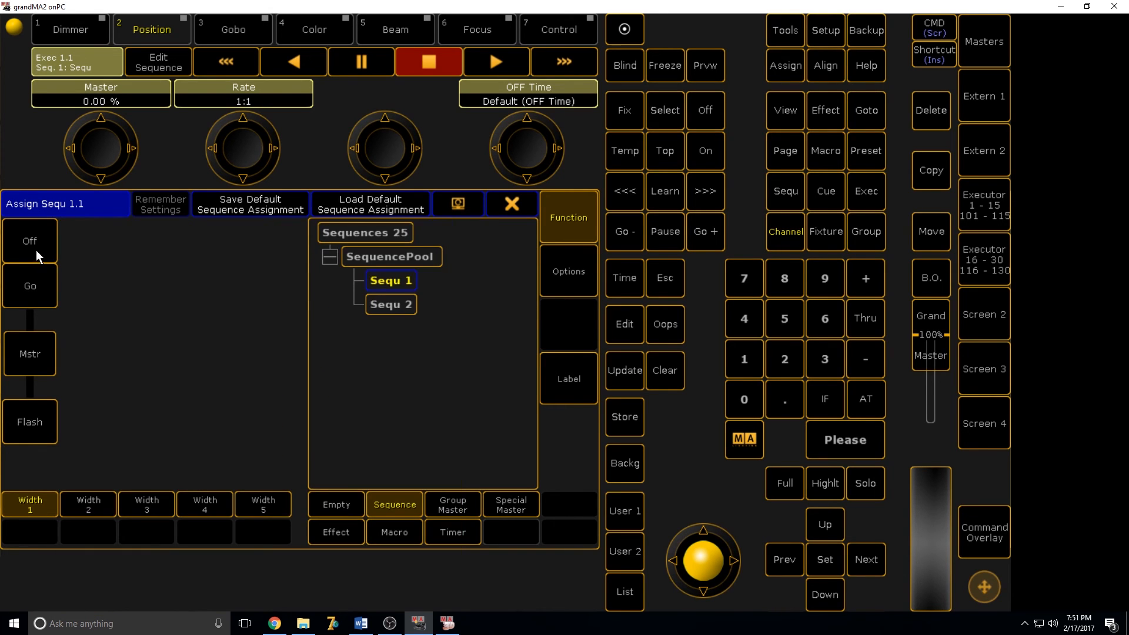
left_click(510, 204)
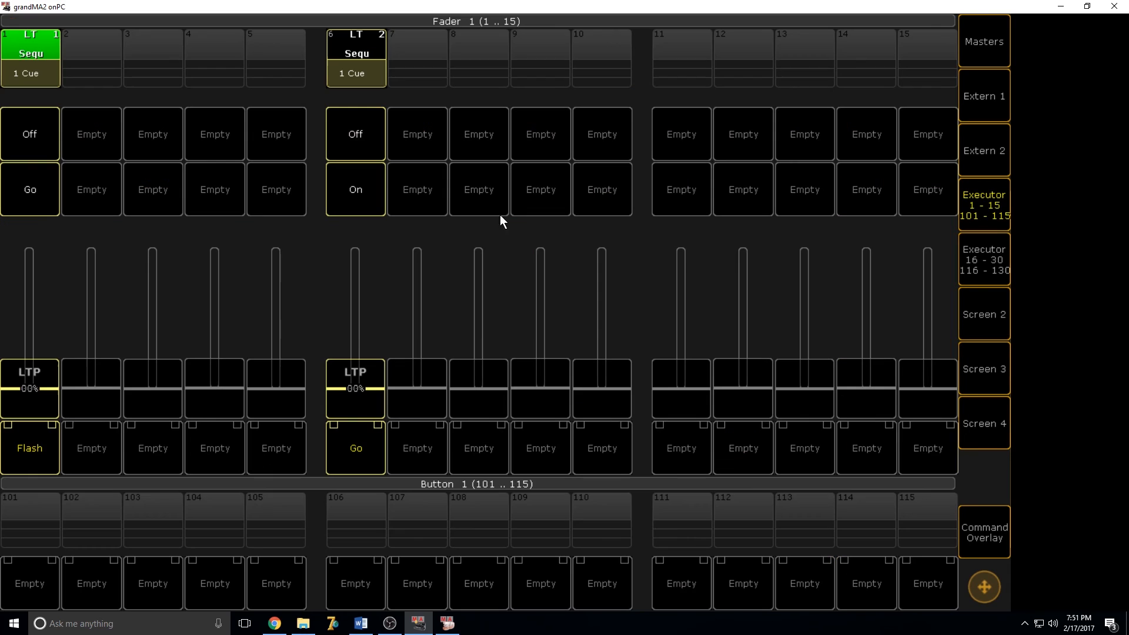
Test executor 1 by flashing it and raising its fader to 100%, switch it off and return the fader to 0%
left_click(32, 447)
left_click_drag(32, 393, 58, 120)
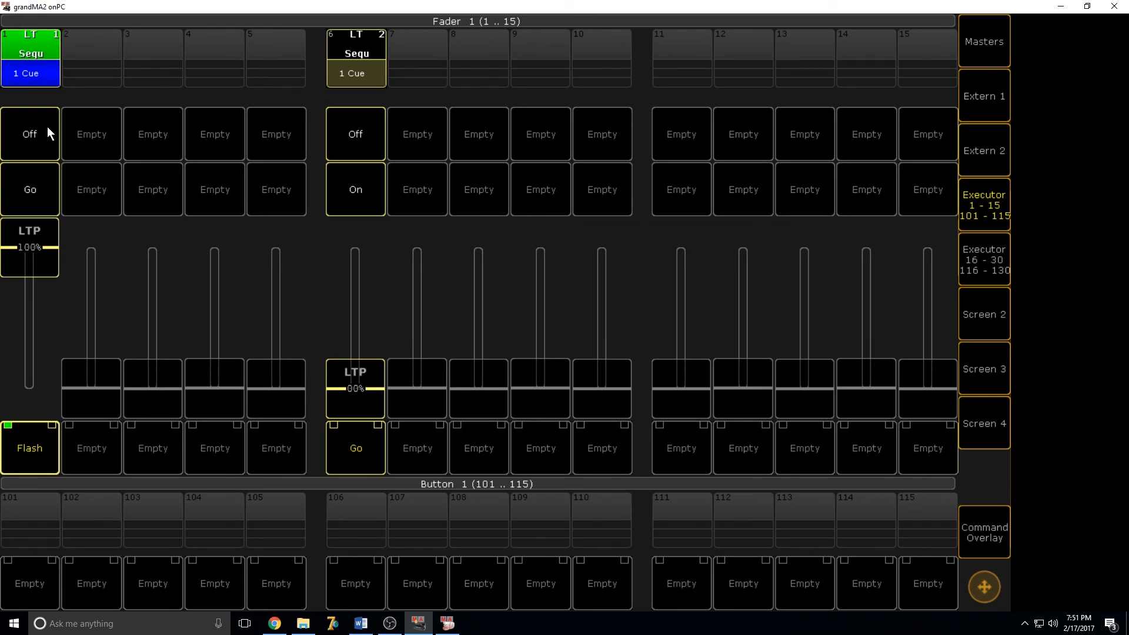
left_click(47, 125)
left_click_drag(40, 249, 37, 431)
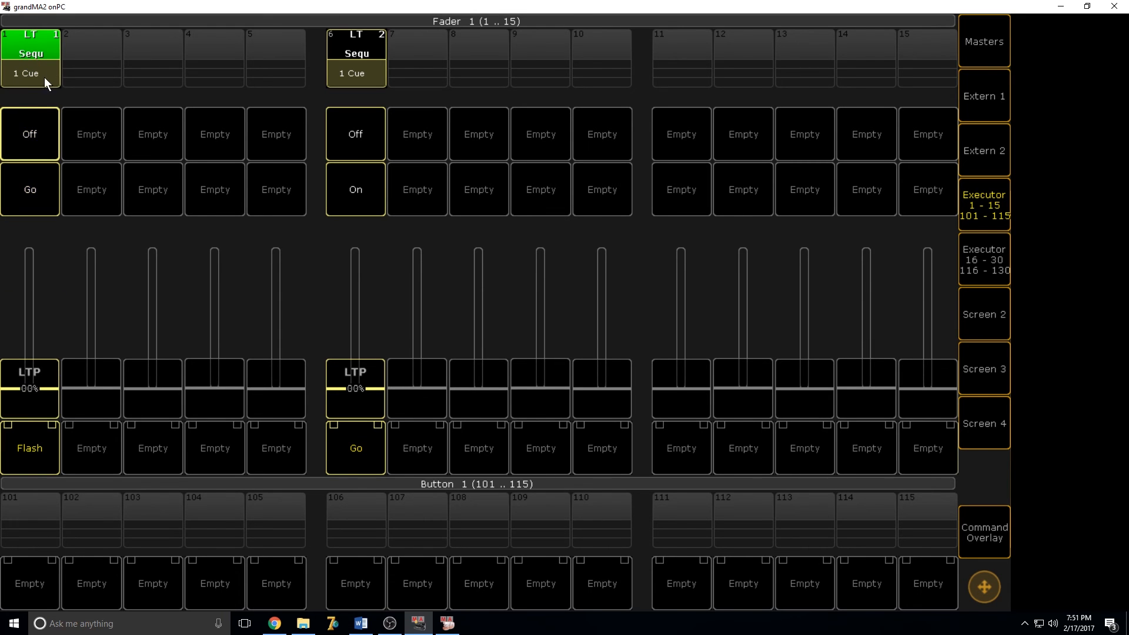
Reopen the assignment settings of executor 1 and review the functions available for its Off button
left_click(991, 534)
left_click(714, 206)
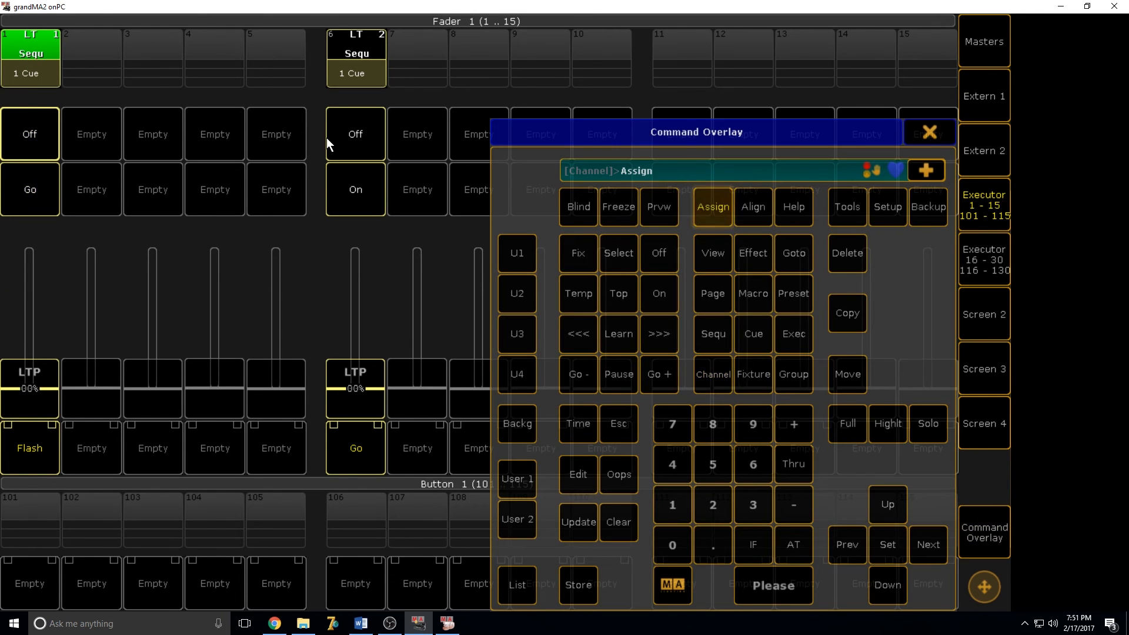
left_click(48, 59)
left_click(929, 132)
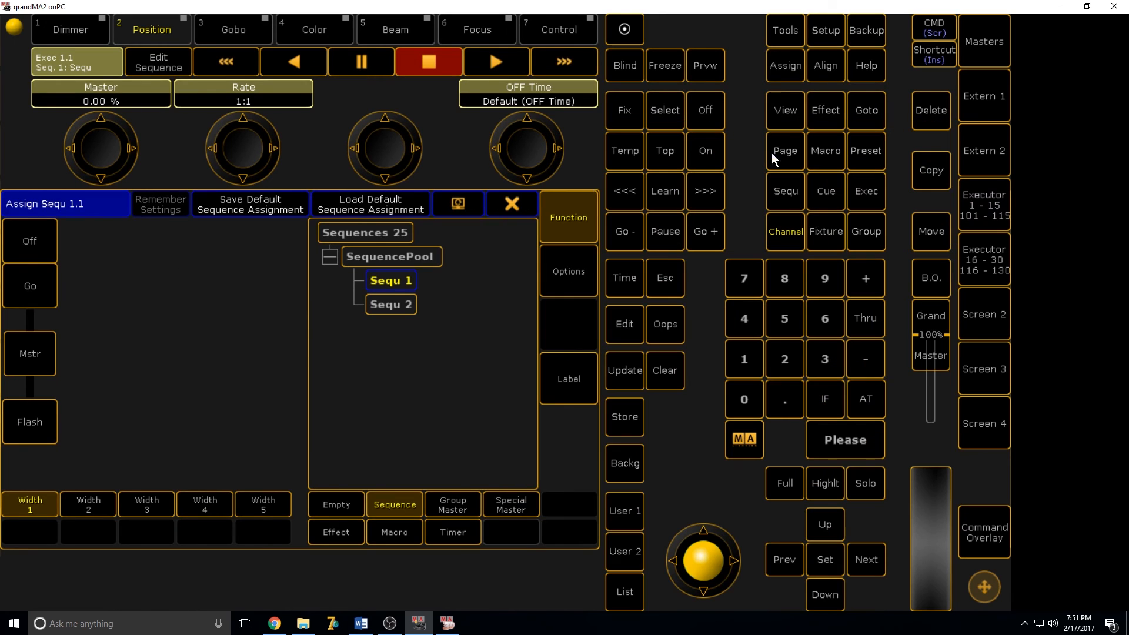
left_click(44, 249)
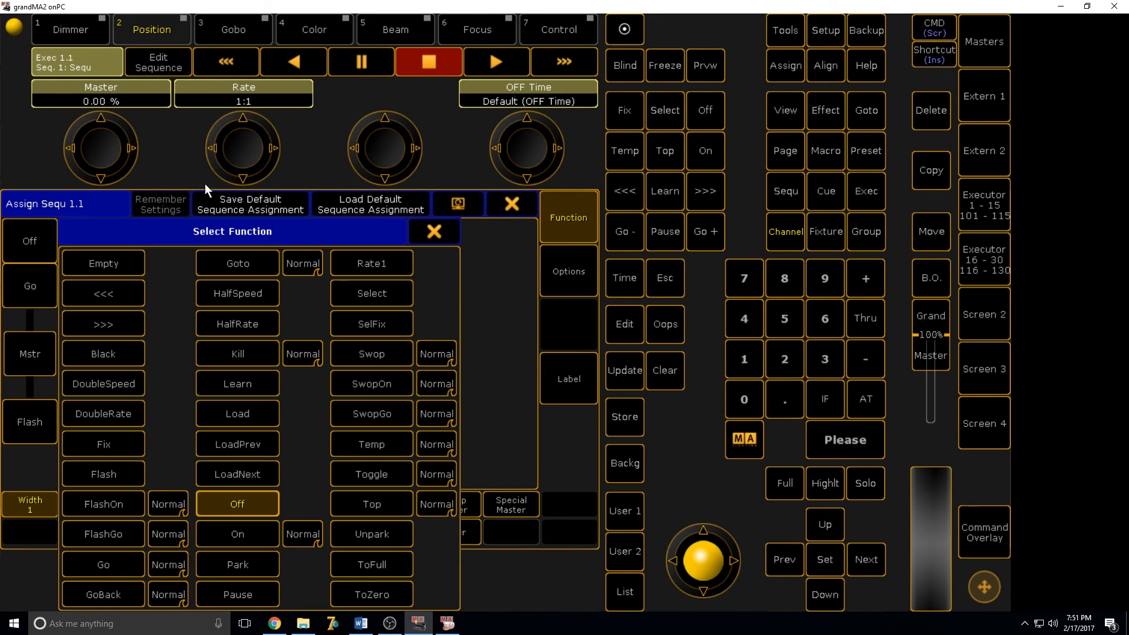
left_click(435, 232)
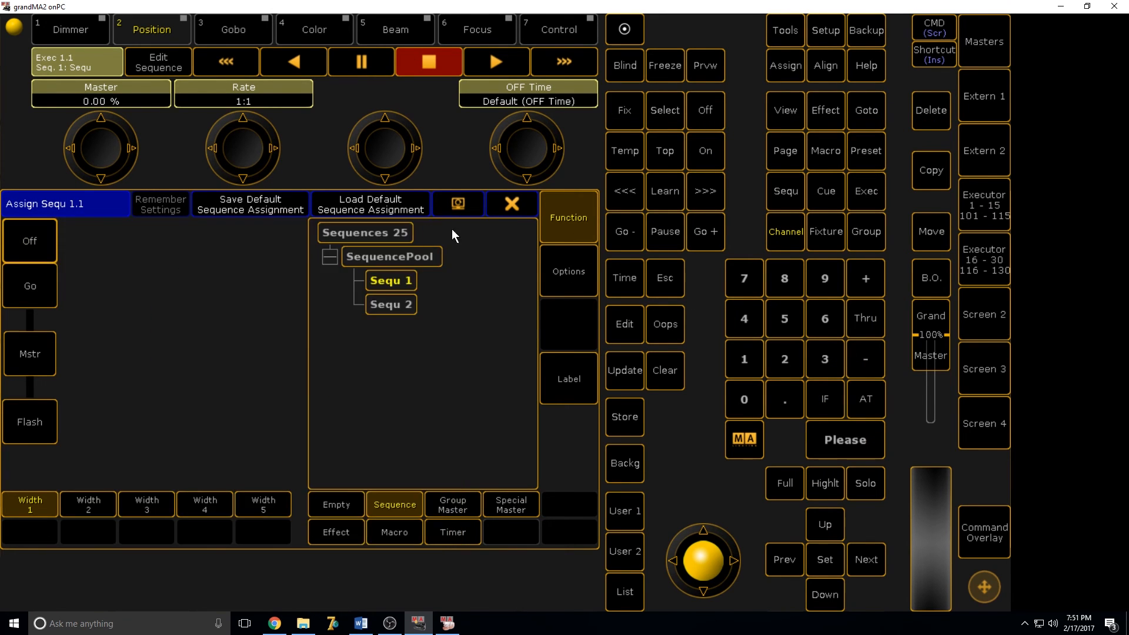
left_click(519, 208)
left_click(986, 211)
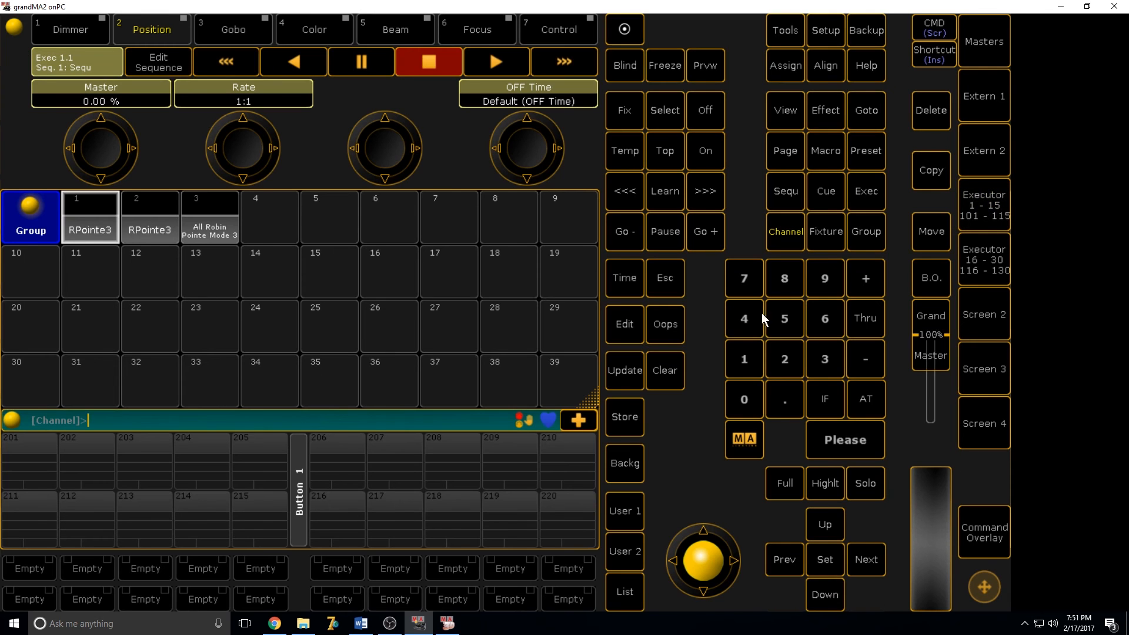
left_click(614, 416)
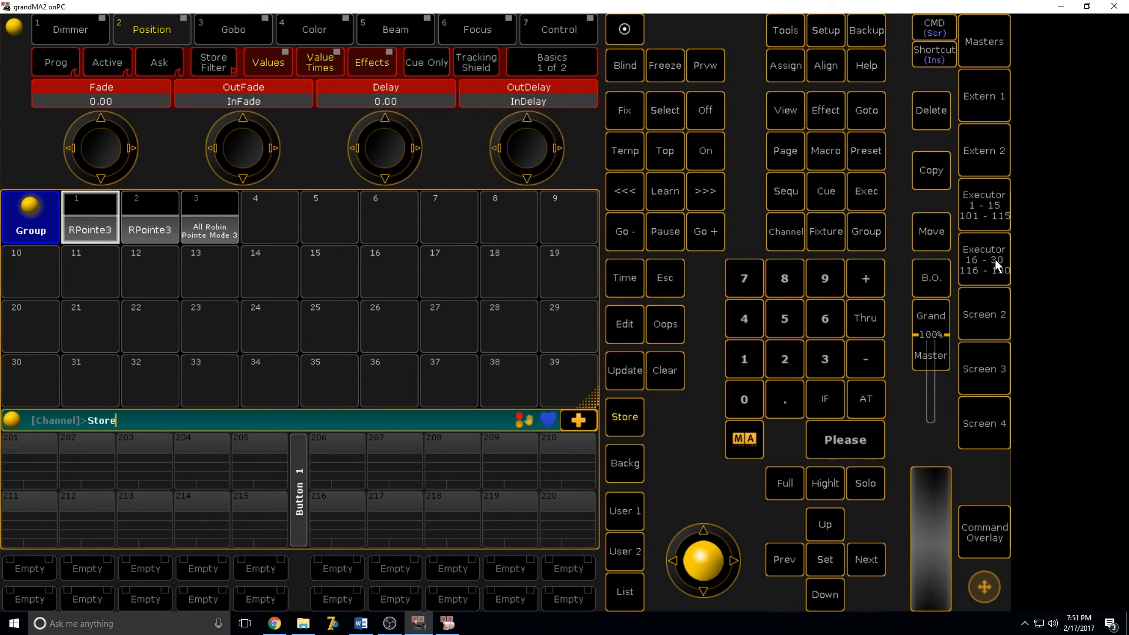
left_click(665, 375)
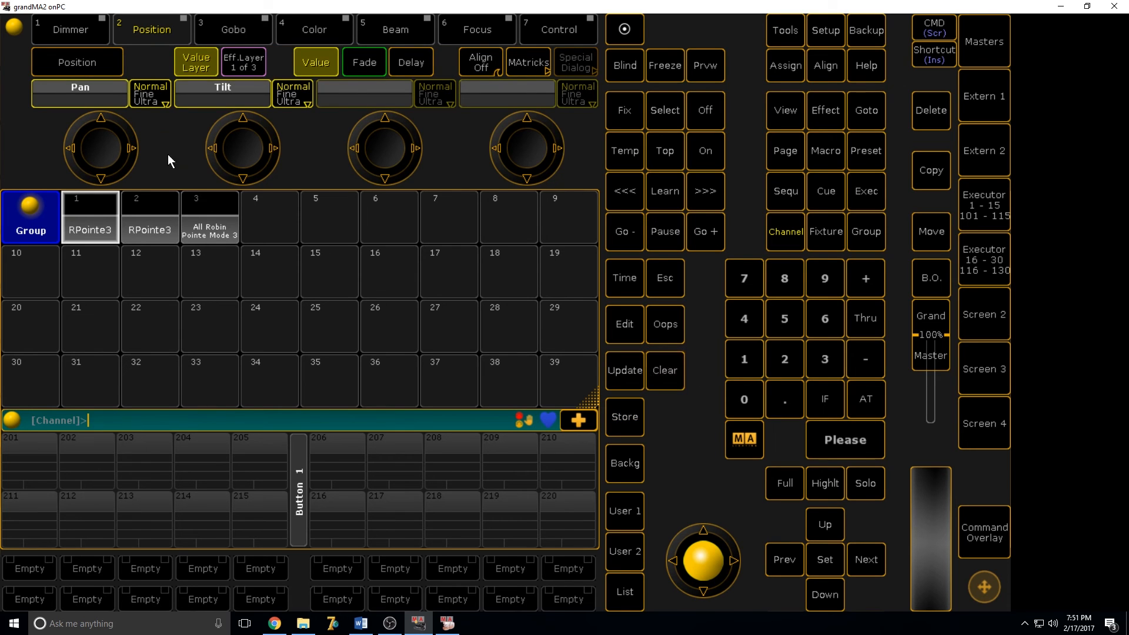
Select the fixtures of group 1, bring them to full and set their tilt to -90
left_click(101, 218)
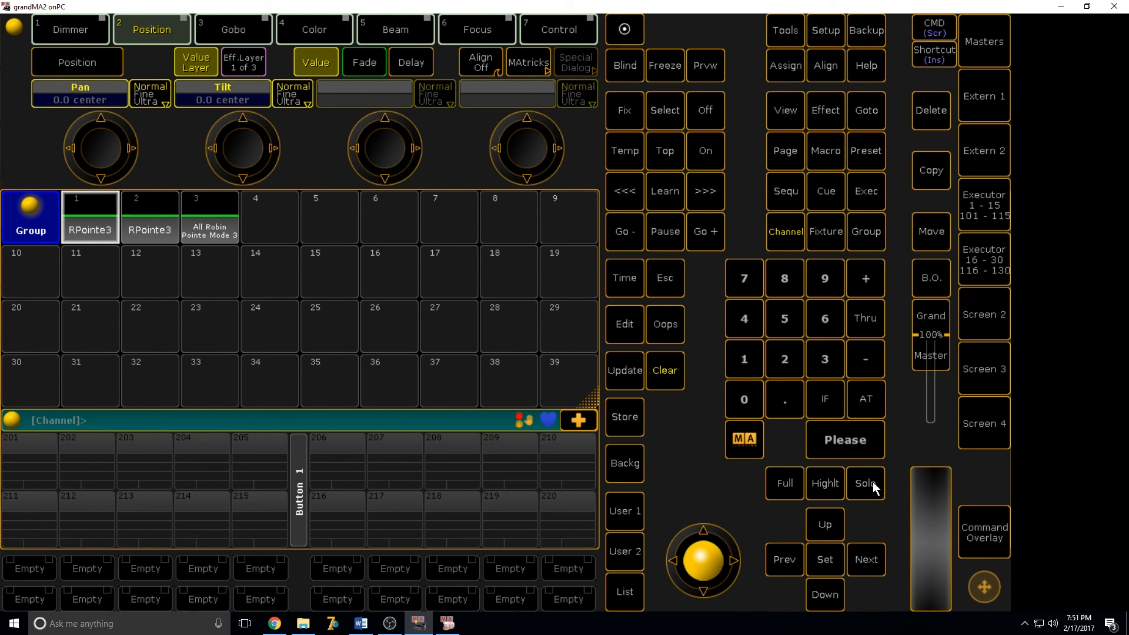
left_click(872, 414)
left_click(249, 103)
type("-902")
key("BackSpace")
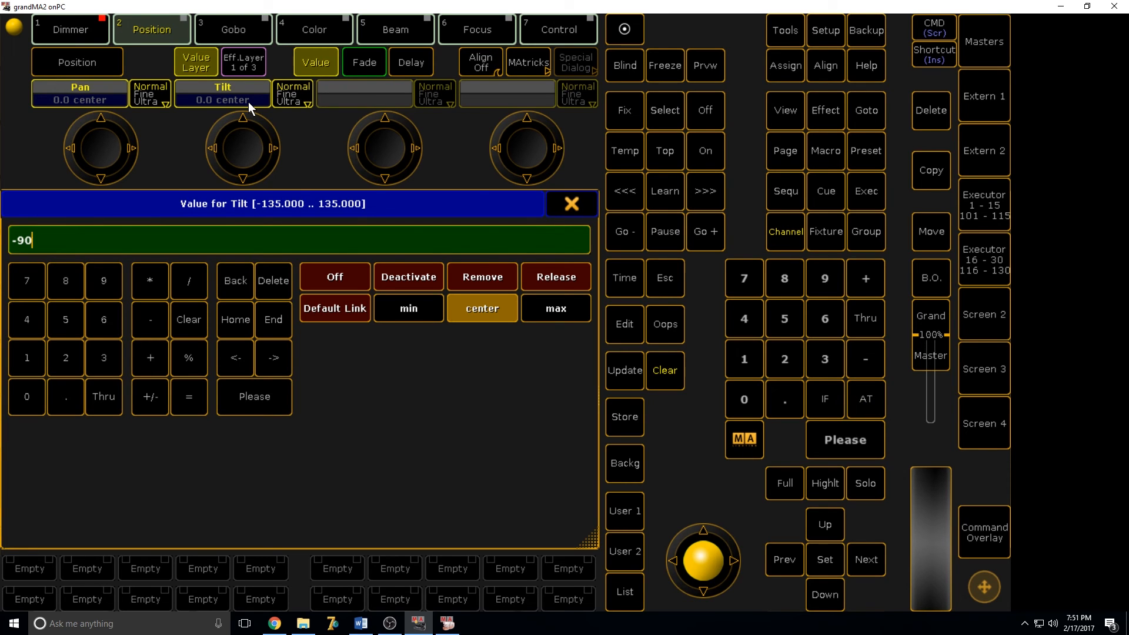
key("Return")
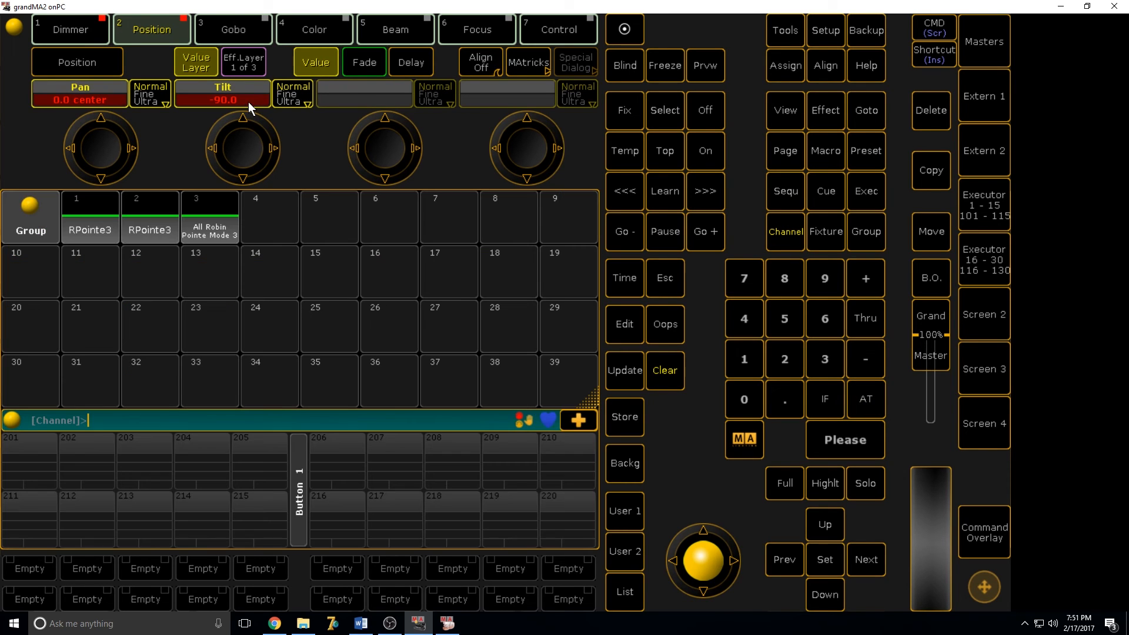
Store the current look on executor 1 using Create Second Cue
left_click(628, 417)
left_click(841, 441)
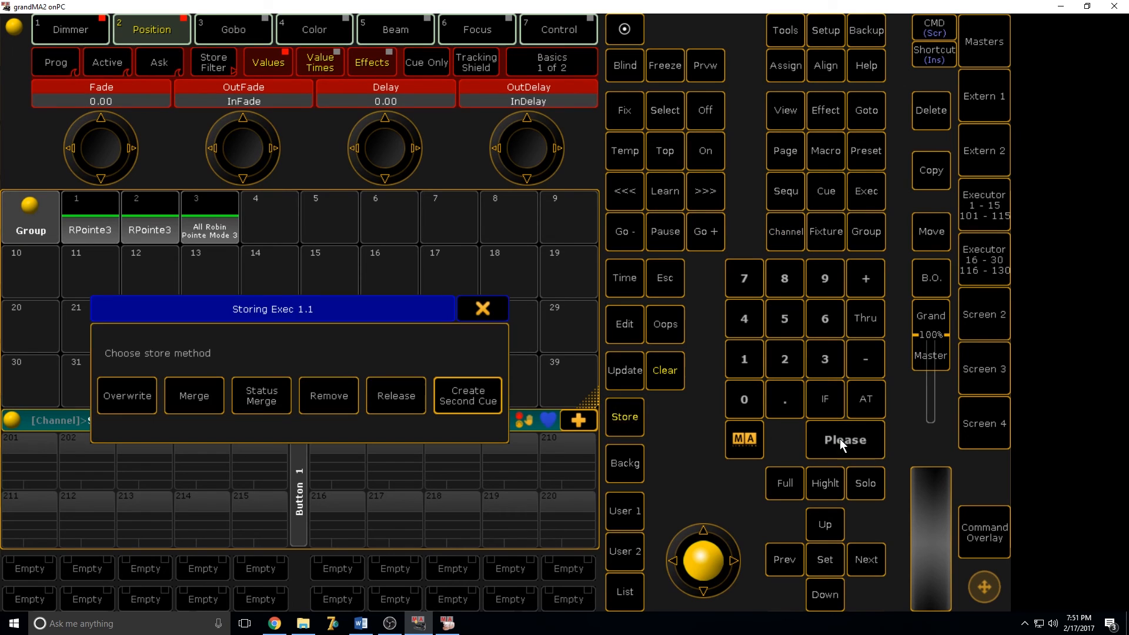
left_click(477, 401)
Raise the fader of executor 1 to 100%, advance it to cue 2 and check the beams in MA 3D
left_click(988, 214)
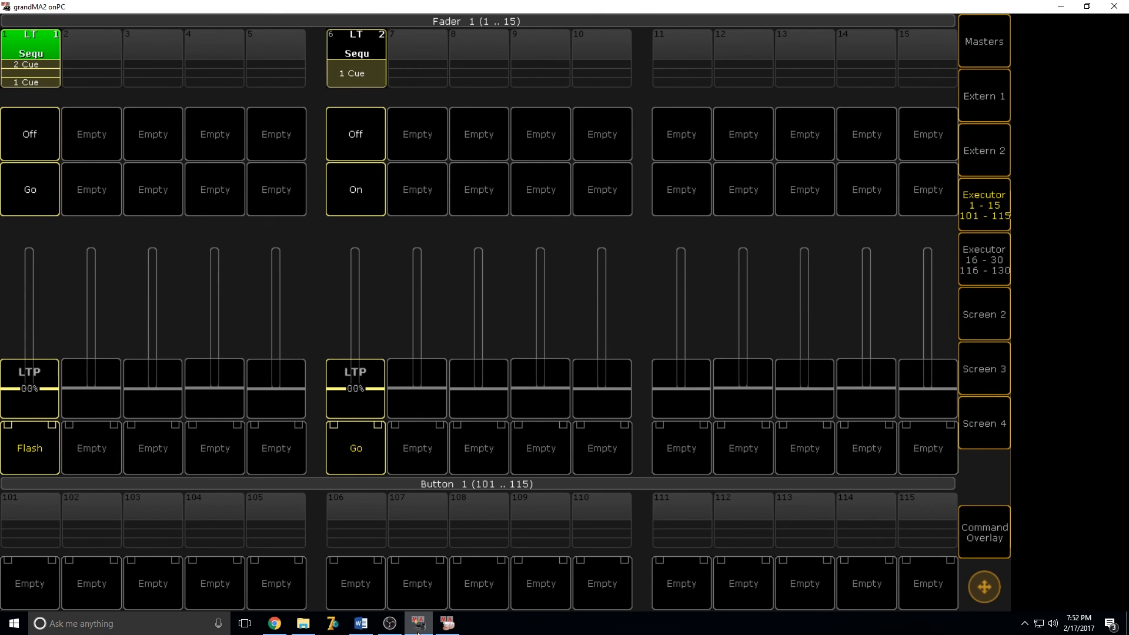
left_click_drag(40, 402, 50, 218)
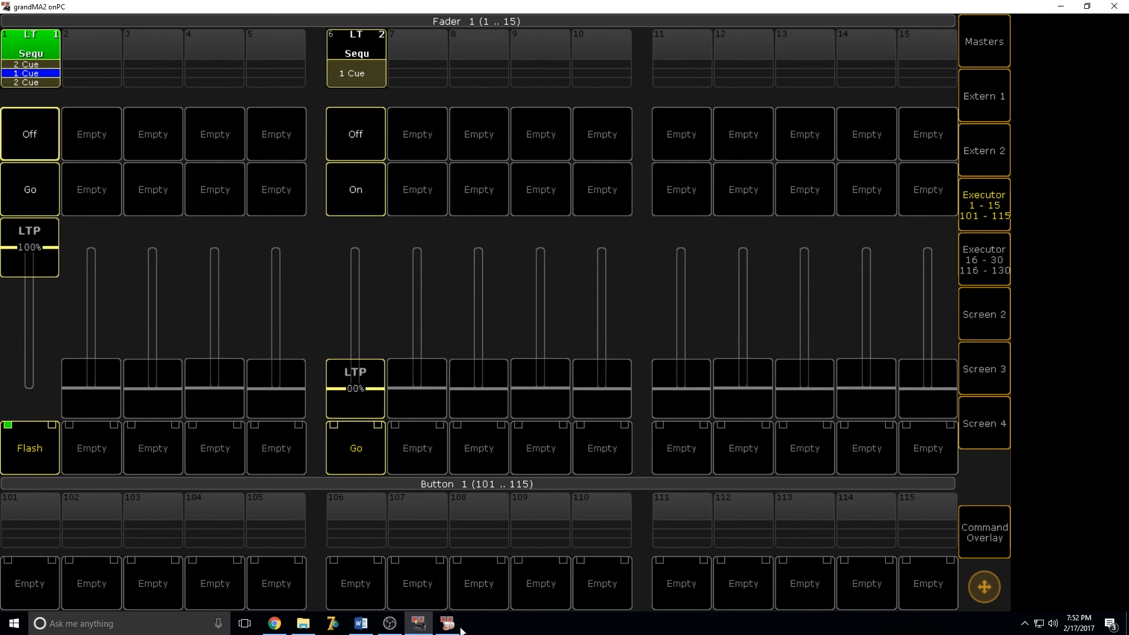
left_click(447, 623)
left_click(418, 623)
left_click(30, 207)
left_click(447, 623)
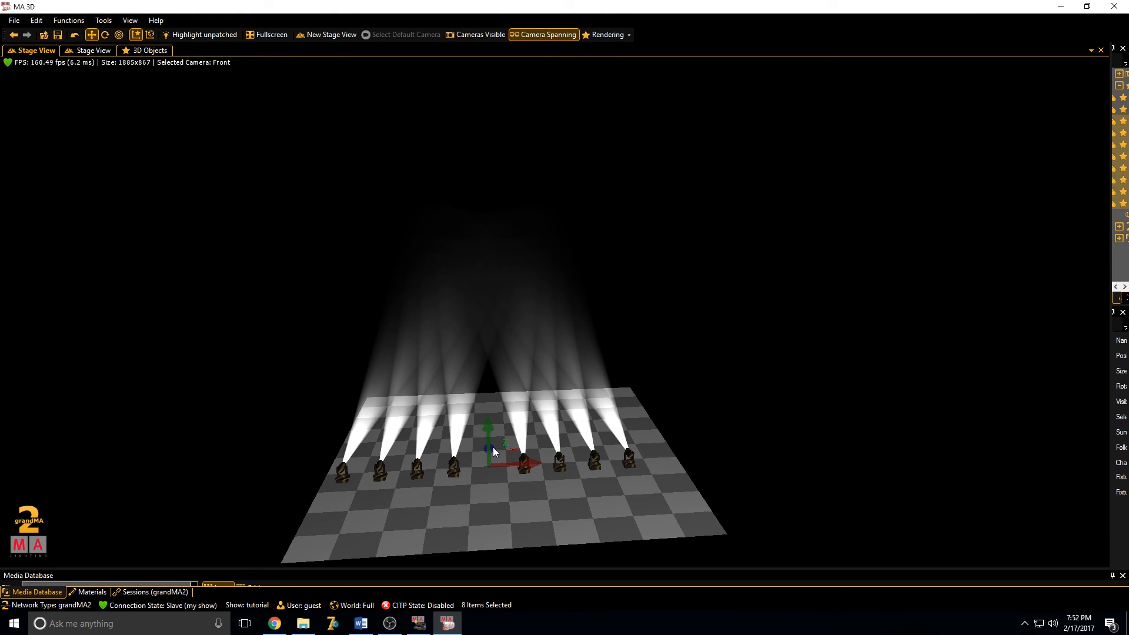
Lower the fader of executor 1 to 0%, trigger its Flash function and check the beams in MA 3D
left_click(418, 623)
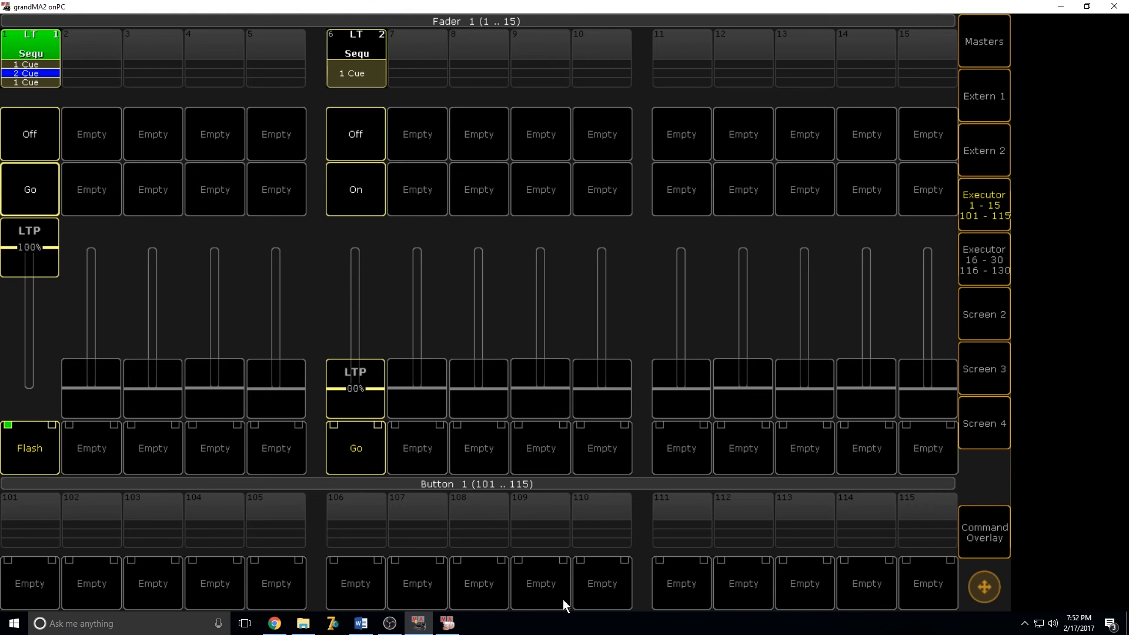
left_click_drag(24, 269, 26, 410)
left_click(49, 464)
left_click(446, 623)
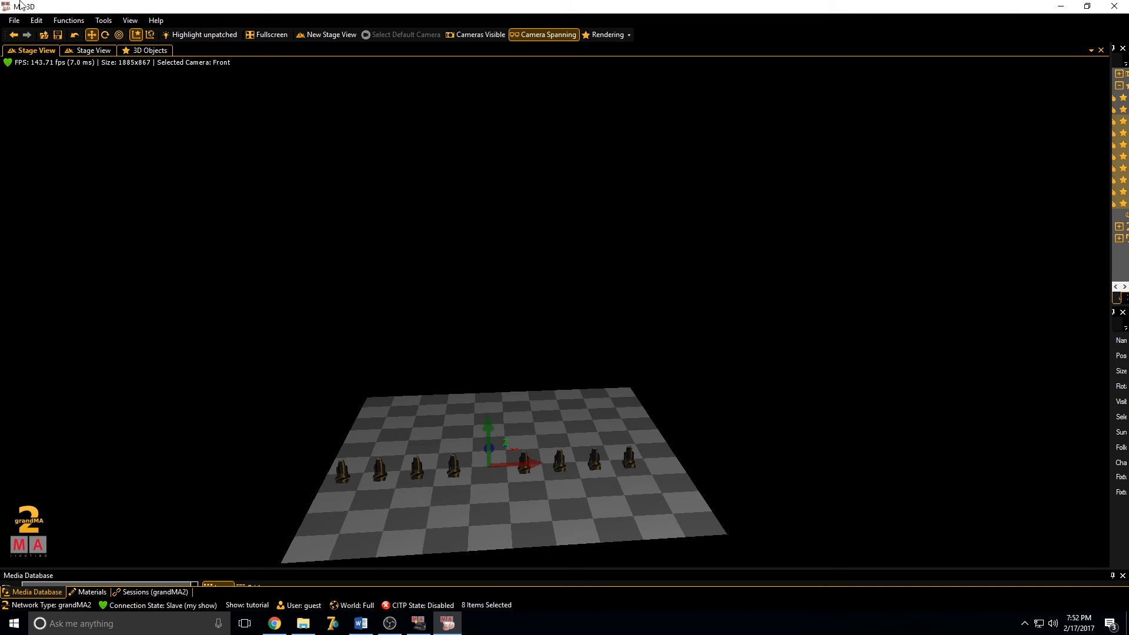
Try MA 3D as a smaller window over the console, flash executor 1, then maximise MA 3D and return to grandMA2 onPC
left_click(1086, 6)
left_click_drag(495, 172, 611, 270)
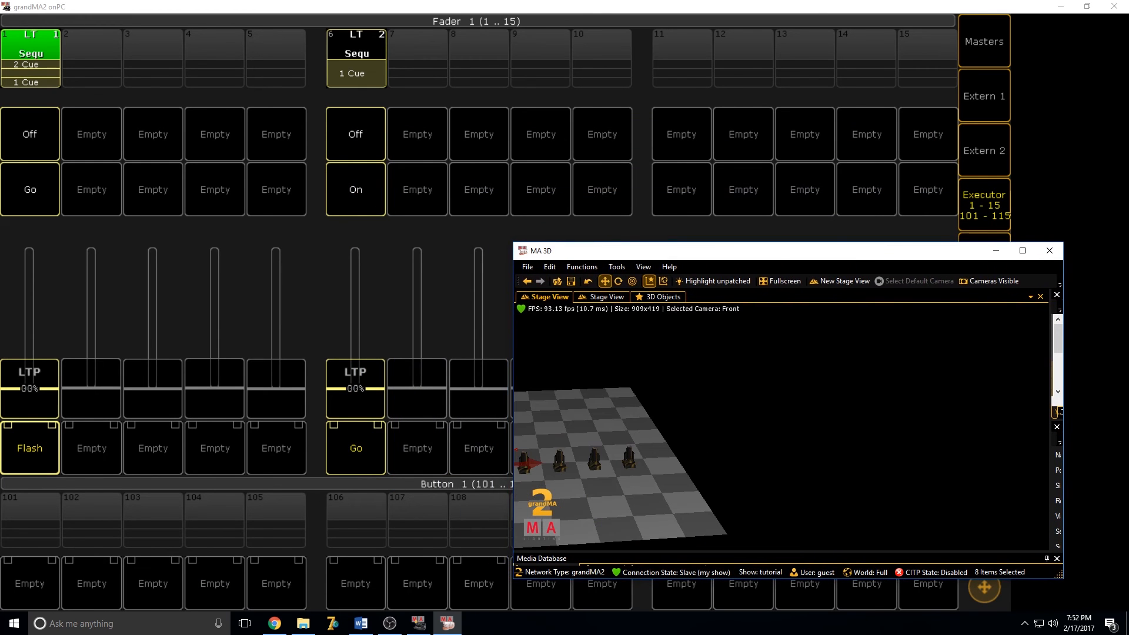
left_click(28, 465)
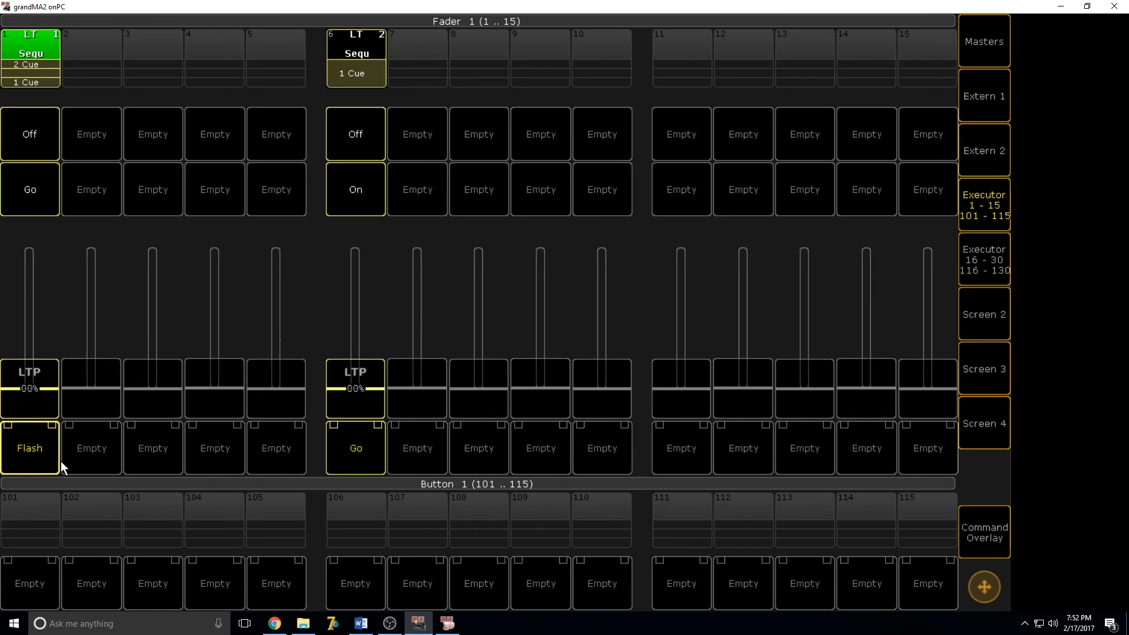
left_click(446, 623)
left_click(1022, 250)
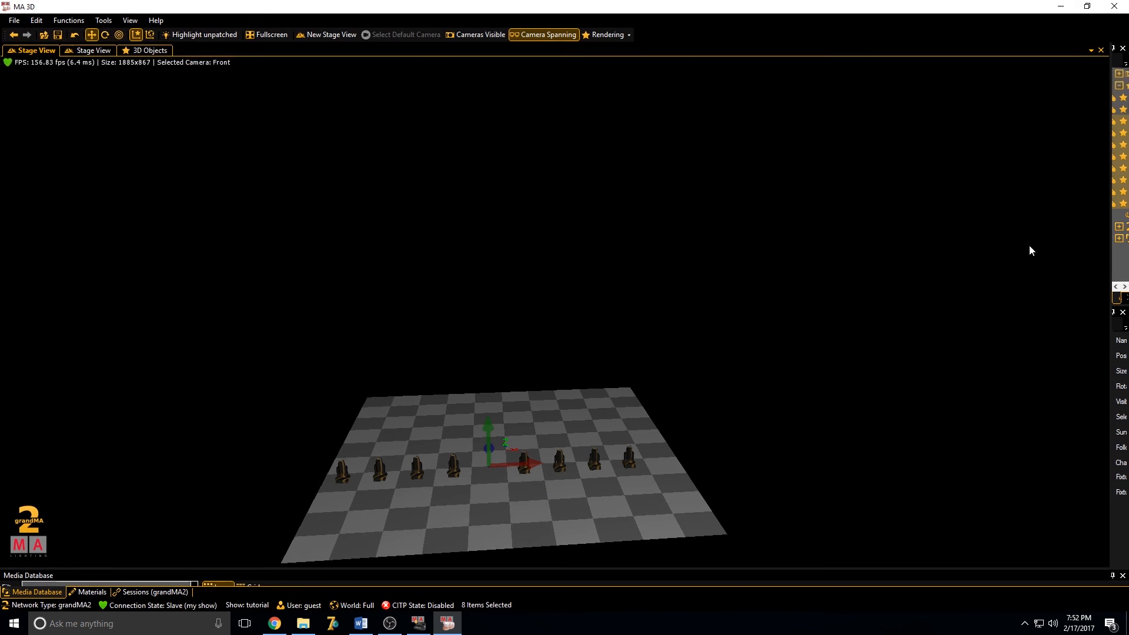
left_click(418, 624)
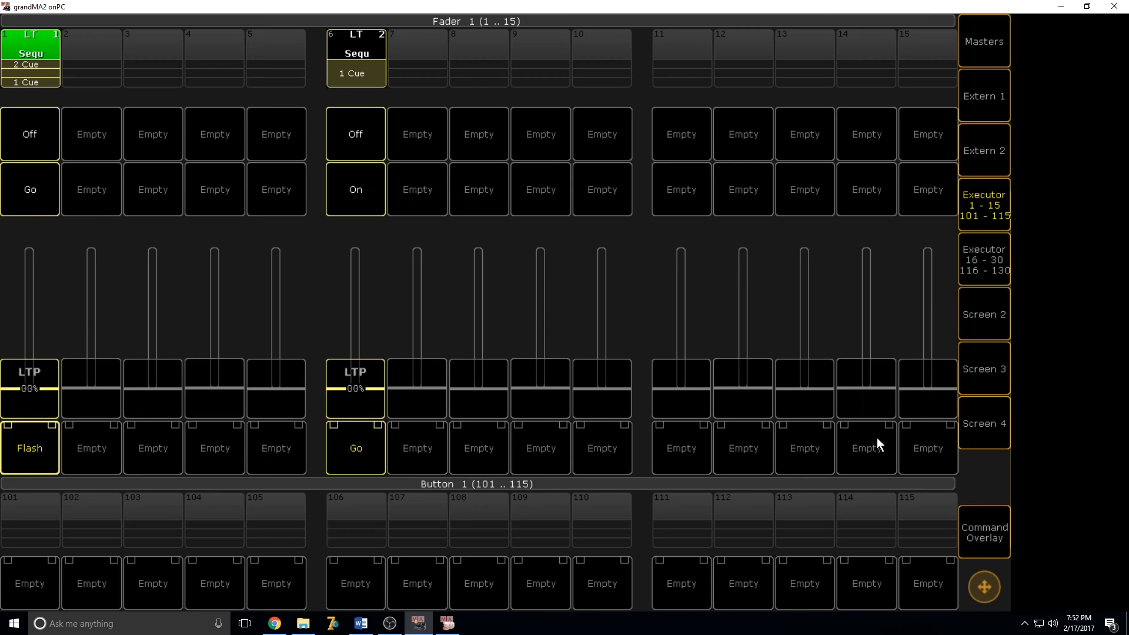
Clear the programmer, then return to executors 1–15 and keep the fader of executor 1 fully down
left_click(1000, 217)
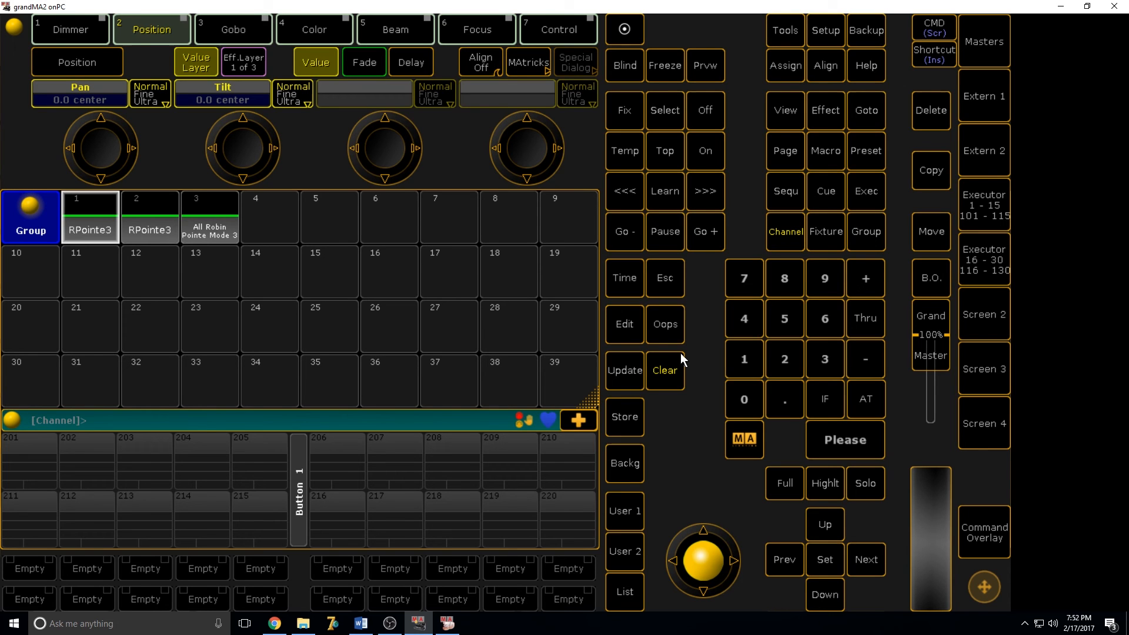
left_click(666, 370)
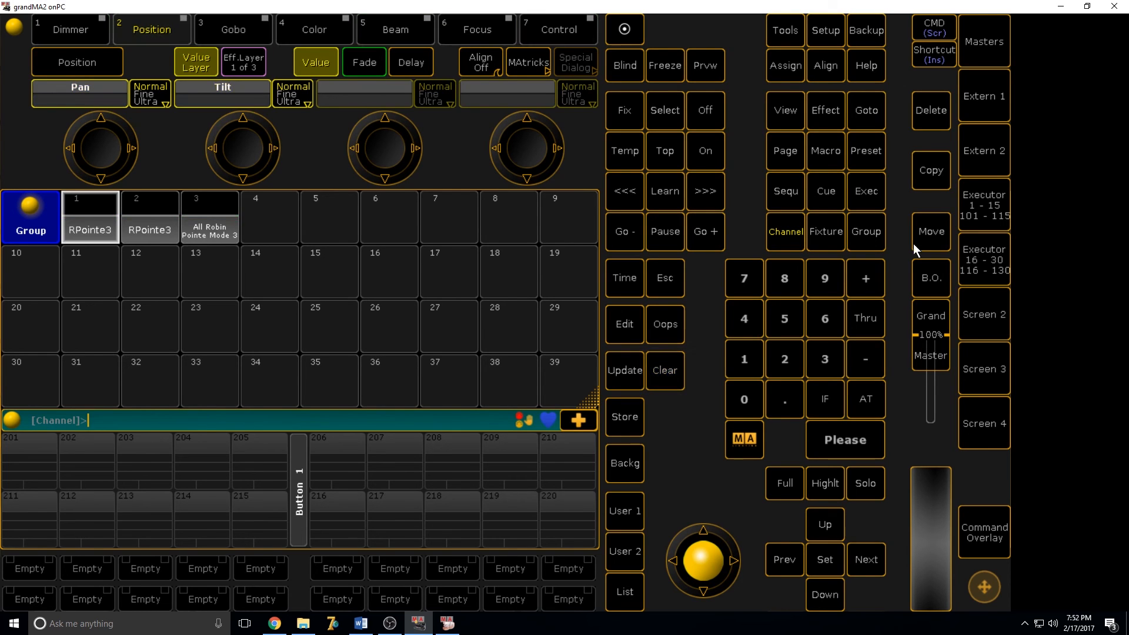
left_click(986, 203)
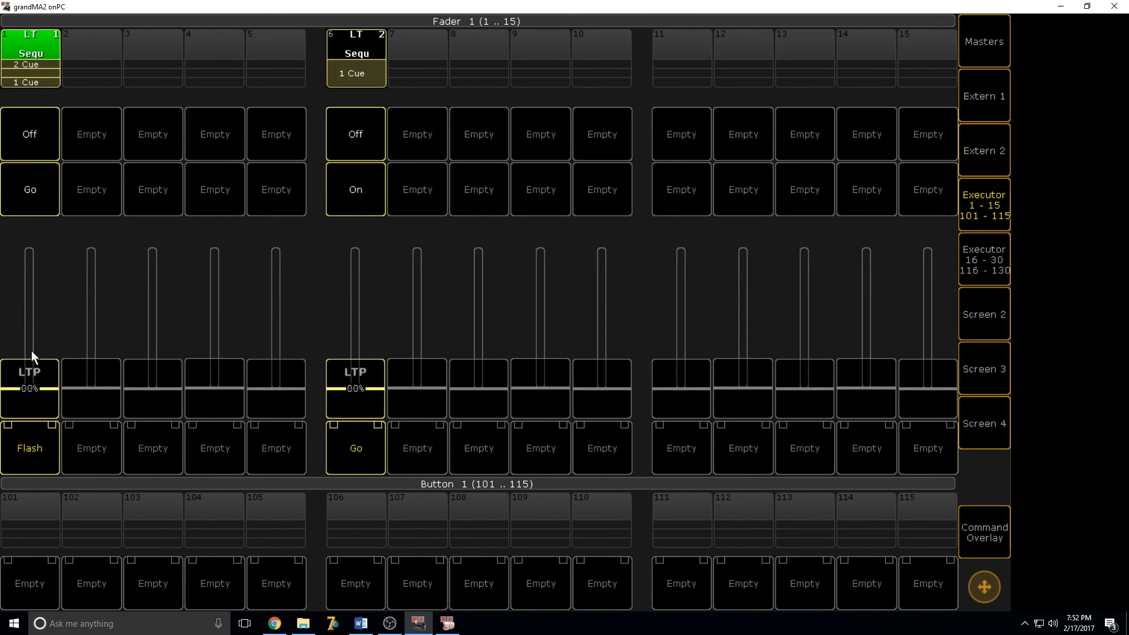
left_click_drag(30, 400, 25, 428)
Select group 1 and look through its preset types from Dimmer and Position to Gobo, Color, Beam, Focus and Control
left_click(1005, 215)
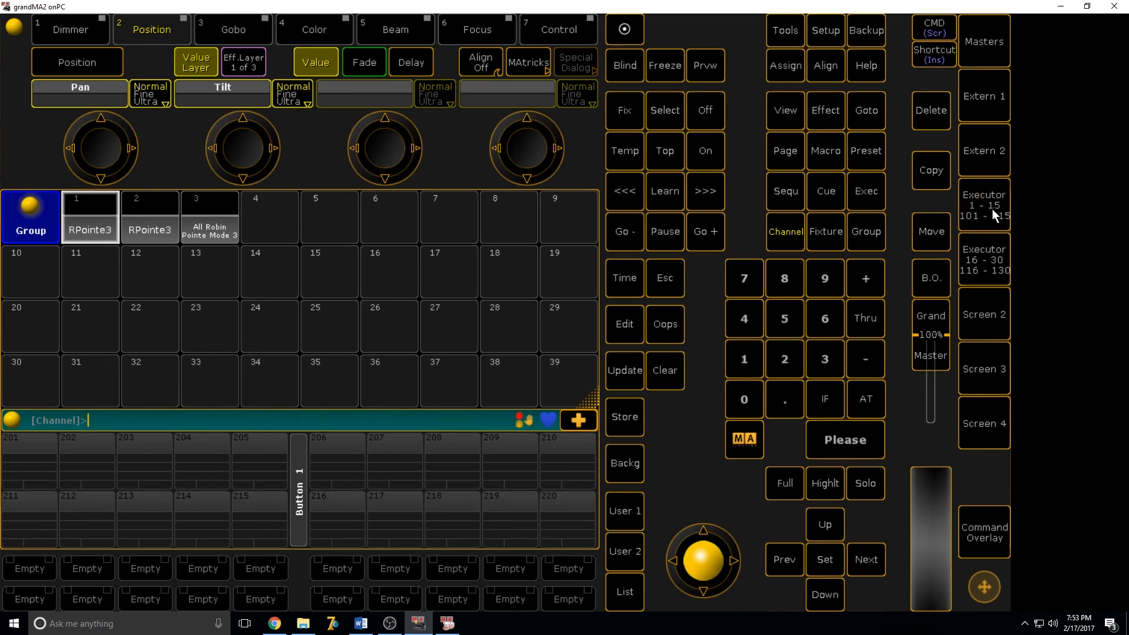
left_click(111, 227)
left_click(61, 26)
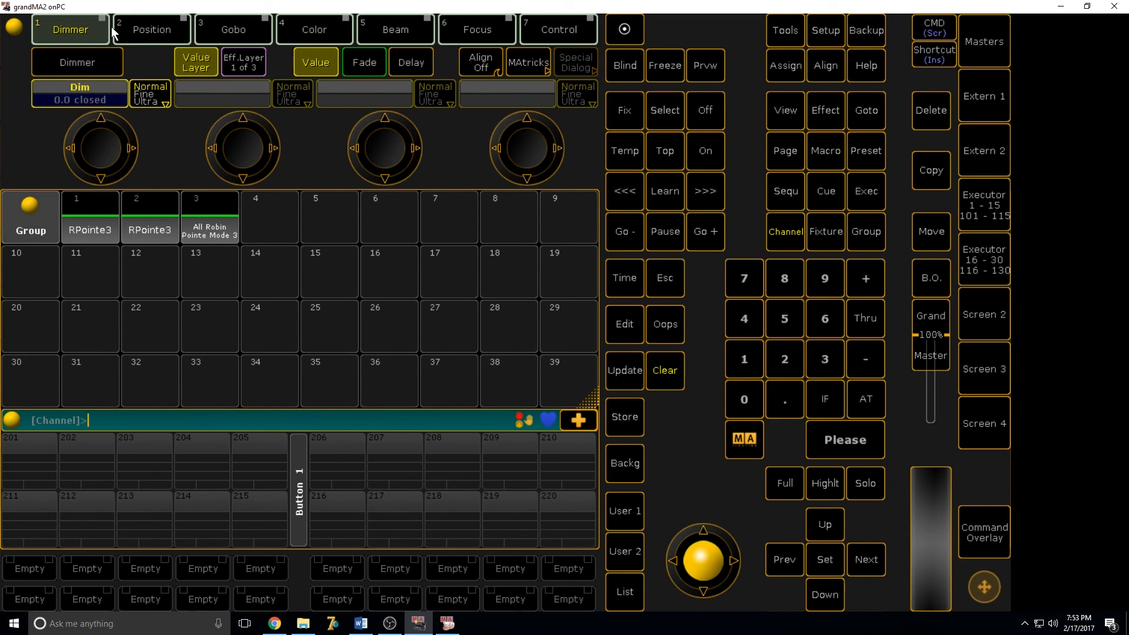
left_click(135, 27)
left_click(244, 37)
left_click(329, 35)
left_click(404, 31)
left_click(497, 27)
left_click(563, 23)
Switch between the Dimmer and Position attributes of group 1, then clear the programmer
left_click(81, 34)
left_click(83, 34)
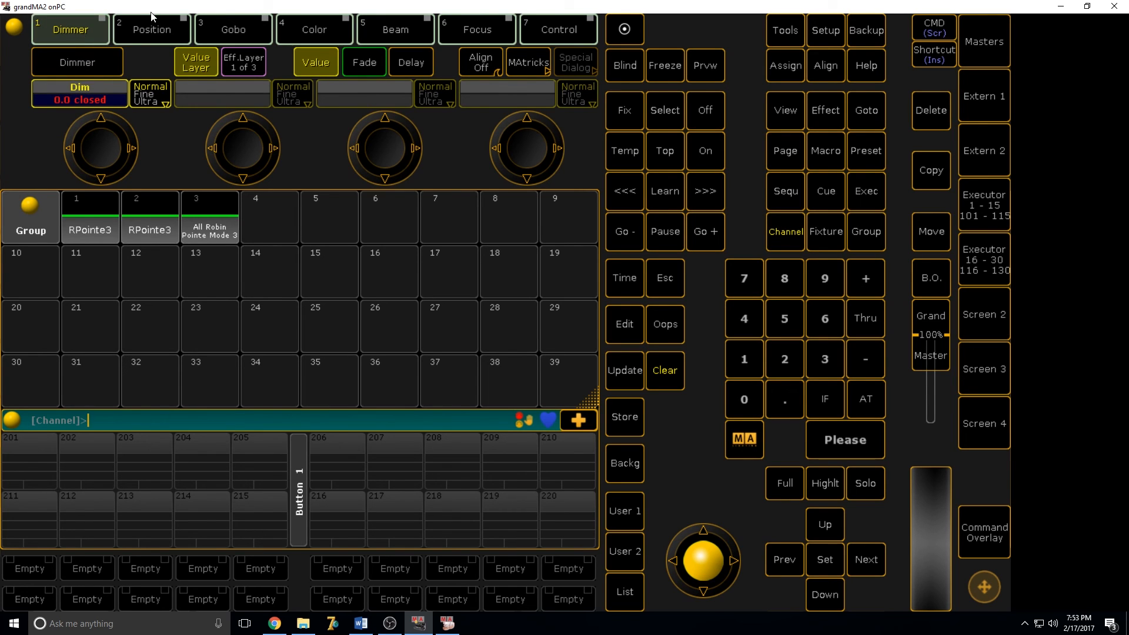
left_click(147, 28)
left_click(66, 31)
left_click(665, 371)
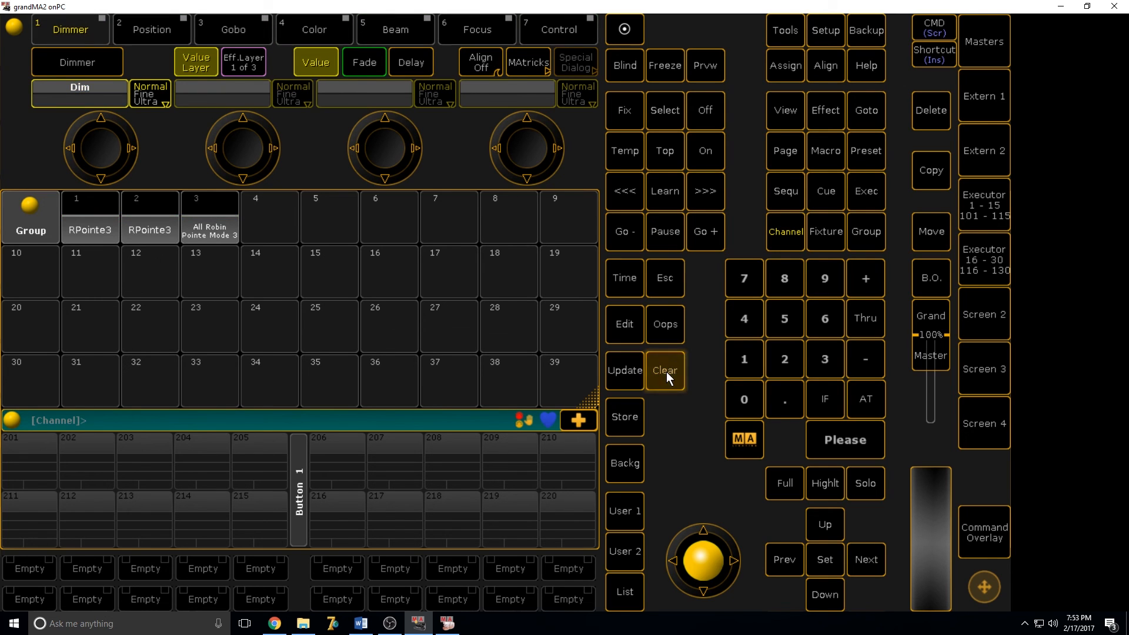
Select group 1, activate its preset types from Dimmer through Control, then clear the programmer
left_click(92, 228)
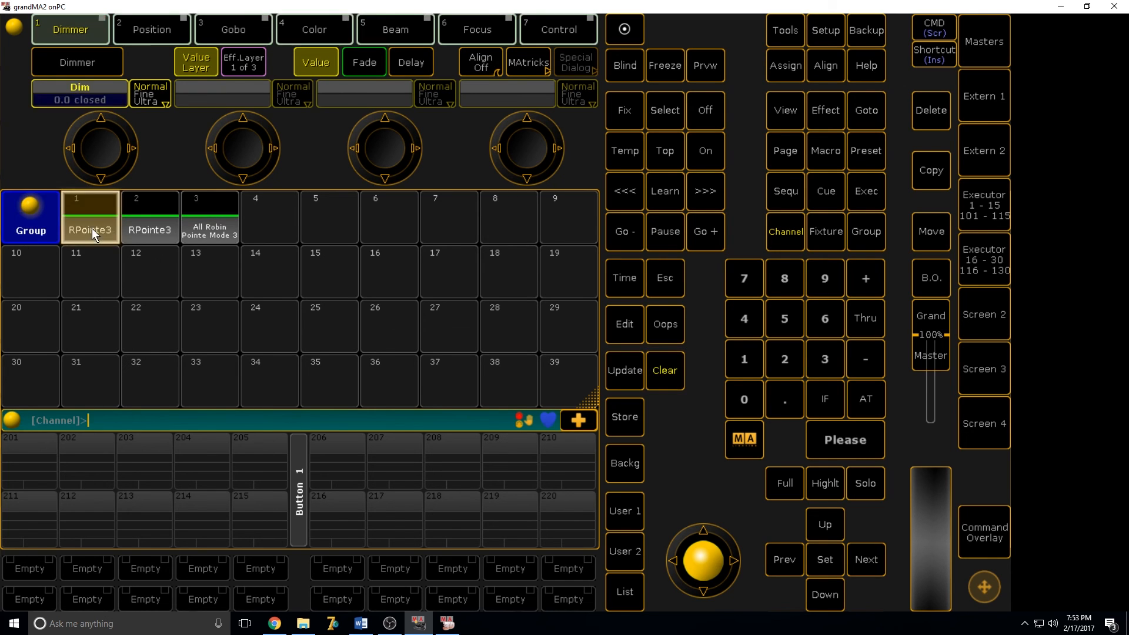
left_click(147, 32)
left_click(247, 29)
left_click(362, 26)
left_click(473, 24)
left_click(564, 23)
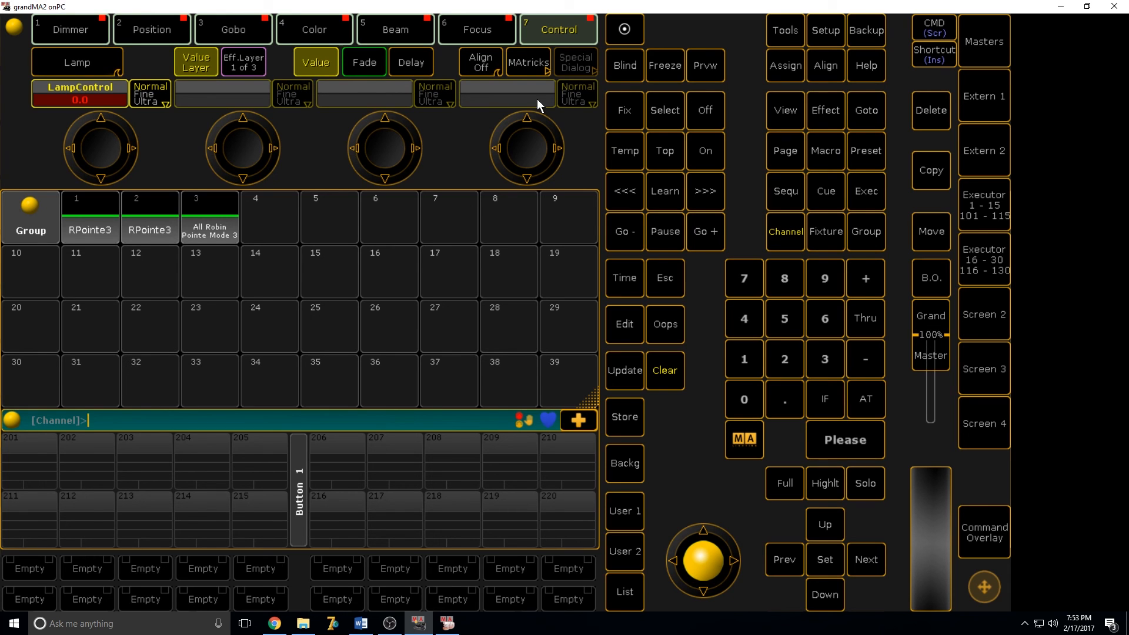
left_click(677, 377)
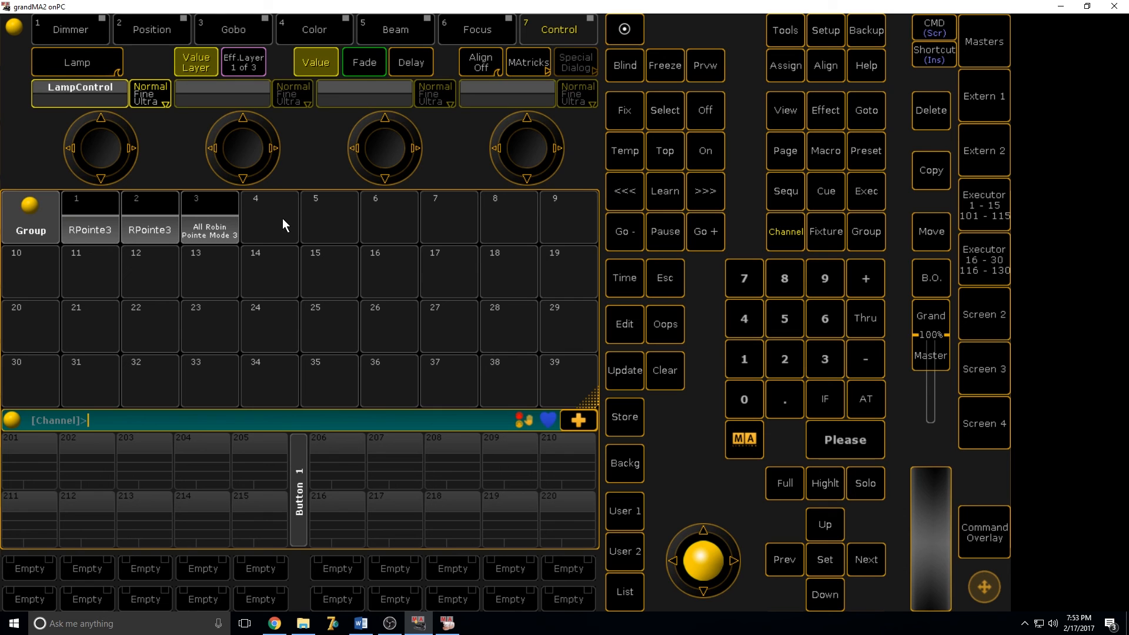
Select the fixtures of group 1 and raise their dimmer to about 57 with the encoder
left_click(78, 236)
left_click_drag(89, 138, 102, 167)
left_click(72, 61)
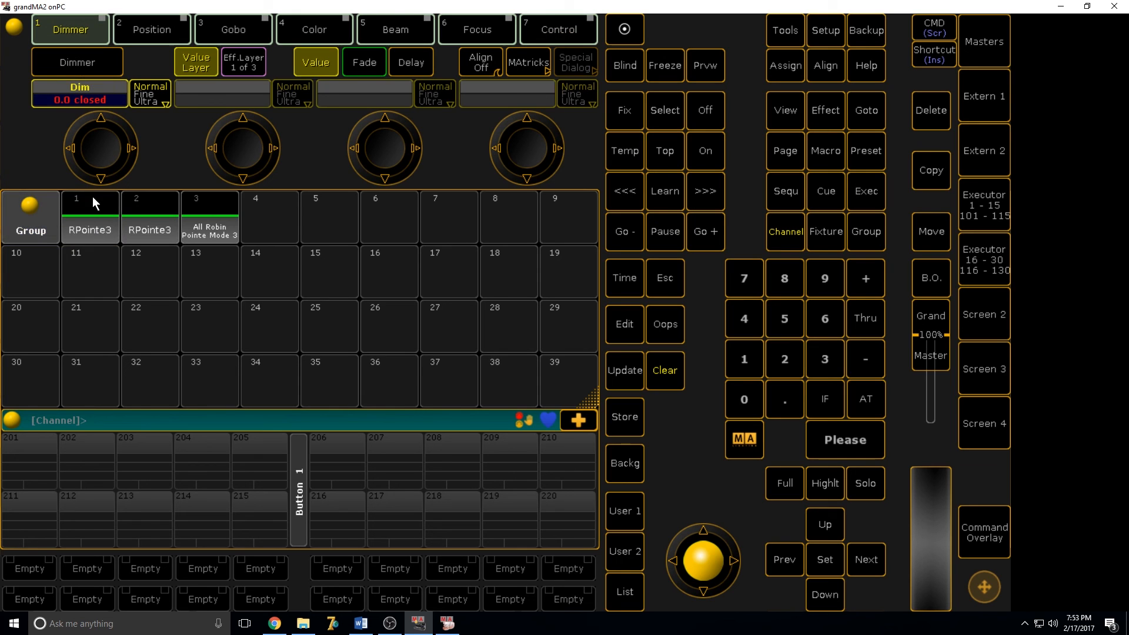
left_click(93, 254)
scroll(86, 156, "up", 5)
scroll(85, 156, "up", 2)
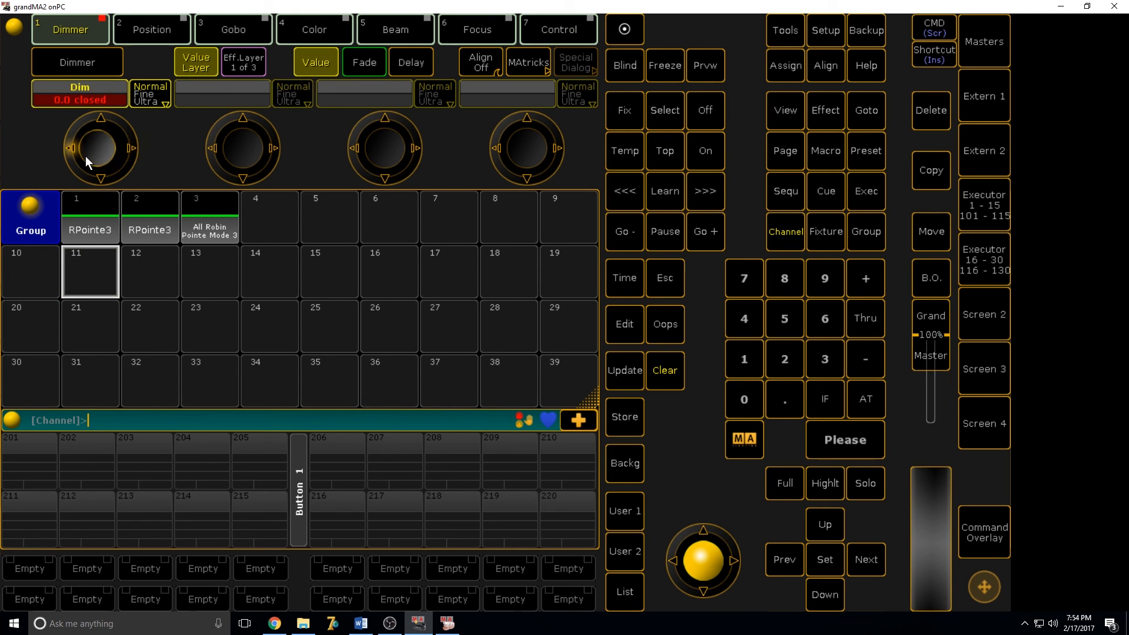
scroll(96, 159, "down", 1)
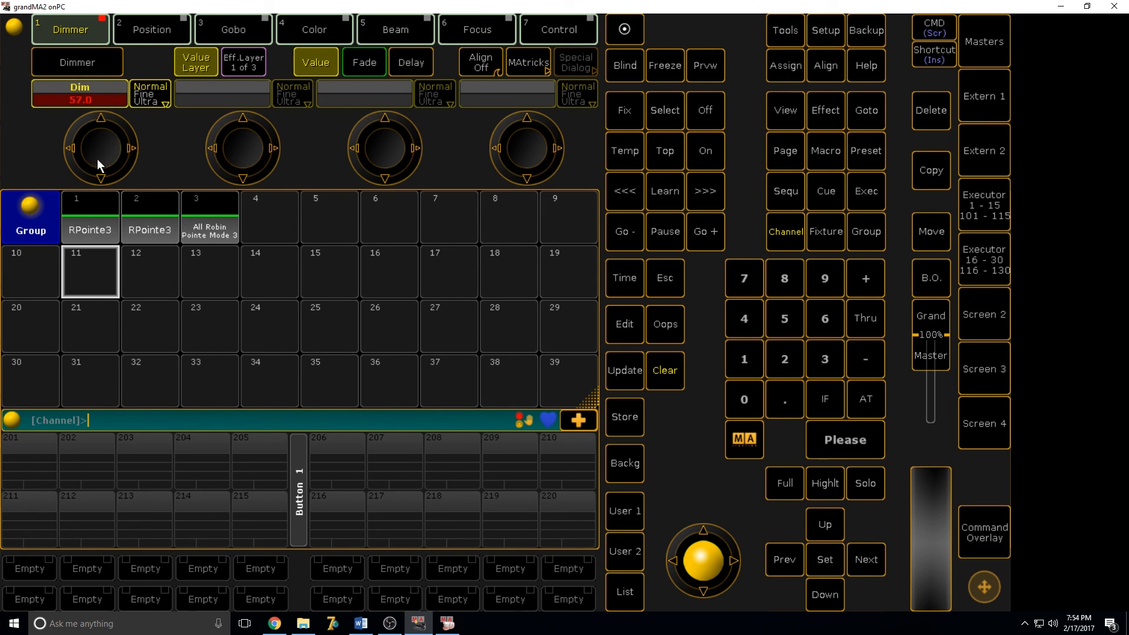
Change the dimmer encoder's resolution and raise the dimmer of group 1 in different increments
left_click(143, 101)
scroll(90, 158, "up", 2)
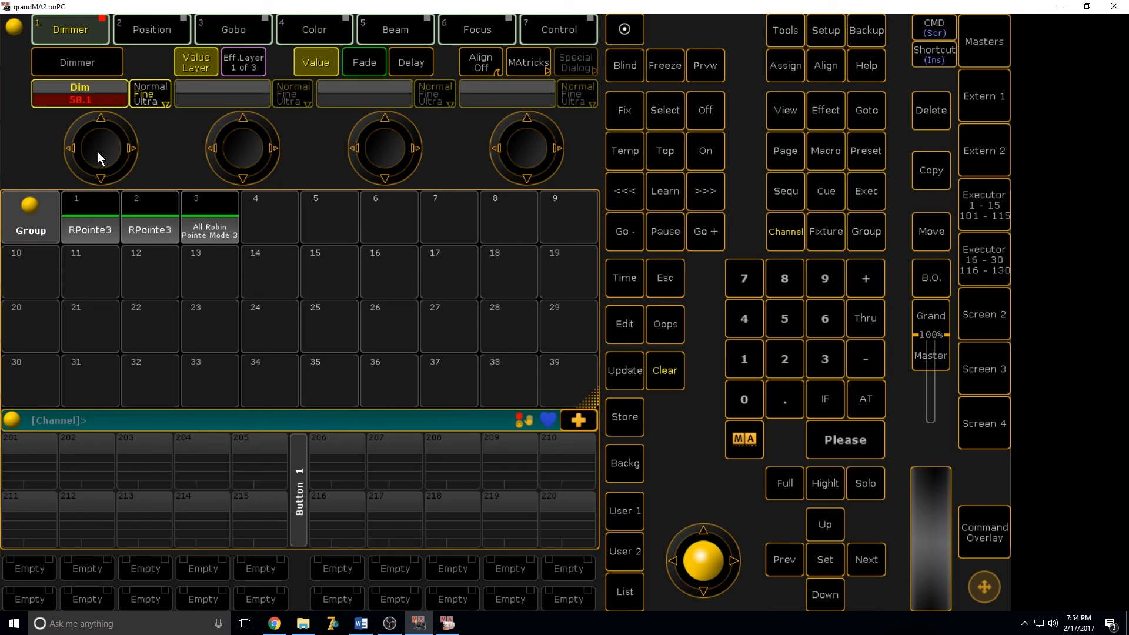
left_click(142, 96)
scroll(97, 173, "up", 1)
scroll(91, 154, "up", 2)
scroll(92, 154, "up", 2)
Set the pan of the group 1 fixtures to 32.0 in the Position attributes
left_click(156, 39)
scroll(125, 146, "down", 2)
scroll(98, 146, "up", 5)
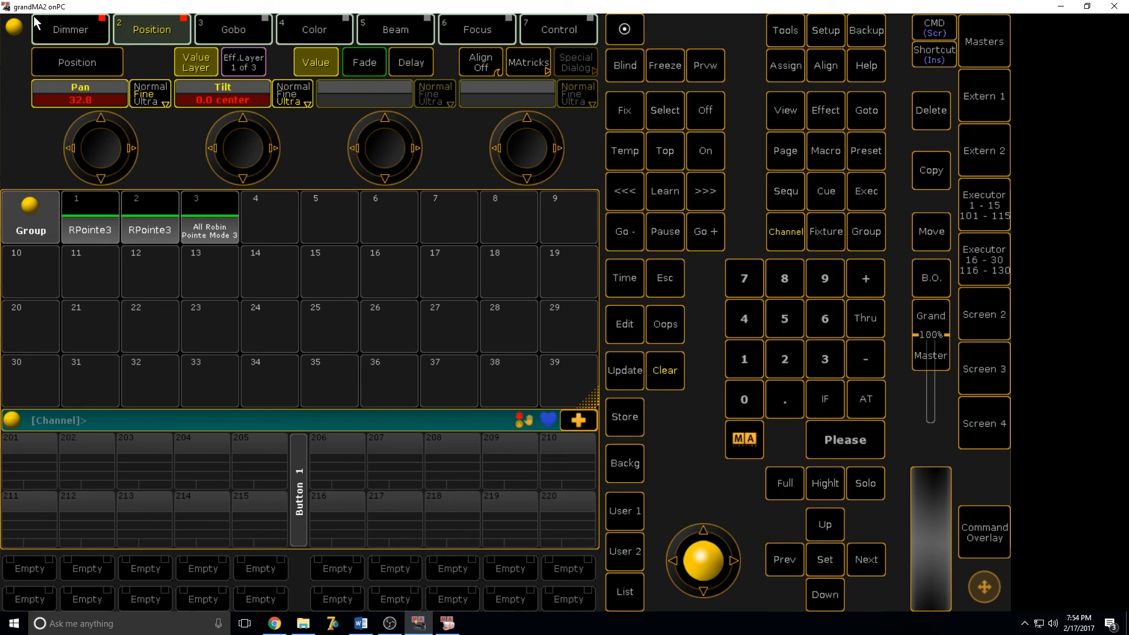
Look through the Gobo, Color, Beam and Focus attributes of group 1, including the Frost and Shutter sub-pages of Beam
left_click(231, 16)
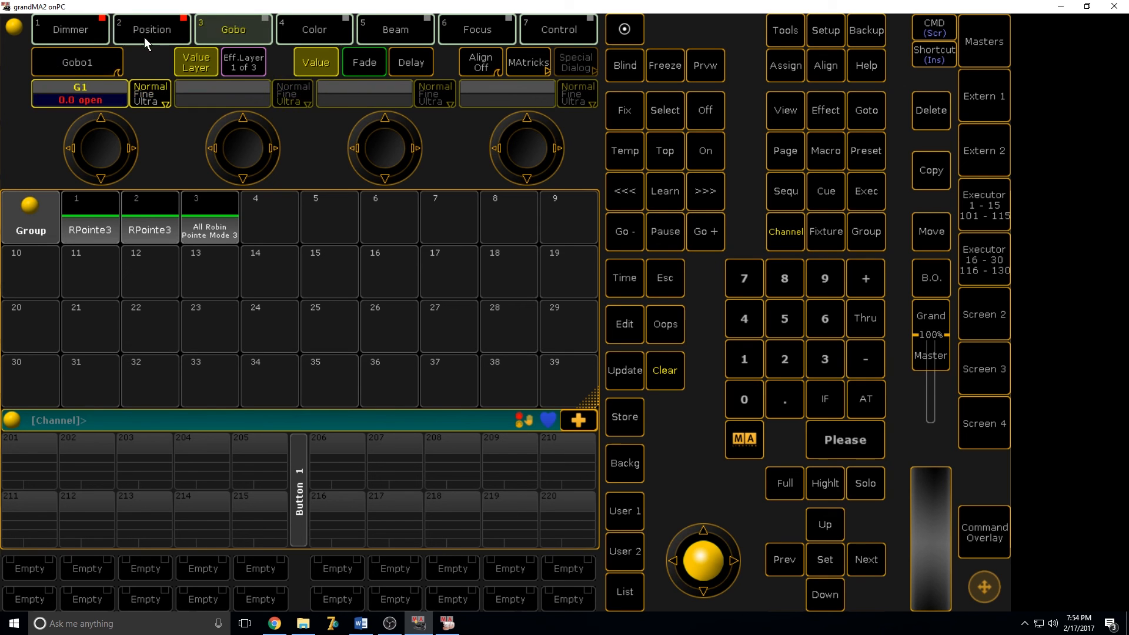
left_click(104, 62)
left_click(83, 62)
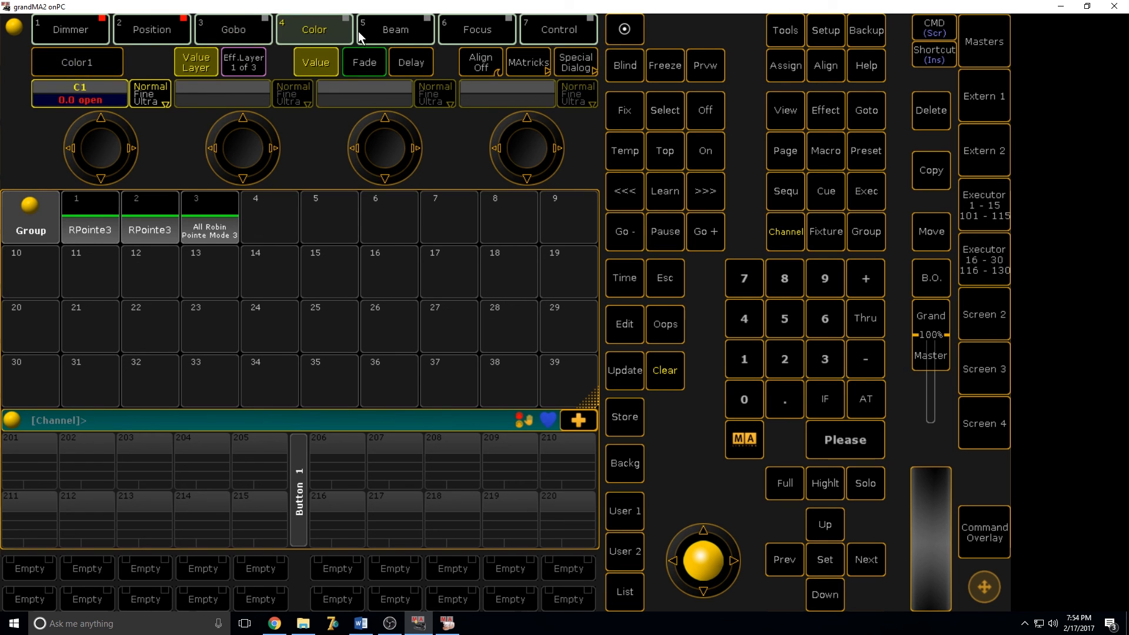
left_click(380, 35)
left_click(62, 63)
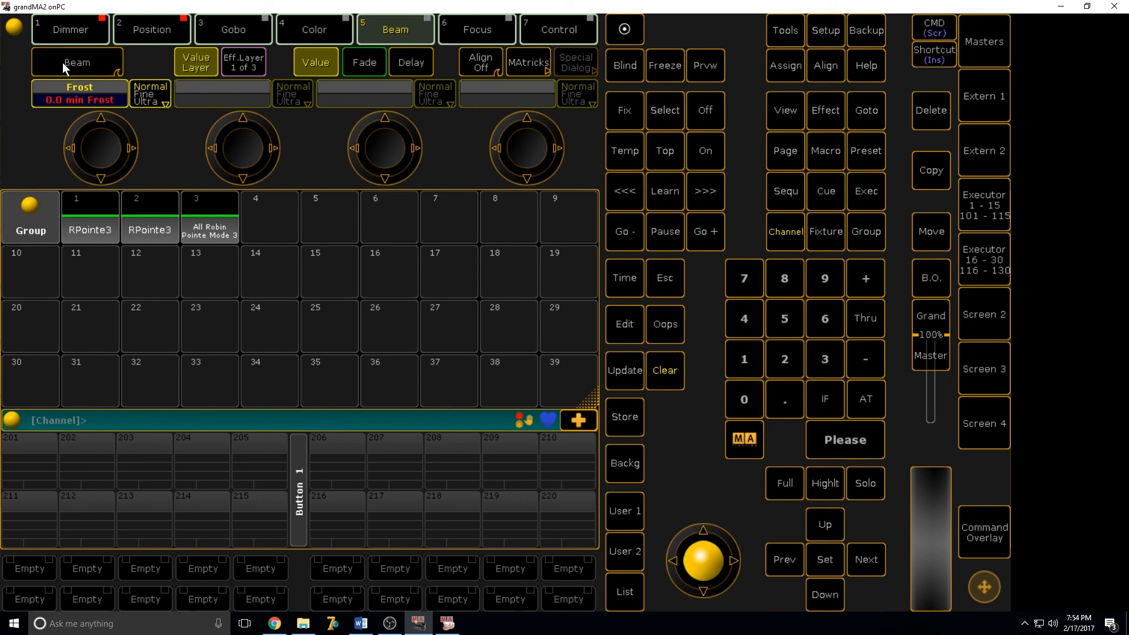
left_click(62, 62)
left_click(62, 62)
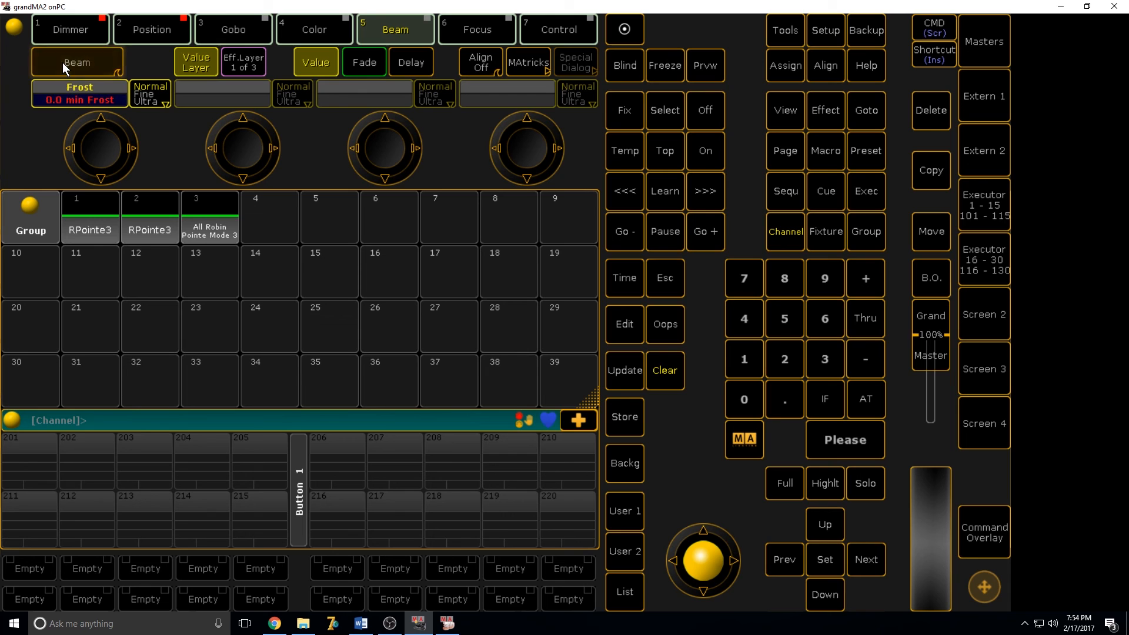
left_click(62, 63)
left_click(62, 62)
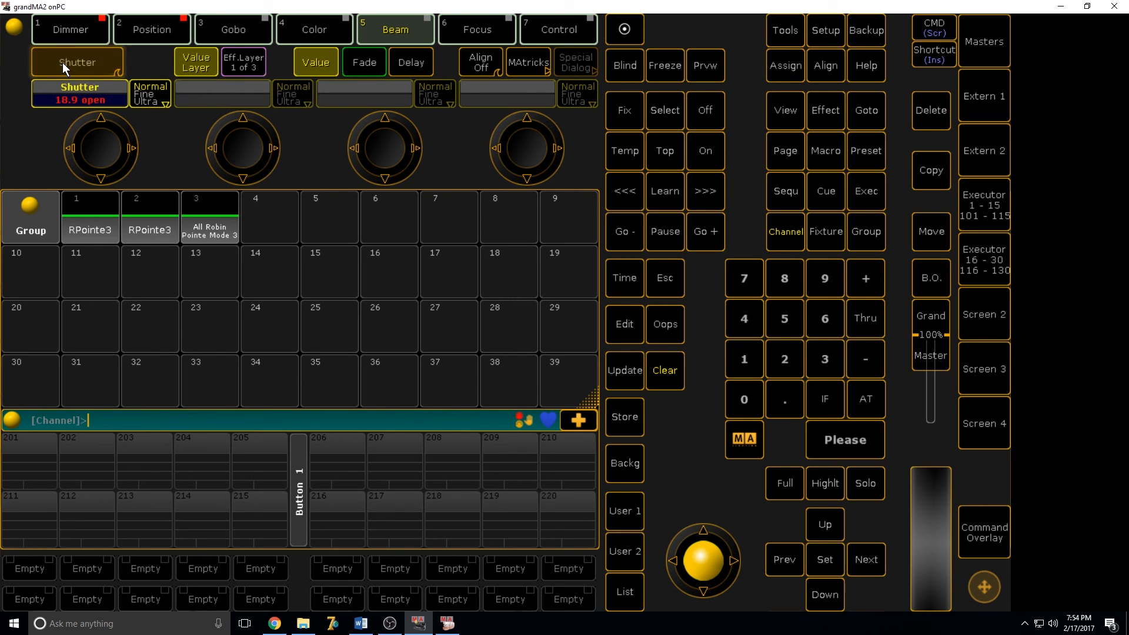
left_click(500, 23)
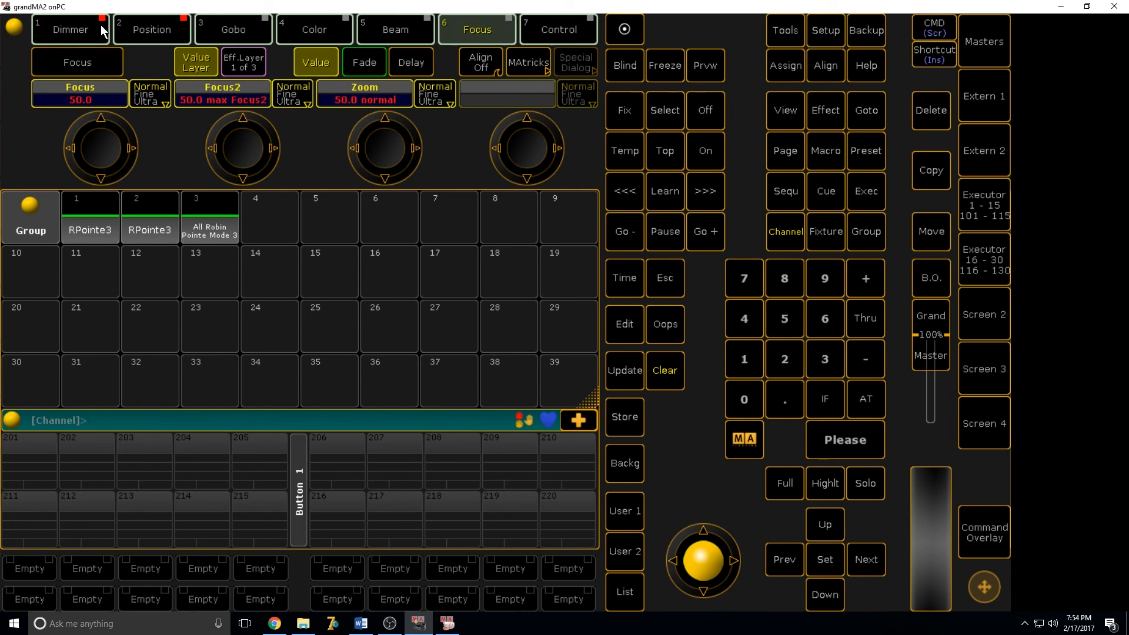
Pick orange and then yellow for group 1 in the Color Picker, close it and clear the programmer
left_click(301, 30)
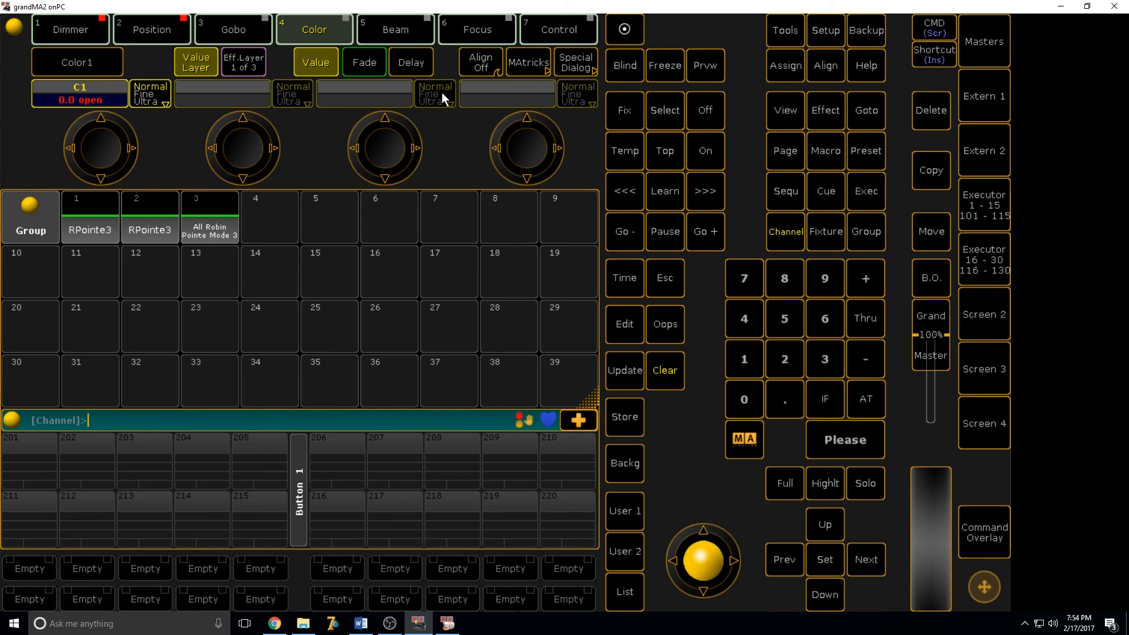
left_click(578, 65)
left_click_drag(379, 263, 59, 277)
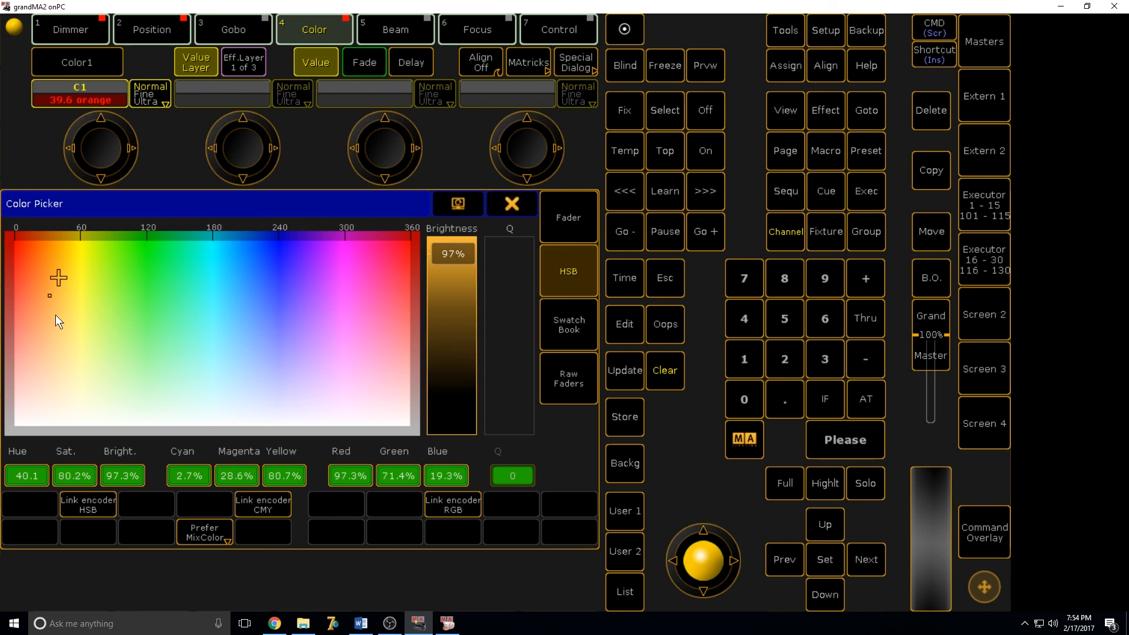
left_click(115, 262)
left_click(525, 203)
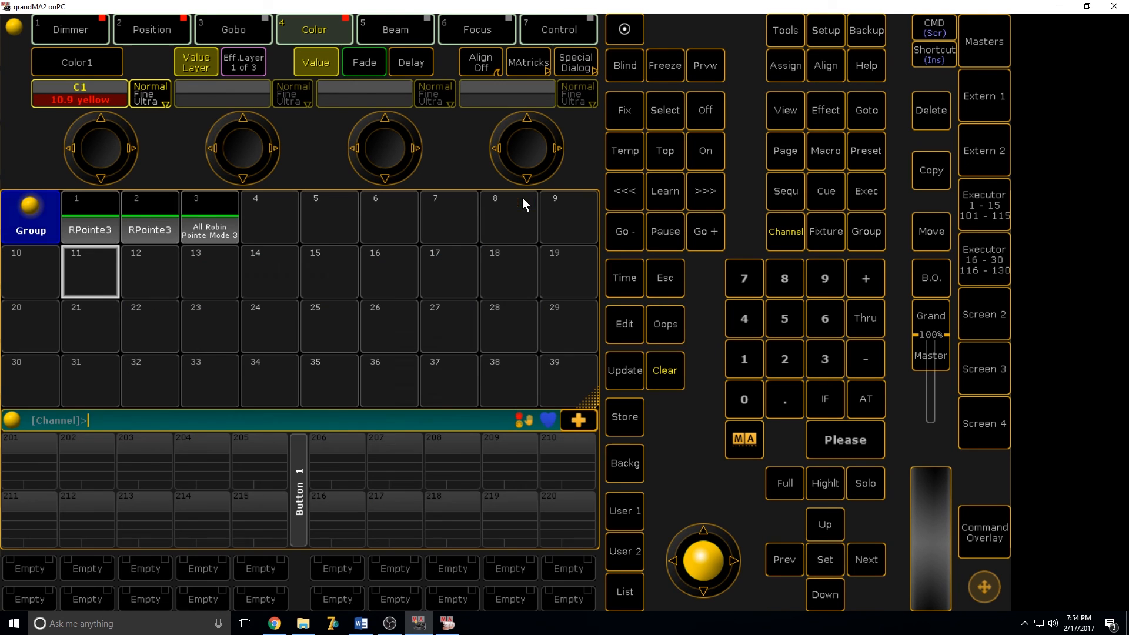
left_click(671, 369)
left_click(670, 369)
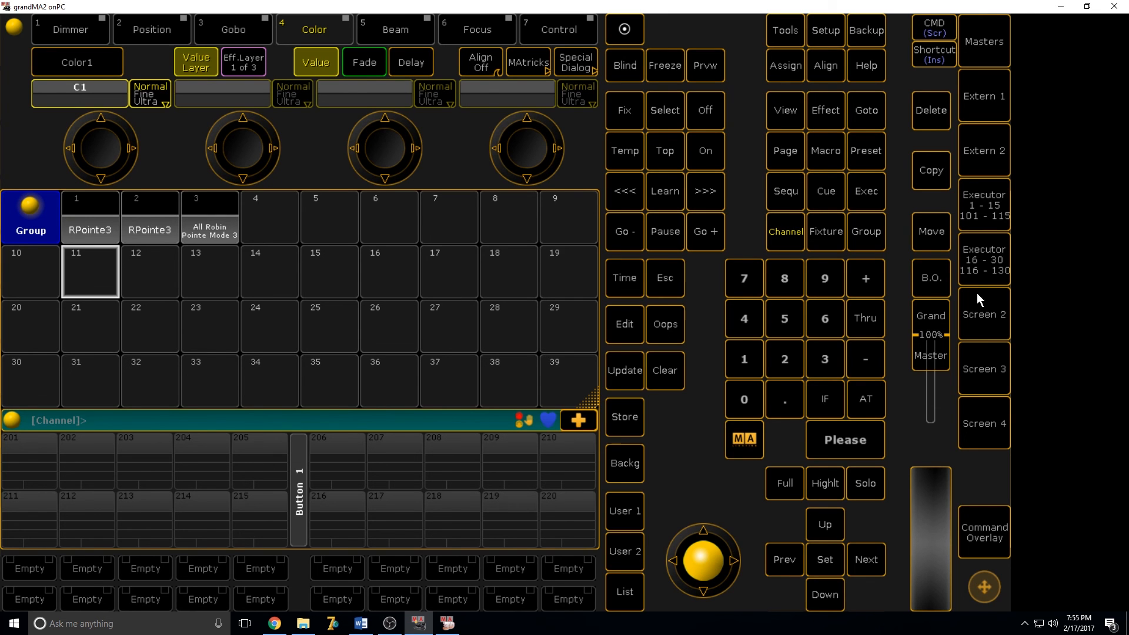
Show Screen 2 and call up its stored FX and Presets views
left_click(986, 309)
left_click(986, 310)
left_click(979, 317)
left_click(906, 54)
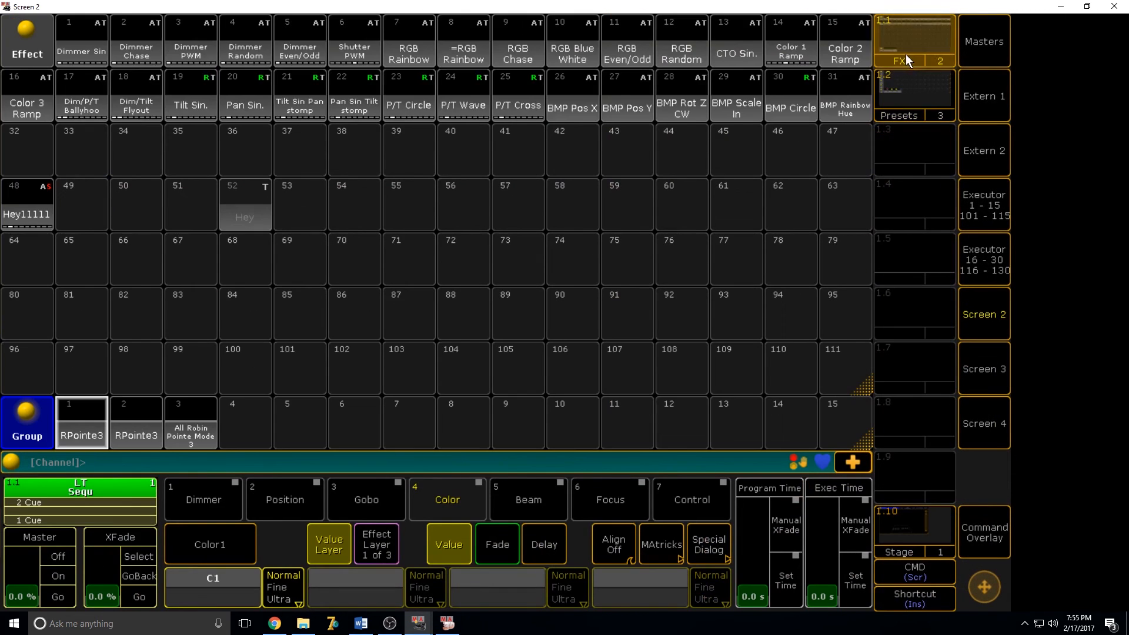
left_click(905, 97)
Call up the Stage view, enlarge its Stage View window to fill the workspace, then switch back to the FX view
left_click(925, 542)
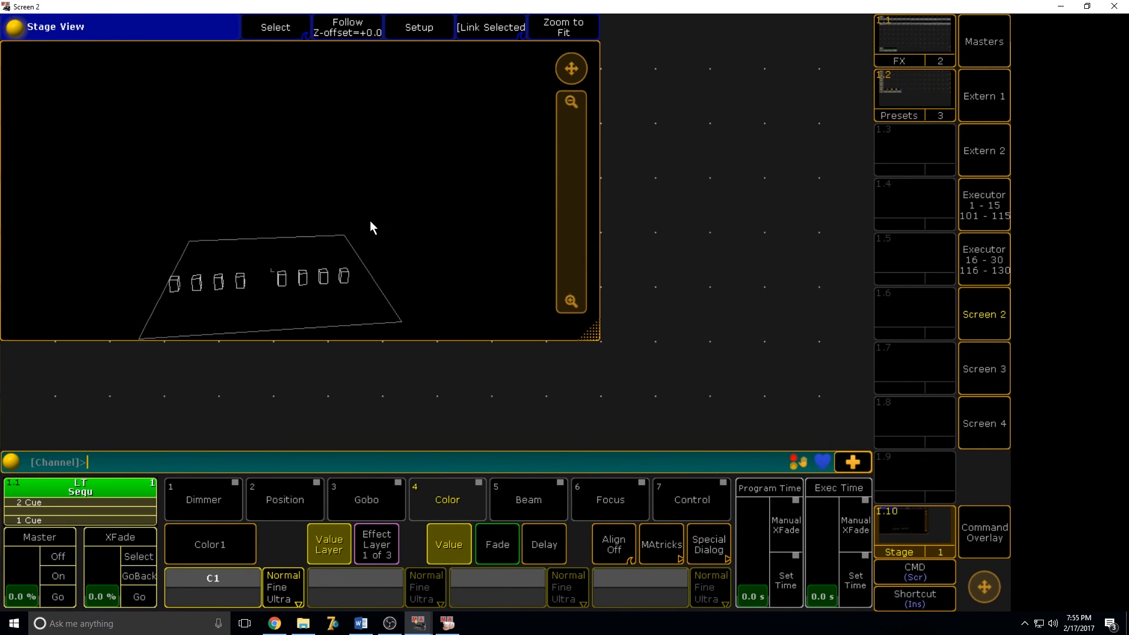
left_click_drag(592, 335, 848, 437)
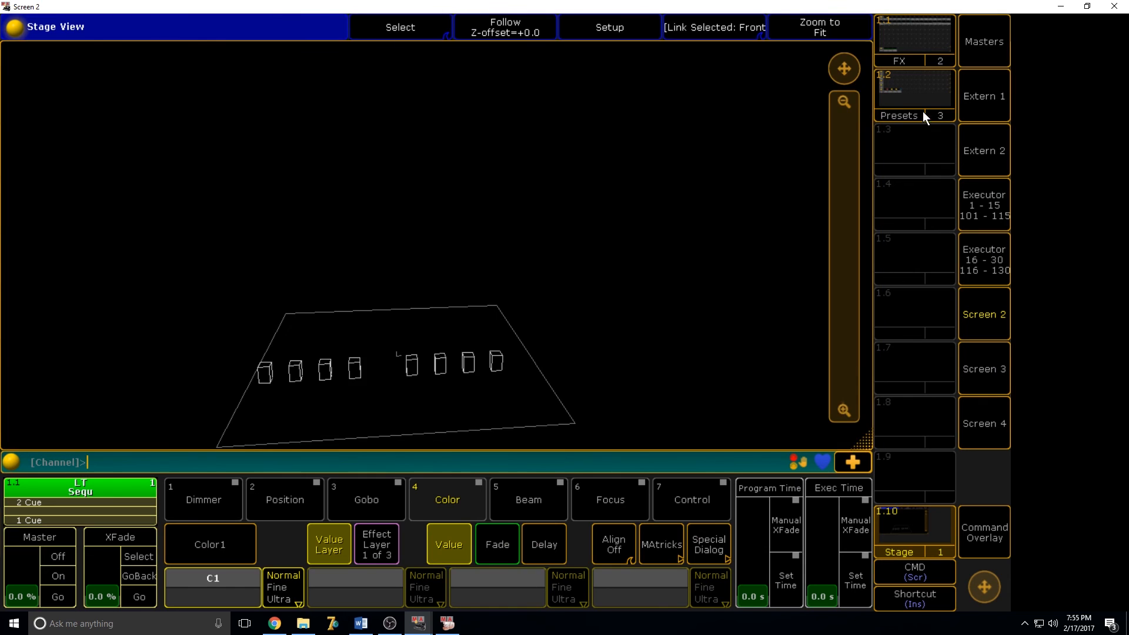
left_click(933, 41)
left_click(926, 84)
left_click(929, 44)
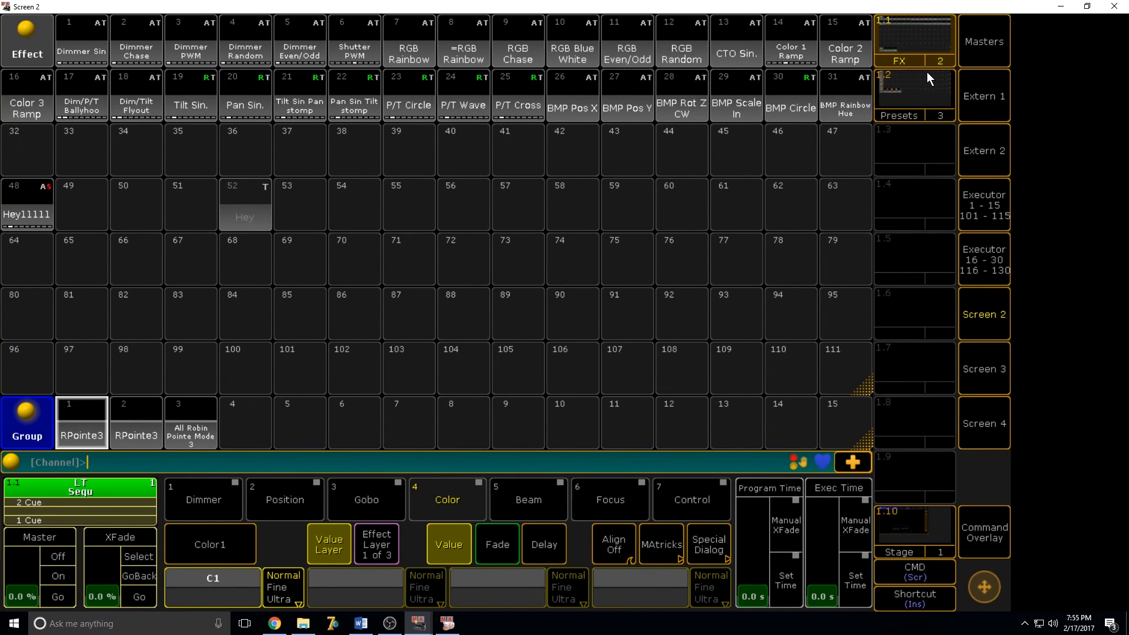